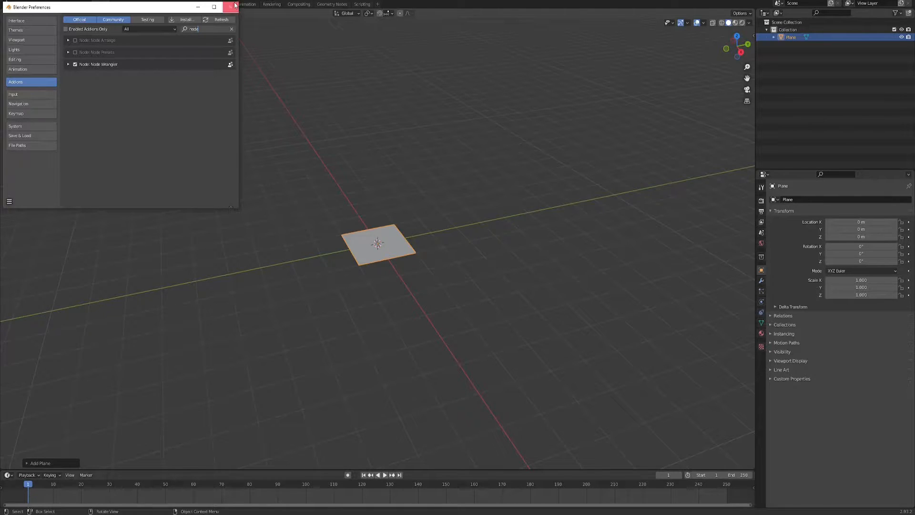
Step: Close the preferences, switch to the Shading workspace, and lower the viewport's World Opacity all the way to hide the background image
left_click(230, 7)
middle_click_drag(327, 255, 274, 198)
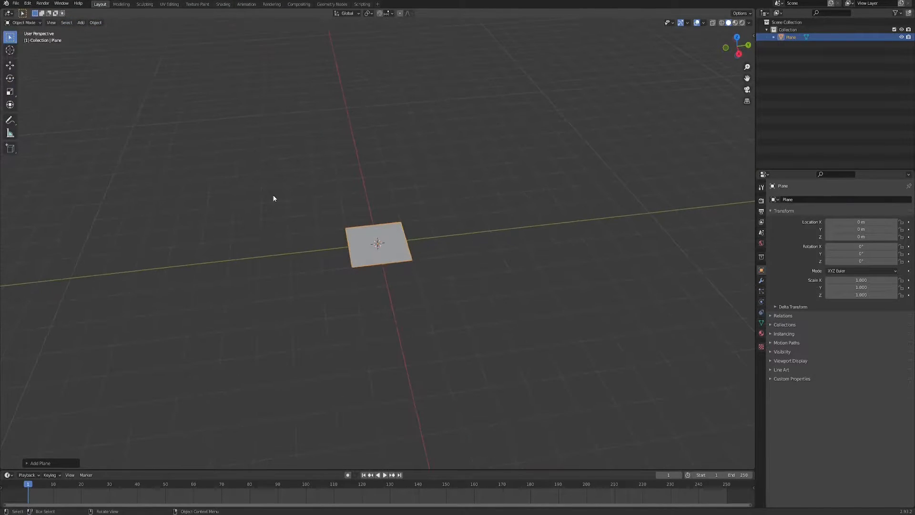
left_click(223, 5)
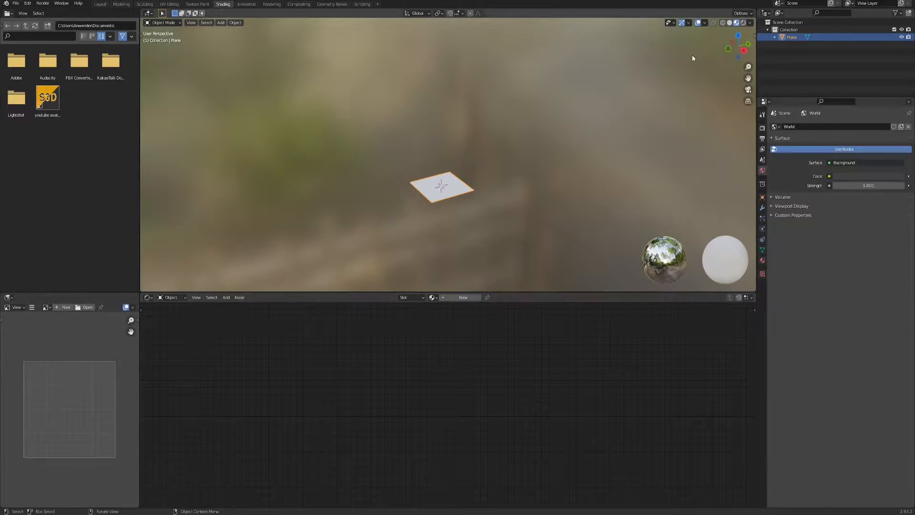
left_click(751, 24)
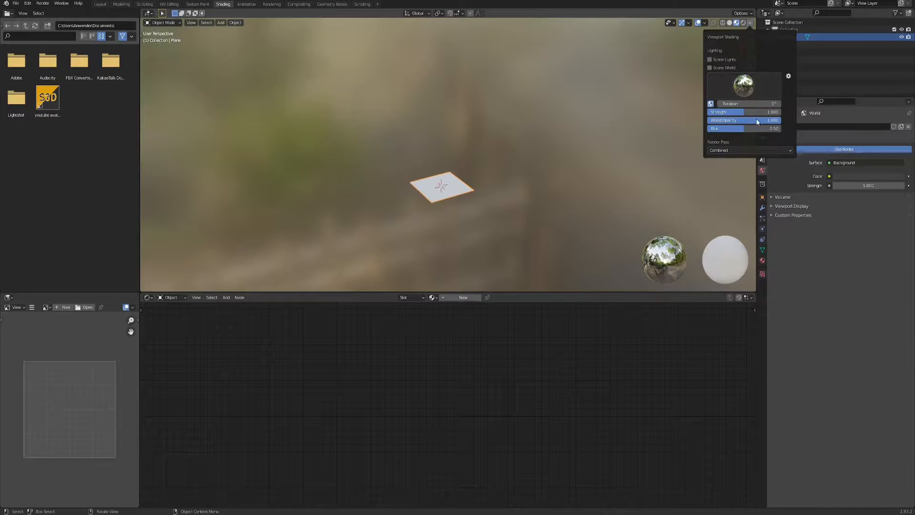
left_click_drag(767, 121, 710, 121)
Step: Frame the plane in the viewport and give it a new material named WaterShader
middle_click_drag(482, 177, 440, 230)
key("KP_Decimal")
middle_click_drag(445, 344, 448, 351)
double_click(464, 298)
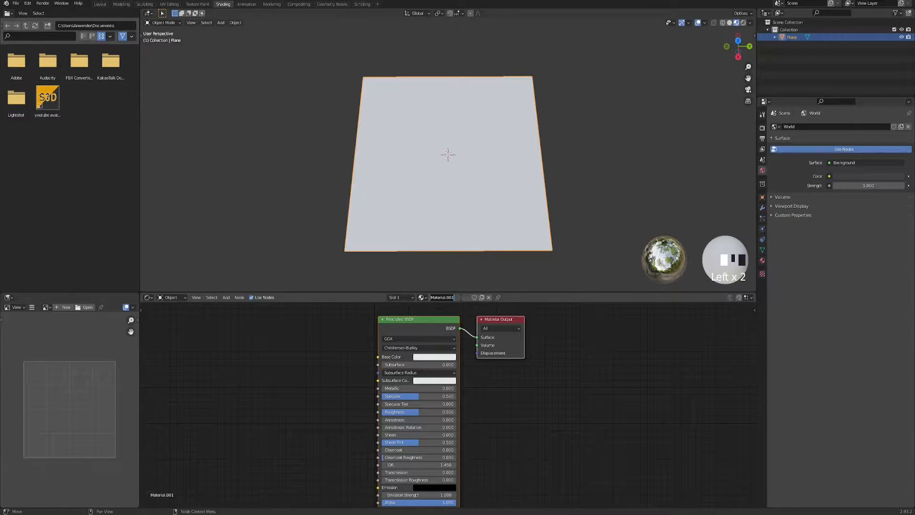
type("WaterShader")
Step: Delete the Principled BSDF node, leaving only the Material Output in the node tree
scroll(396, 370, "down", 2)
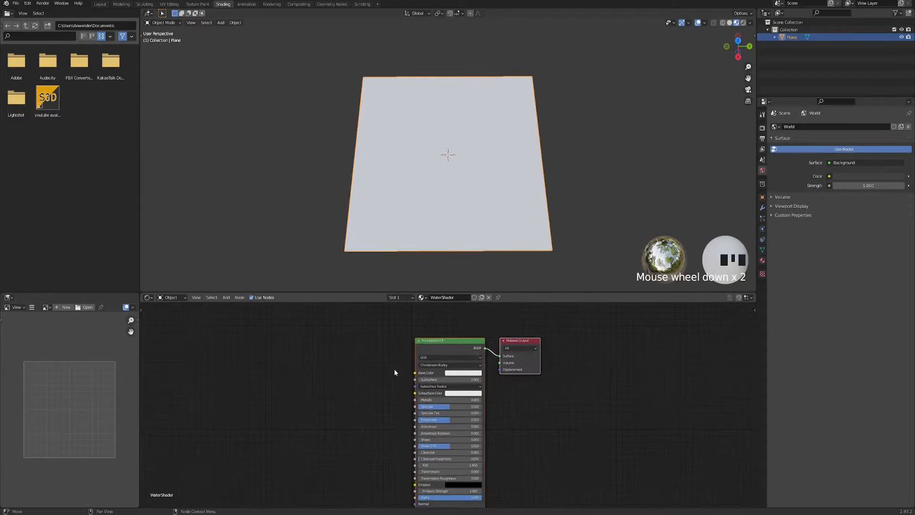
left_click_drag(395, 330, 437, 359)
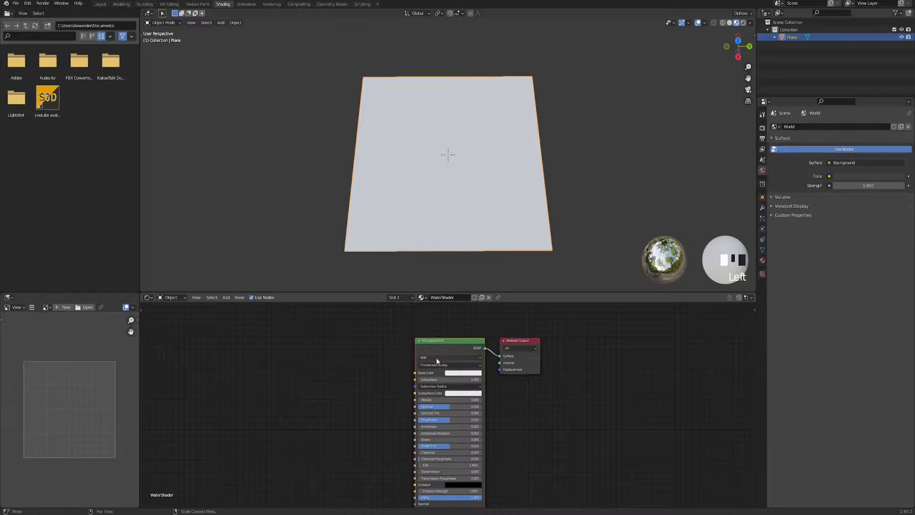
key("x")
middle_click_drag(383, 359, 414, 377)
left_click(409, 372)
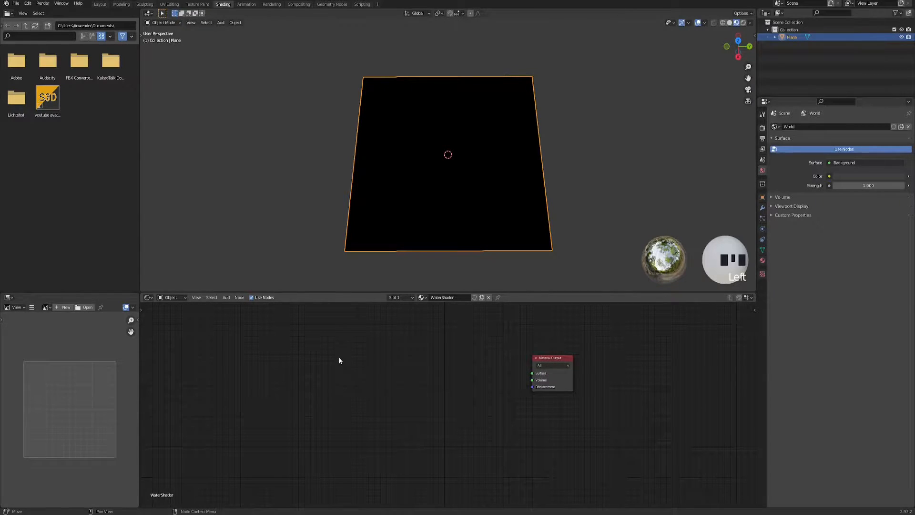
Step: Add a Wave Texture node well before the Material Output and preview it on the plane through a Viewer node
key("space")
type("wave")
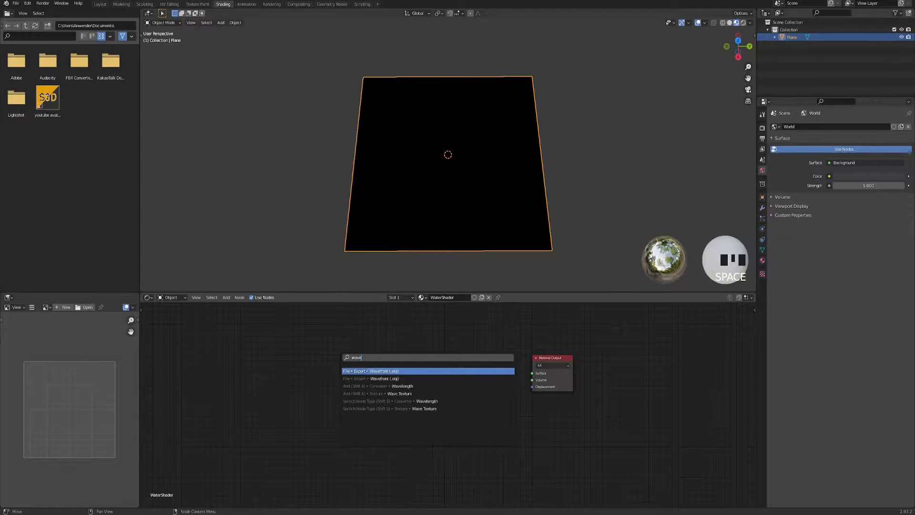
key("Down")
key("Down")
key("Down")
key("Return")
left_click(290, 349)
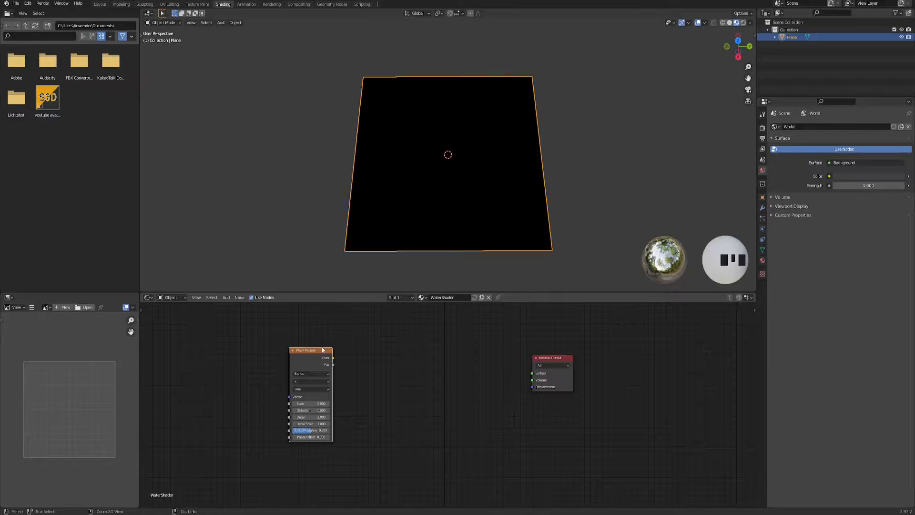
left_click(311, 348, "ctrl+shift")
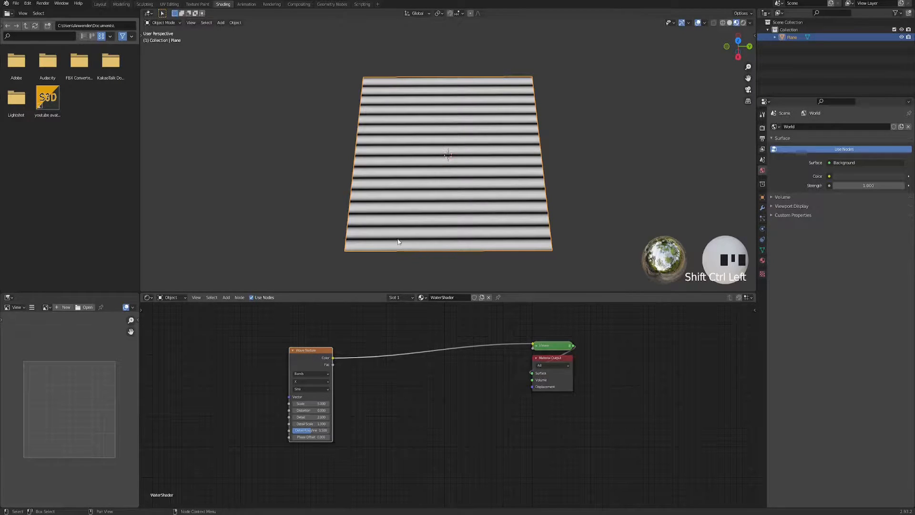
Step: Add Texture Coordinate and Mapping nodes to the Wave Texture, using the Object coordinates as the Mapping vector
middle_click_drag(353, 370, 426, 373)
left_click_drag(380, 356, 367, 351)
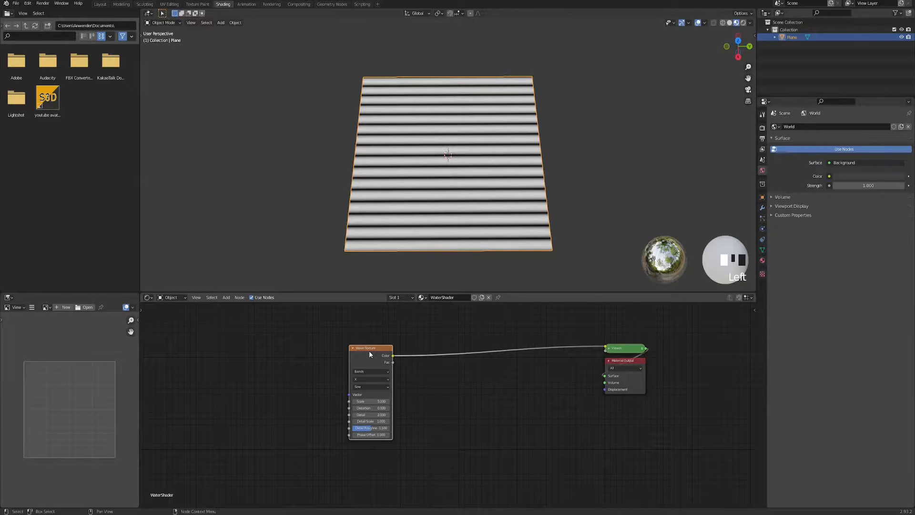
key("ctrl+t")
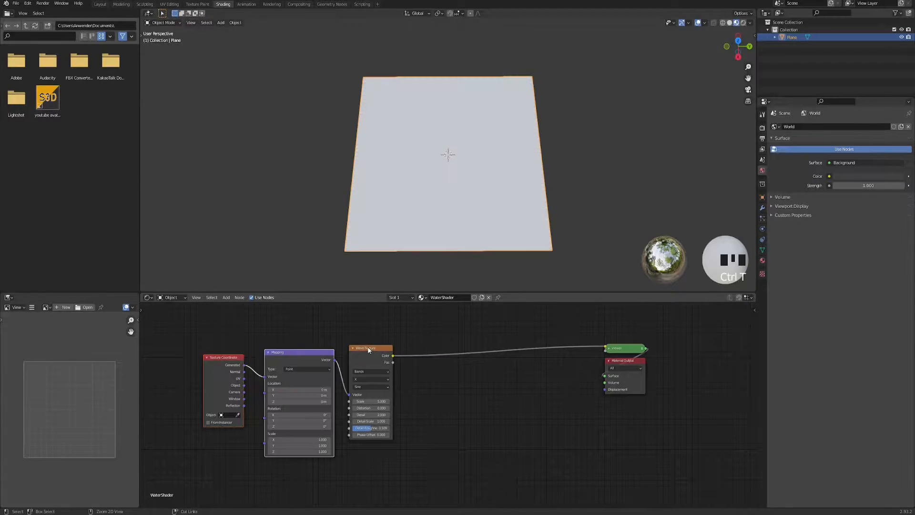
middle_click_drag(241, 340, 256, 353)
scroll(255, 392, "up", 3)
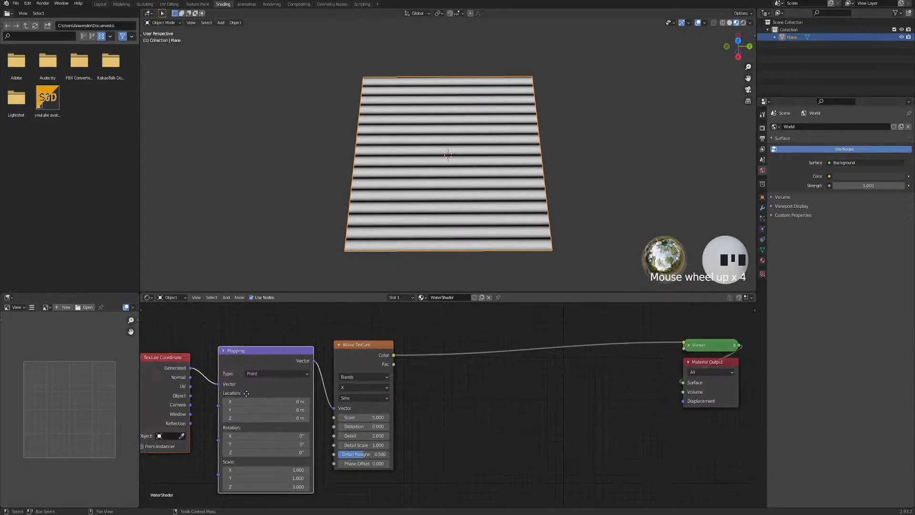
left_click(279, 412)
left_click_drag(275, 413, 304, 403)
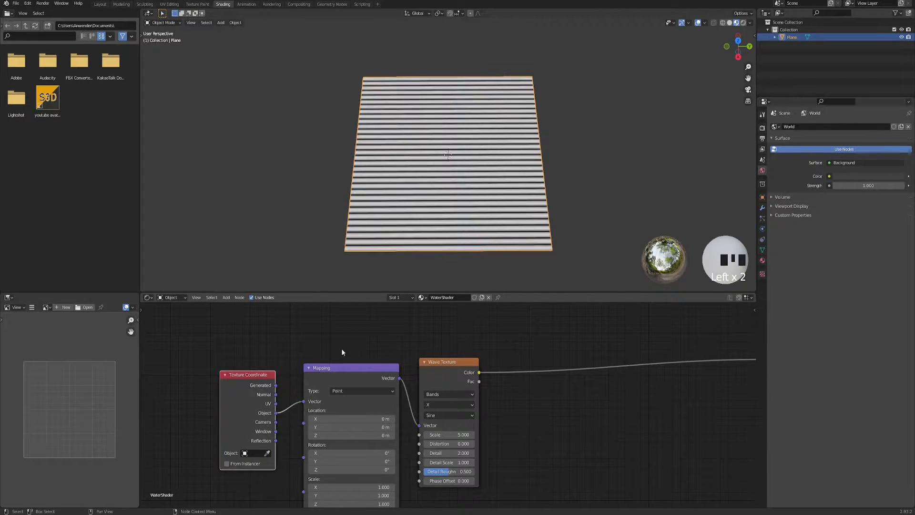
Step: Move the Wave Texture node away from the Mapping node to make room for another node between them
middle_click_drag(348, 352, 265, 363)
scroll(265, 363, "down", 2)
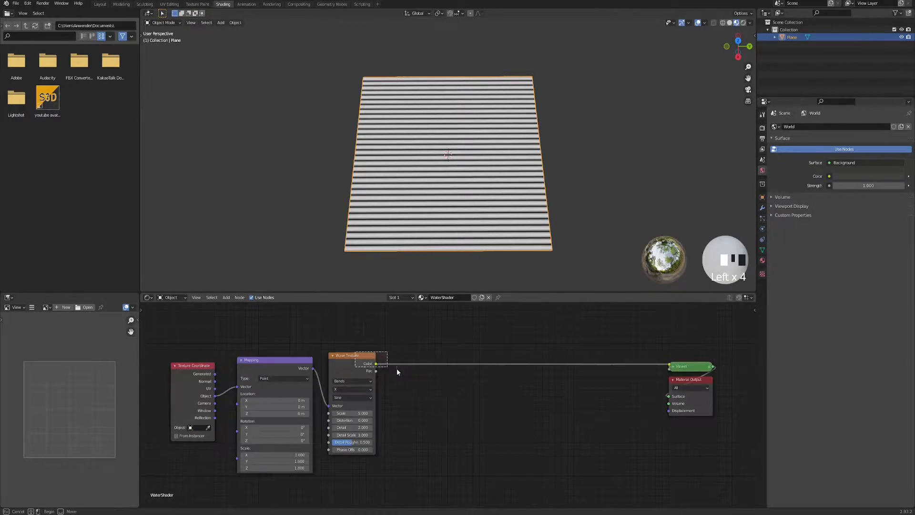
left_click(362, 361)
left_click_drag(363, 363, 450, 384)
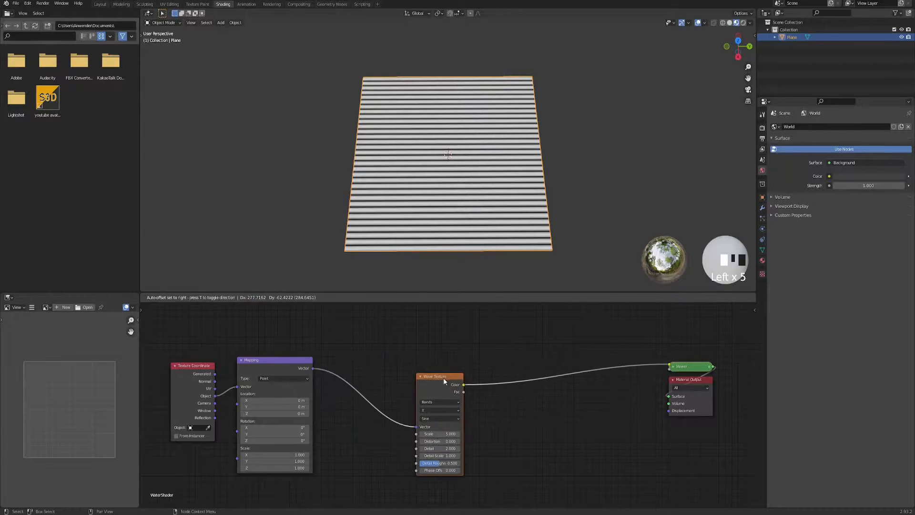
scroll(441, 174, "up", 1)
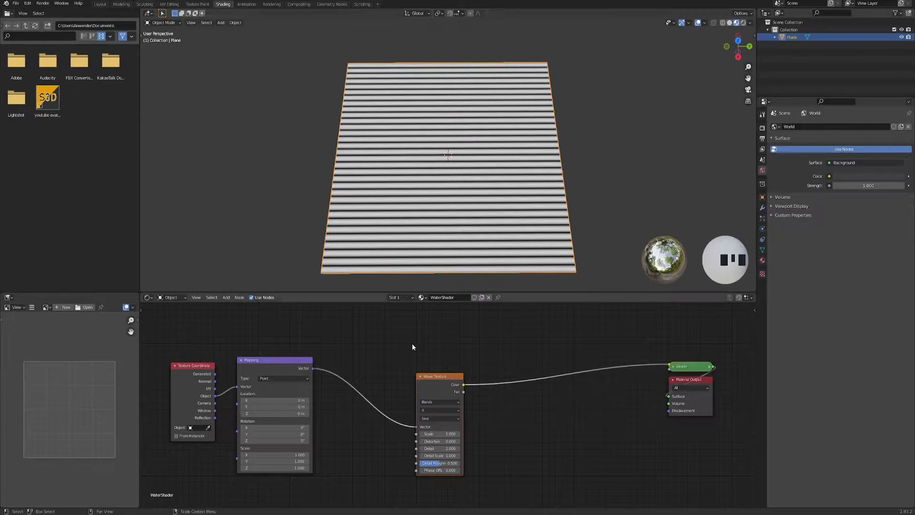
Step: Add a Gradient Texture node after the Mapping node and feed the Mapping vector into it
scroll(397, 339, "left", 2)
key("space")
type("grad")
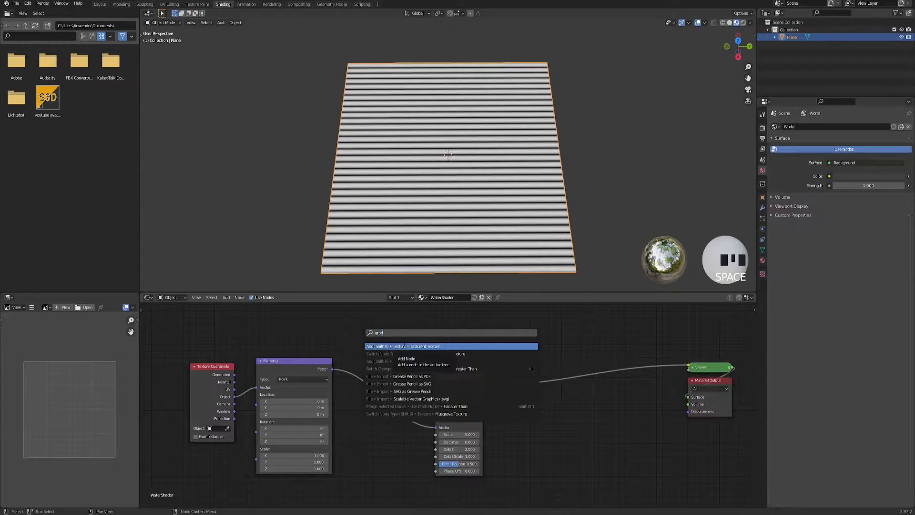
type("ient")
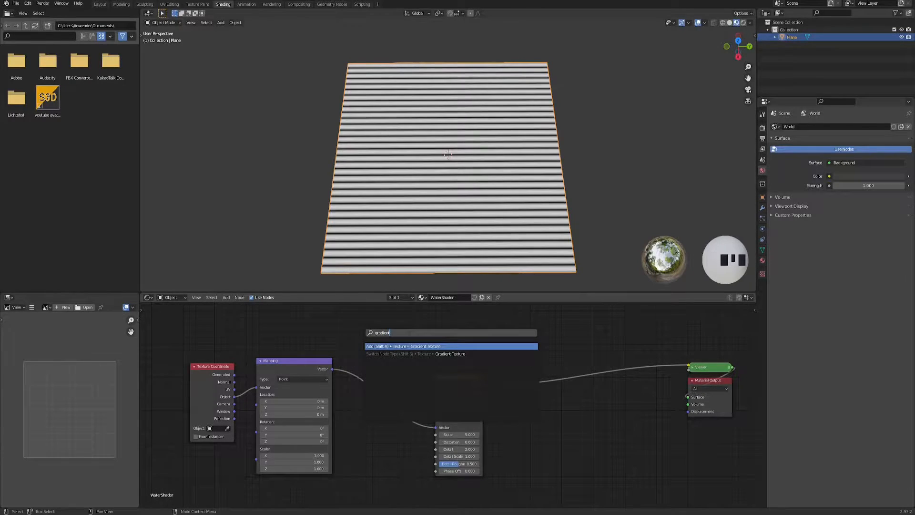
key("Return")
left_click(372, 346)
left_click_drag(348, 365, 365, 363)
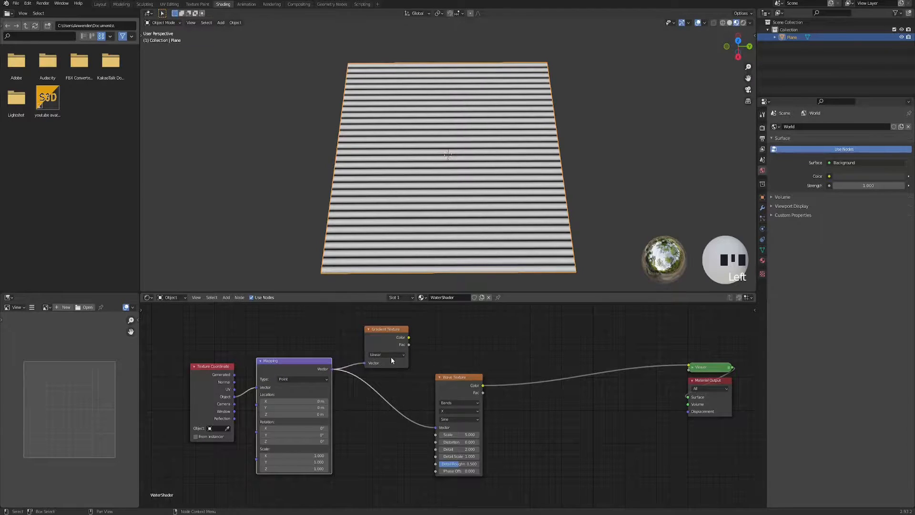
Step: Connect the Gradient Texture's Color to the Wave Texture's Vector and set the gradient type to Quadratic Sphere
left_click_drag(409, 337, 435, 427)
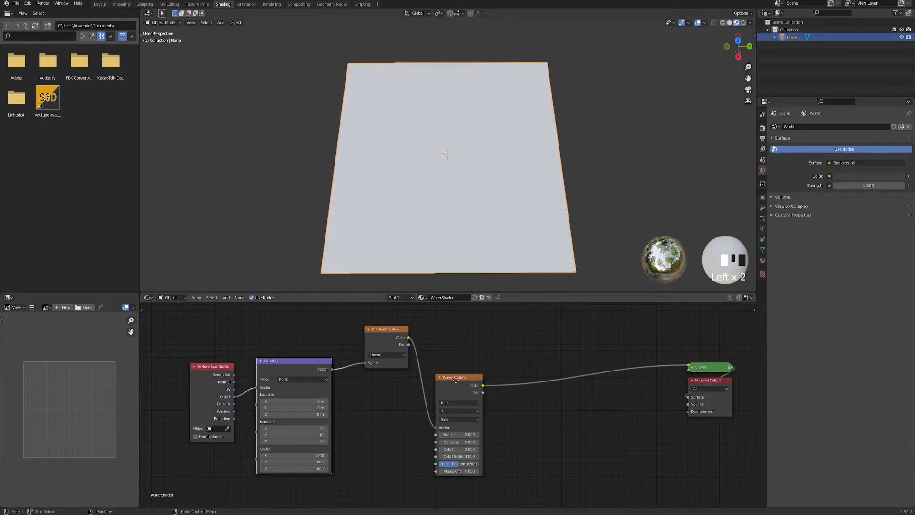
left_click_drag(455, 381, 475, 370)
left_click(390, 354)
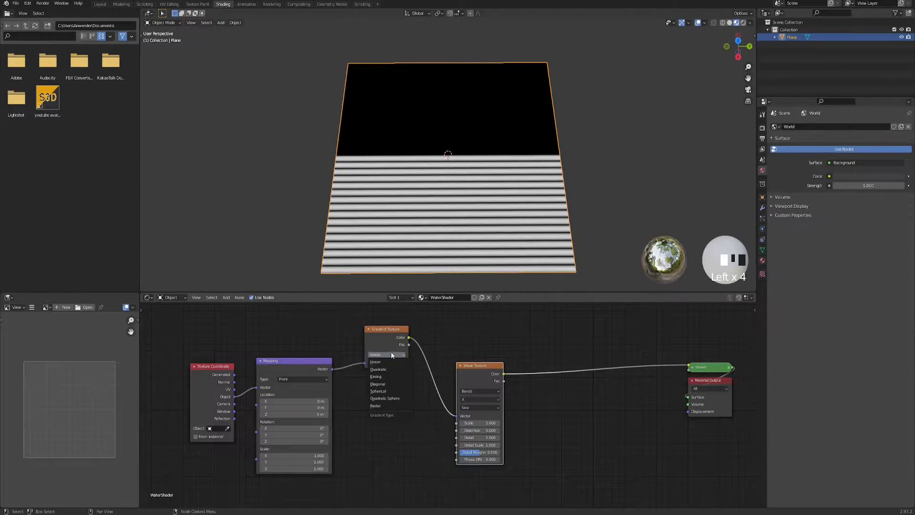
left_click(390, 399)
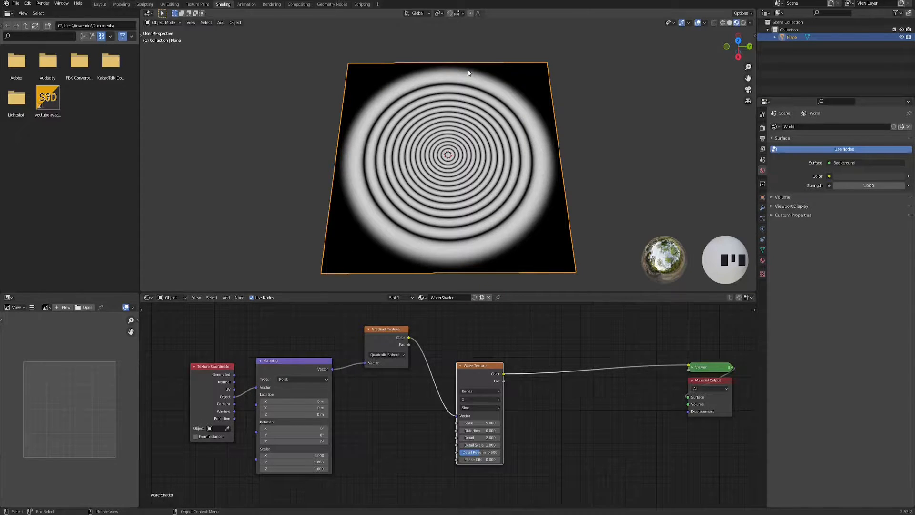
Step: Set the Mapping node's X scale to 0.5
middle_click_drag(383, 428, 468, 373)
left_click(287, 425)
left_click_drag(381, 400, 360, 400)
left_click(391, 399)
type("00.")
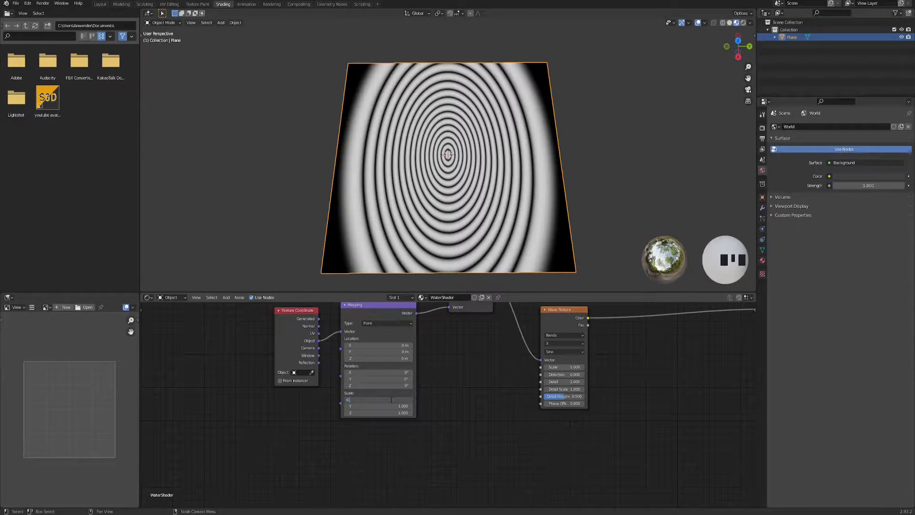
key("Return")
Step: Add a Value input node below the Texture Coordinate node and connect it to the Mapping node's Scale
key("space")
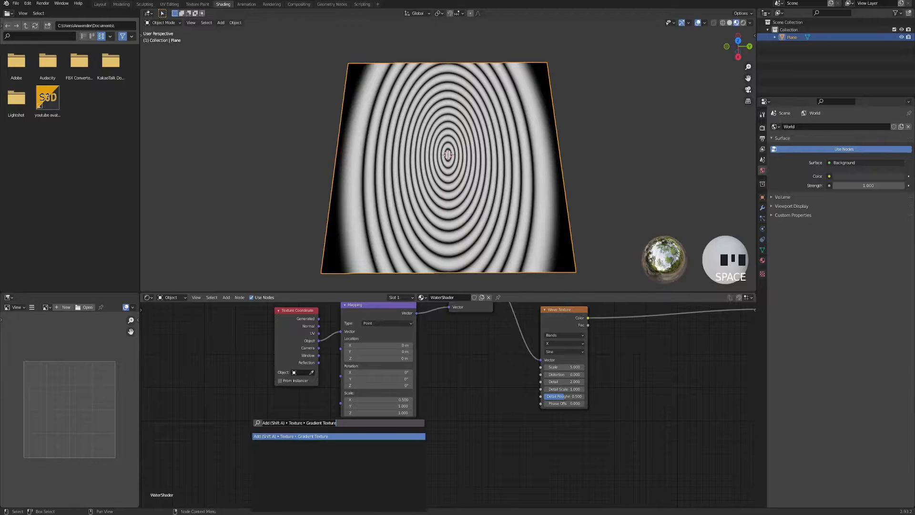
type("in")
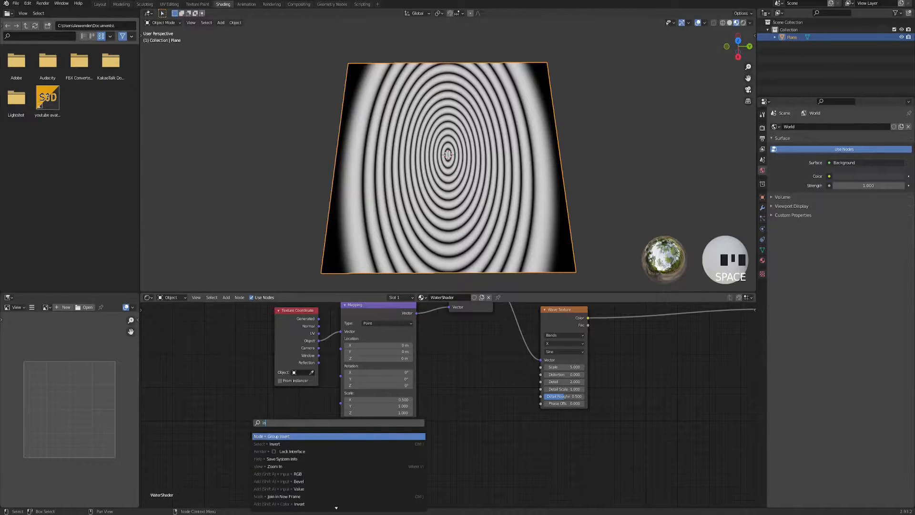
type("put va")
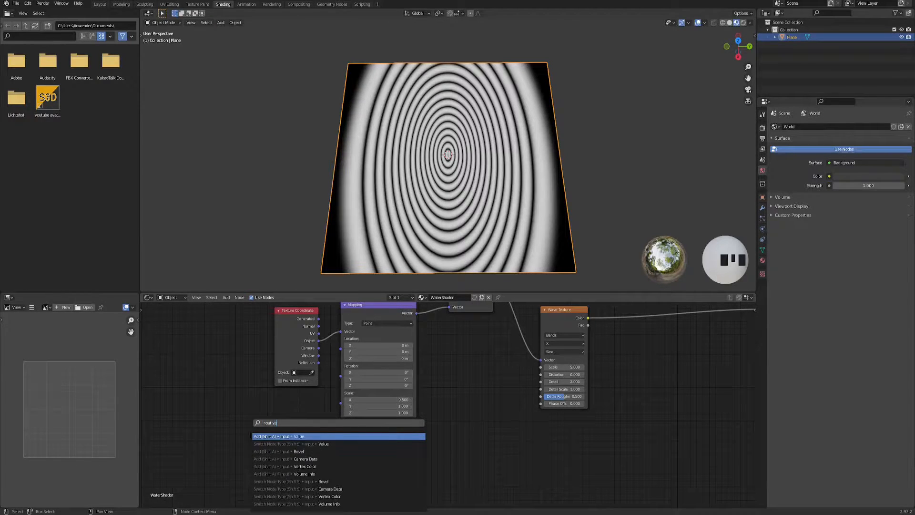
key("Return")
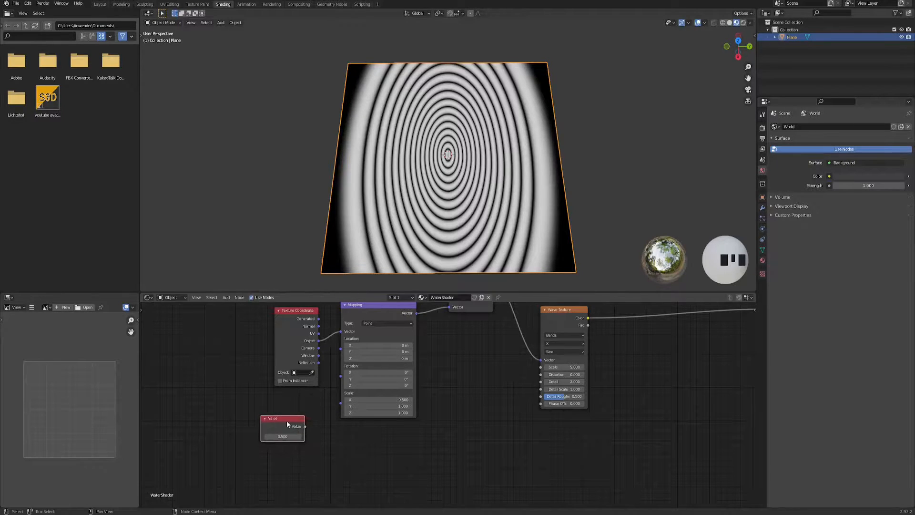
left_click_drag(305, 427, 341, 394)
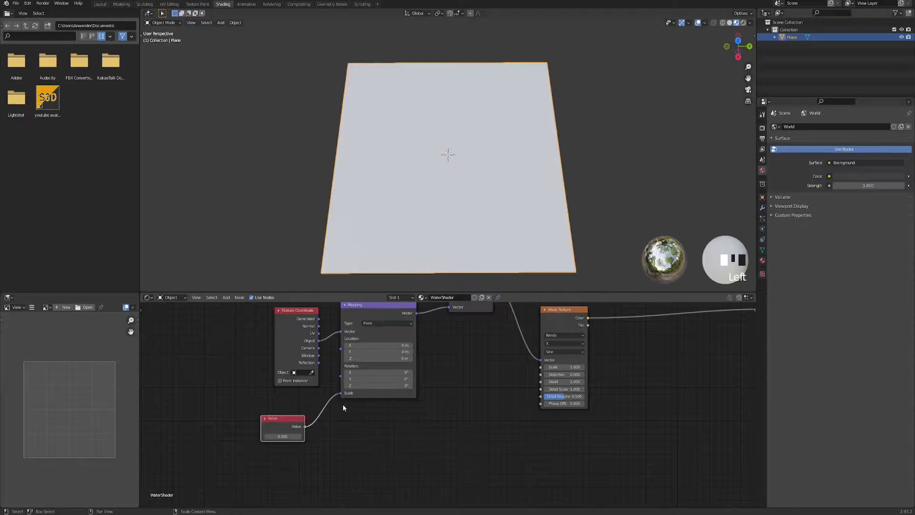
middle_click_drag(469, 188, 454, 112)
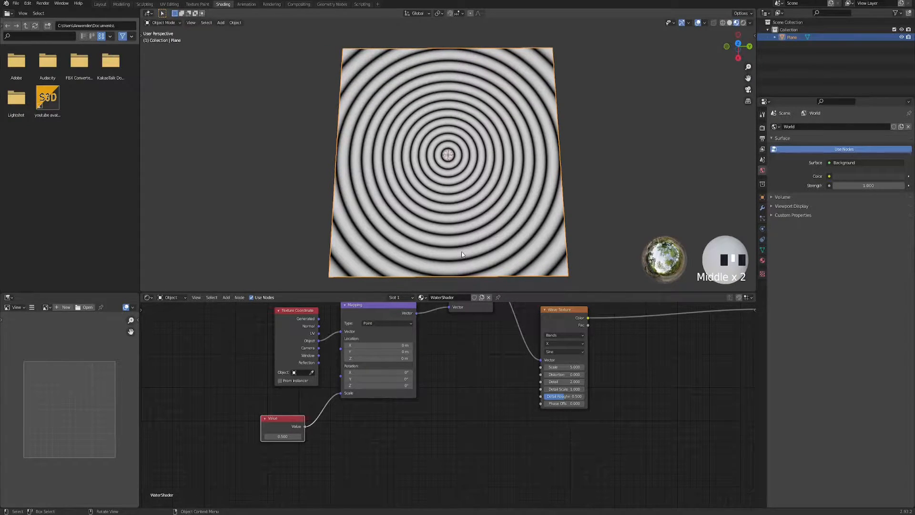
Step: Rearrange the Gradient Texture and Wave Texture nodes to leave more space between the nodes
middle_click_drag(468, 388, 393, 443)
left_click_drag(387, 342, 406, 382)
scroll(443, 234, "up", 2)
middle_click_drag(398, 417, 391, 374)
left_click_drag(399, 329, 397, 300)
scroll(392, 408, "down", 1)
scroll(392, 411, "down", 1)
middle_click_drag(392, 410, 379, 443)
left_click(459, 372)
left_click_drag(459, 373, 507, 357)
Step: Add a Noise Texture node below the Mapping node and move the Gradient Texture closer to the Wave Texture
left_click(439, 393)
key("space")
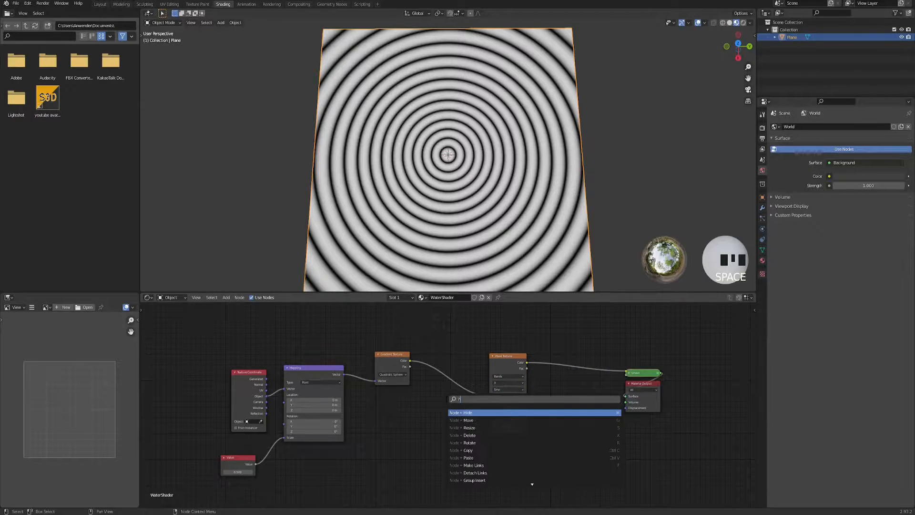
type("noise")
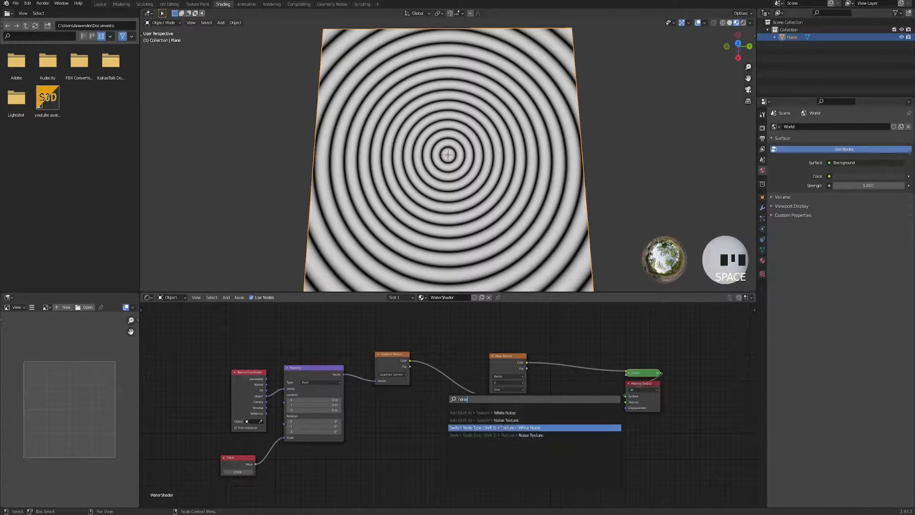
left_click(498, 421)
left_click(379, 409)
scroll(379, 411, "up", 1)
left_click_drag(380, 358, 446, 345)
middle_click_drag(380, 427, 421, 392)
left_click_drag(420, 418, 391, 427)
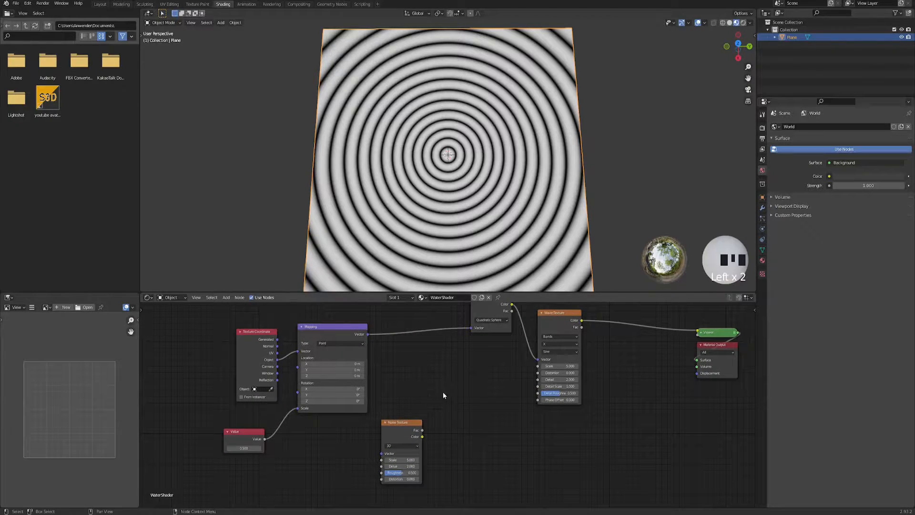
Step: Add a color Mix node between the Mapping and Gradient Texture nodes, just above the Noise Texture
key("space")
type("mix")
key("Down")
key("Up")
key("Return")
left_click(423, 348)
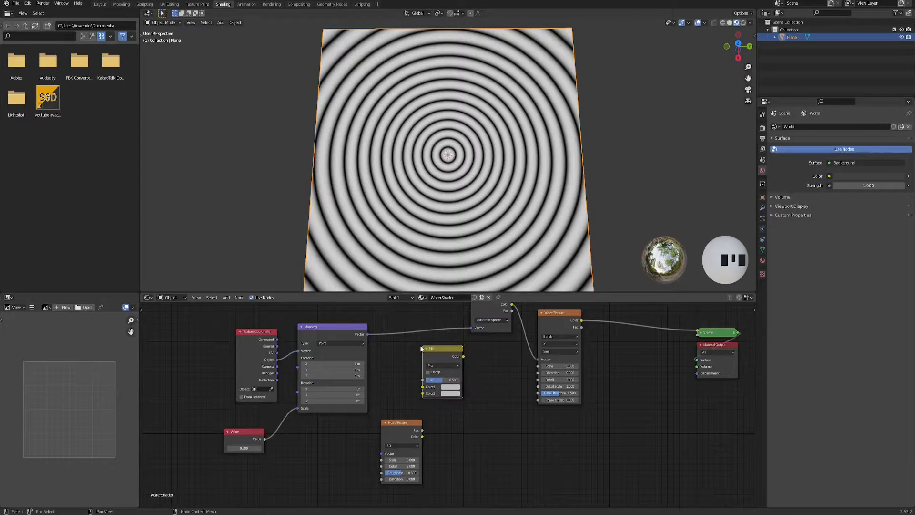
Step: Connect the Mapping vector to the Mix node's Color1 and the Noise Texture's Color to its Color2
left_click_drag(368, 334, 422, 387)
left_click_drag(421, 437, 422, 393)
middle_click_drag(456, 356, 438, 385)
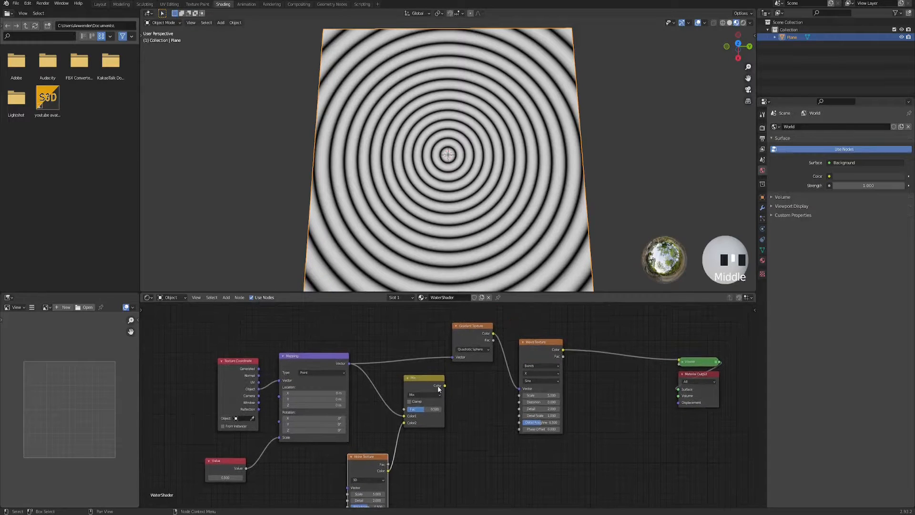
Step: Connect the Mix node's Color output to the Gradient Texture's Vector and set its blending mode to Linear Light
left_click_drag(446, 387, 454, 357)
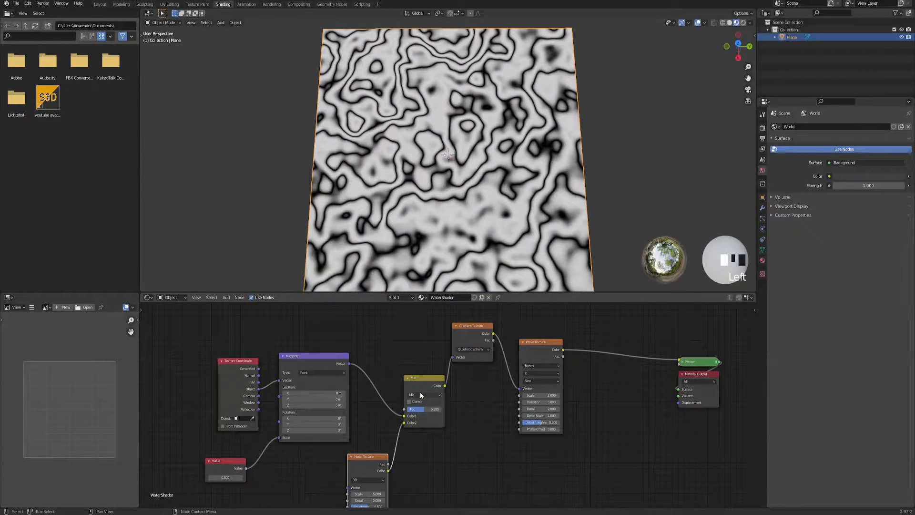
left_click(421, 394)
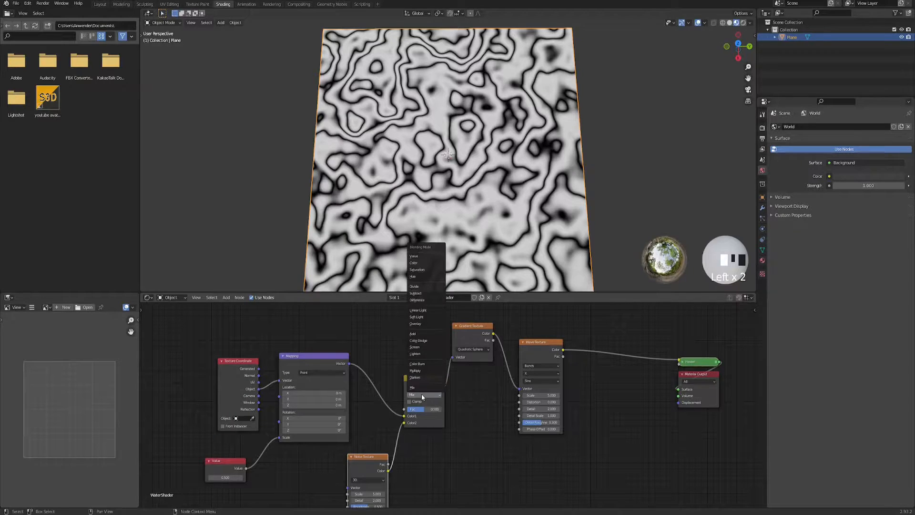
left_click(421, 310)
Step: Set the Linear Light node's factor to 0.042
middle_click_drag(472, 324, 480, 313)
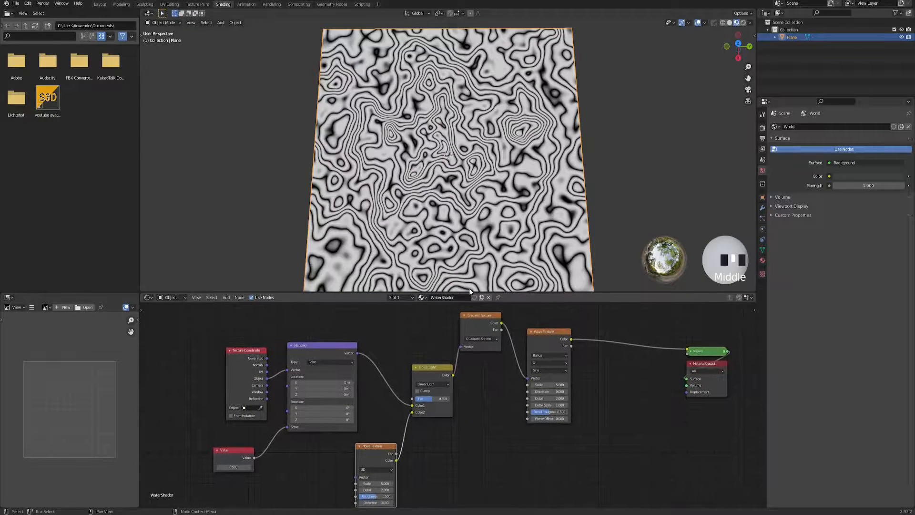
scroll(419, 399, "up", 3)
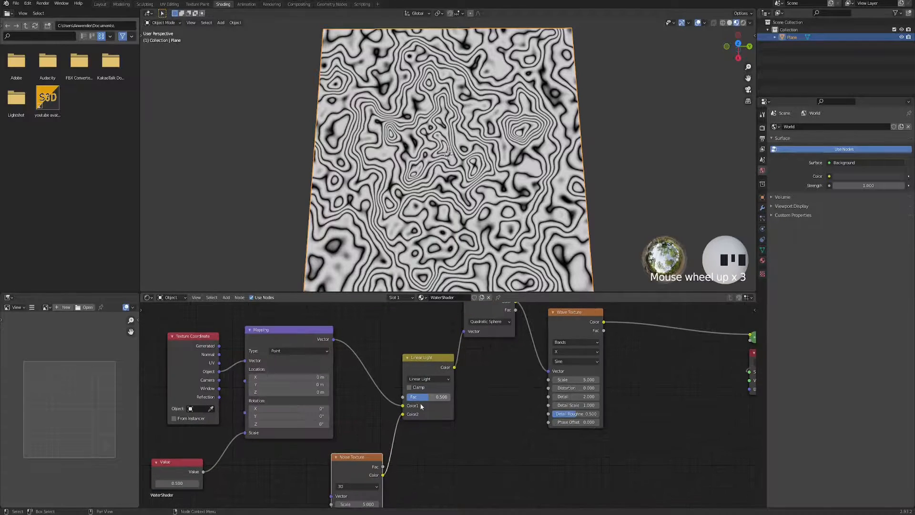
mouse_move(435, 401)
left_mouse_down()
mouse_move(413, 401)
mouse_move(427, 398)
left_mouse_up()
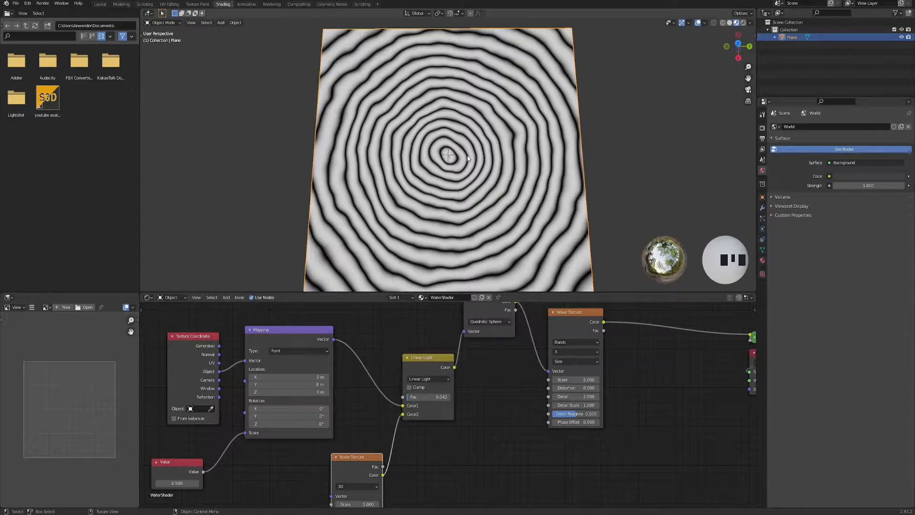
Step: Space out the Texture Coordinate, Value, Mapping, Linear Light, Noise Texture and Gradient Texture nodes, shifting them away from the Wave Texture
scroll(451, 319, "down", 3)
middle_click_drag(378, 493, 414, 443)
scroll(415, 444, "up", 5)
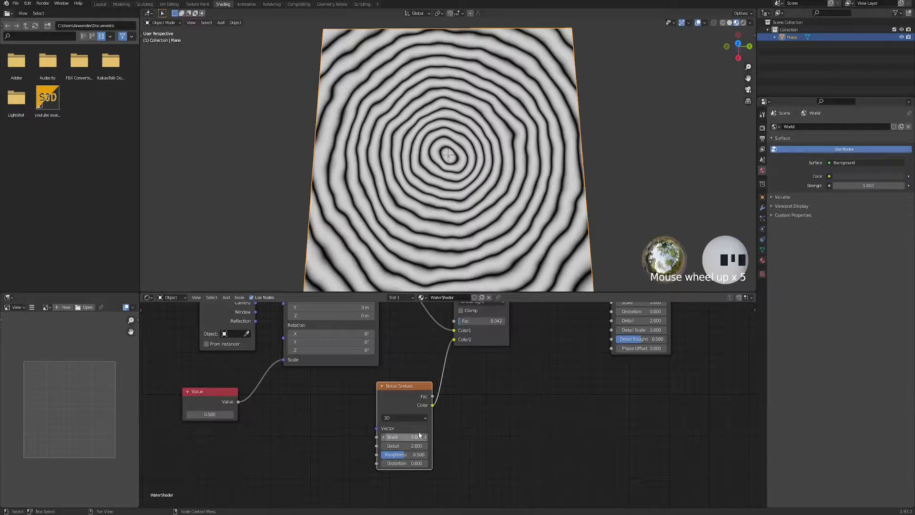
scroll(429, 457, "down", 4)
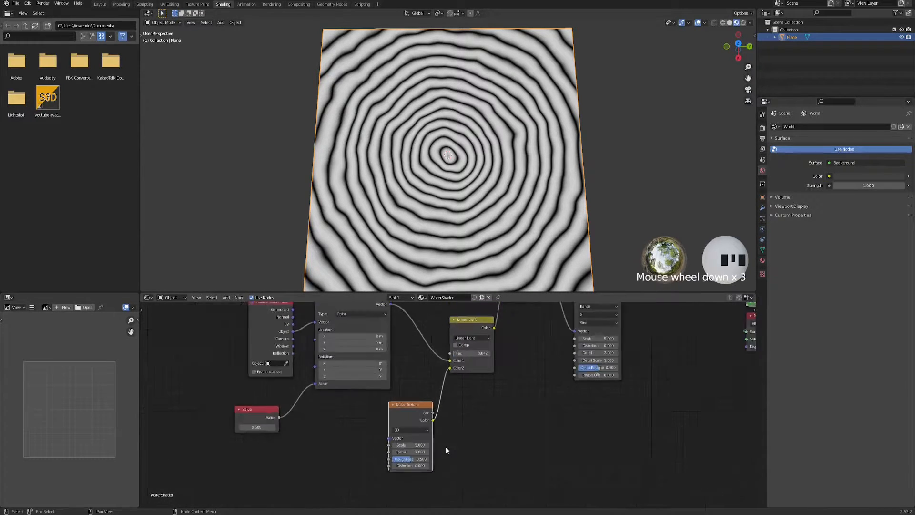
middle_click_drag(310, 376, 242, 349)
left_click_drag(247, 339, 383, 464)
left_click_drag(371, 376, 357, 341)
left_click_drag(472, 373, 448, 353)
middle_click_drag(462, 324, 459, 340)
left_click_drag(505, 344, 489, 336)
left_click_drag(426, 454, 388, 418)
middle_click_drag(588, 377, 462, 370)
Step: Move the Viewer and Material Output nodes farther from the Wave Texture to free up space between them
left_click(560, 389)
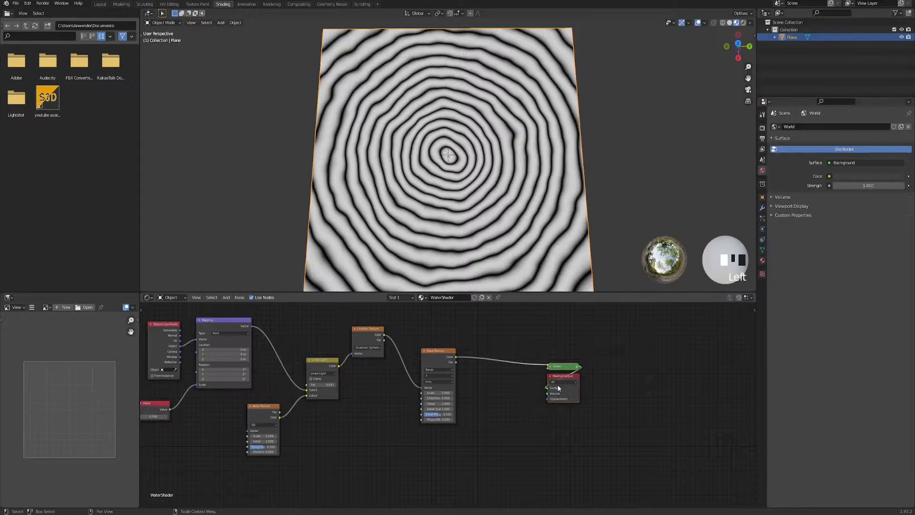
left_click_drag(564, 378, 705, 372)
middle_click_drag(461, 433, 446, 417)
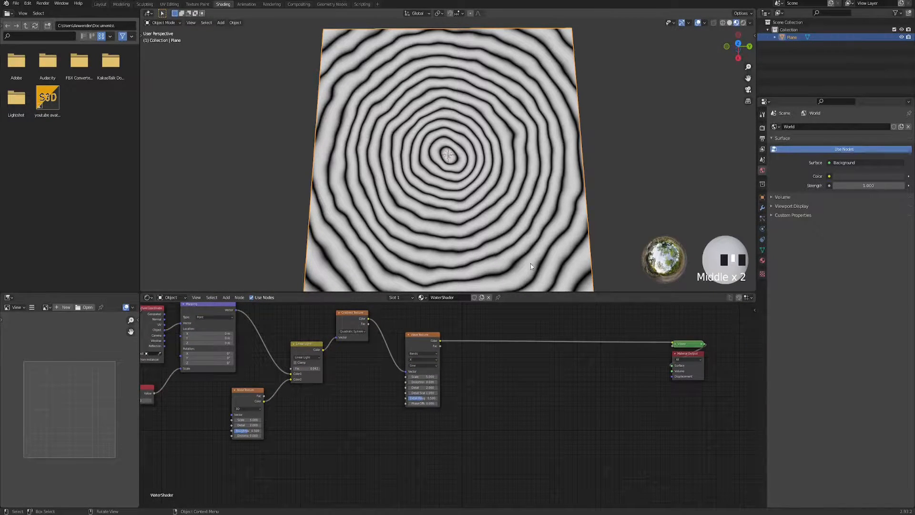
Step: Add a second Noise Texture node and place it below the Wave Texture
left_click(432, 461)
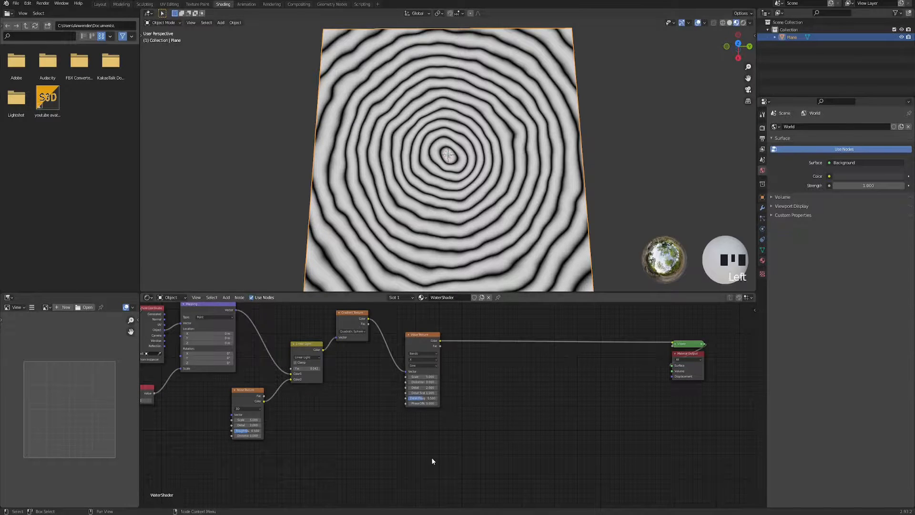
key("space")
type("noi")
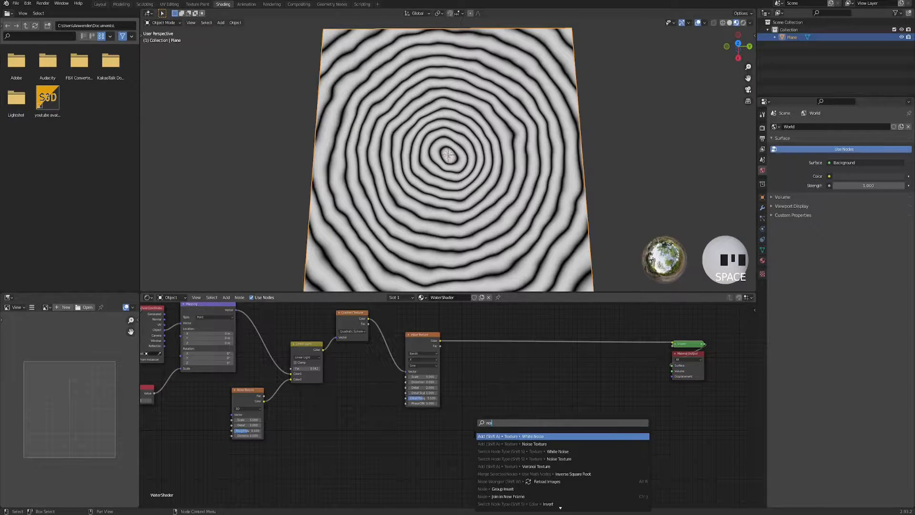
type("se")
key("Down")
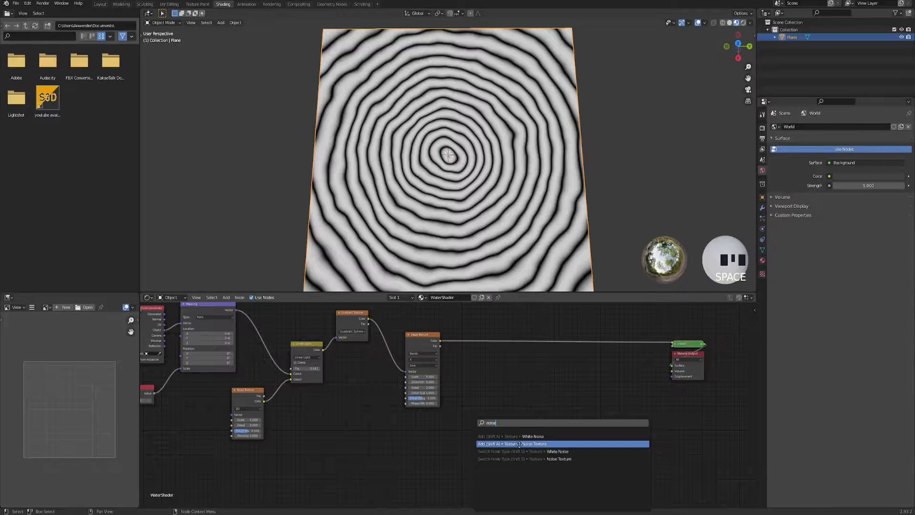
key("Return")
left_click(409, 452)
Step: Add a ColorRamp node and insert it on the link between the Wave Texture and the Viewer
middle_click_drag(472, 401, 448, 374)
left_click(475, 371)
scroll(456, 366, "up", 2)
key("space")
type("color")
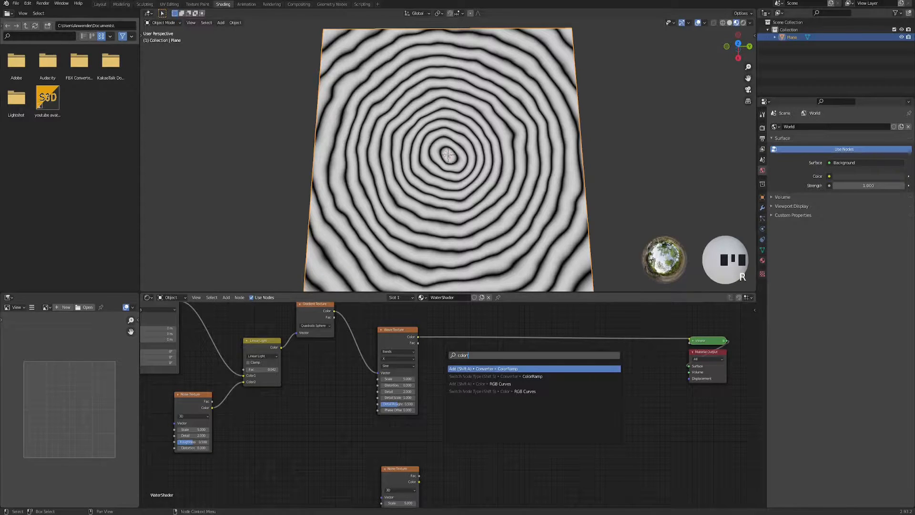
left_click(481, 369)
left_click(449, 332)
Step: Lighten the ColorRamp's black stop to a color value of 0.030
scroll(447, 356, "up", 4)
middle_click_drag(447, 358, 418, 399)
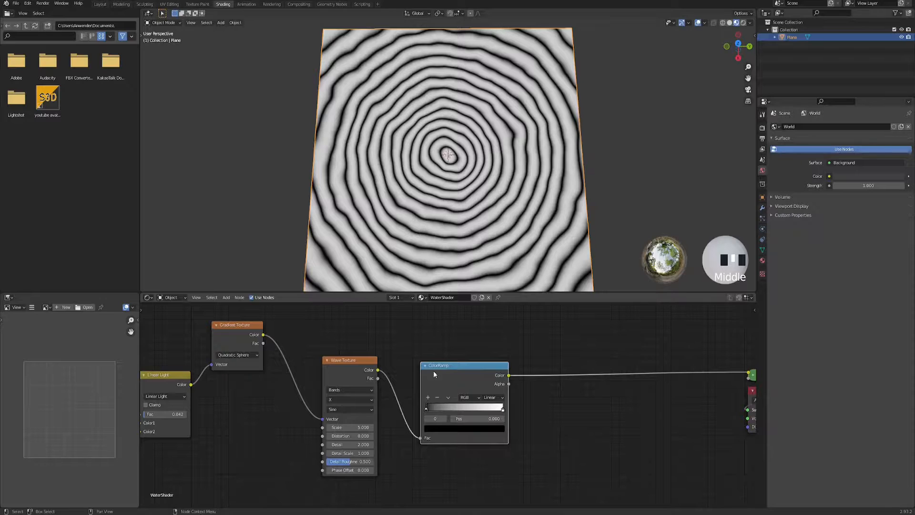
left_click(436, 428)
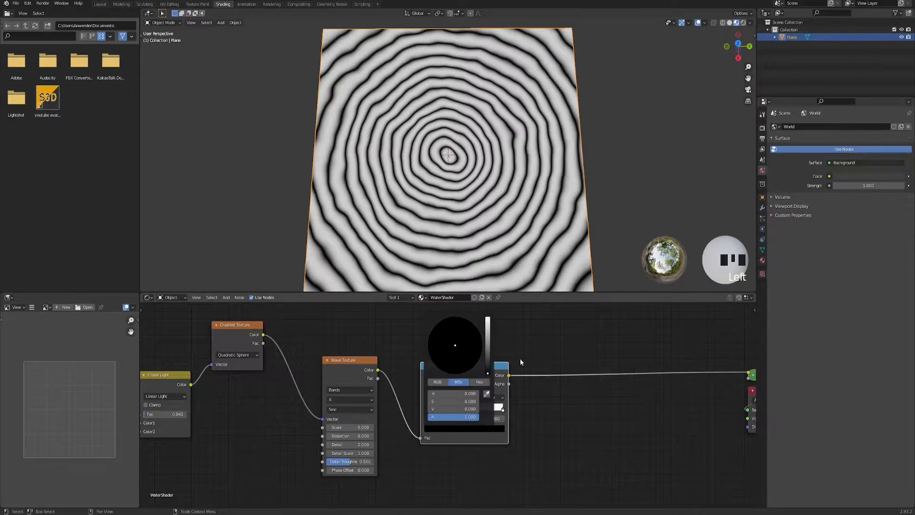
left_click_drag(488, 369, 487, 365)
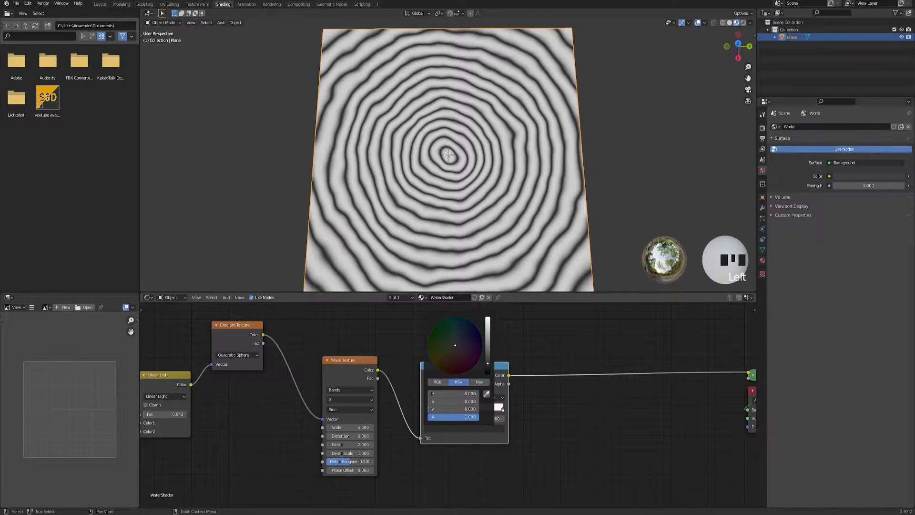
scroll(451, 219, "up", 3)
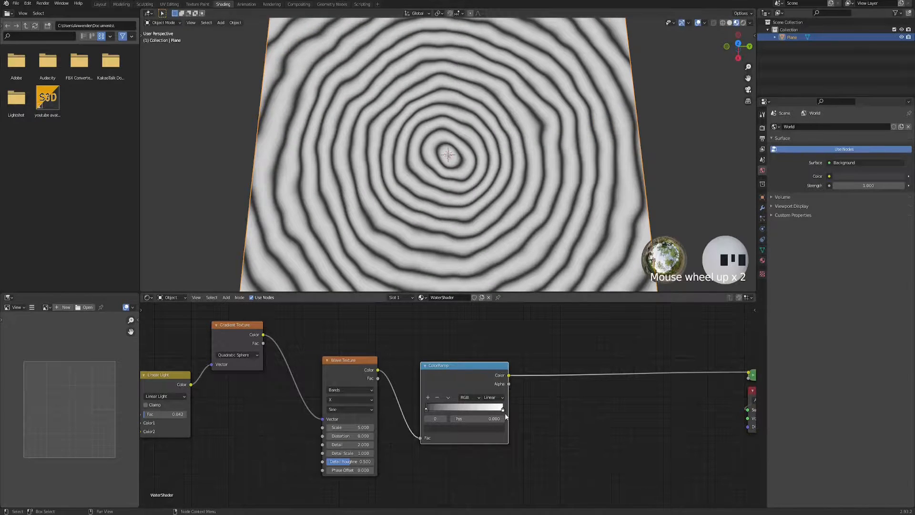
Step: Darken the ColorRamp's white stop to a color value of 0.691
scroll(428, 424, "up", 3)
left_click(523, 413)
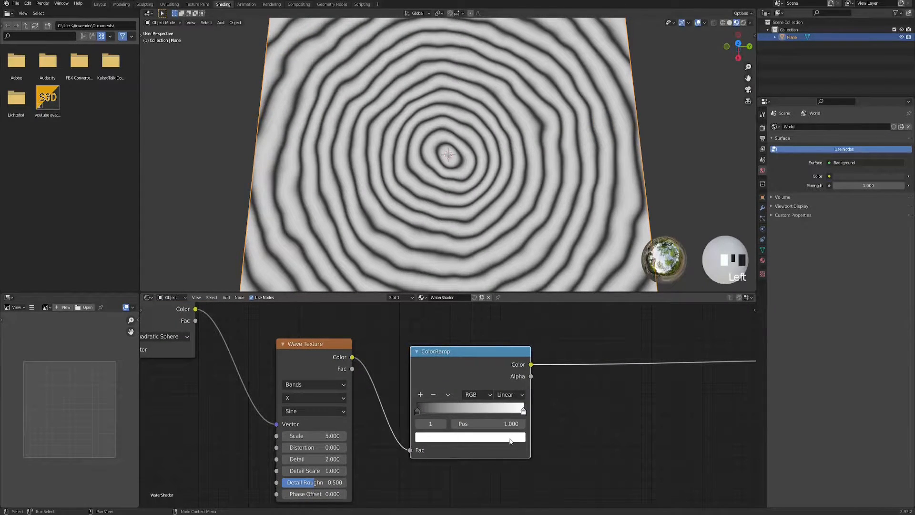
left_click(511, 438)
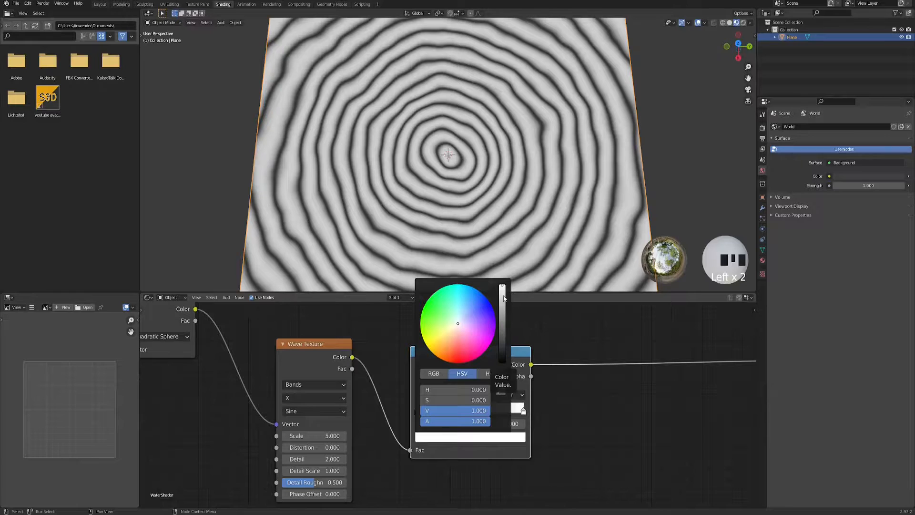
left_click_drag(502, 298, 502, 296)
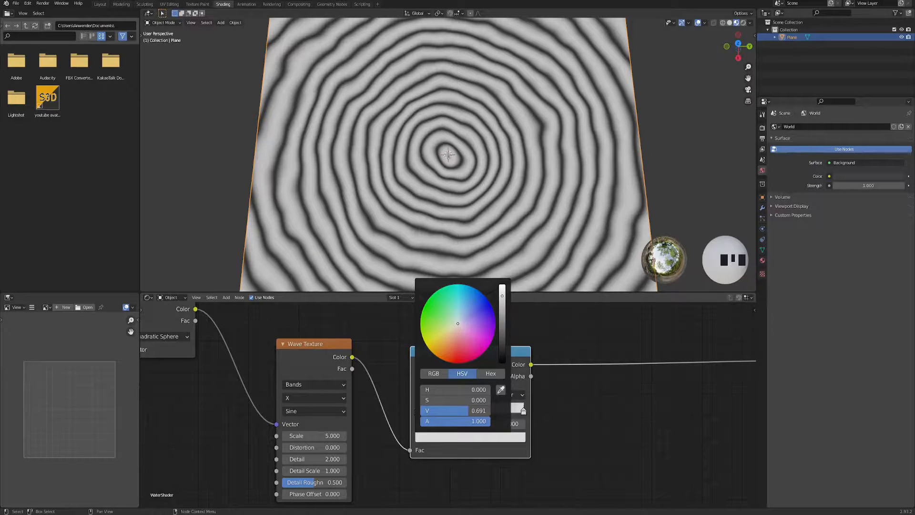
Step: Shift the unconnected Noise Texture node slightly so it sits beneath the Wave Texture and ColorRamp
scroll(368, 174, "down", 5)
scroll(470, 450, "down", 3)
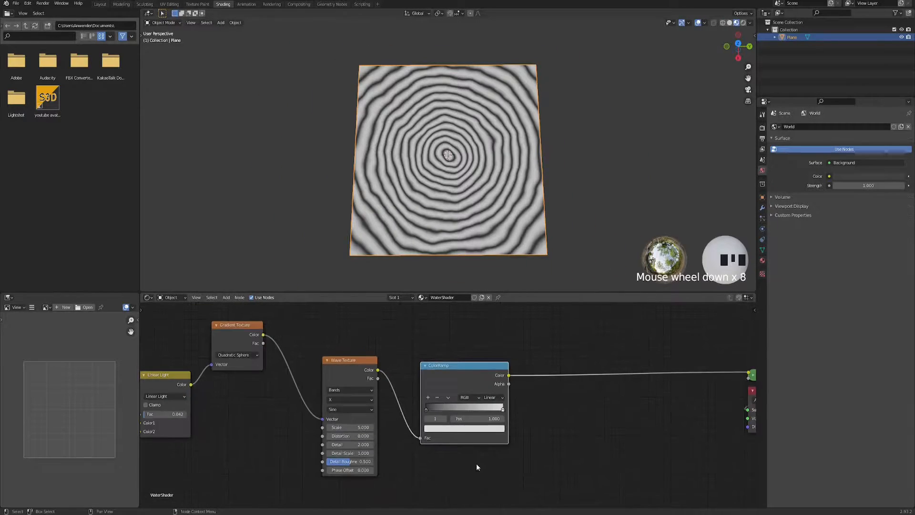
middle_click_drag(470, 451, 442, 416)
scroll(442, 417, "down", 6)
middle_click_drag(394, 447, 392, 427)
left_click_drag(376, 447, 397, 438)
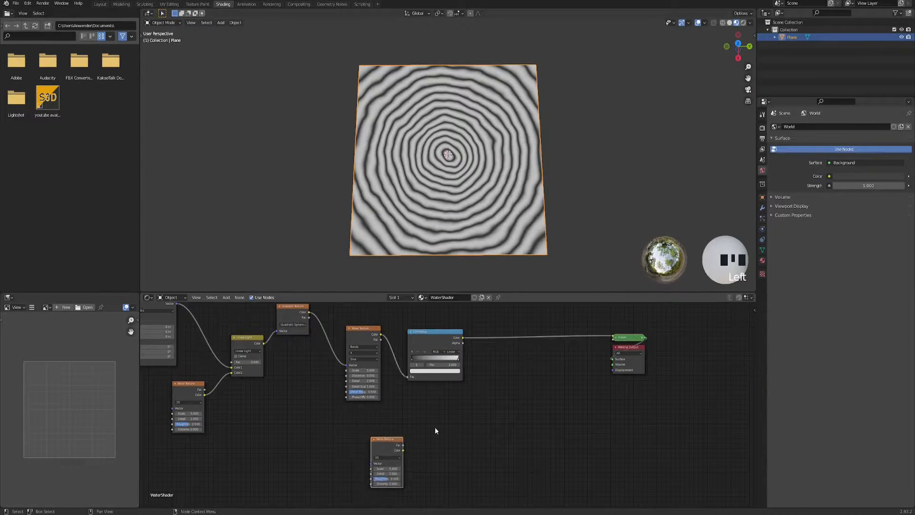
Step: Add another ColorRamp beside the second Noise Texture and connect the noise Fac output to the ramp's Fac input
key("F3")
type("colorr")
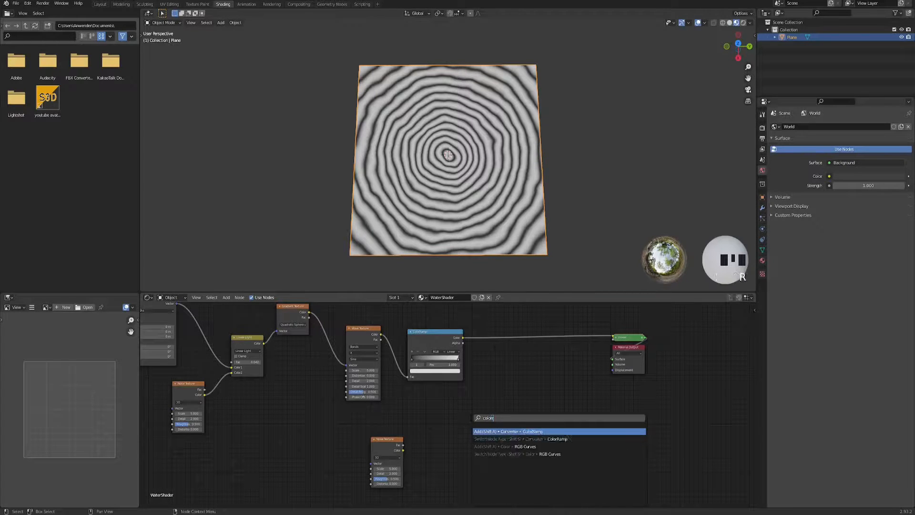
key("Return")
left_click(410, 459)
scroll(407, 411, "up", 3)
left_click_drag(378, 417, 401, 481)
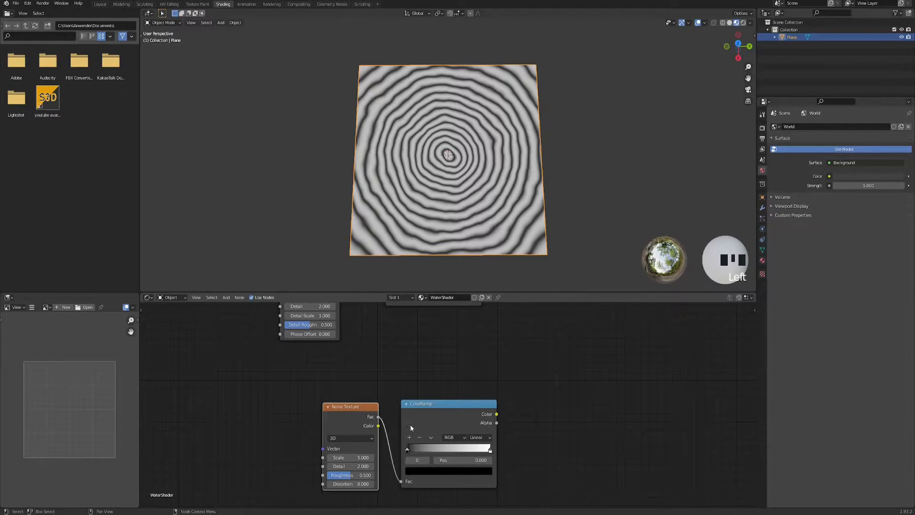
Step: Preview the noise ColorRamp on the plane and move its black stop inward to increase the contrast
left_click(456, 409, "ctrl+shift")
left_click_drag(408, 450, 431, 450)
mouse_move(487, 449)
left_mouse_down()
mouse_move(470, 450)
mouse_move(491, 450)
left_mouse_up()
Step: Add a MixRGB node after the two ColorRamps, connecting the wave ramp to Color1 and the noise ramp to Color2
scroll(502, 362, "down", 4)
middle_click_drag(501, 362, 485, 374)
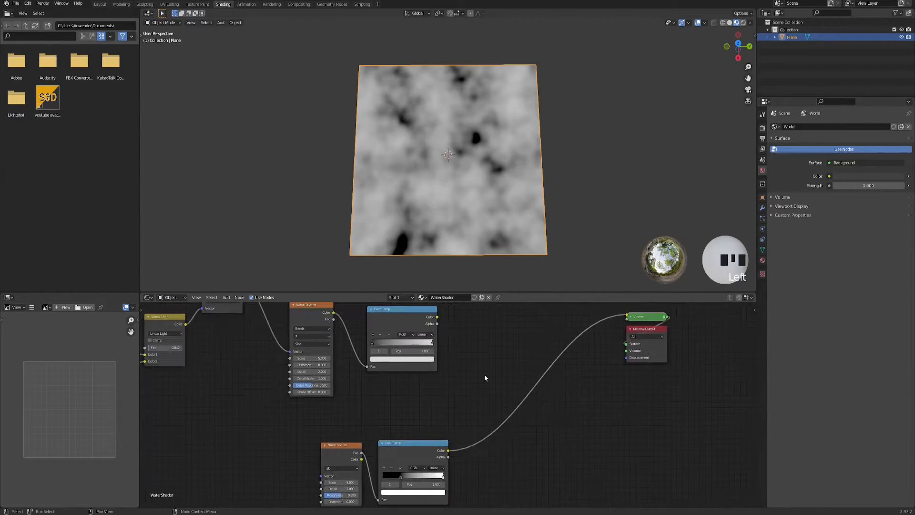
key("space")
type("mixrg")
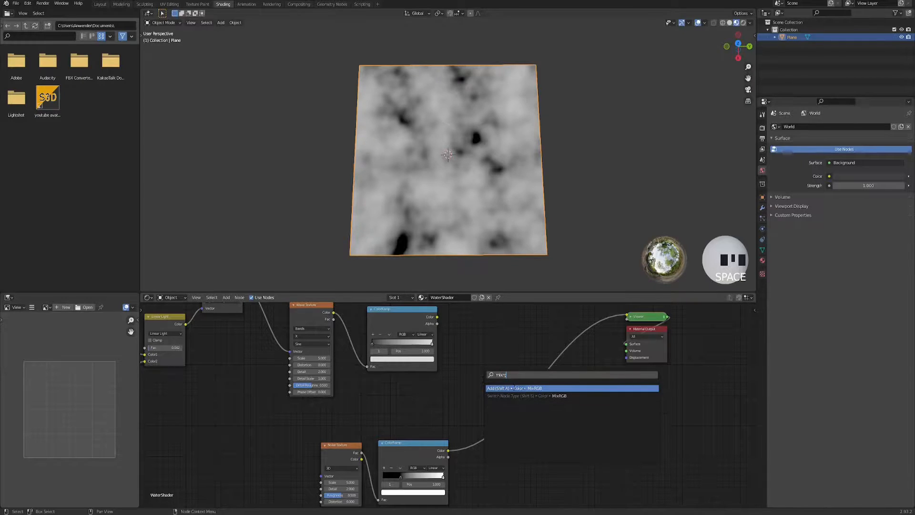
key("Return")
left_click_drag(449, 450, 479, 393)
left_click_drag(437, 316, 479, 386)
Step: Set the new mix node's blending mode to Overlay and preview its result on the plane
left_click(496, 365)
left_click(499, 296)
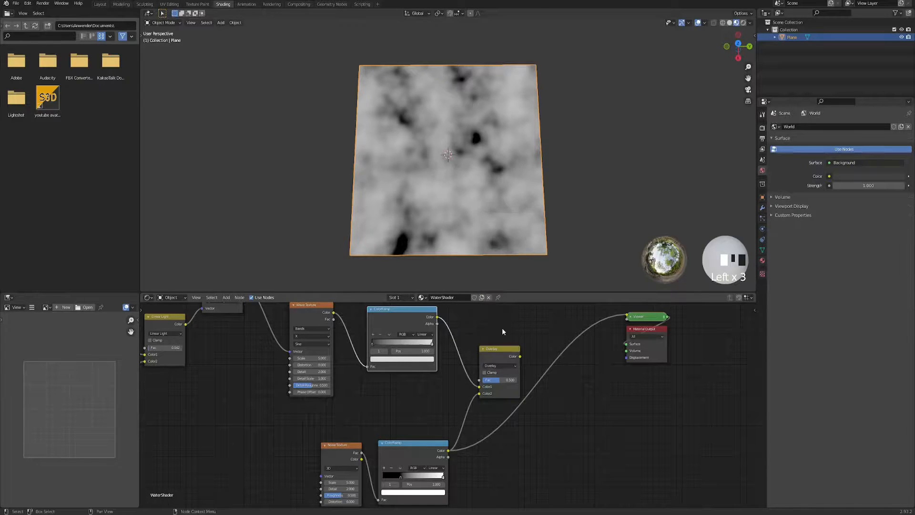
left_click(500, 356, "ctrl+shift")
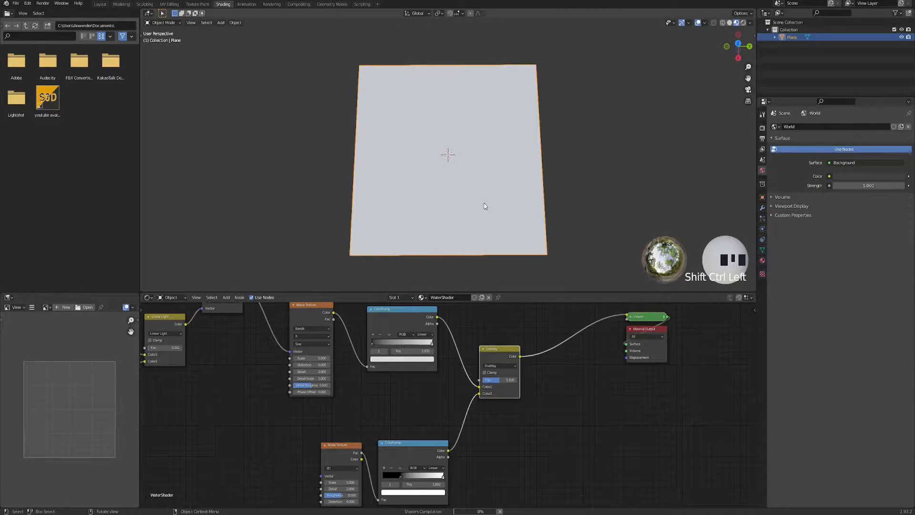
Step: Set the Overlay node's factor to 1.000 and inspect the dark patches in the ripples up close
scroll(485, 207, "up", 5)
left_click_drag(502, 380, 519, 380)
scroll(493, 162, "up", 5)
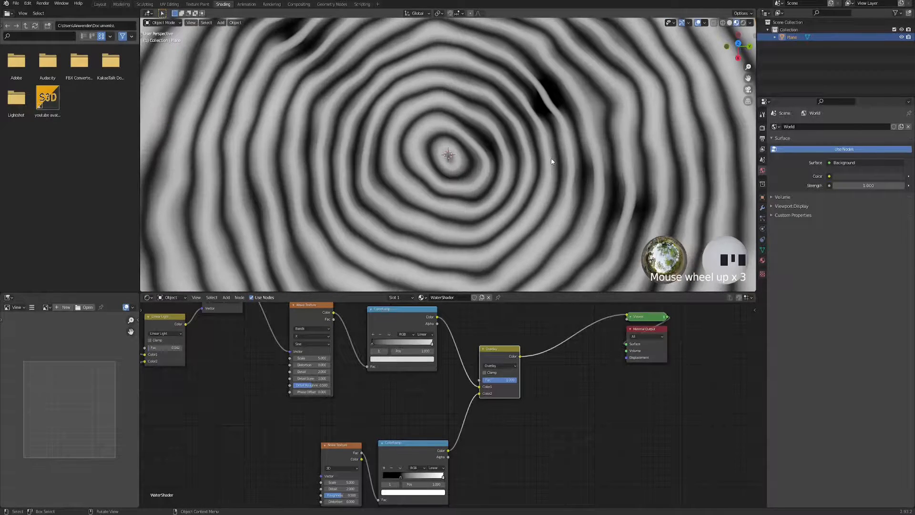
middle_click_drag(496, 163, 437, 205, "shift")
scroll(475, 151, "up", 3)
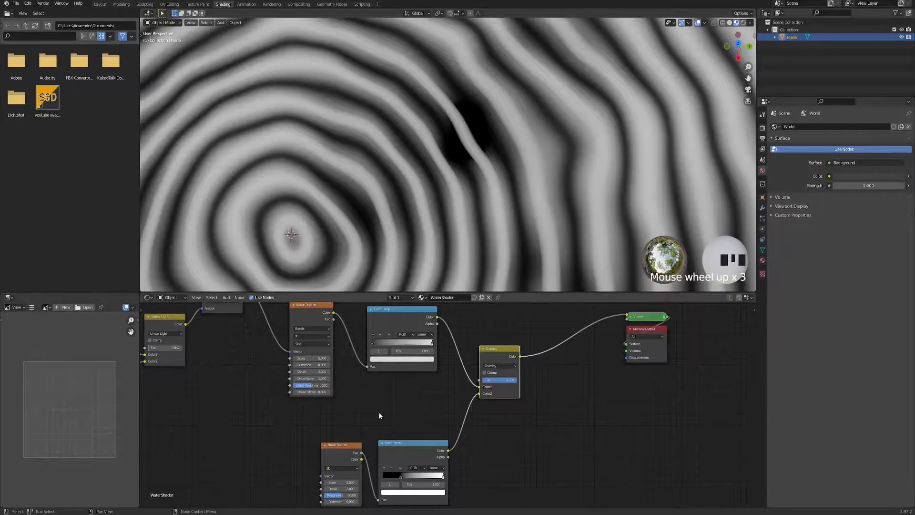
Step: Set the second Noise Texture's scale to 3.200 and its ColorRamp's black stop position to 0.232
middle_click_drag(364, 455, 380, 404)
scroll(389, 381, "up", 5)
mouse_move(401, 440)
left_mouse_down()
mouse_move(383, 439)
mouse_move(396, 439)
left_mouse_up()
mouse_move(310, 447)
left_mouse_down()
mouse_move(321, 446)
mouse_move(292, 445)
left_mouse_up()
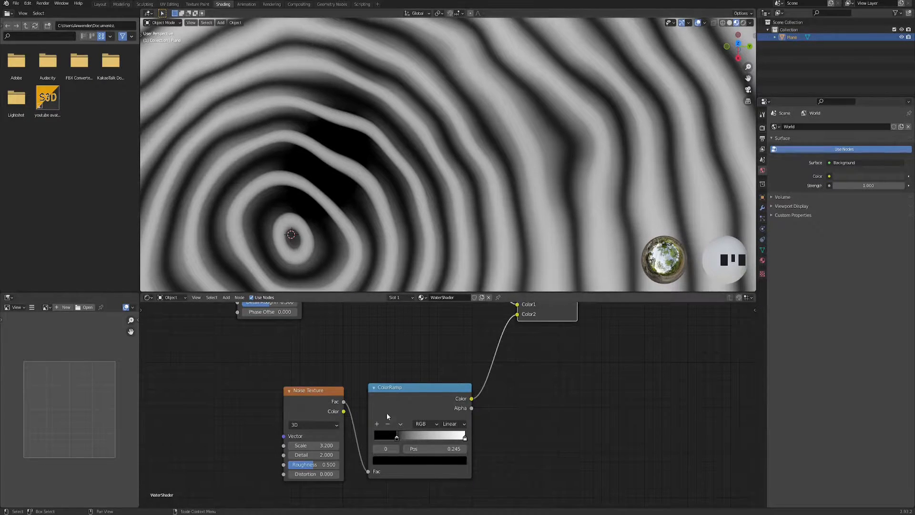
left_click_drag(396, 439, 396, 439)
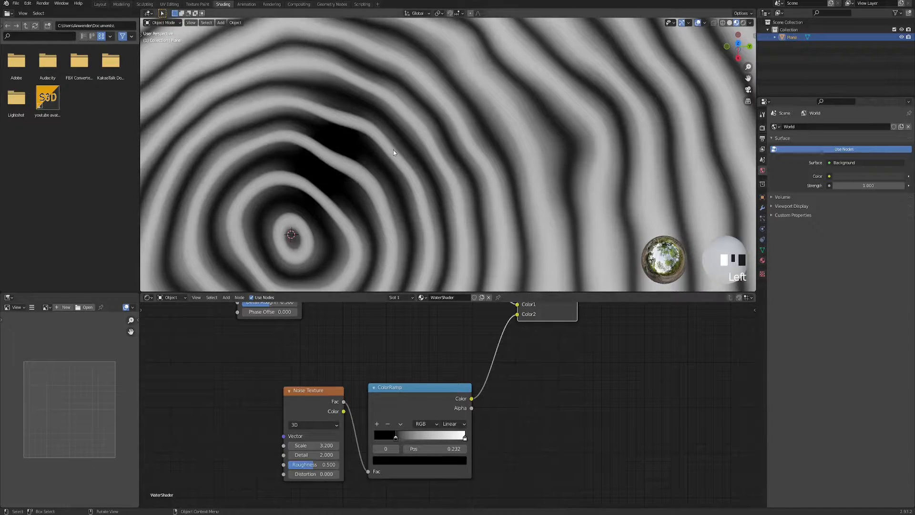
Step: Lighten the dark stop of the wave texture's ColorRamp to a dark grey
scroll(431, 391, "down", 6)
middle_click_drag(423, 348, 414, 422)
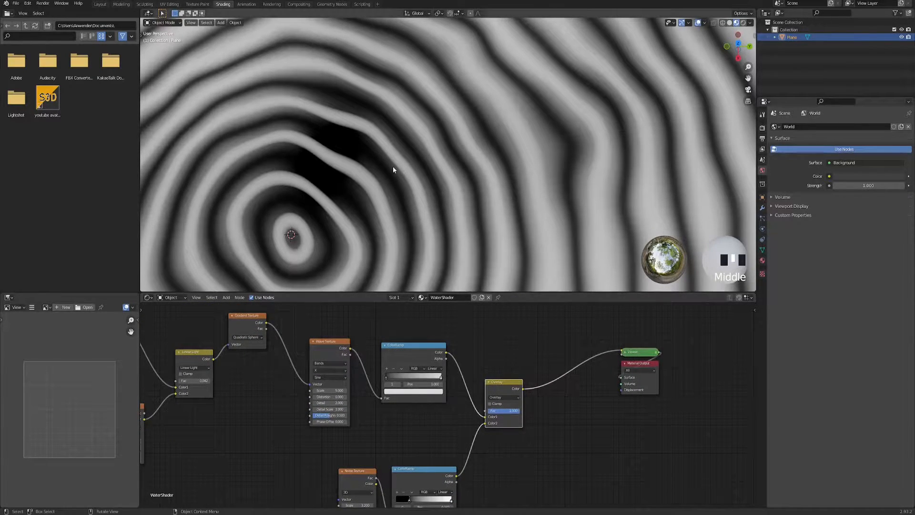
scroll(391, 374, "up", 4)
left_click(354, 367)
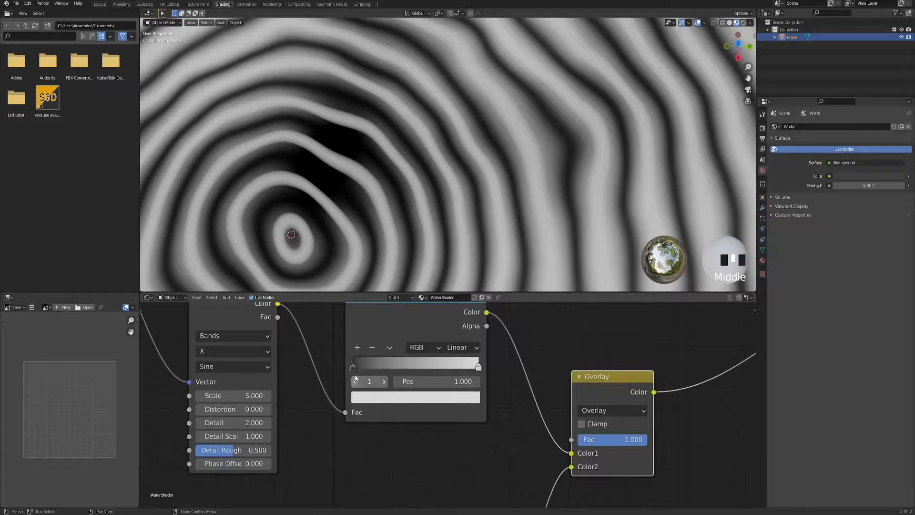
left_click(374, 398)
left_click(450, 297)
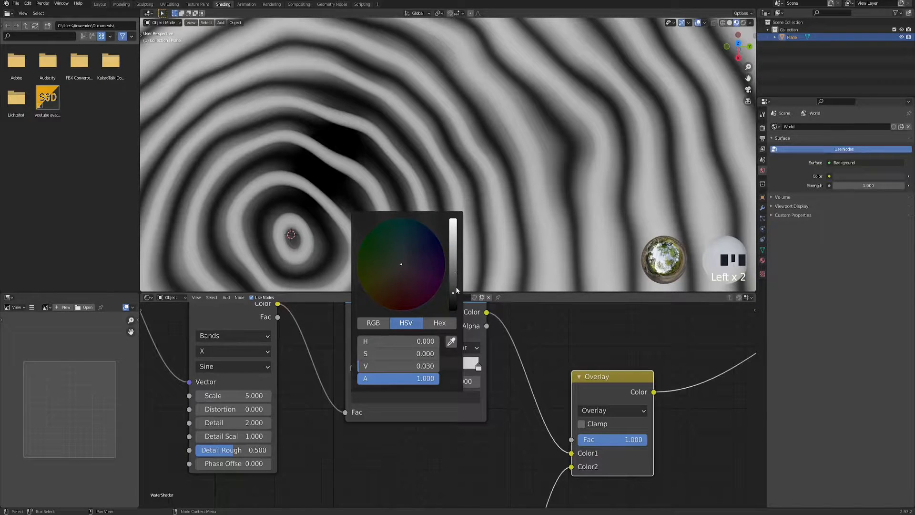
left_click_drag(453, 293, 453, 274)
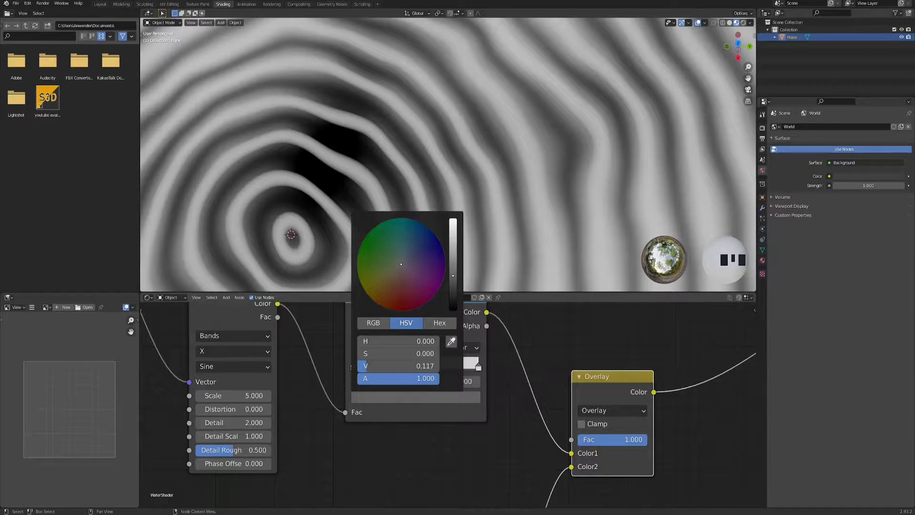
middle_click_drag(481, 370, 481, 389)
left_click(481, 390)
left_click(466, 417)
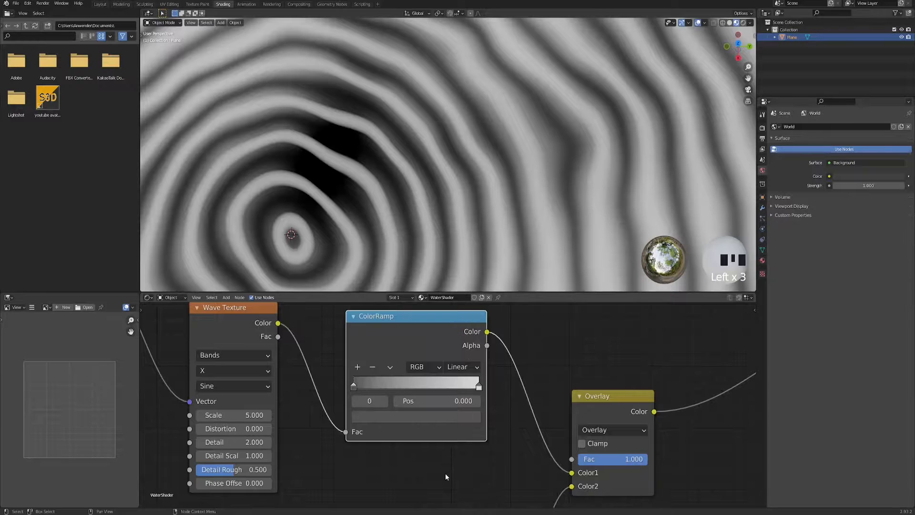
Step: Fine-tune the light stop's brightness on the wave texture's ColorRamp and set its dark stop's color value (V) to 0.036
left_click(478, 386)
left_click(416, 416)
mouse_move(454, 241)
left_mouse_down()
mouse_move(454, 261)
mouse_move(453, 252)
left_mouse_up()
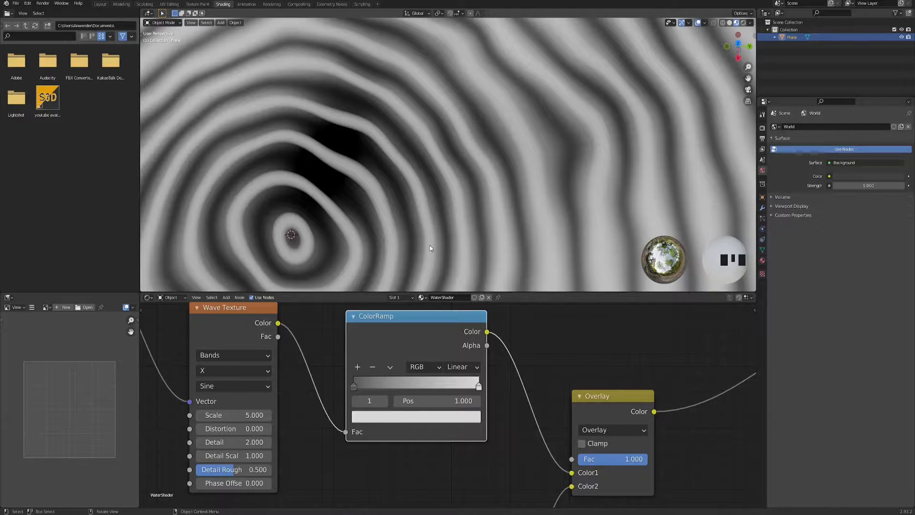
left_click(354, 386)
left_click(366, 419)
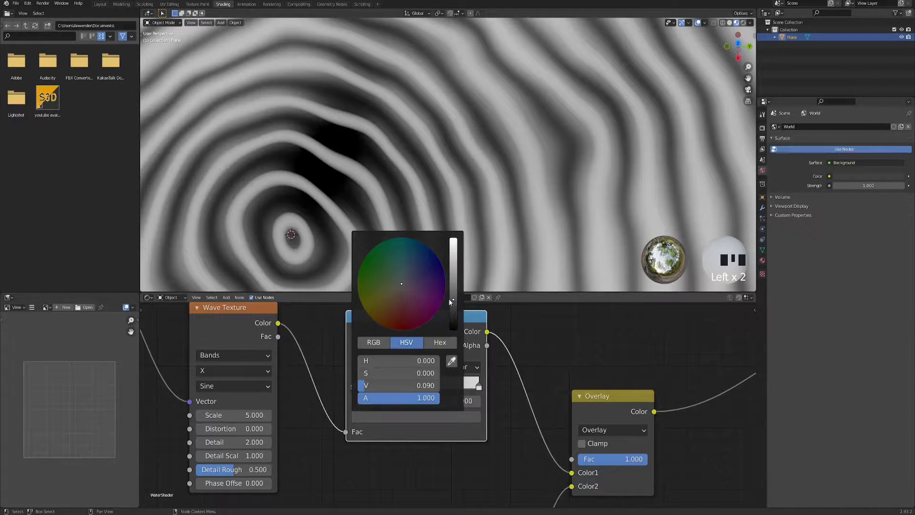
mouse_move(453, 299)
left_mouse_down()
mouse_move(454, 328)
mouse_move(453, 310)
left_mouse_up()
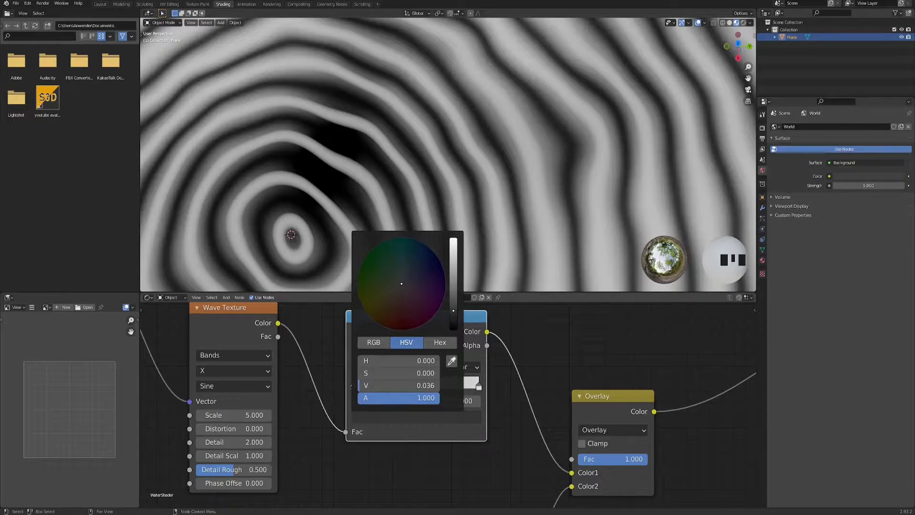
Step: Reposition the Overlay node between the two ramps and move the Viewer and Material Output nodes farther away to make room
scroll(347, 359, "down", 12)
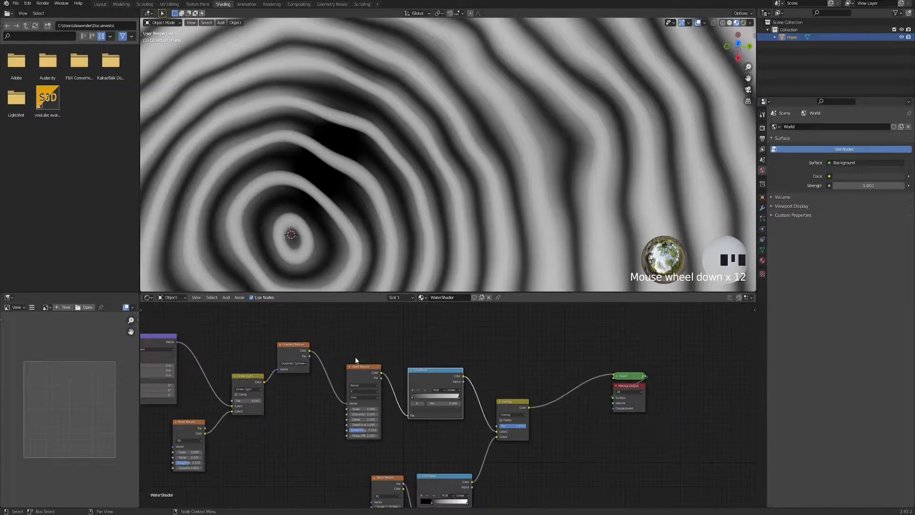
middle_click_drag(469, 417, 425, 376)
left_click_drag(470, 361, 479, 381)
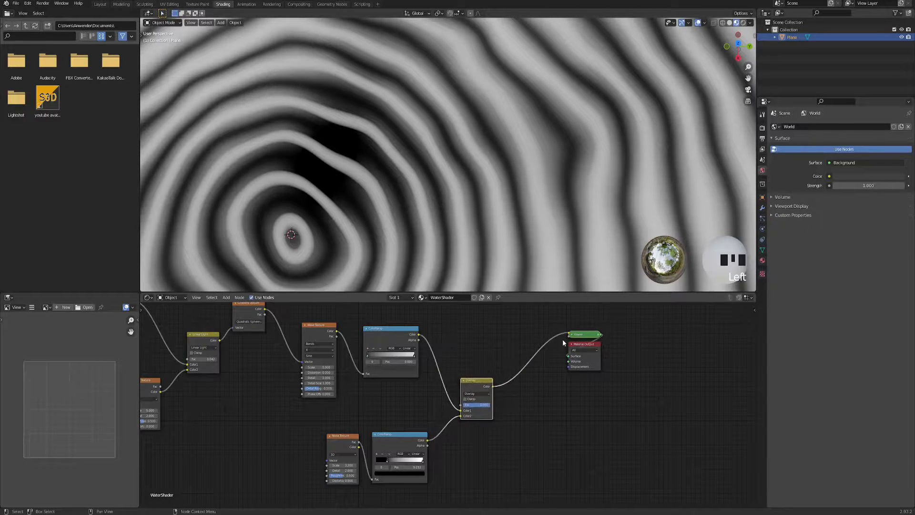
middle_click_drag(588, 311, 499, 345)
left_click(499, 378)
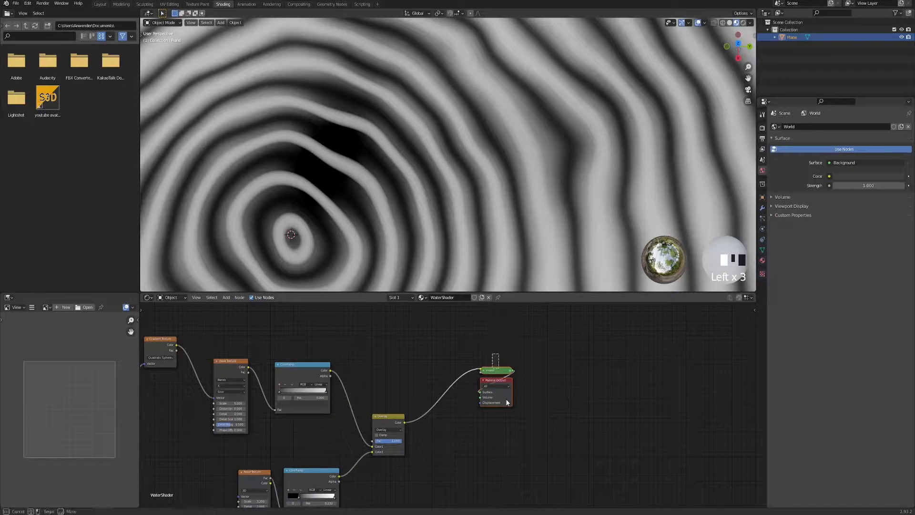
left_click_drag(501, 381, 594, 403)
scroll(419, 376, "down", 2)
scroll(419, 377, "down", 2)
middle_click_drag(408, 387, 452, 353)
scroll(409, 220, "down", 8)
scroll(491, 334, "up", 7)
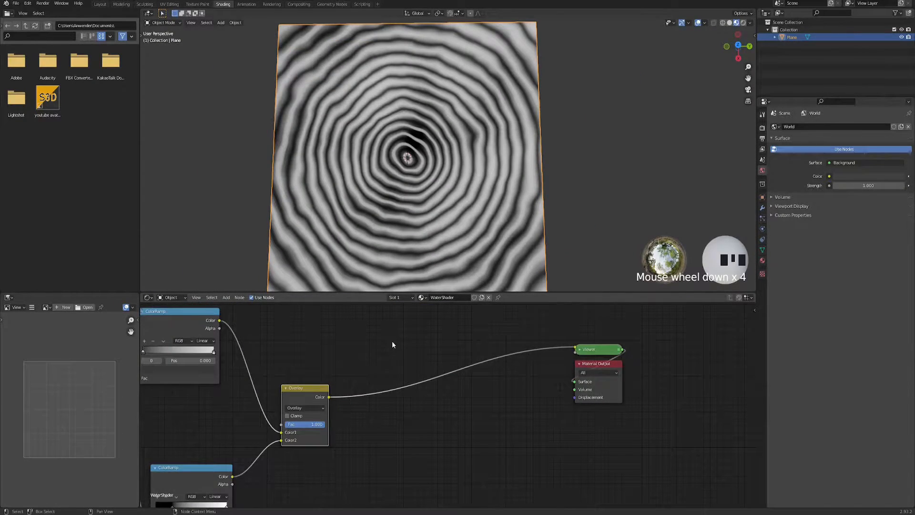
Step: Add a ColorRamp node on the link between the Overlay node and the Viewer
key("space")
type("col")
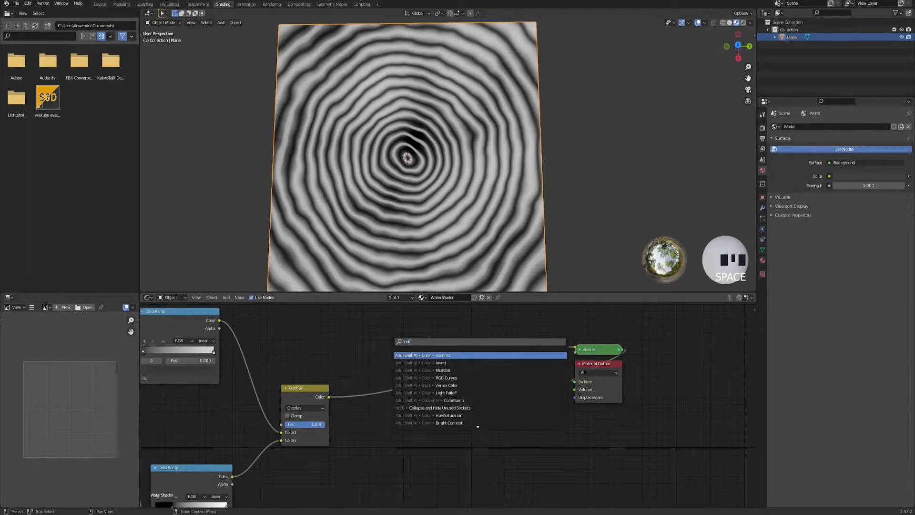
type("or")
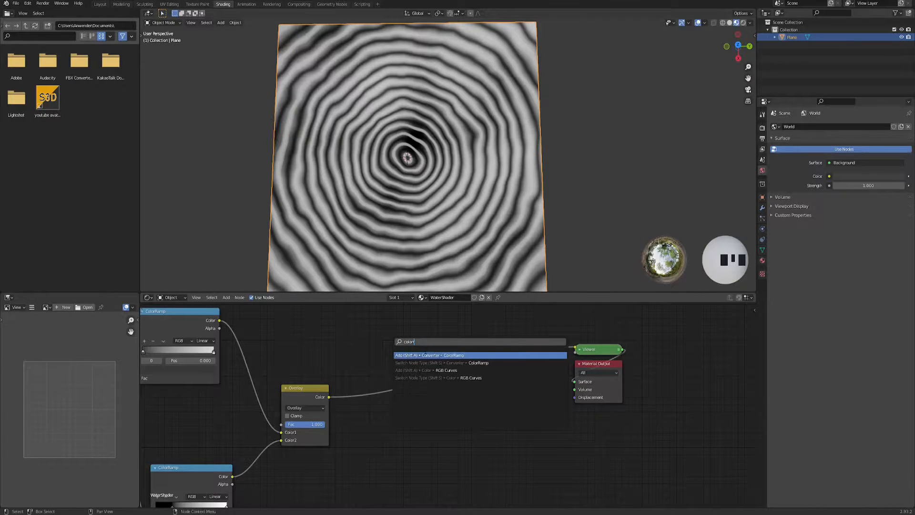
key("Return")
left_click(397, 371)
Step: Set the new ColorRamp's interpolation to Constant
scroll(465, 402, "up", 2)
left_click(476, 412)
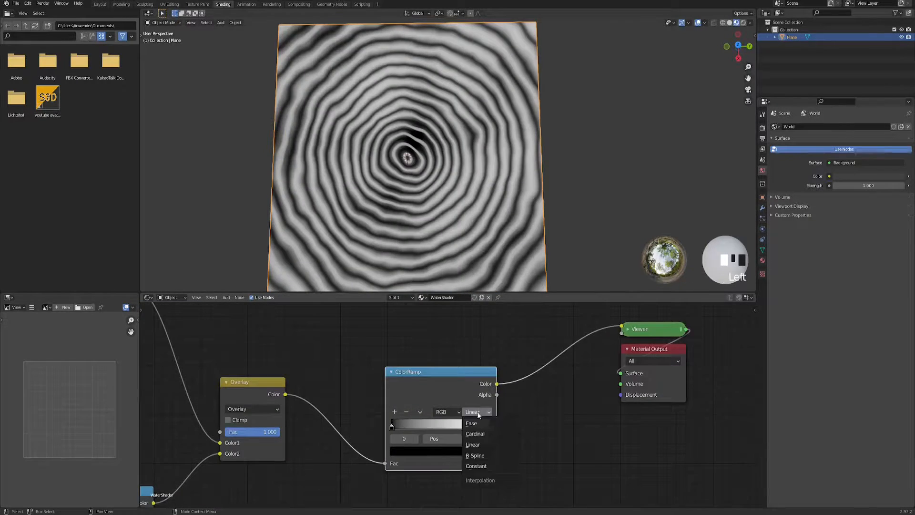
left_click(476, 465)
left_click(476, 413)
left_click(475, 467)
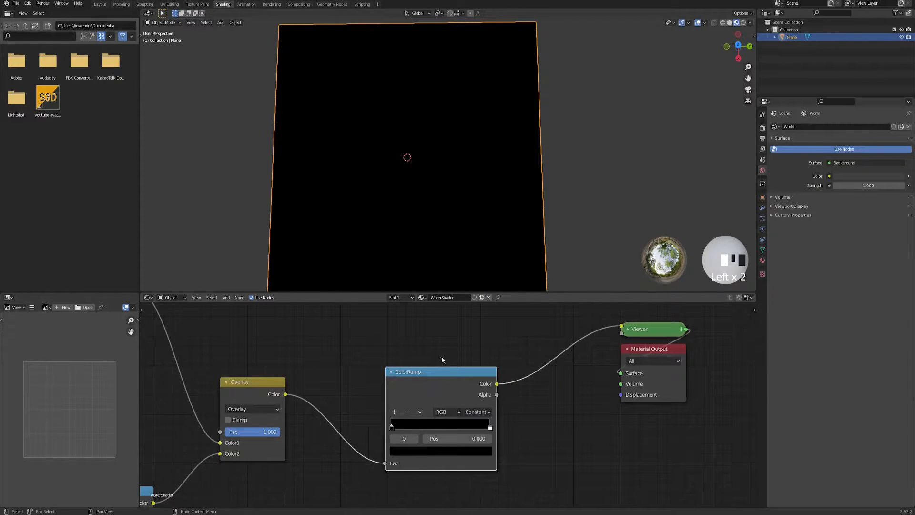
Step: Color the constant ColorRamp's first stop medium blue, and move its white stop to 0.855 and make it light blue
left_click(428, 451)
left_click_drag(470, 347, 436, 330)
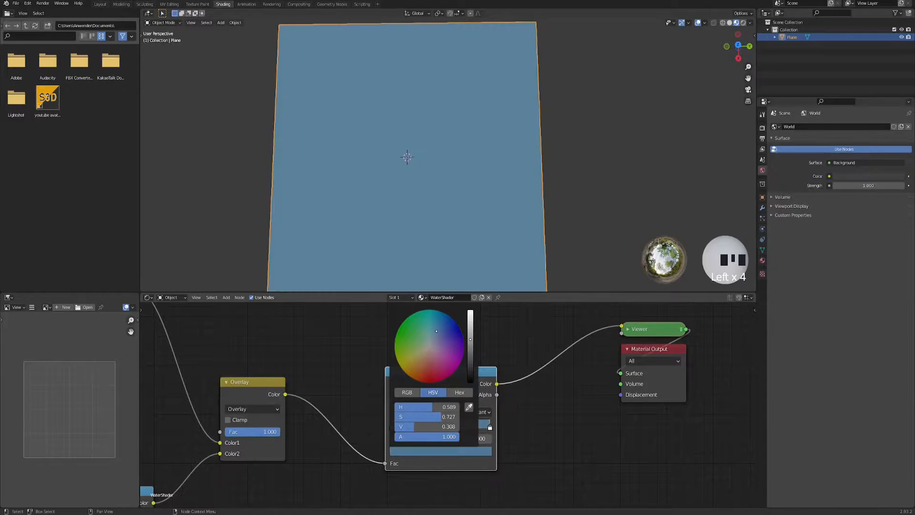
left_click(475, 426)
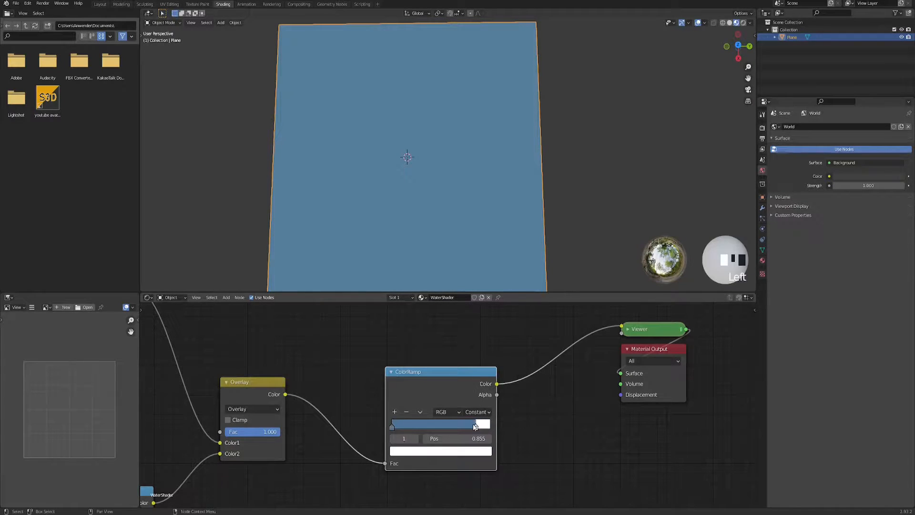
left_click(466, 452)
left_click_drag(437, 340, 433, 334)
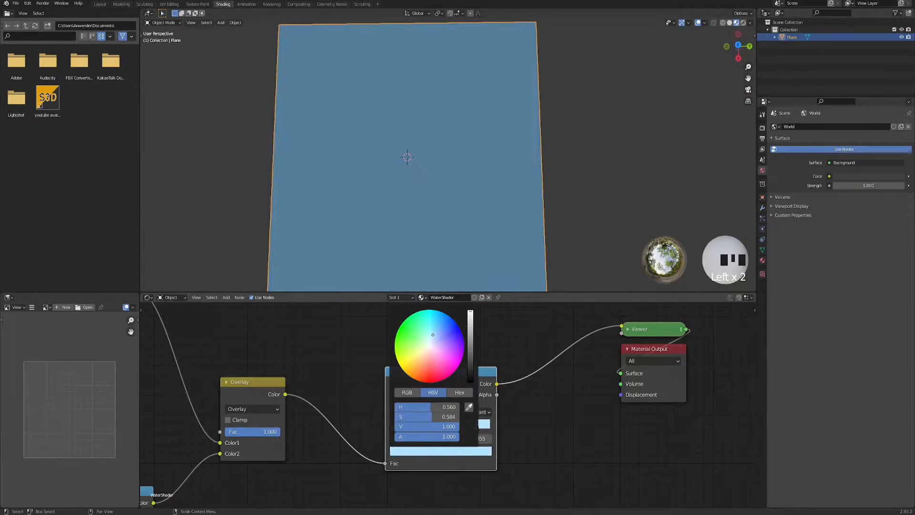
Step: Place the constant ColorRamp's blue stop at 0.882 and add a light blue stop at 0.775 and a darker blue-grey one at 0.513
mouse_move(475, 425)
left_mouse_down()
mouse_move(405, 428)
mouse_move(479, 428)
left_mouse_up()
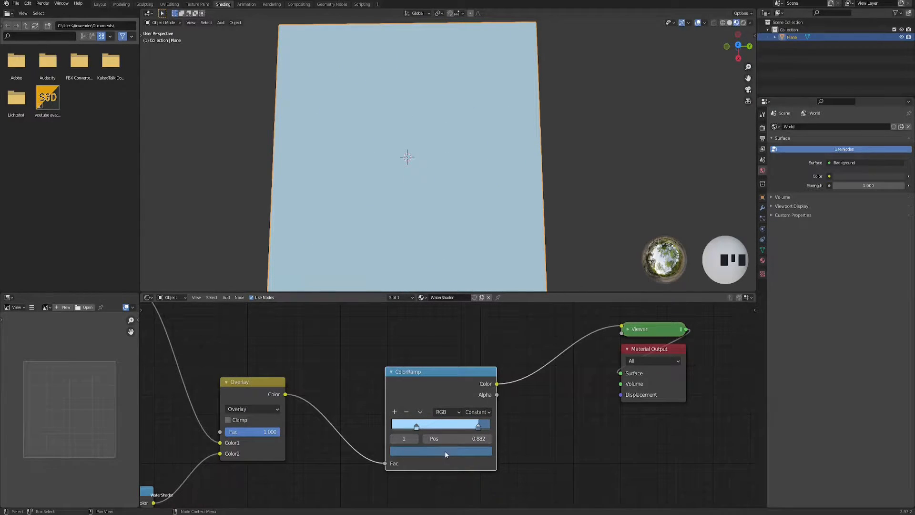
left_click(395, 412)
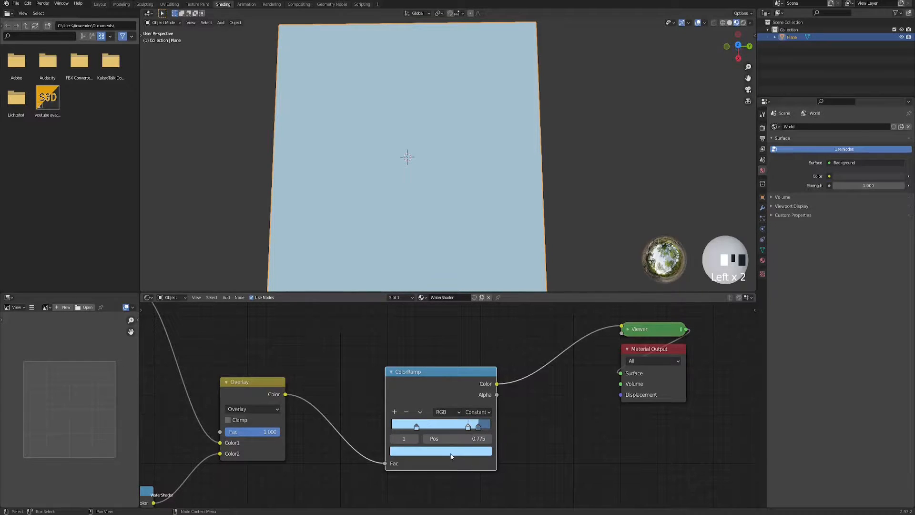
left_click(438, 452)
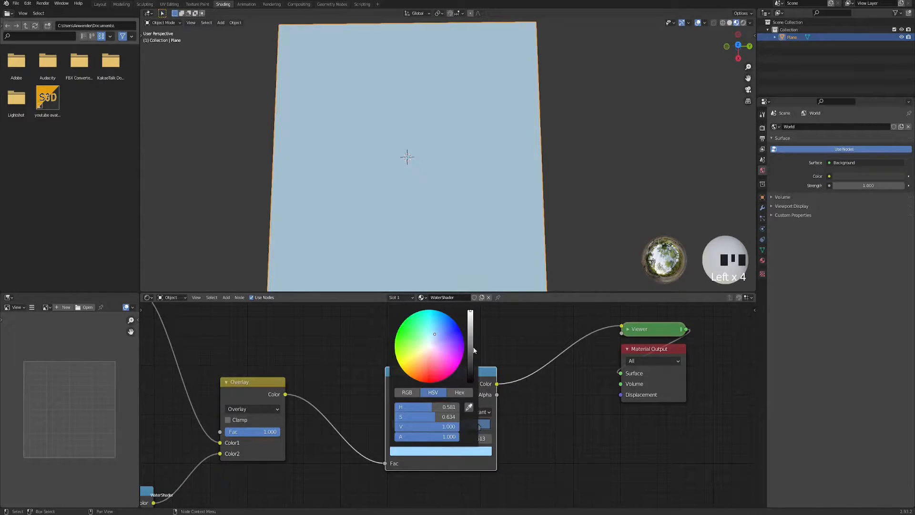
left_click(470, 341)
Step: Set the white stop of the second Noise Texture's ColorRamp to position 0.582
middle_click_drag(550, 453, 569, 417)
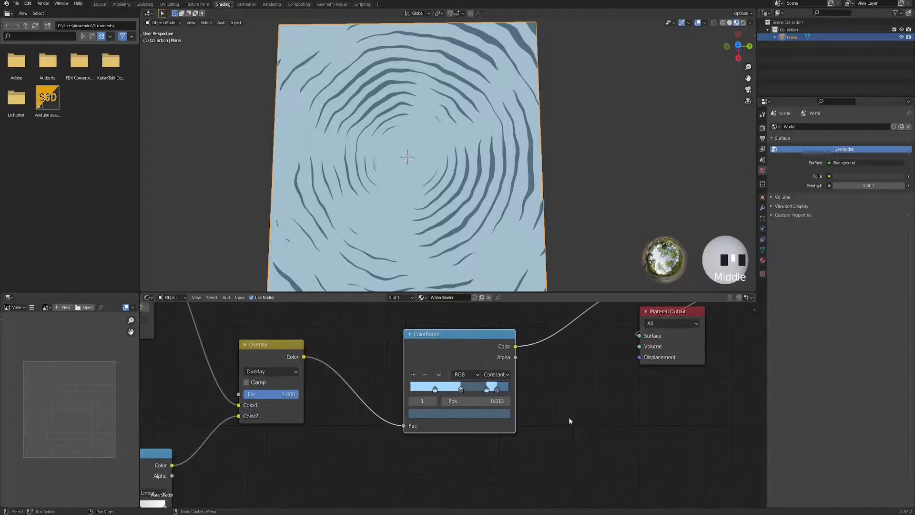
scroll(450, 408, "down", 7)
middle_click_drag(361, 458, 498, 414)
scroll(451, 436, "up", 3)
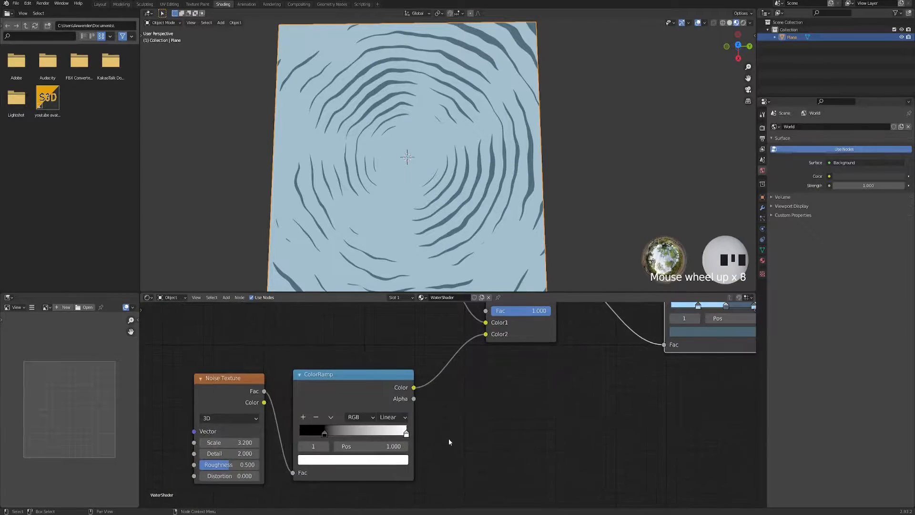
middle_click_drag(451, 435, 470, 436)
left_click(422, 434)
left_click_drag(421, 434, 376, 434)
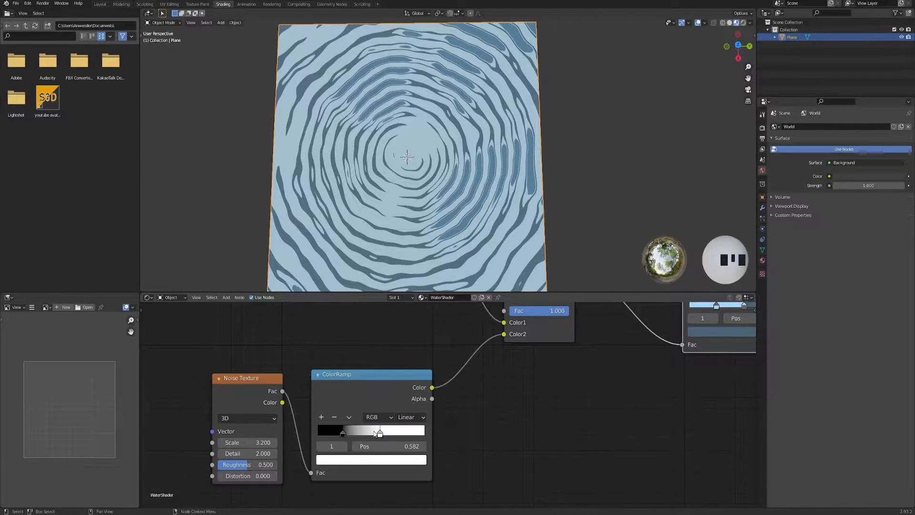
Step: Add a stop at position 0.000 on the constant ColorRamp and color it a paler light blue
middle_click_drag(627, 360, 386, 441)
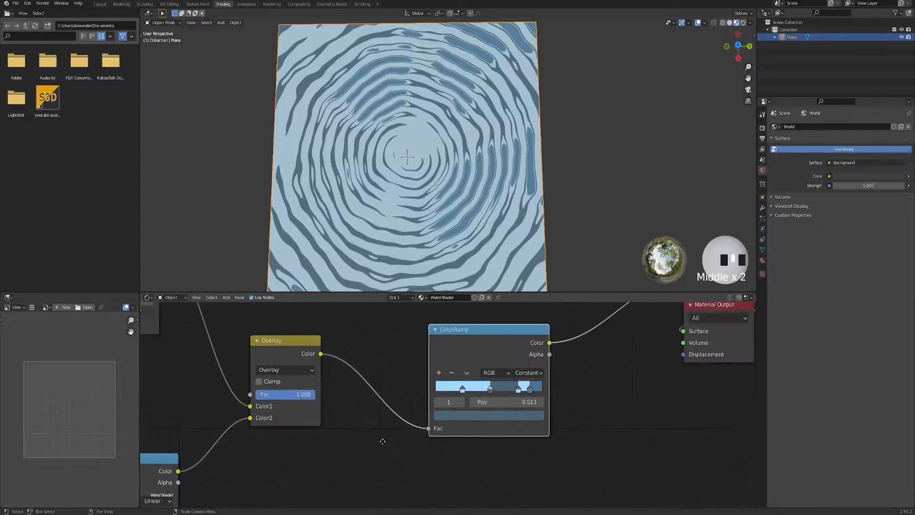
scroll(515, 420, "up", 2)
left_click(452, 384)
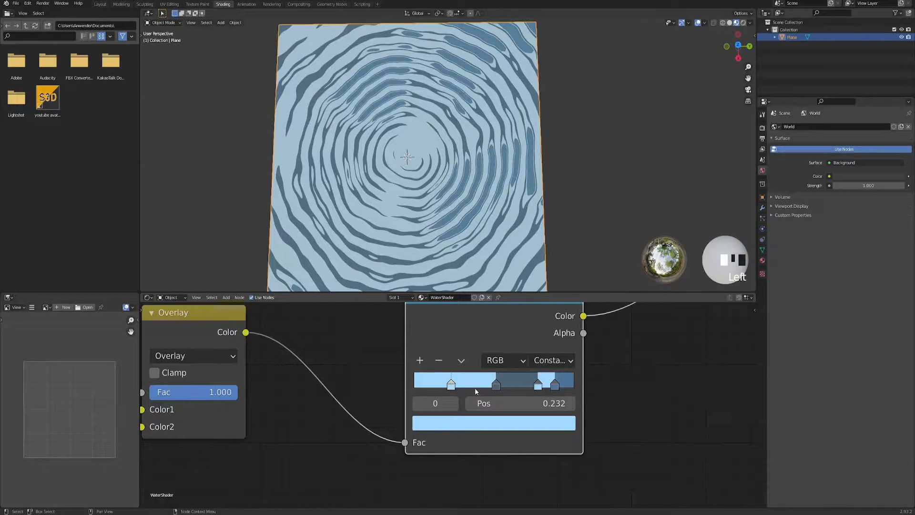
scroll(475, 391, "down", 3)
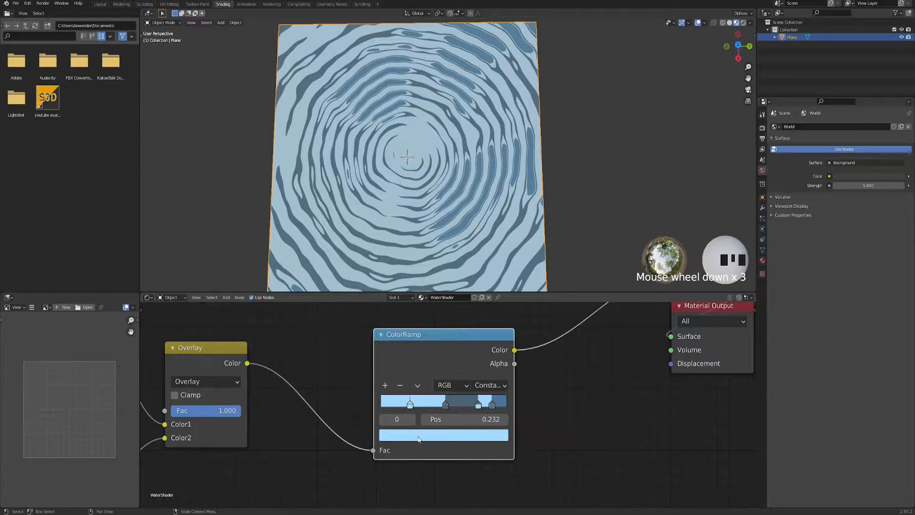
left_click(385, 386)
left_click_drag(428, 405, 365, 409)
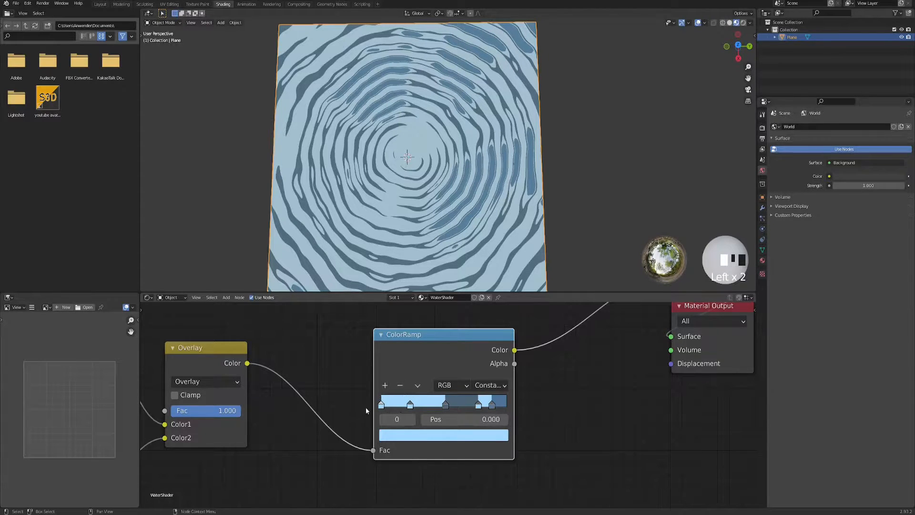
left_click(450, 437)
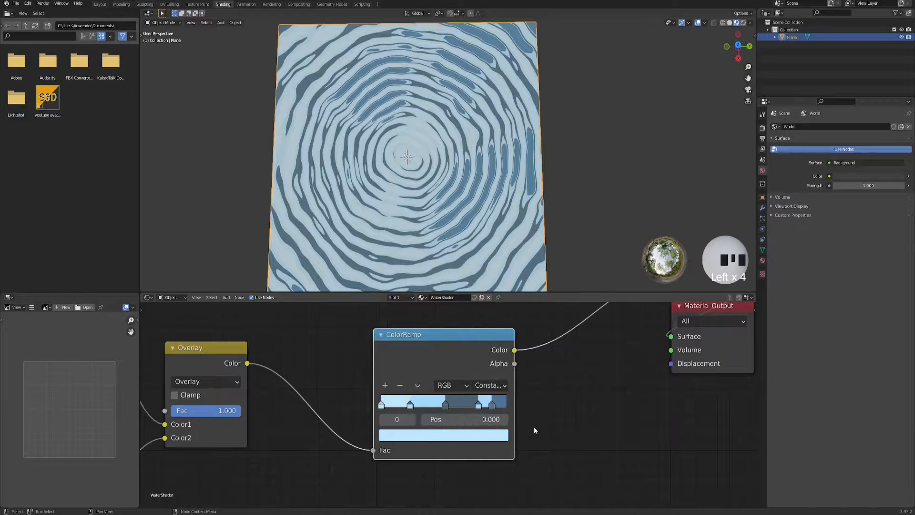
Step: Move the constant ColorRamp's second stop to 0.277 and darken its color to H 0.581, S 0.614, V 0.254
left_click(410, 405)
left_click(428, 436)
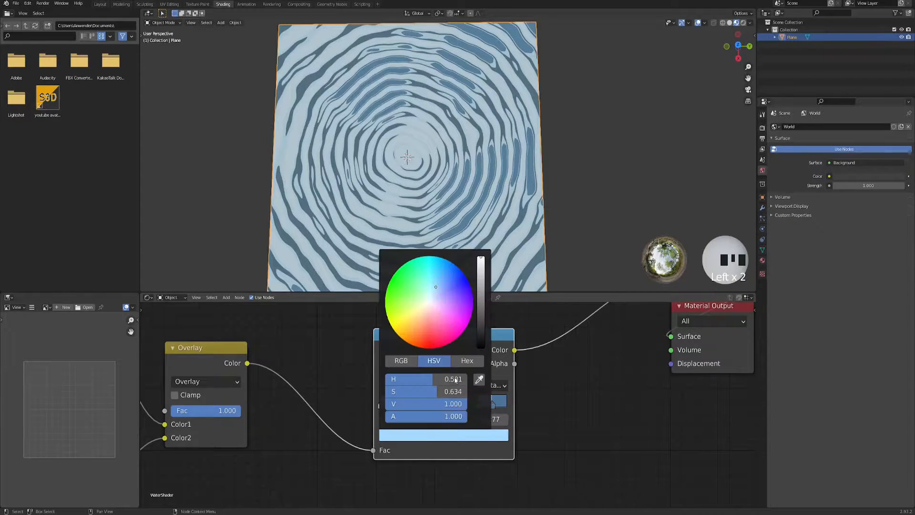
left_click(434, 403)
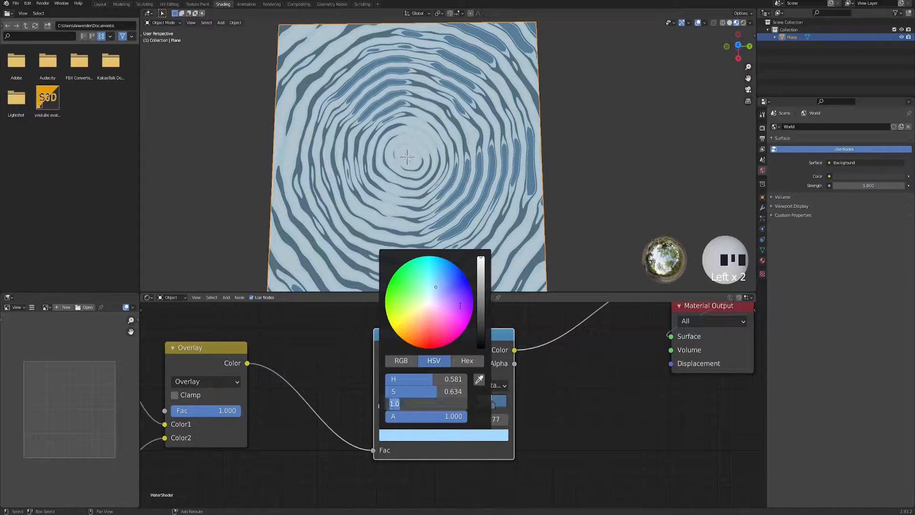
left_click(483, 264)
left_click_drag(483, 269, 481, 298)
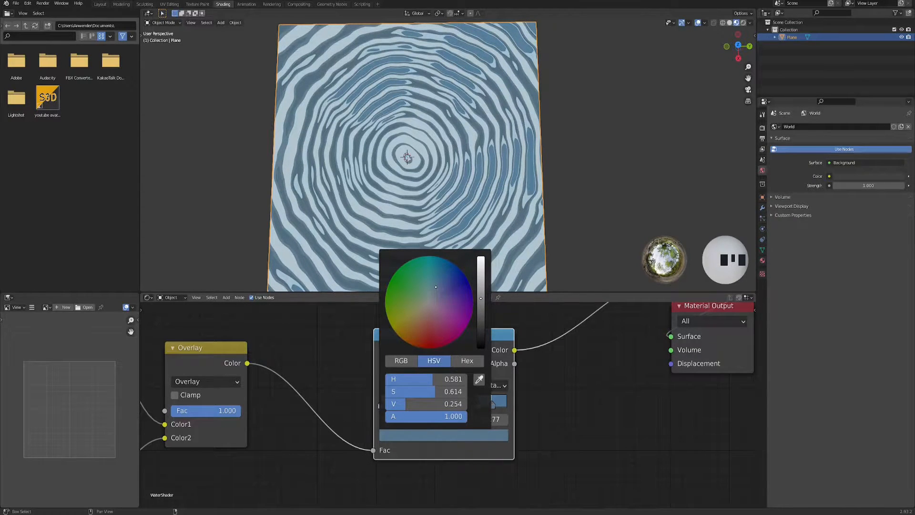
Step: Brighten the last stop of the constant ColorRamp to H 0.587, S 0.718, V 0.683
scroll(427, 214, "down", 3)
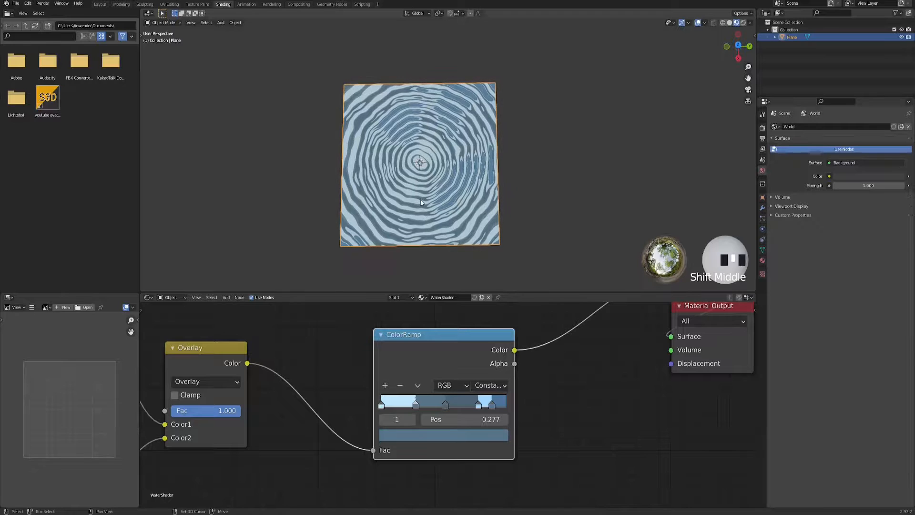
scroll(427, 214, "up", 4)
left_click(493, 407)
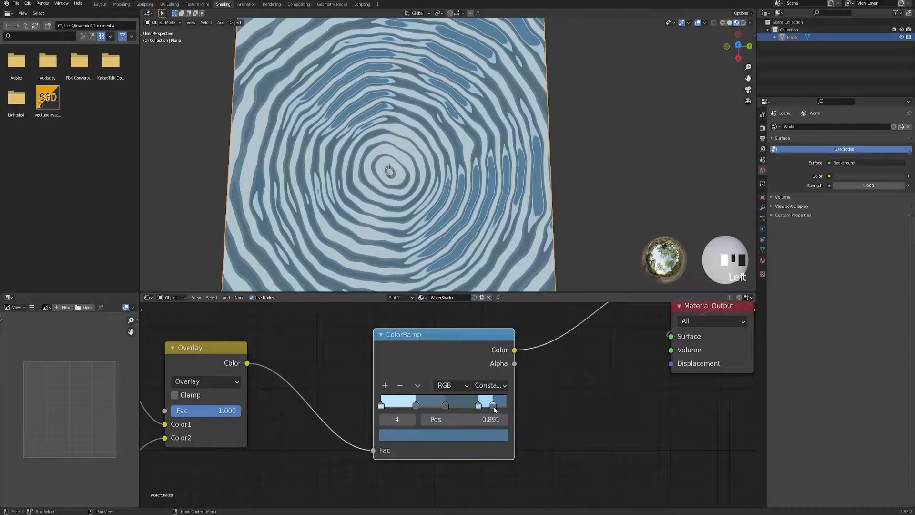
left_click(477, 435)
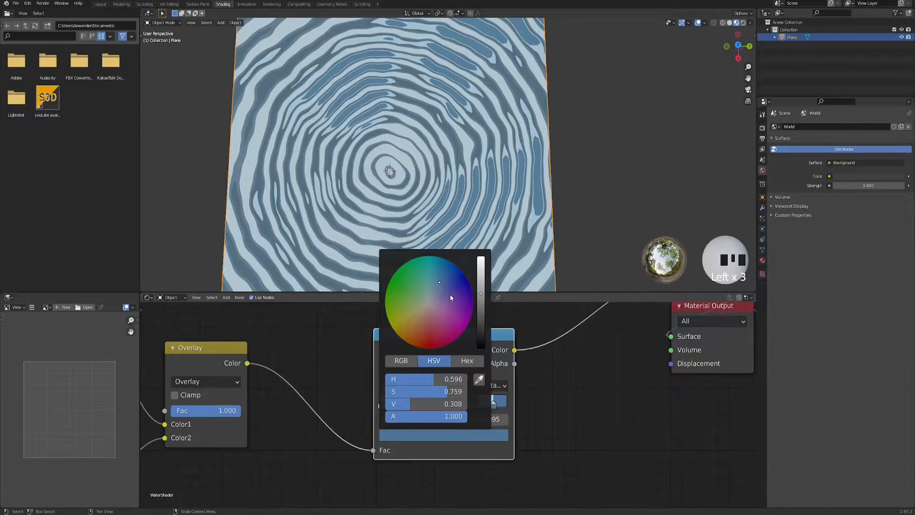
mouse_move(481, 290)
left_mouse_down()
mouse_move(481, 268)
mouse_move(436, 279)
left_mouse_up()
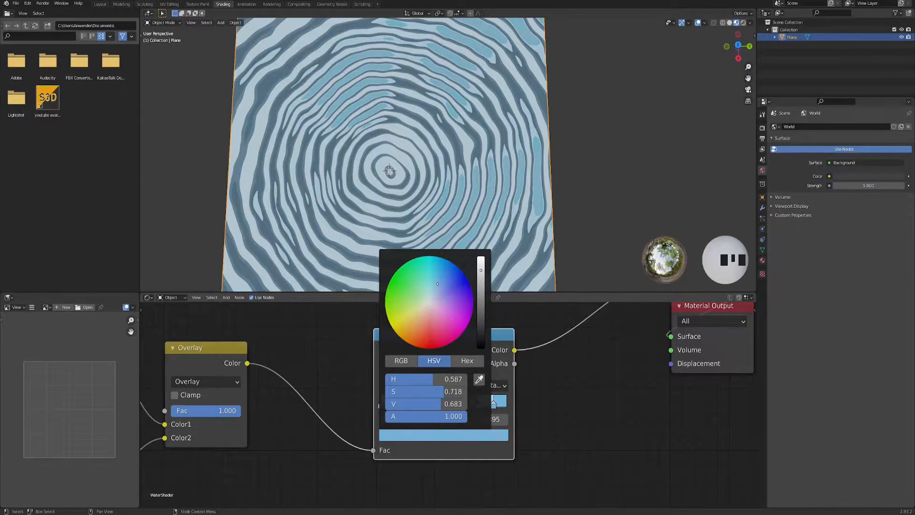
scroll(319, 476, "down", 4)
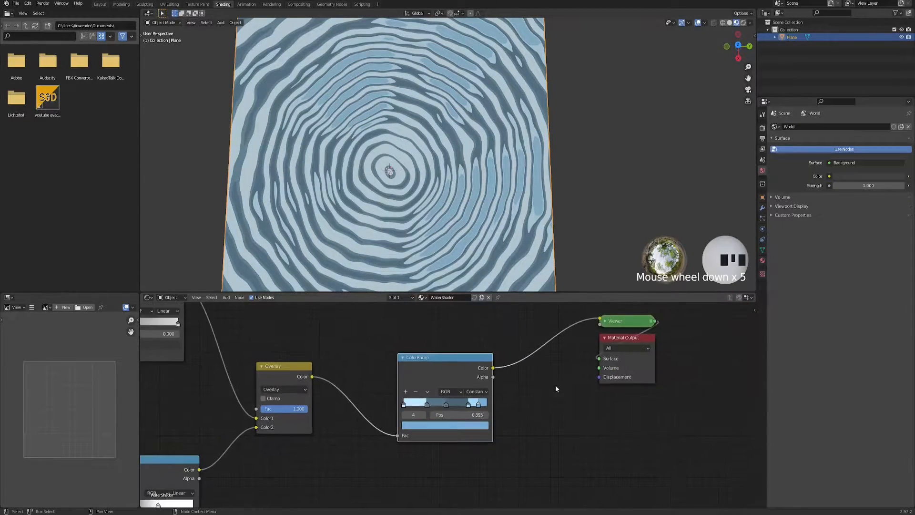
scroll(334, 106, "down", 4)
scroll(400, 208, "up", 2)
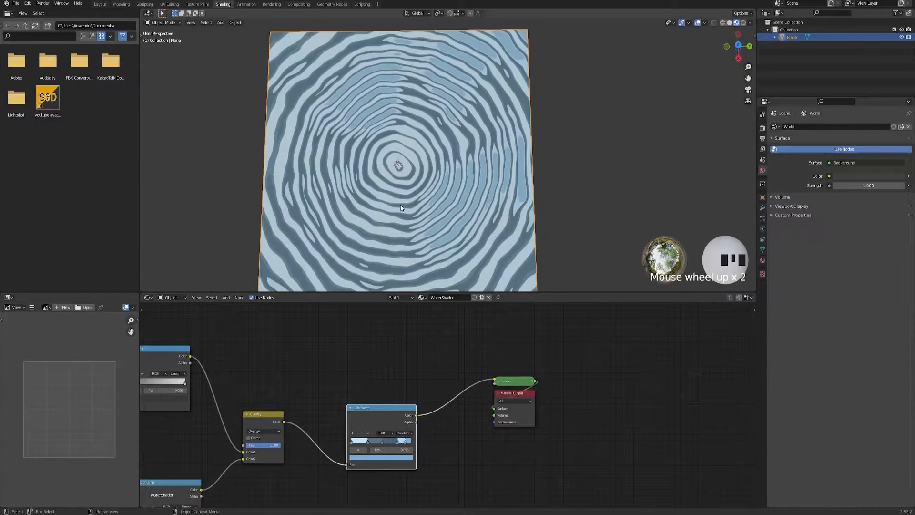
Step: Move the Viewer and Material Output nodes together farther away from the constant ColorRamp
left_click_drag(494, 363, 534, 427)
left_click_drag(510, 382, 542, 385)
middle_click_drag(407, 385, 459, 366)
Step: Rearrange the constant ColorRamp's stops, narrowing the pale band with a darker blue stop at 0.136 and widening the light blue band
scroll(458, 369, "up", 3)
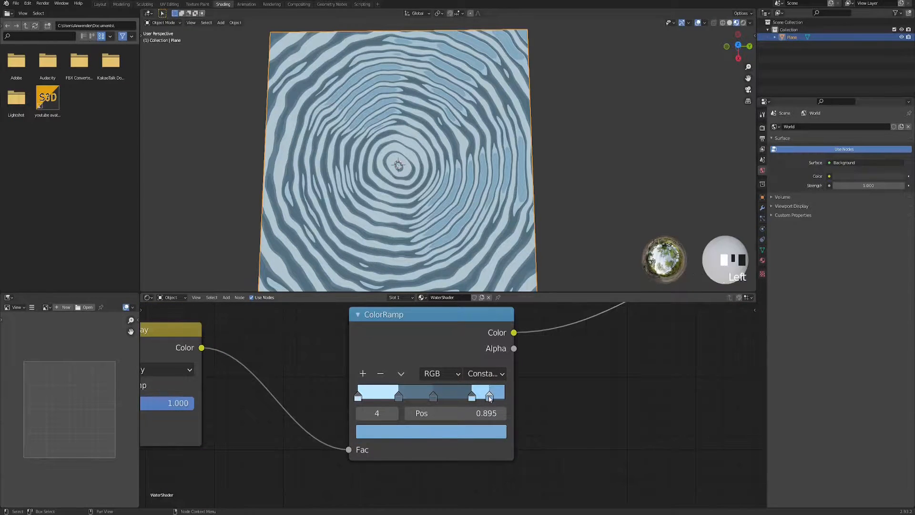
left_click(391, 384)
mouse_move(433, 399)
left_mouse_down()
mouse_move(504, 400)
mouse_move(431, 396)
left_mouse_up()
left_click_drag(494, 398, 379, 396)
left_click(437, 397)
scroll(449, 162, "up", 1)
scroll(381, 194, "down", 4)
middle_click_drag(423, 193, 398, 180, "shift")
mouse_move(398, 181)
middle_mouse_down()
mouse_move(368, 172)
mouse_move(409, 138)
mouse_move(415, 145)
mouse_move(369, 178)
mouse_move(412, 179)
mouse_move(416, 166)
mouse_move(413, 178)
middle_mouse_up()
scroll(401, 185, "up", 2)
scroll(371, 177, "down", 4)
scroll(413, 184, "up", 4)
scroll(503, 401, "down", 16)
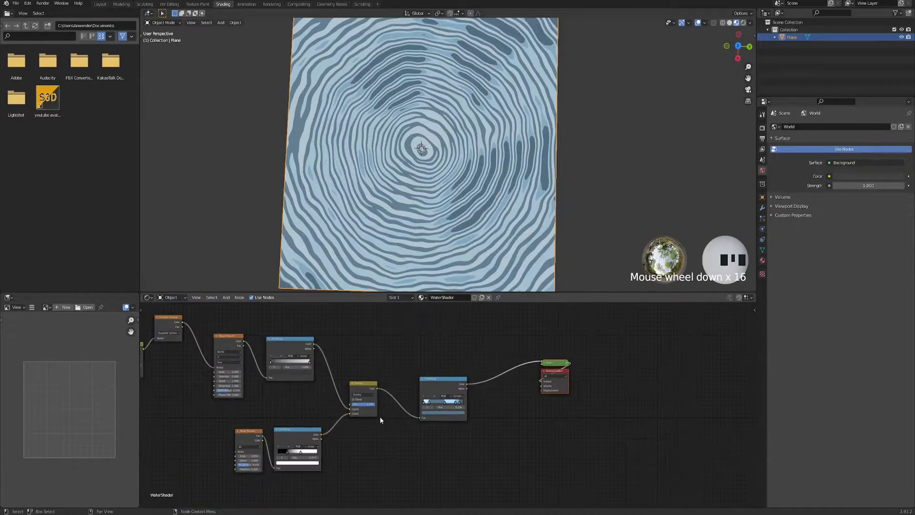
Step: Move the Noise Texture feeding the Linear Light node lower and set its Scale to 8.200 and Distortion to 1.000
scroll(405, 410, "up", 5)
middle_click_drag(390, 404, 451, 405)
scroll(441, 403, "up", 2)
left_click_drag(345, 376, 330, 416)
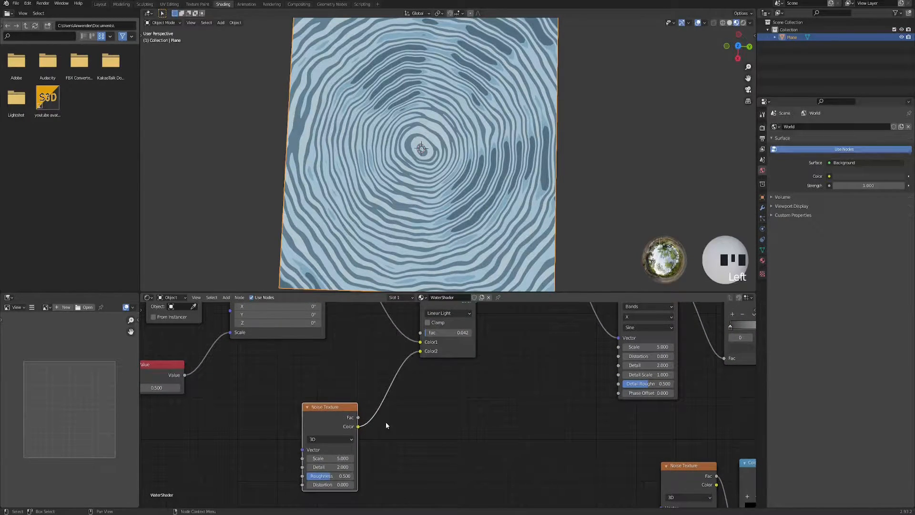
middle_click_drag(386, 425, 396, 439)
scroll(429, 409, "up", 2)
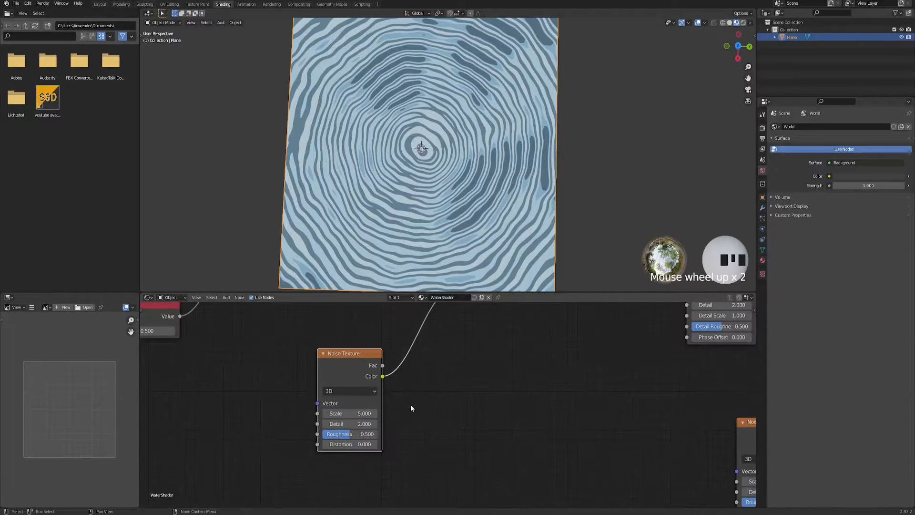
scroll(402, 409, "up", 2)
scroll(346, 285, "up", 1)
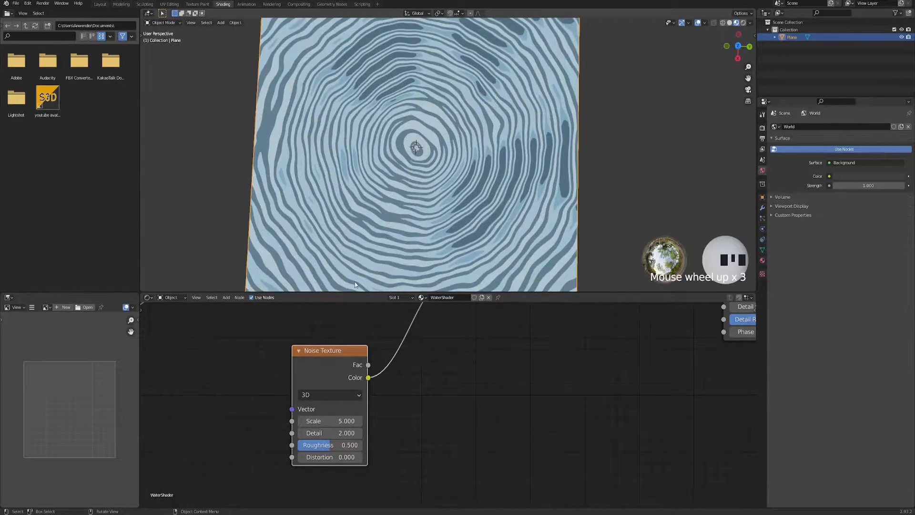
left_click_drag(329, 421, 375, 421)
middle_click_drag(421, 416, 414, 428)
left_click_drag(318, 469, 358, 469)
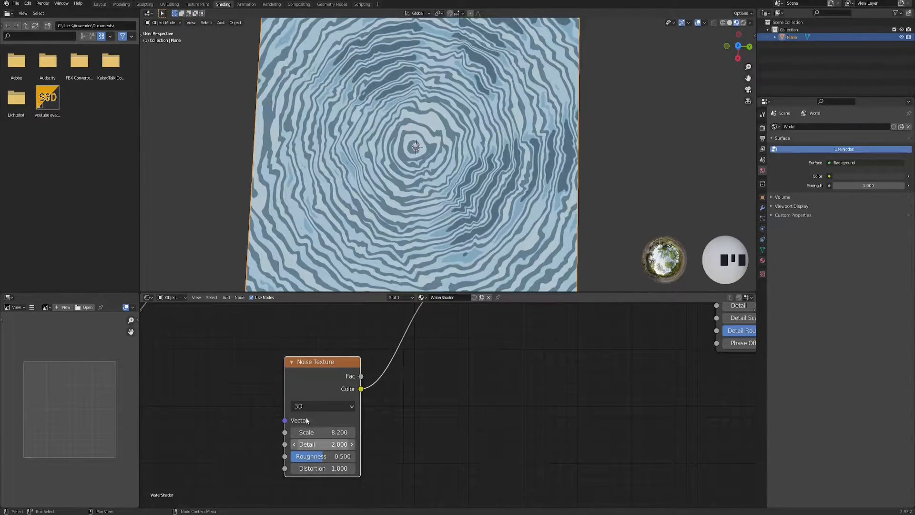
Step: Set the Linear Light node's factor to 0.046
scroll(399, 368, "down", 2)
middle_click_drag(399, 368, 520, 364)
scroll(434, 411, "down", 3)
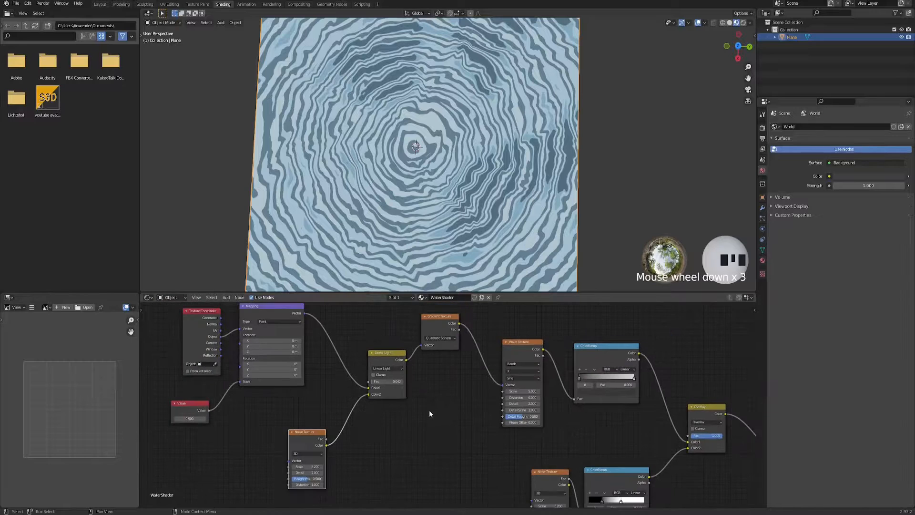
scroll(430, 410, "up", 10)
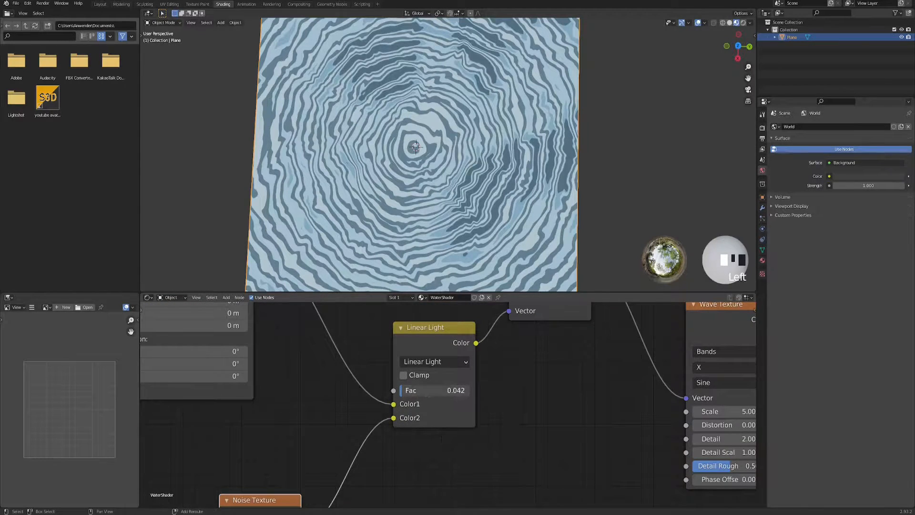
mouse_move(429, 391)
left_mouse_down()
mouse_move(436, 391)
mouse_move(429, 391)
left_mouse_up()
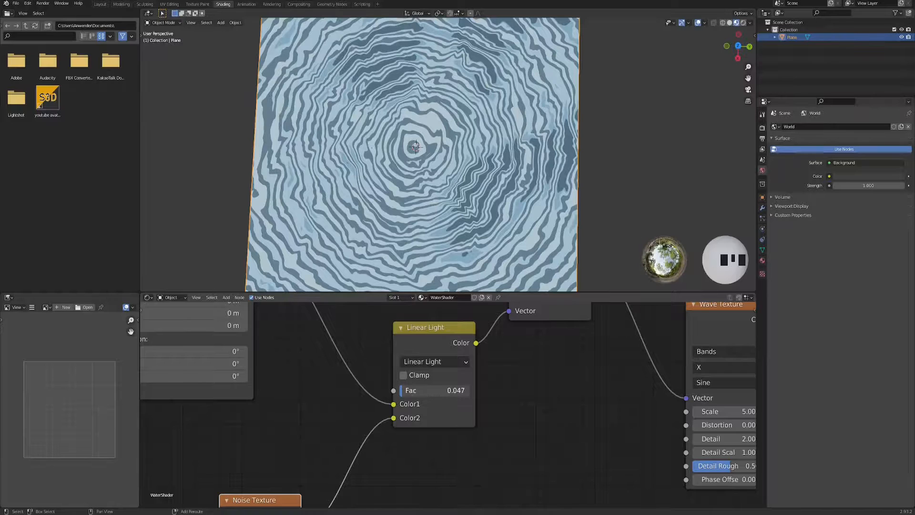
scroll(376, 395, "down", 4)
Step: Set the Wave Texture's Scale to 2.010 to get fewer, wider rings
middle_click_drag(495, 433, 395, 414)
scroll(429, 414, "up", 2)
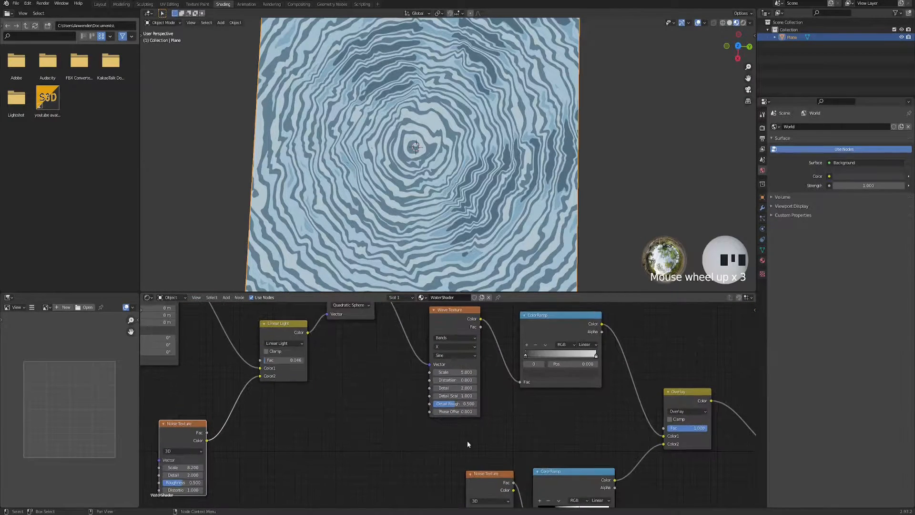
middle_click_drag(472, 437, 401, 427)
scroll(390, 368, "up", 1)
middle_click_drag(390, 368, 428, 413)
scroll(445, 404, "up", 3)
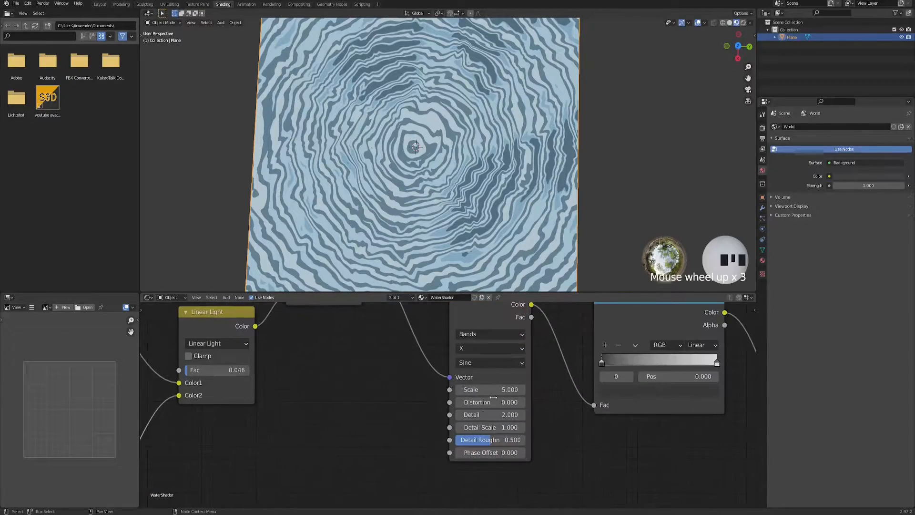
left_click_drag(495, 389, 443, 389, "shift")
scroll(413, 202, "down", 2)
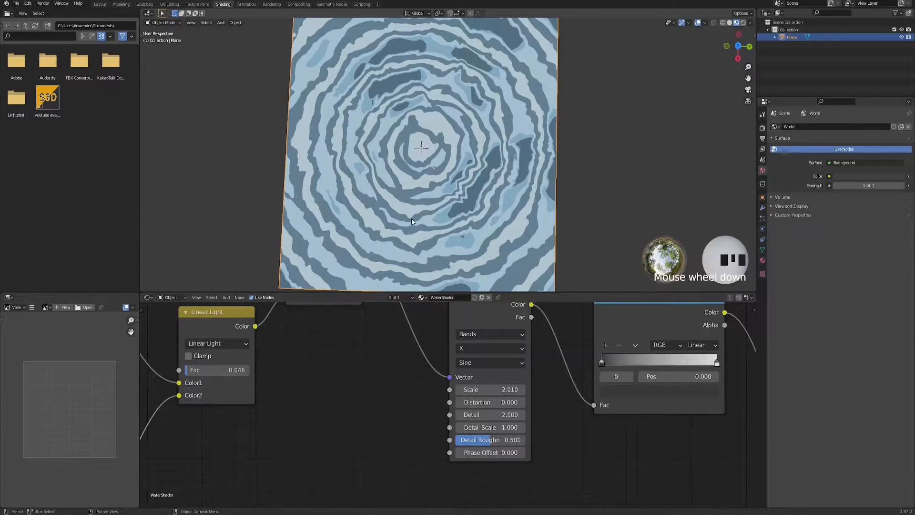
middle_click_drag(413, 222, 416, 203)
Step: Set the Noise Texture feeding the black-and-white ColorRamp to Scale 4.430, Detail 3.140, Roughness 1.000 and Distortion -0.100
scroll(400, 388, "down", 4)
middle_click_drag(522, 444, 366, 404)
scroll(474, 364, "up", 3)
left_click_drag(338, 393, 292, 421)
scroll(362, 382, "down", 3)
middle_click_drag(354, 367, 404, 347)
scroll(393, 391, "up", 2)
scroll(391, 397, "up", 2)
left_click_drag(372, 421, 453, 421)
left_click_drag(390, 426, 332, 426)
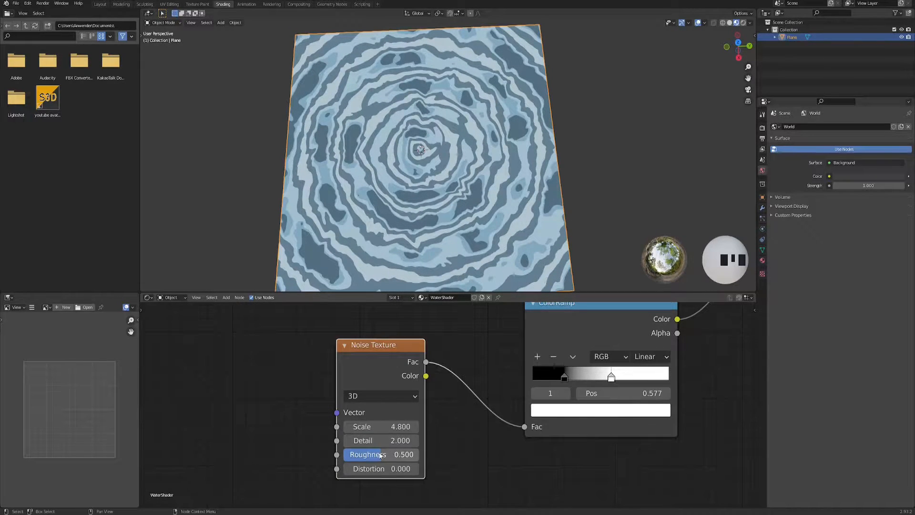
mouse_move(396, 454)
left_mouse_down()
mouse_move(410, 454)
mouse_move(388, 468)
mouse_move(405, 468)
mouse_move(375, 439)
mouse_move(400, 440)
left_mouse_up()
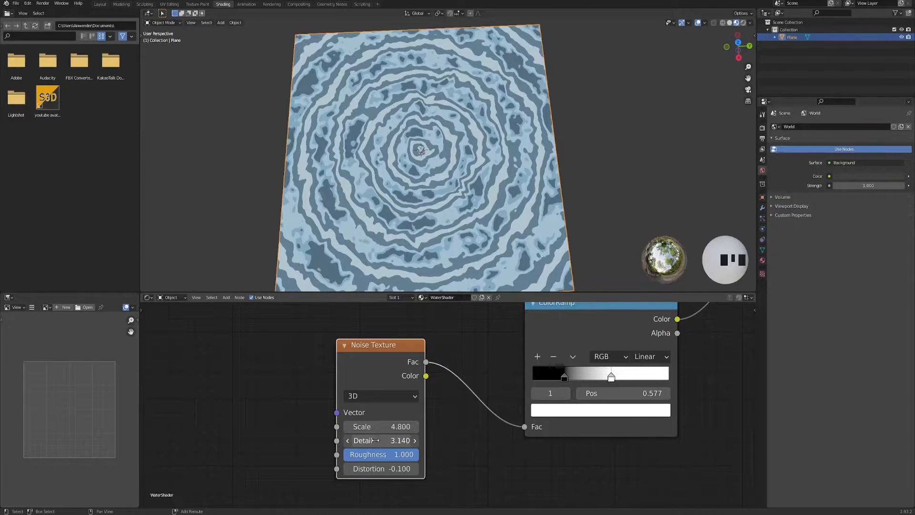
left_click_drag(382, 427, 367, 426)
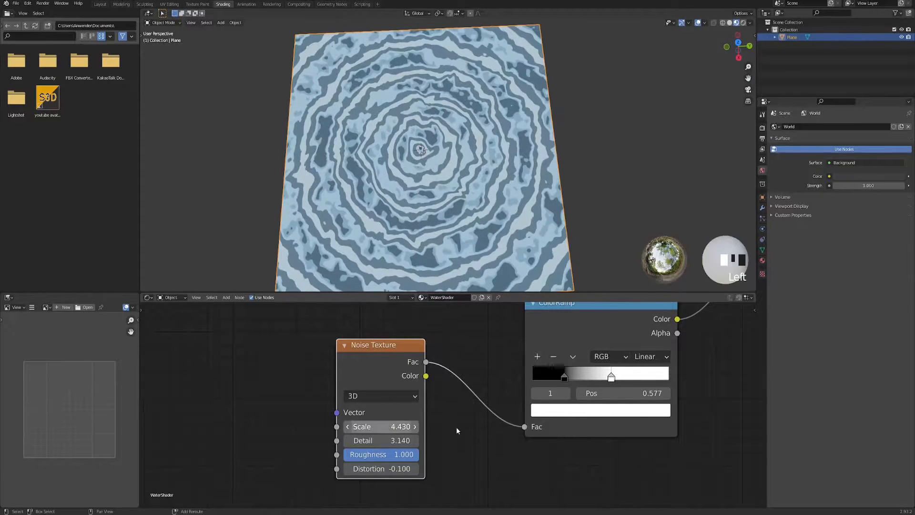
Step: Set the Noise Texture feeding the Linear Light node to Detail 2.960 and Roughness 1.000
scroll(465, 419, "down", 8)
scroll(459, 419, "down", 5)
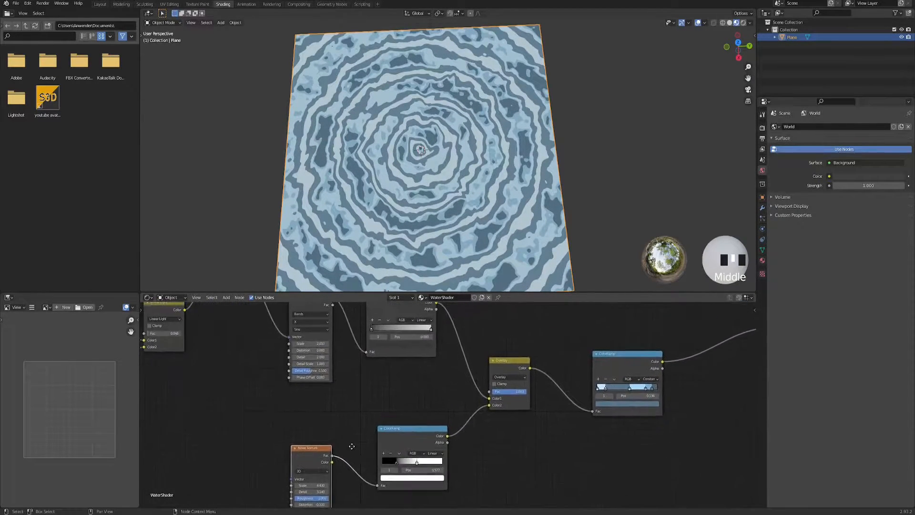
scroll(532, 472, "up", 9)
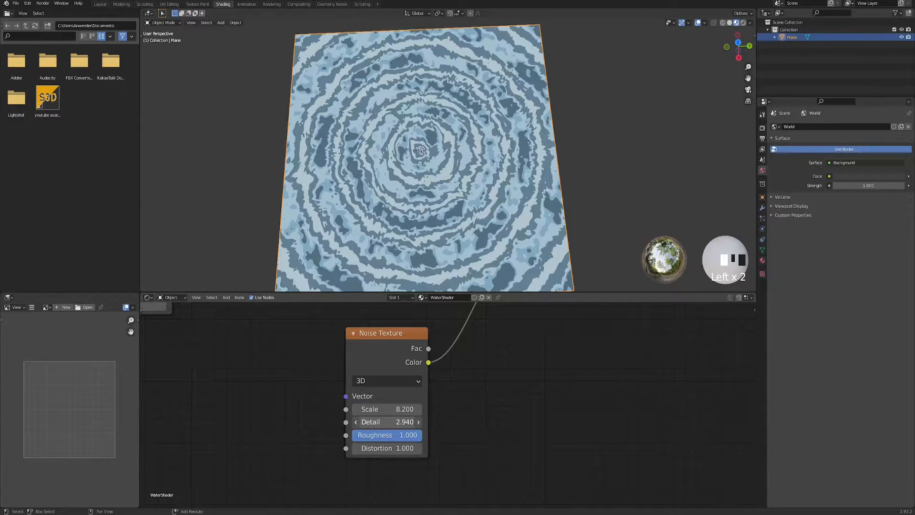
scroll(420, 151, "down", 2)
middle_click_drag(421, 150, 420, 175)
scroll(416, 166, "up", 2)
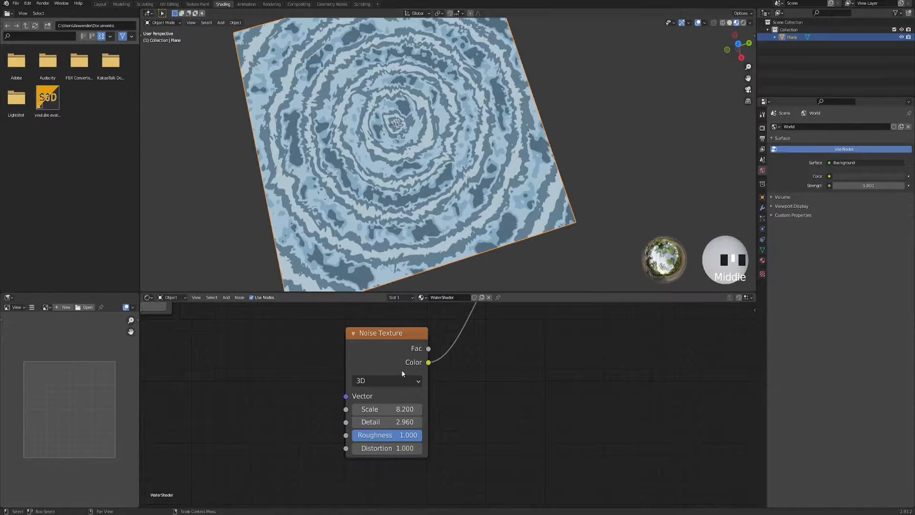
Step: Set the Scale of the Noise Texture feeding the Linear Light node to 7.160
scroll(402, 369, "down", 3)
middle_click_drag(371, 84, 375, 176)
scroll(392, 141, "down", 3)
scroll(388, 179, "up", 4)
scroll(408, 413, "up", 4)
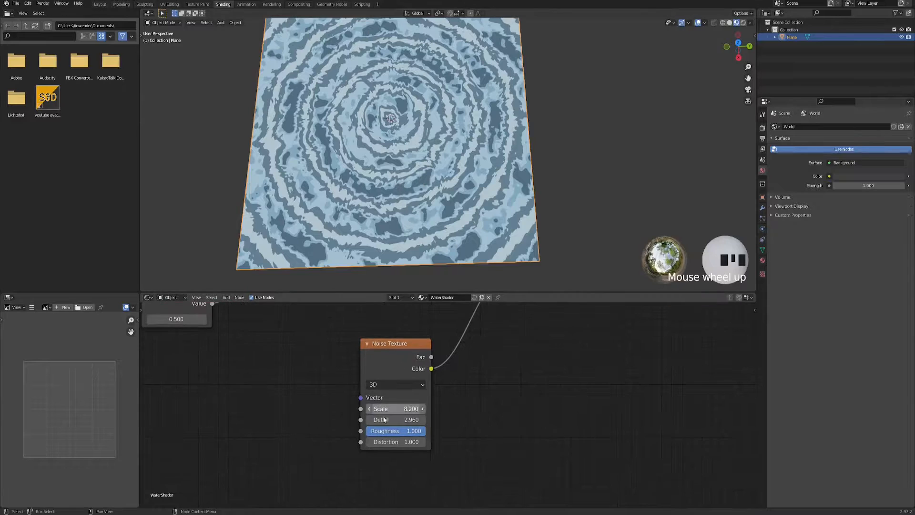
middle_click_drag(409, 413, 472, 412, "shift")
mouse_move(418, 416)
left_mouse_down("shift")
mouse_move(427, 417)
mouse_move(420, 417)
left_mouse_up("shift")
scroll(383, 159, "down", 4)
middle_click_drag(384, 160, 374, 175, "shift")
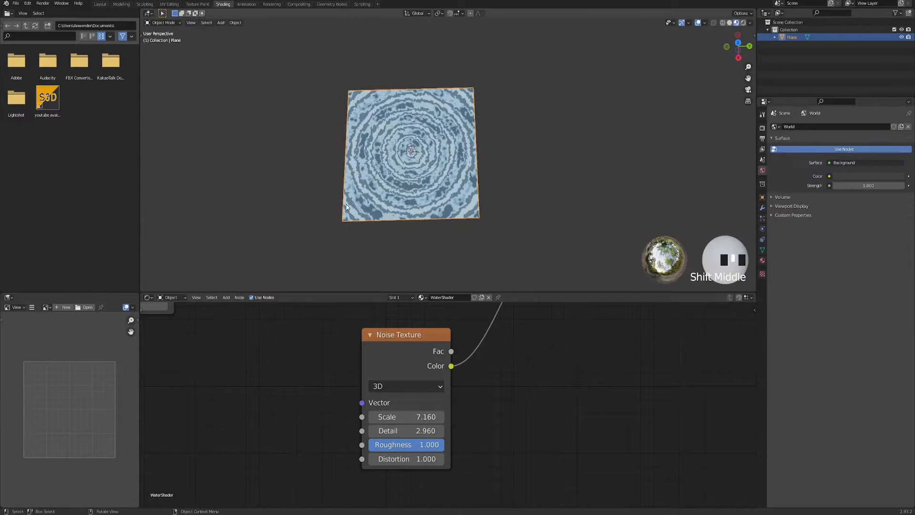
Step: Add a Hue Saturation Value node on the link after the constant ColorRamp
scroll(408, 401, "down", 16)
middle_click_drag(541, 408, 338, 453)
scroll(473, 372, "up", 2)
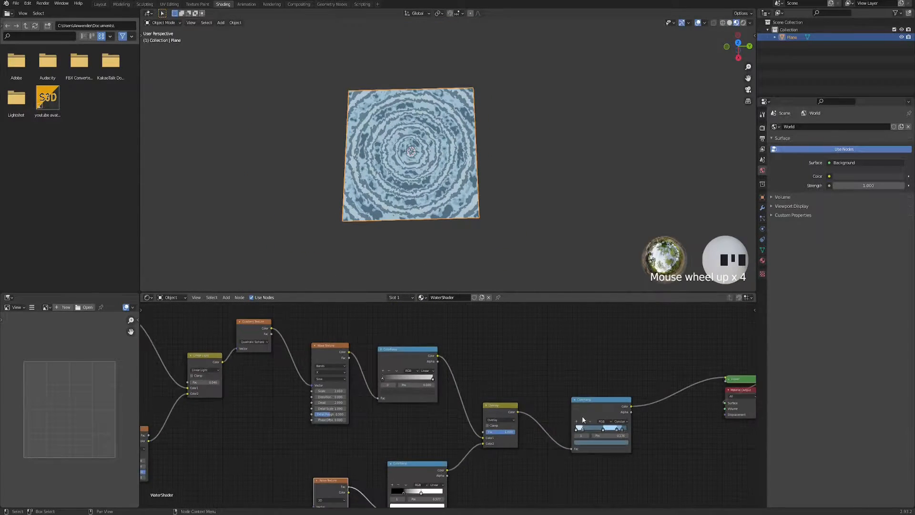
middle_click_drag(723, 411, 542, 373)
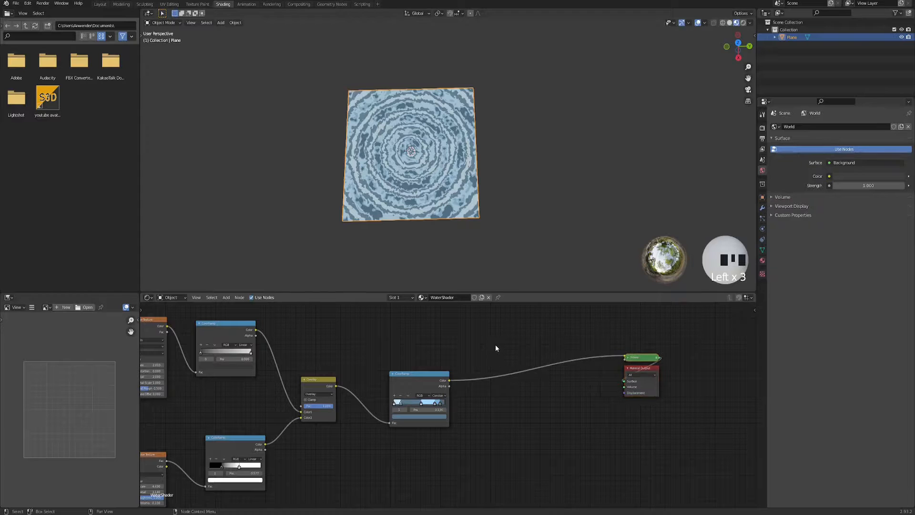
key("space")
type("hue")
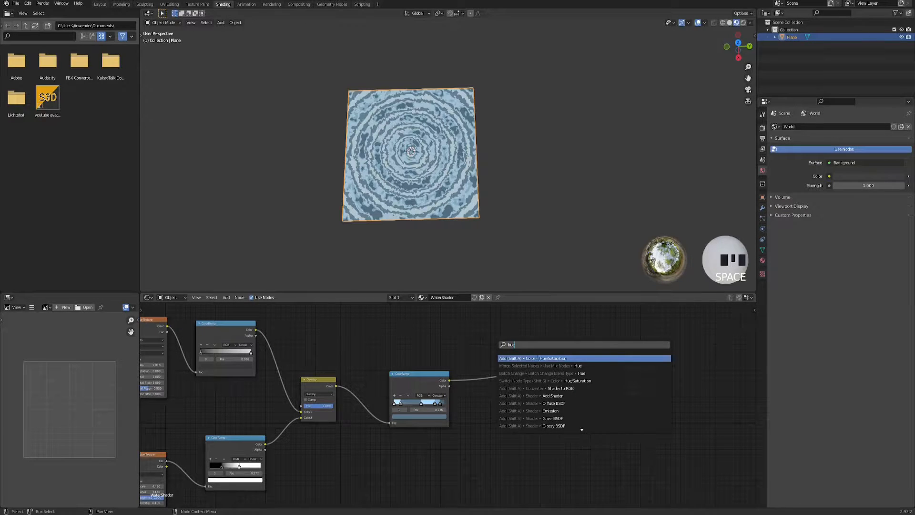
key("Return")
left_click(493, 377)
Step: Add a Gamma node on the link between the Hue Saturation Value node and the Viewer
scroll(533, 356, "up", 2)
left_click(533, 356)
key("space")
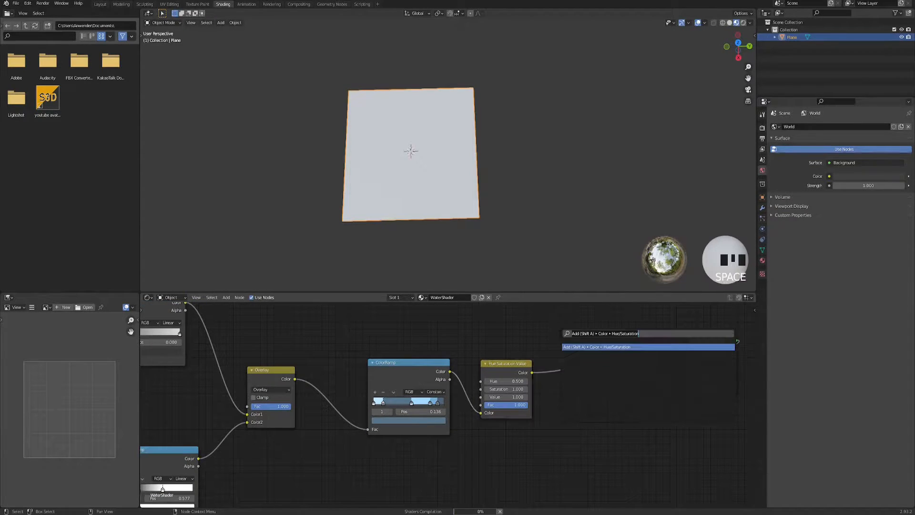
type("gamm")
key("Return")
left_click(601, 366)
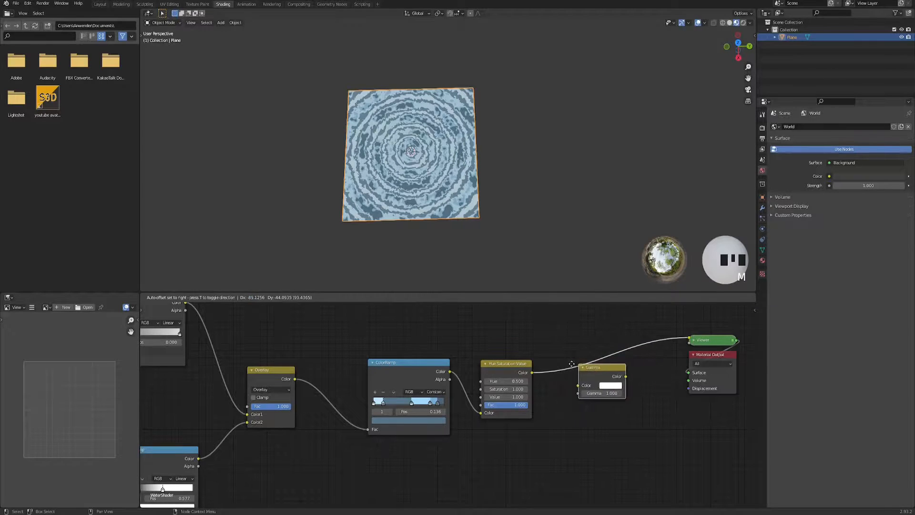
scroll(548, 336, "up", 2)
middle_click_drag(548, 335, 431, 376)
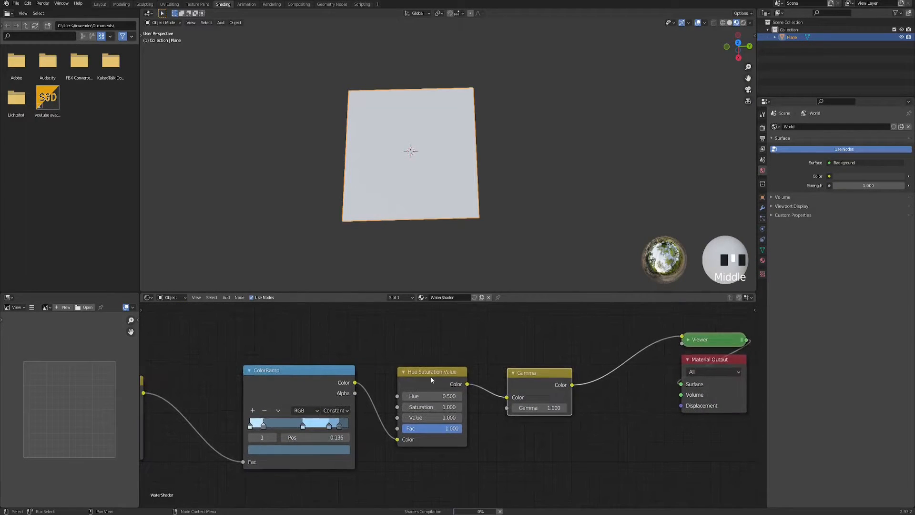
Step: Set the Hue Saturation Value node's Saturation to 1.100 and Value to 0.940, and the Gamma node to 1.140
scroll(430, 377, "up", 5)
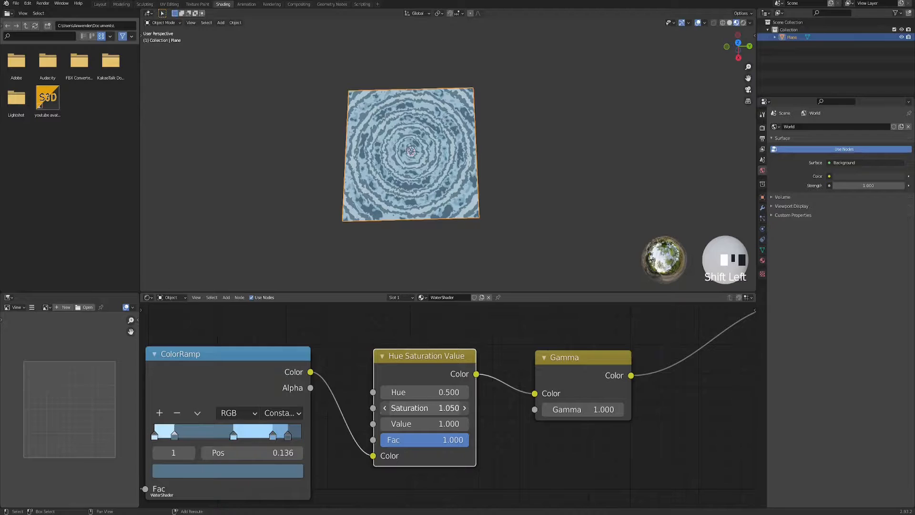
left_click_drag(429, 408, 422, 408, "shift")
scroll(450, 198, "up", 5)
middle_click_drag(428, 200, 467, 176)
left_click_drag(428, 426, 376, 425, "shift")
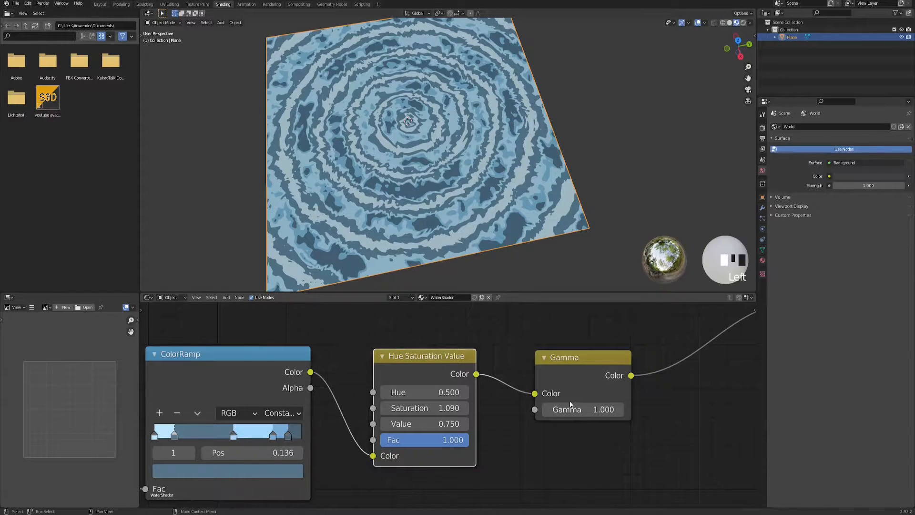
mouse_move(584, 410)
left_mouse_down()
mouse_move(572, 409)
mouse_move(591, 409)
left_mouse_up()
middle_click_drag(486, 200, 478, 192)
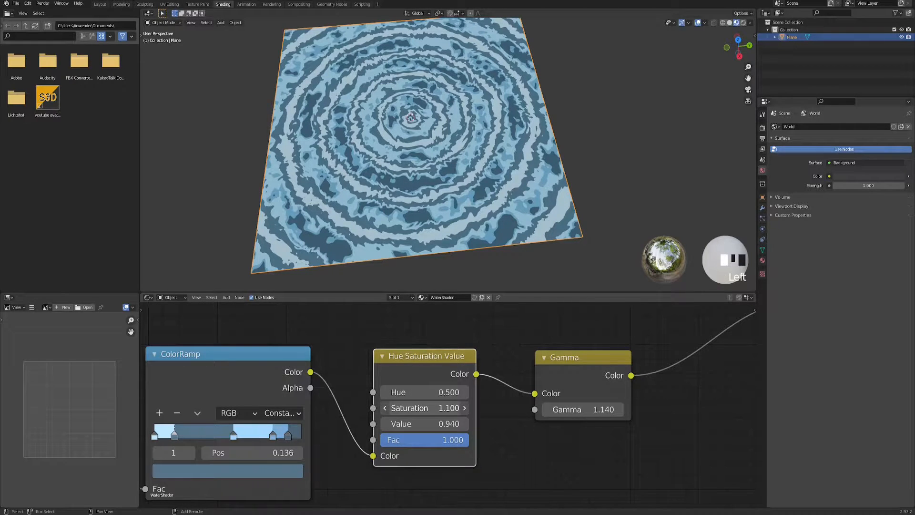
Step: Examine the color-corrected ripple material on the plane from several distances and angles
scroll(400, 224, "down", 1)
middle_click_drag(405, 191, 410, 200, "shift")
mouse_move(410, 191)
middle_mouse_down()
mouse_move(414, 201)
mouse_move(422, 165)
mouse_move(427, 194)
middle_mouse_up()
scroll(415, 195, "down", 2)
scroll(423, 182, "up", 3)
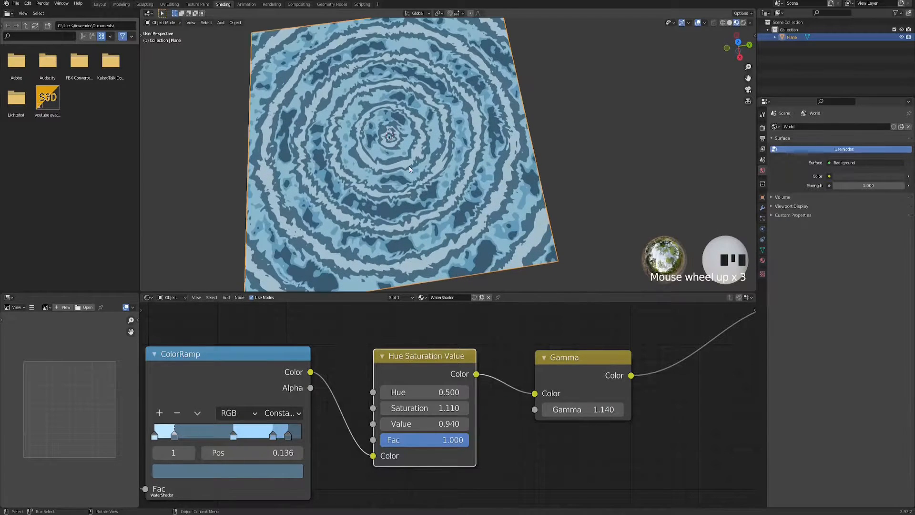
middle_click_drag(412, 158, 427, 154, "shift")
mouse_move(425, 154)
middle_mouse_down()
mouse_move(415, 179)
mouse_move(408, 148)
mouse_move(413, 167)
middle_mouse_up()
scroll(414, 180, "down", 3)
scroll(420, 165, "up", 2)
scroll(412, 169, "up", 1)
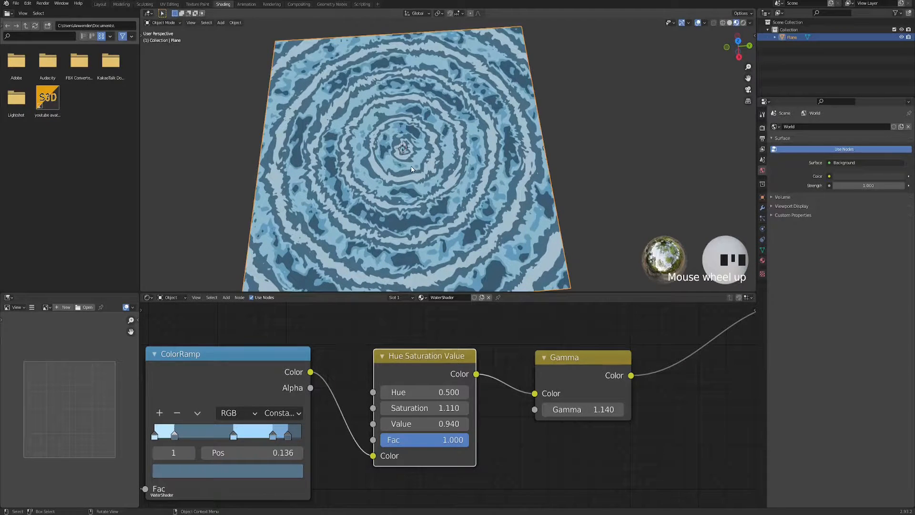
scroll(416, 167, "down", 4)
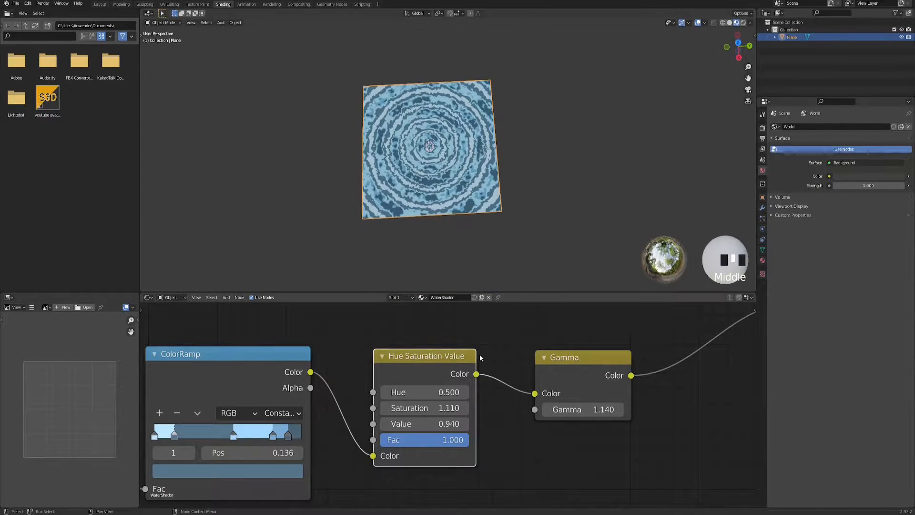
Step: Drive the Wave Texture node's Phase Offset with the expression #frame/4
scroll(474, 359, "down", 7)
middle_click_drag(213, 425, 401, 382)
middle_click_drag(275, 393, 458, 397)
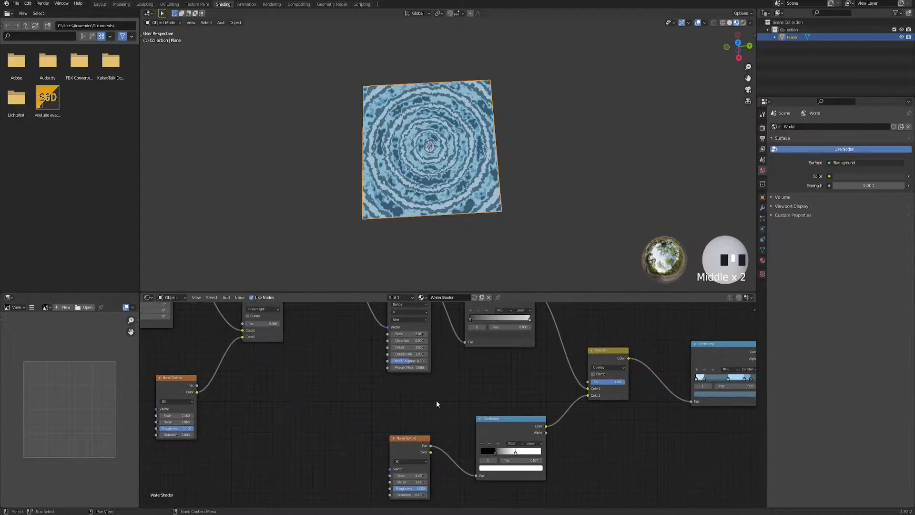
scroll(452, 403, "up", 4)
middle_click_drag(366, 392, 420, 452)
scroll(403, 436, "up", 4)
scroll(396, 431, "down", 4)
middle_click_drag(378, 424, 346, 457)
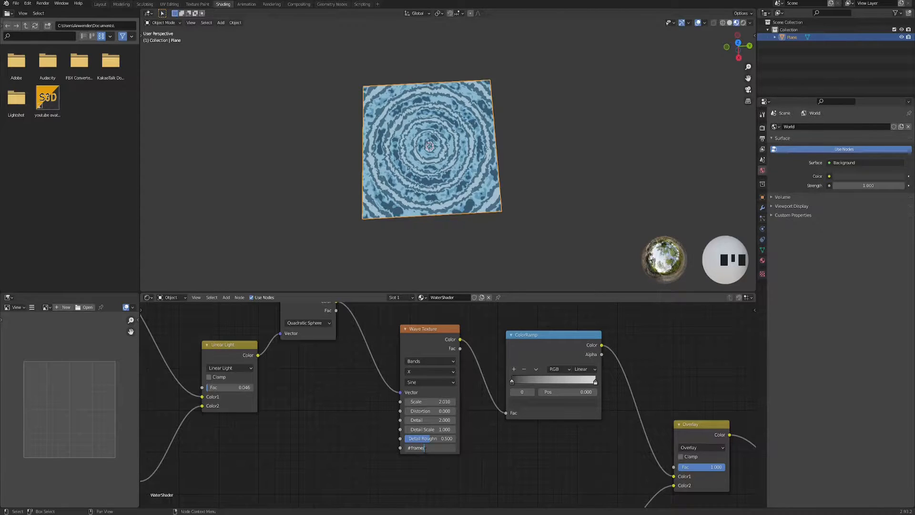
type("4")
key("Return")
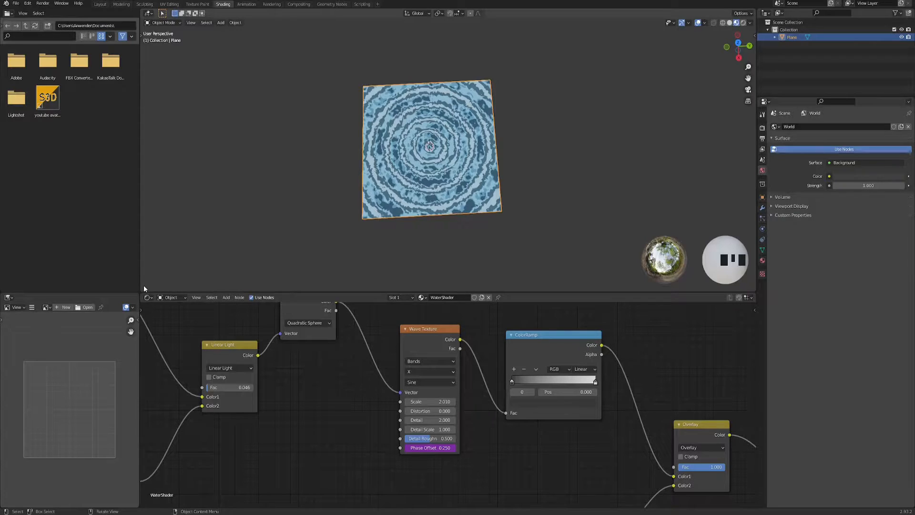
Step: Split off a Timeline area beneath the 3D viewport and play the ripple animation on the plane
left_click_drag(144, 288, 150, 254)
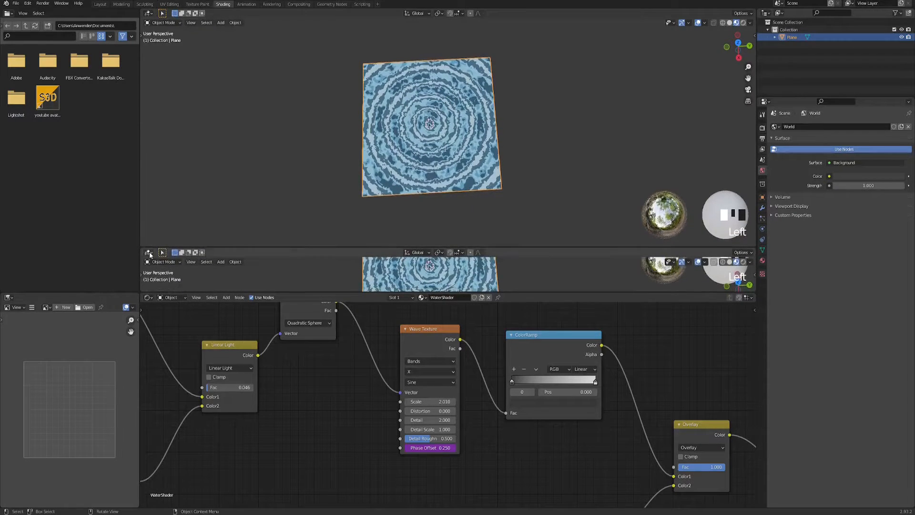
left_click(149, 253)
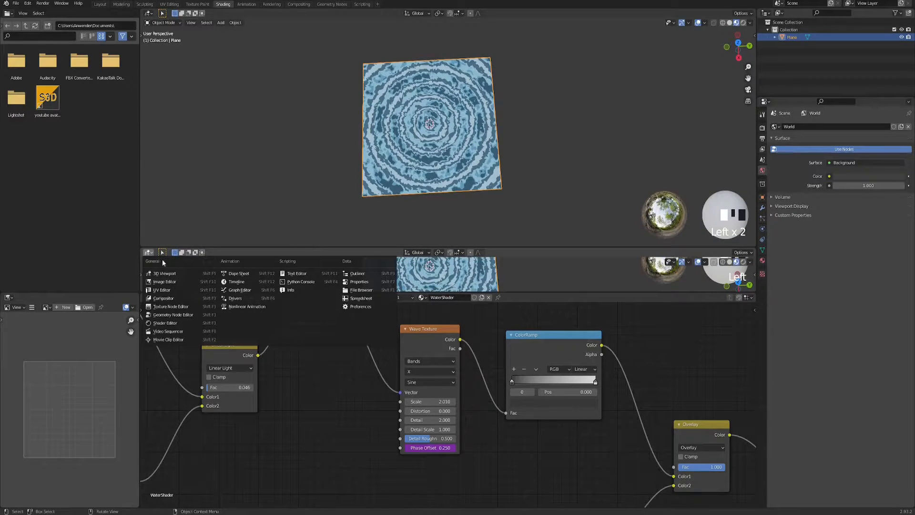
left_click(244, 282)
left_click(455, 252)
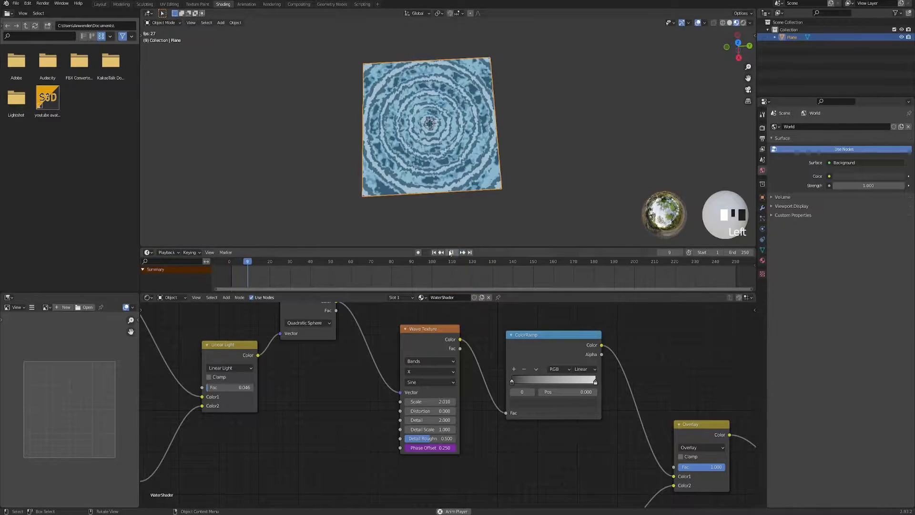
left_click(467, 227)
middle_click_drag(467, 213, 444, 154)
scroll(447, 140, "up", 4)
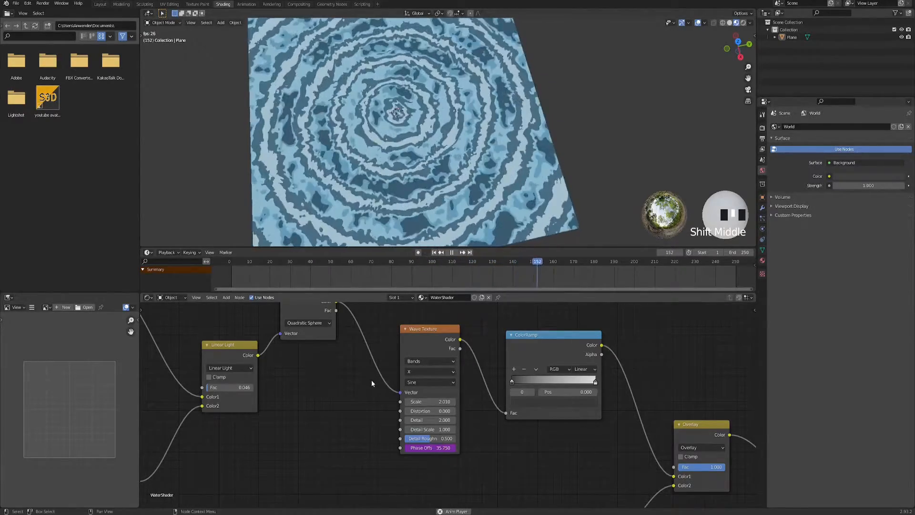
Step: Switch the Noise Texture feeding the black-and-white ColorRamp to 4D and drive its W value with #frame/80
scroll(371, 379, "down", 2)
scroll(365, 390, "down", 4)
middle_click_drag(347, 436, 369, 376)
middle_click_drag(394, 426, 364, 364)
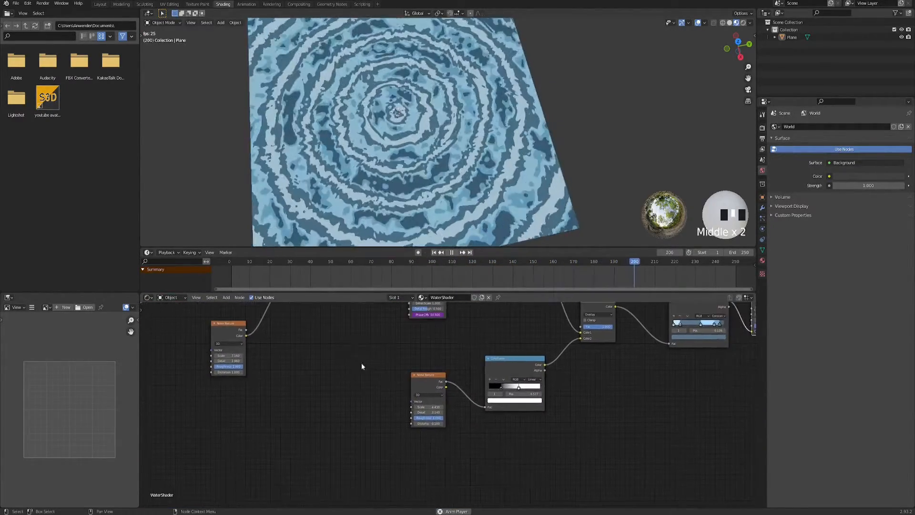
scroll(400, 381, "up", 5)
scroll(400, 382, "up", 1)
left_click(410, 358)
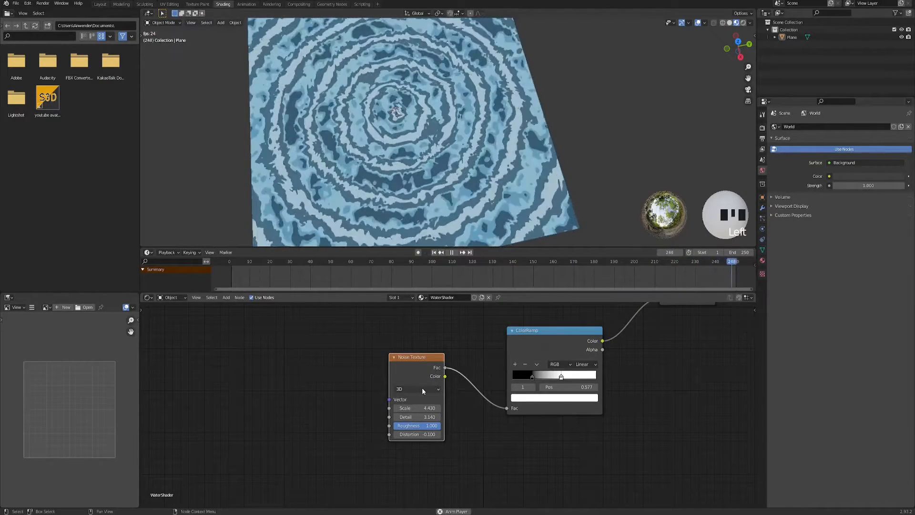
left_click(421, 387)
left_click(415, 412)
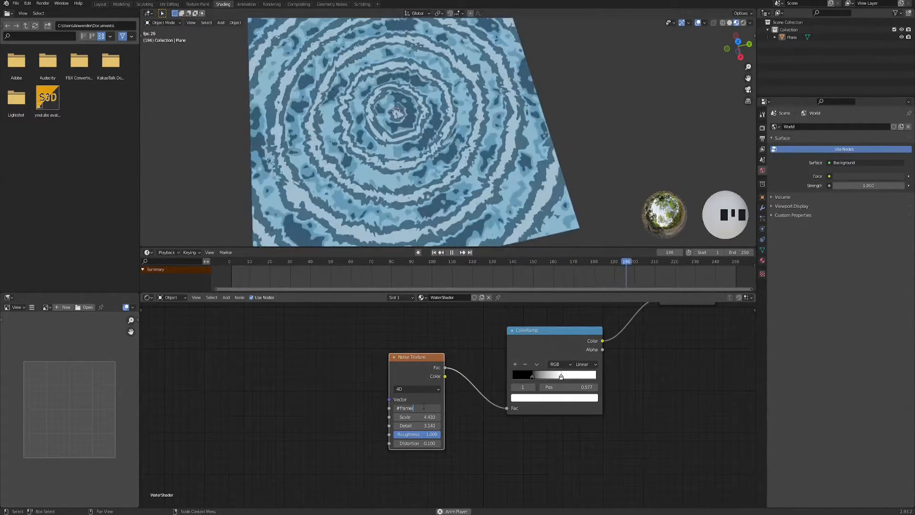
type("80")
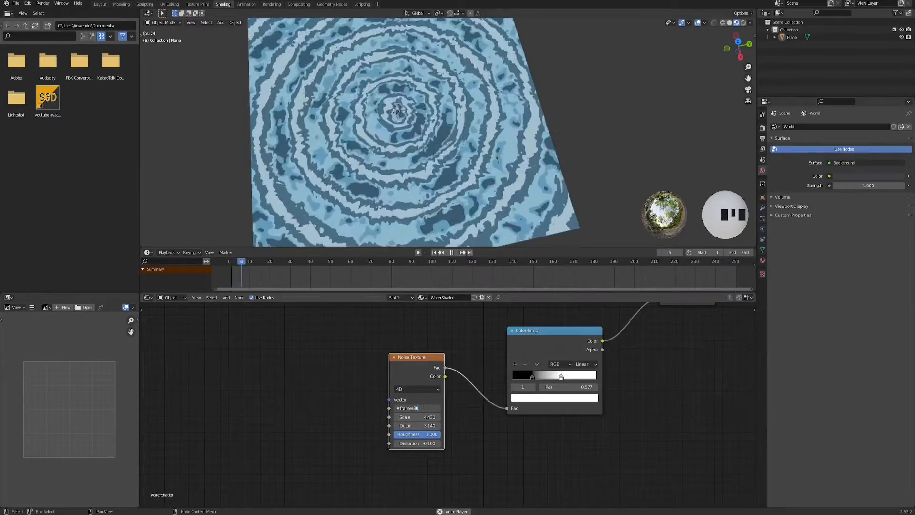
key("Return")
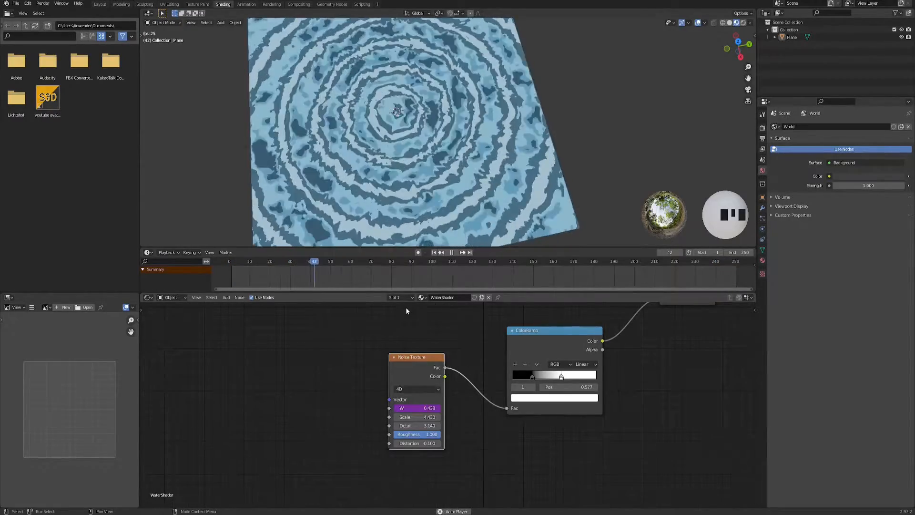
Step: Change the 4D Noise Texture's W driver expression to frame/150
left_click(424, 408)
key("BackSpace")
key("BackSpace")
type("150")
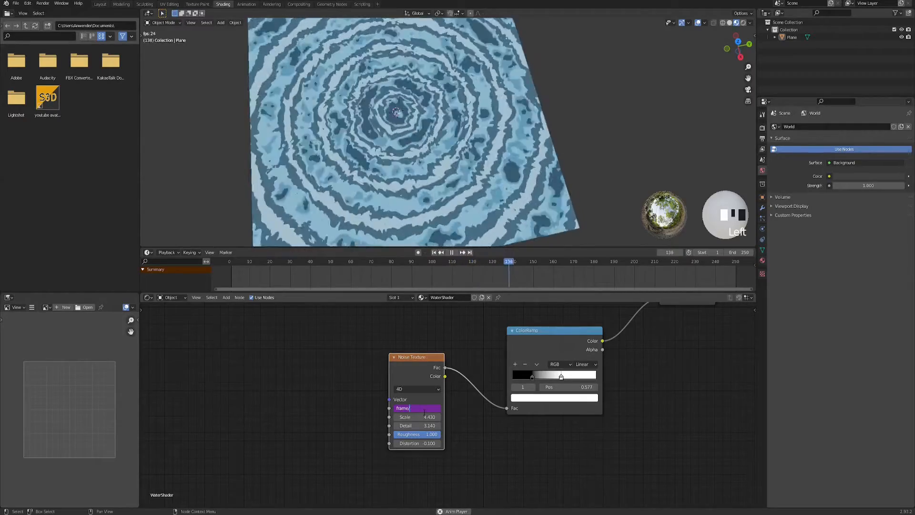
key("Return")
Step: Change the 4D Noise Texture's W driver expression to frame/200
left_click(424, 410)
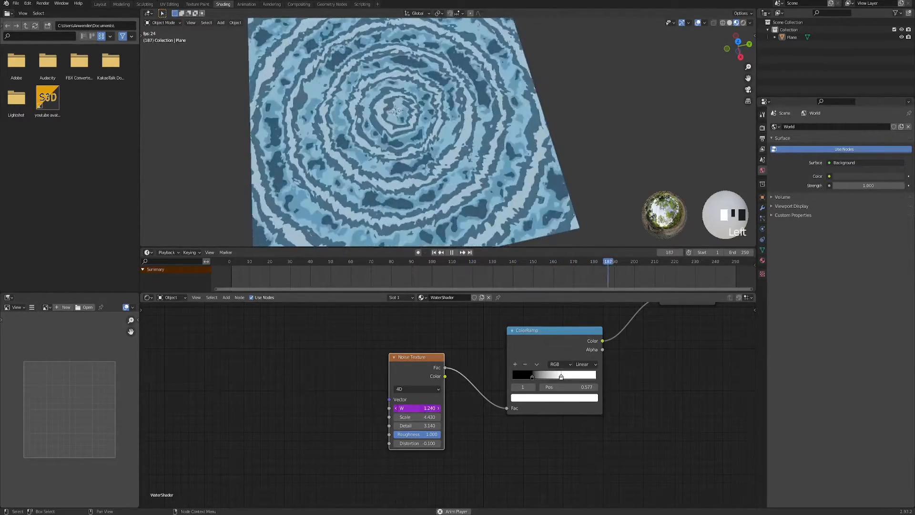
key("BackSpace")
key("BackSpace")
key("BackSpace")
type("20")
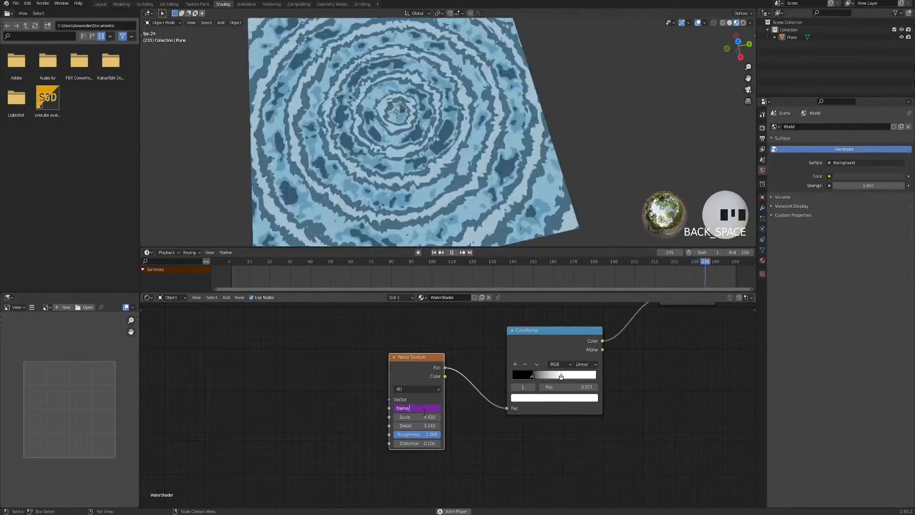
type("0")
key("Return")
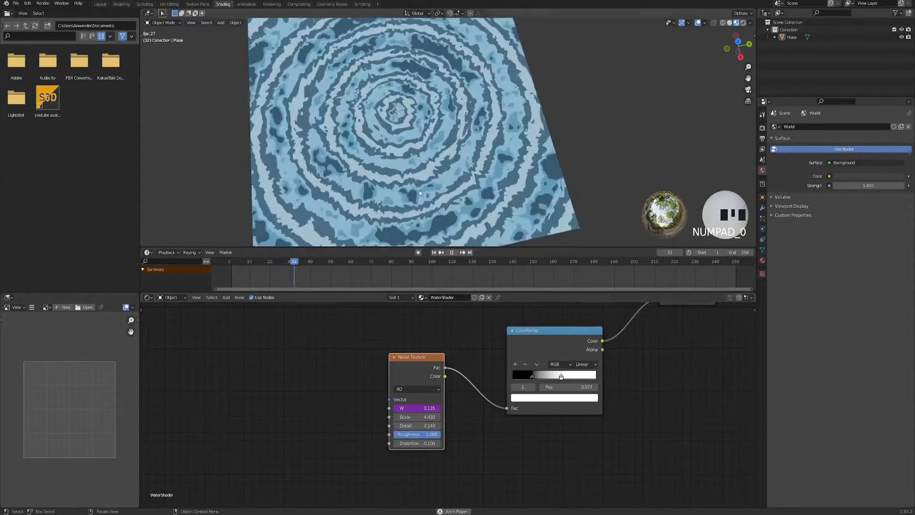
Step: Move both Noise Texture nodes lower in the node graph to space out the layout
mouse_move(415, 165)
middle_mouse_down()
mouse_move(417, 137)
mouse_move(408, 153)
mouse_move(429, 175)
mouse_move(409, 177)
mouse_move(412, 167)
middle_mouse_up()
scroll(414, 138, "down", 1)
scroll(408, 153, "down", 1)
scroll(409, 175, "up", 2)
middle_click_drag(411, 167, 407, 170)
scroll(416, 347, "down", 4)
middle_click_drag(416, 347, 328, 419)
scroll(362, 397, "up", 3)
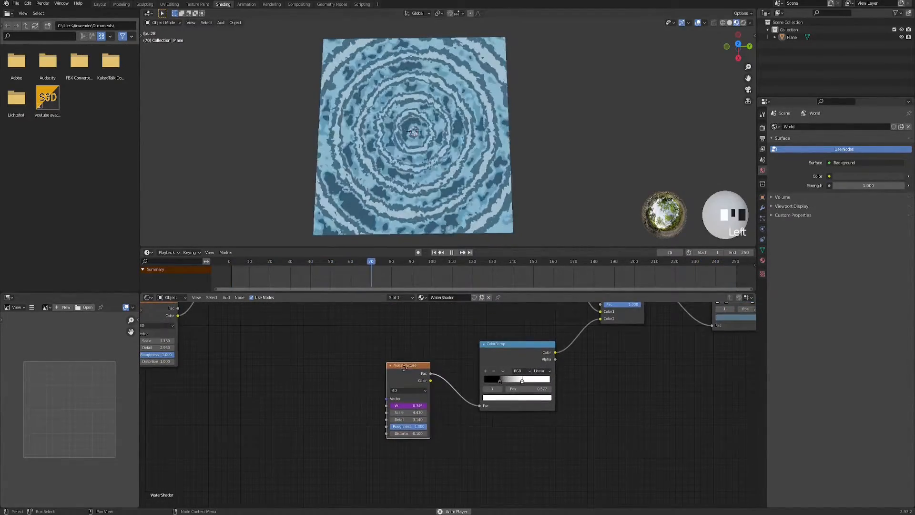
left_click_drag(407, 362, 401, 399)
middle_click_drag(244, 382, 365, 400)
scroll(365, 401, "down", 4)
left_click_drag(320, 342, 323, 423)
Step: Try different positions for the dark and light stops of the ColorRamp after the Wave Texture
middle_click_drag(625, 402, 404, 437)
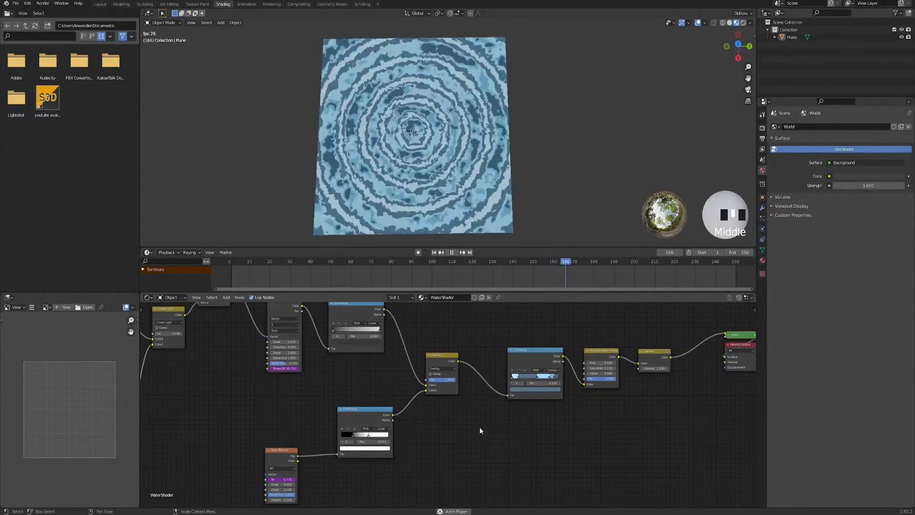
middle_click_drag(474, 427, 543, 439)
scroll(410, 368, "up", 5)
middle_click_drag(377, 381, 402, 446)
scroll(401, 445, "up", 5)
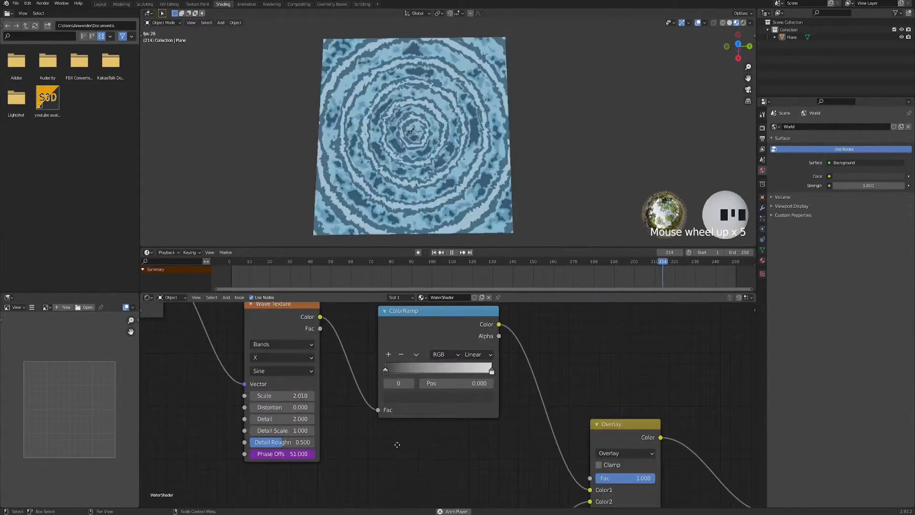
middle_click_drag(390, 390, 395, 403)
left_click_drag(394, 382, 420, 385)
mouse_move(404, 386)
left_mouse_down()
mouse_move(453, 388)
mouse_move(391, 387)
left_mouse_up()
left_click_drag(493, 384, 402, 387)
middle_click_drag(419, 158, 497, 132)
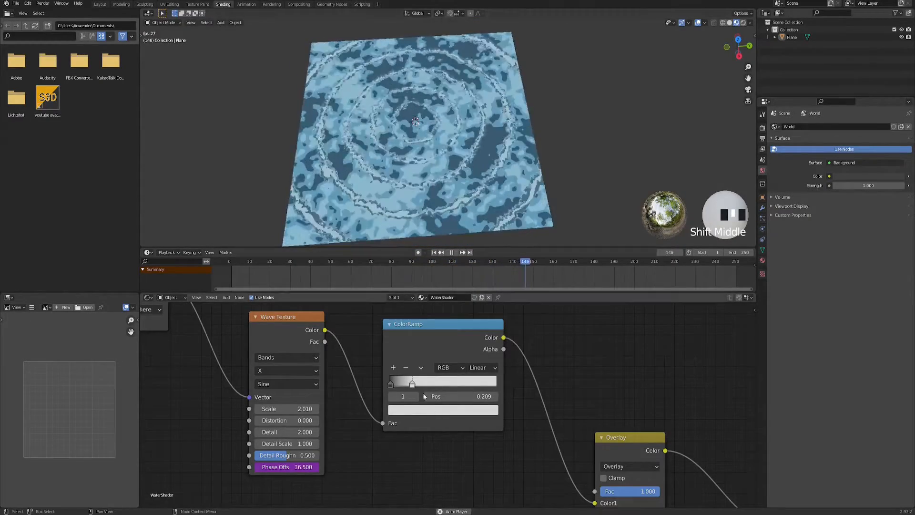
left_click_drag(412, 384, 518, 390)
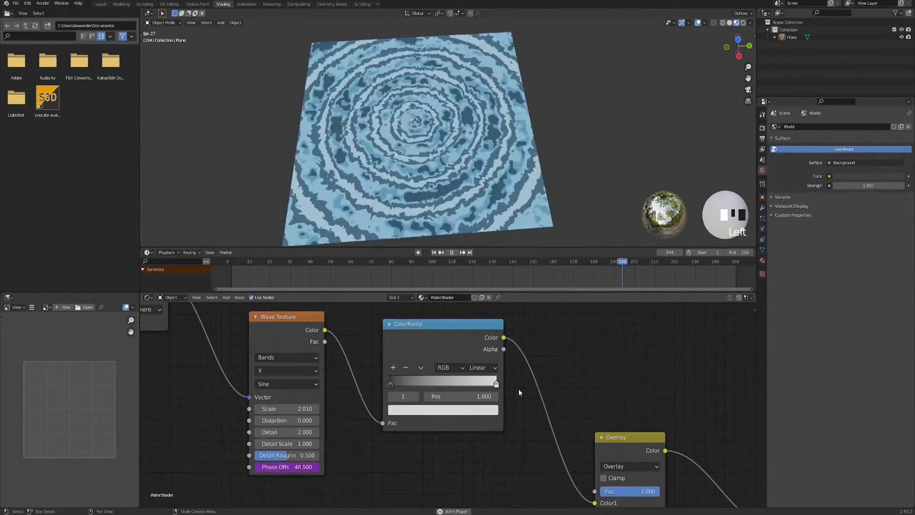
Step: Adjust the black stop of the ColorRamp after the 4D Noise Texture and set its white stop to position 0.573
scroll(432, 165, "down", 1)
middle_click_drag(434, 165, 436, 170)
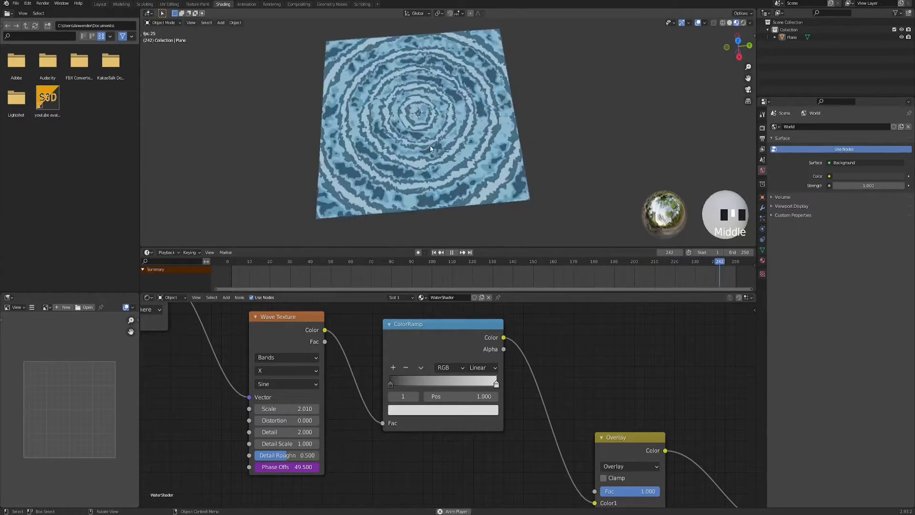
scroll(437, 392, "down", 2)
middle_click_drag(701, 454, 521, 356)
scroll(520, 360, "down", 2)
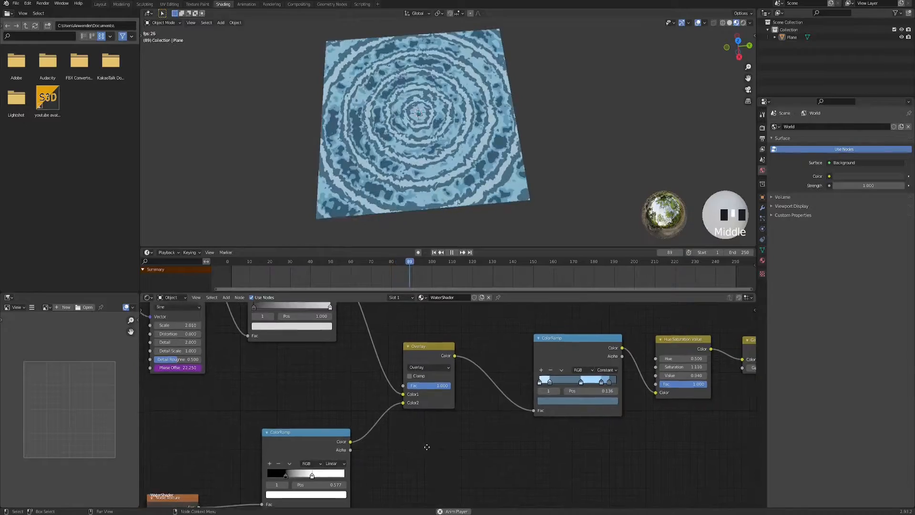
middle_click_drag(376, 491, 521, 433)
scroll(522, 433, "up", 4)
middle_click_drag(395, 429, 391, 420)
mouse_move(455, 418)
left_mouse_down()
mouse_move(472, 417)
mouse_move(454, 417)
left_mouse_up()
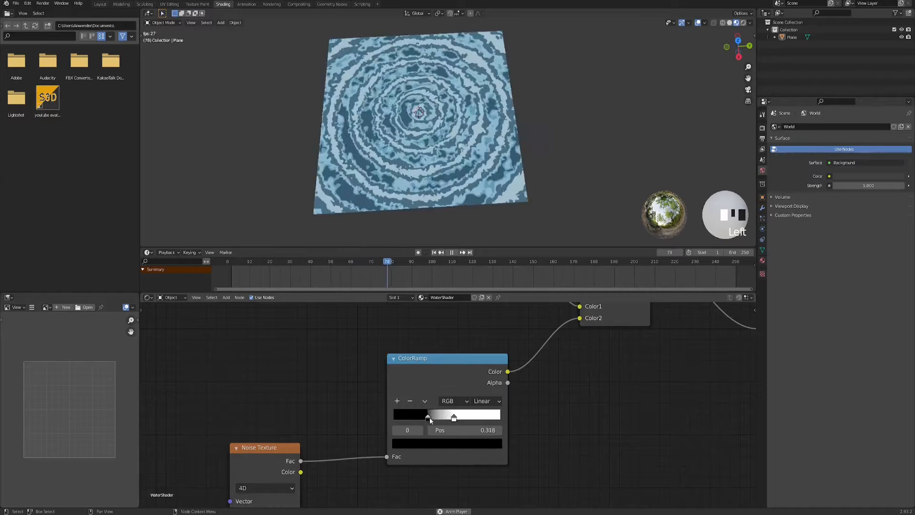
left_click_drag(459, 417, 464, 417)
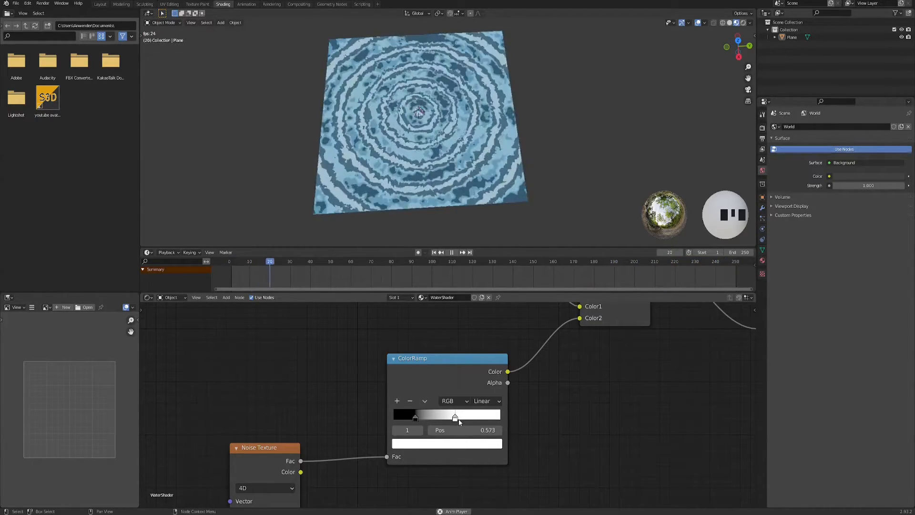
Step: Set the 4D Noise Texture's Scale to 3.570 and Distortion to 0.200, and fine-tune its Roughness
middle_click_drag(298, 391, 356, 303)
middle_click_drag(382, 433, 408, 437)
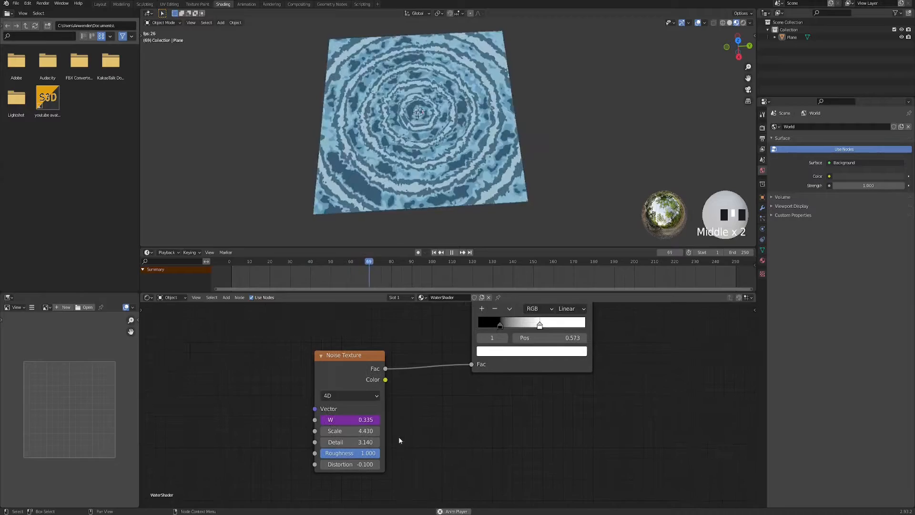
scroll(355, 434, "up", 1)
left_click_drag(361, 469, 454, 469)
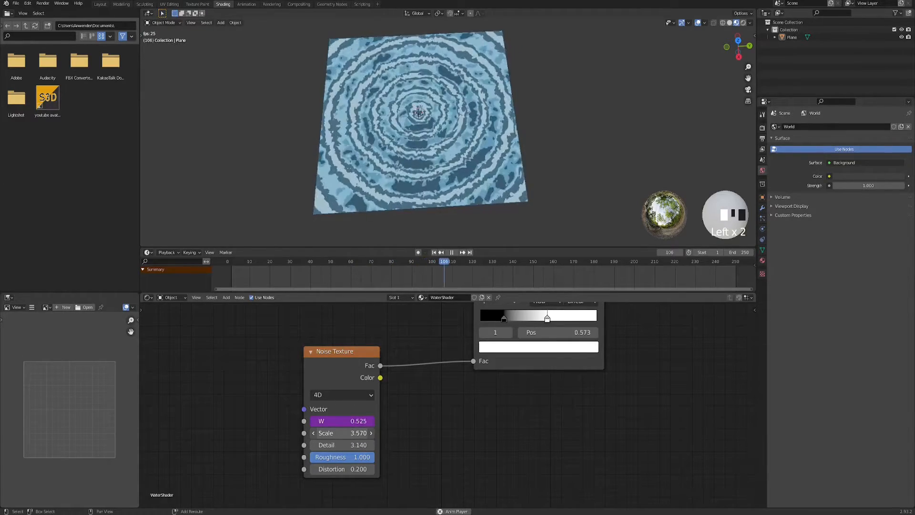
mouse_move(366, 458)
left_mouse_down()
mouse_move(333, 457)
mouse_move(349, 457)
left_mouse_up()
mouse_move(435, 179)
middle_mouse_down()
mouse_move(466, 166)
mouse_move(440, 156)
mouse_move(432, 186)
middle_mouse_up()
mouse_move(356, 457)
left_mouse_down()
mouse_move(374, 458)
mouse_move(358, 445)
left_mouse_up()
Step: Play the finished ripple animation on the plane from a lower angle, stop it and return to the first frame
scroll(265, 384, "down", 16)
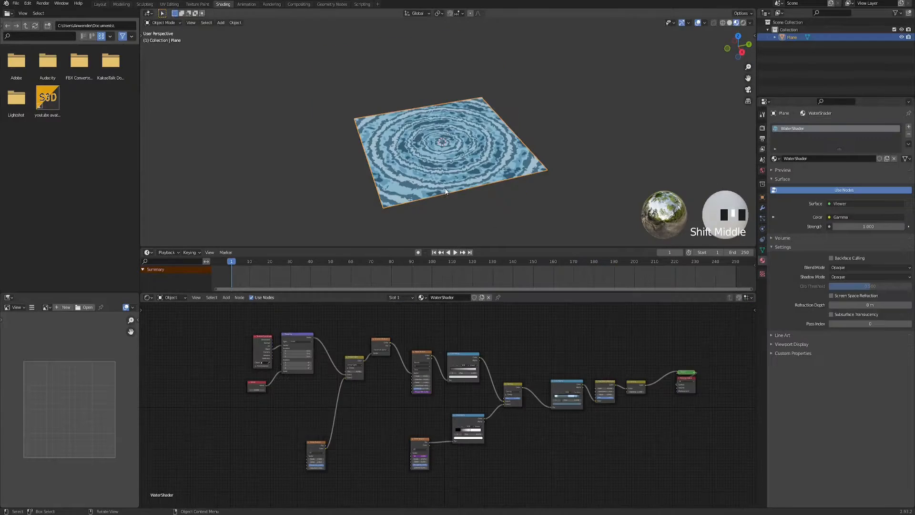
middle_click_drag(446, 192, 481, 149)
scroll(452, 160, "up", 1)
scroll(479, 155, "down", 1)
middle_click_drag(450, 200, 443, 200)
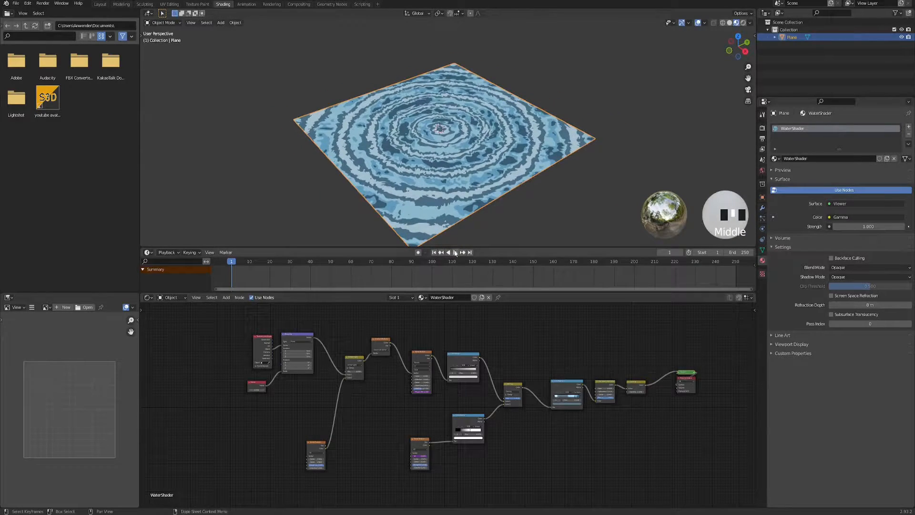
left_click(455, 253)
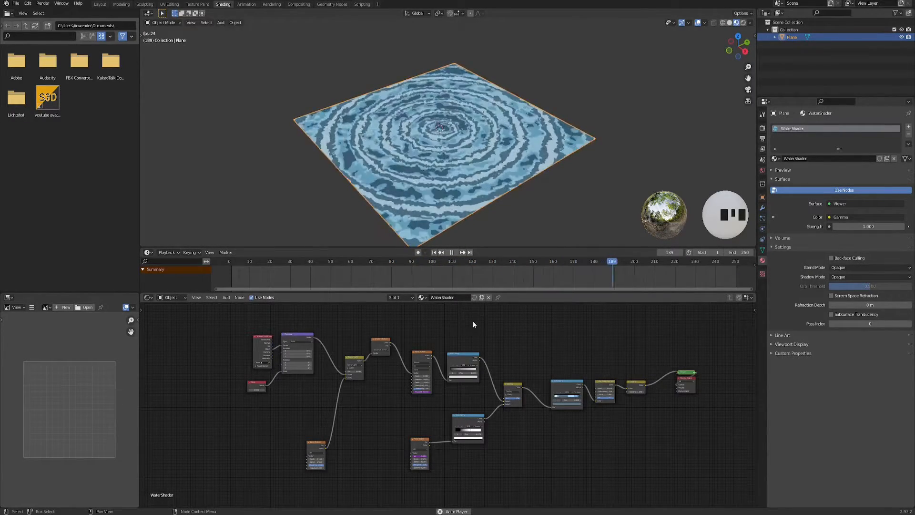
left_click(451, 252)
left_click(433, 253)
Step: Add a cylinder mesh at the centre of the water plane
key("shift+a")
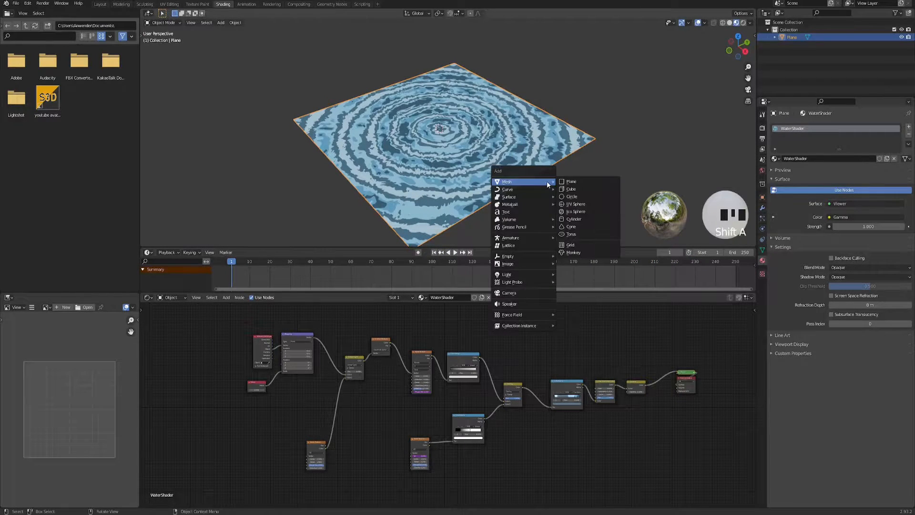
left_click(589, 220)
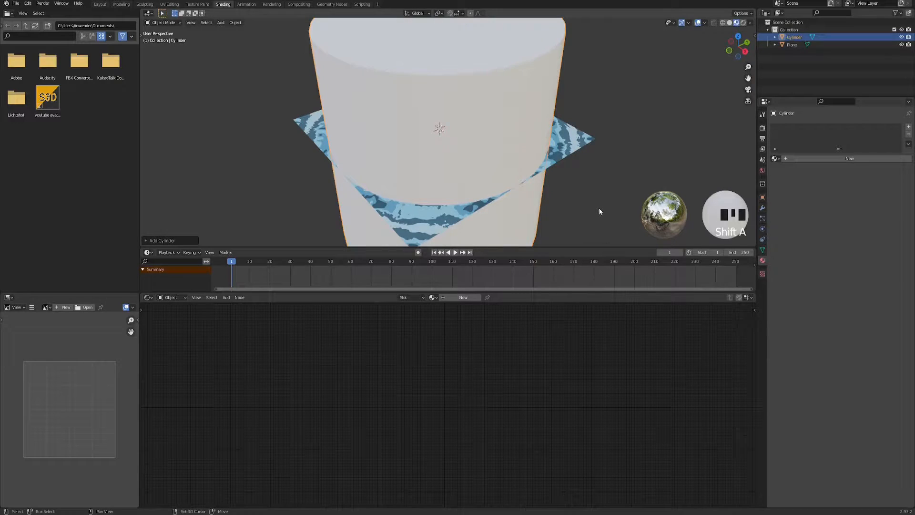
Step: Narrow the cylinder along X and Y only and raise it so it stands on the centre of the water plane
key("shift+s")
key("Escape")
key("s")
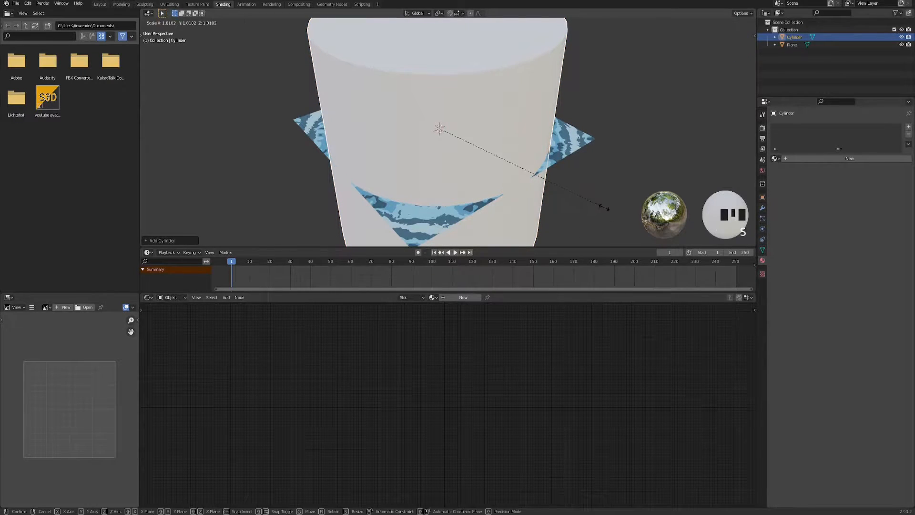
key("shift+z")
middle_click_drag(444, 137, 452, 140)
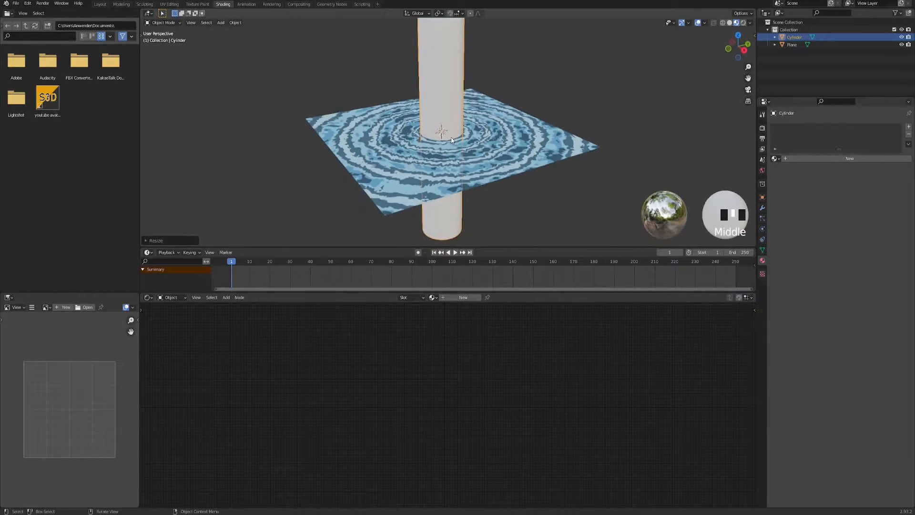
middle_click_drag(459, 66, 461, 125, "shift")
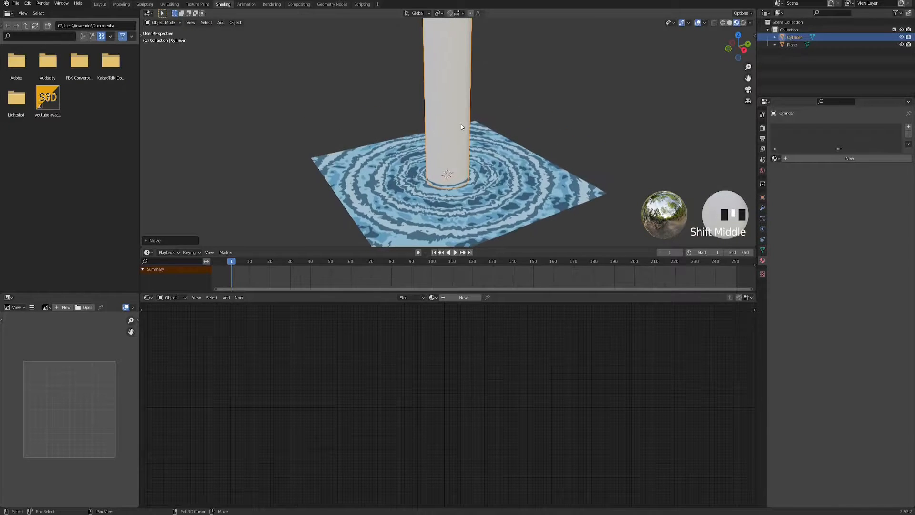
left_click(439, 298)
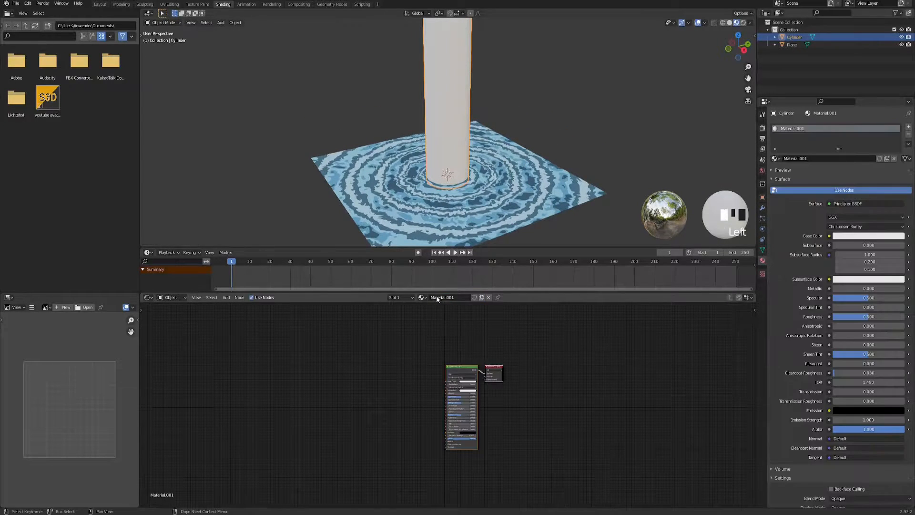
left_click(424, 297)
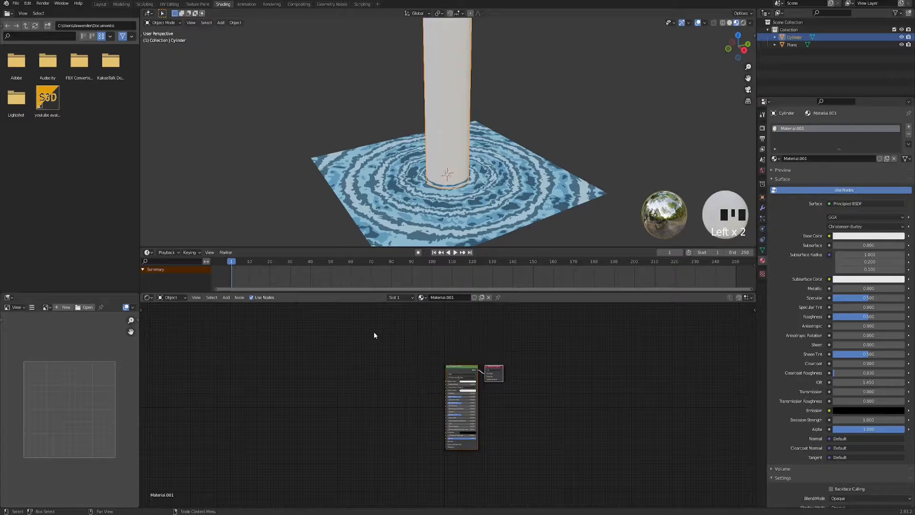
key("ctrl+z")
Step: Assign an independent copy of the WaterShader material to the cylinder and rename it Running water
left_click(451, 316)
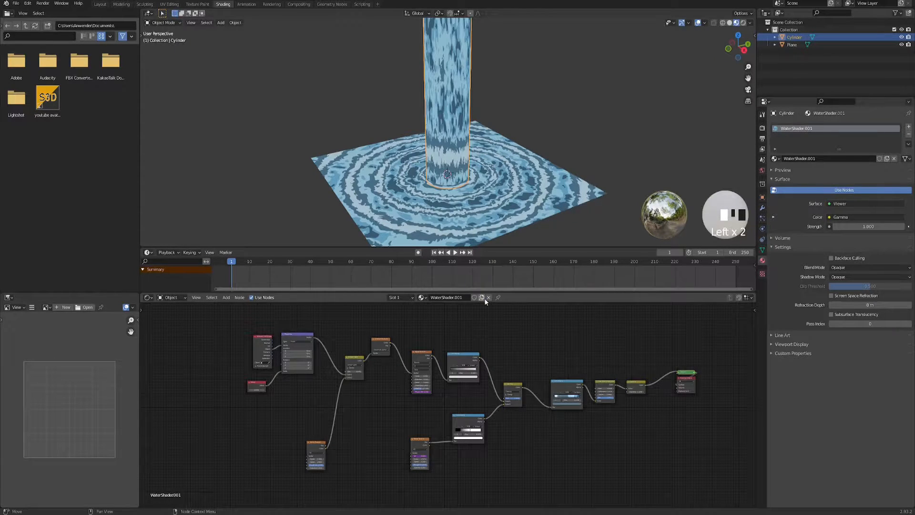
middle_click_drag(451, 354, 443, 354)
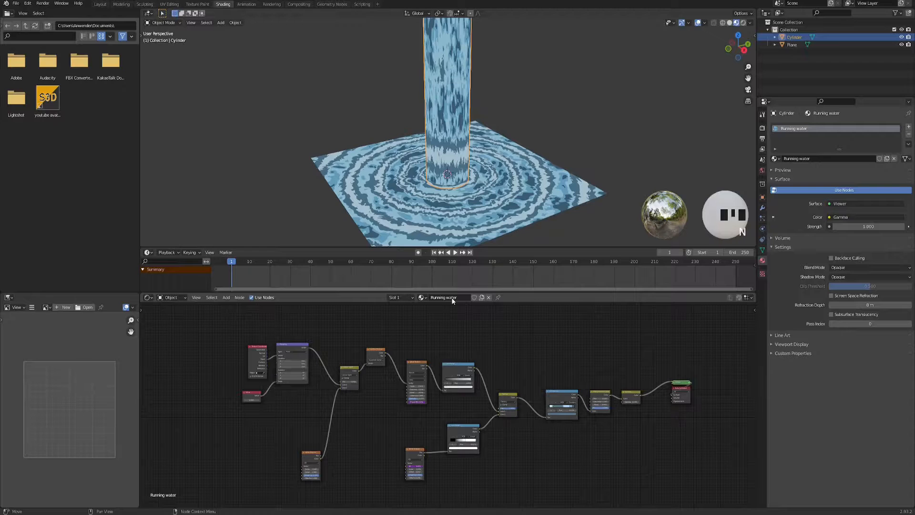
Step: Play the animation to check the flow on the cylinder, stop it and return to the first frame
left_click(455, 253)
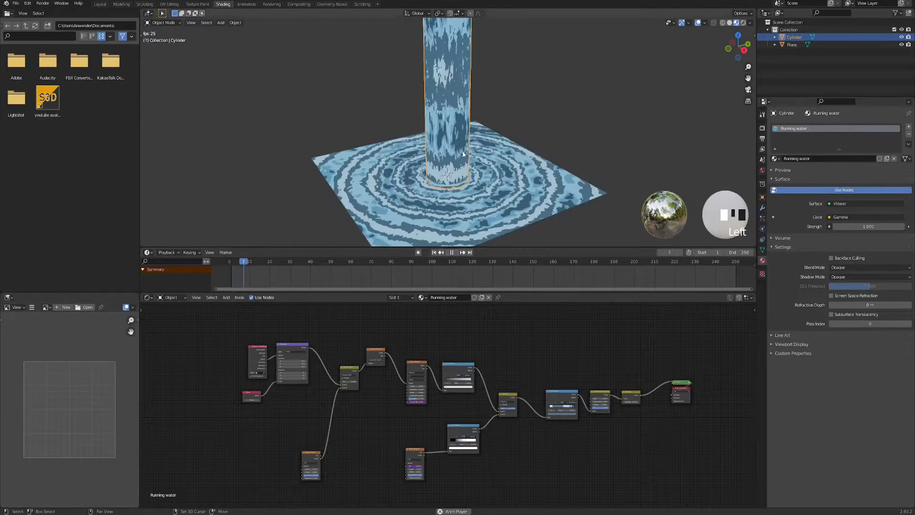
scroll(447, 89, "down", 2)
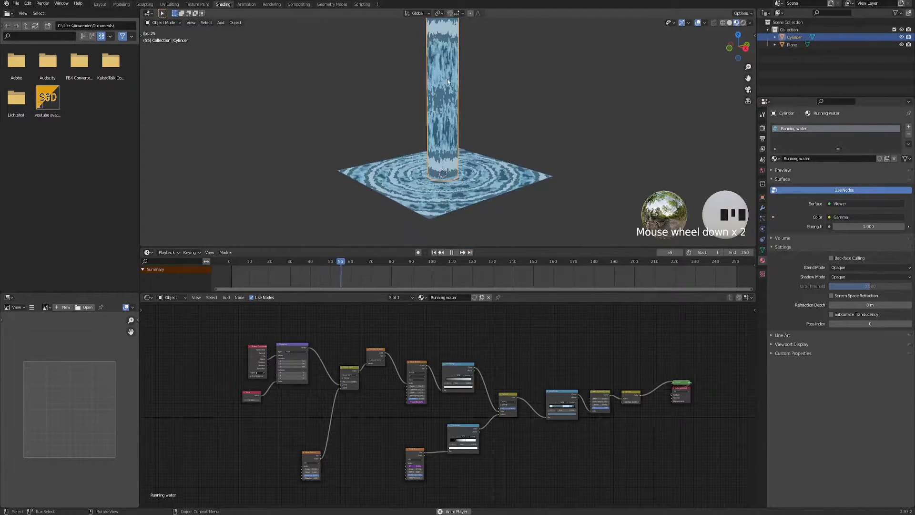
scroll(447, 81, "up", 3)
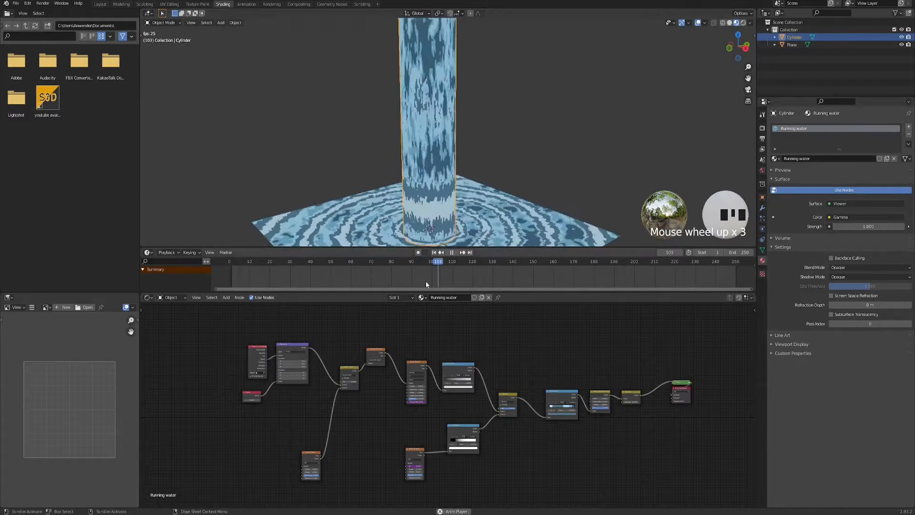
left_click(452, 253)
left_click(434, 253)
Step: Change the Gradient Texture in the Running water material to the Linear type
middle_click_drag(359, 354, 463, 449)
scroll(466, 345, "up", 9)
scroll(467, 404, "up", 5)
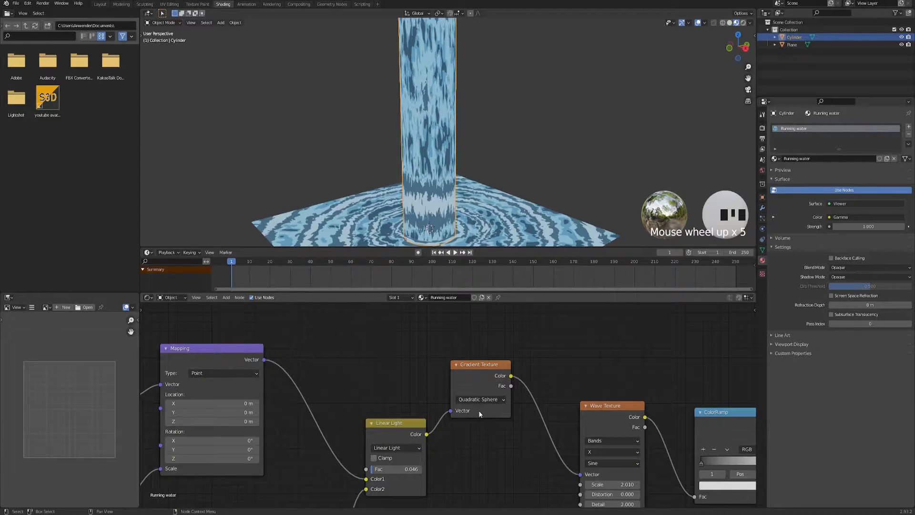
left_click(484, 400)
left_click(479, 409)
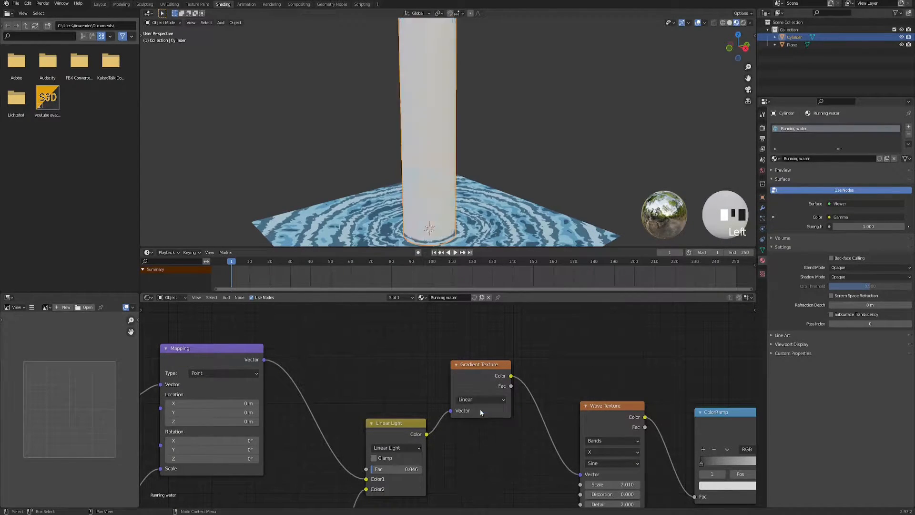
Step: Start the animation playback and set the Mapping node's Y rotation to 90°
left_click(454, 252)
middle_click_drag(410, 143, 447, 140)
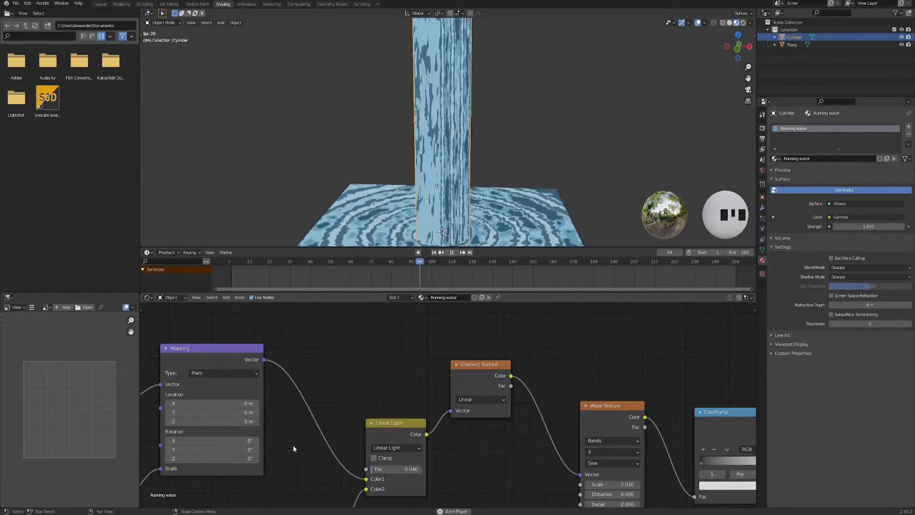
middle_click_drag(293, 445, 408, 398)
left_click(342, 404)
type("90")
key("Return")
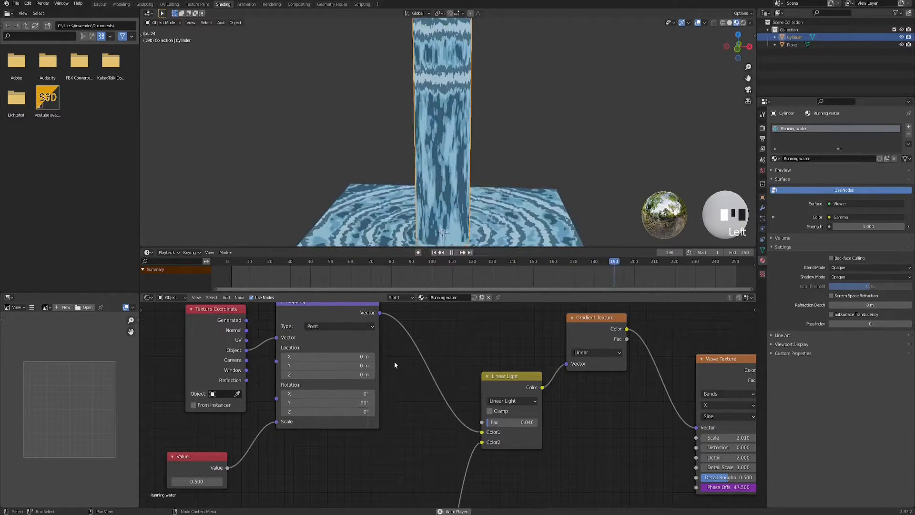
Step: Apply the cylinder's object transform while the animation keeps playing
middle_click_drag(488, 148, 441, 167)
scroll(442, 164, "down", 2)
mouse_move(447, 123)
middle_mouse_down("shift")
mouse_move(438, 173)
mouse_move(435, 125)
middle_mouse_up("shift")
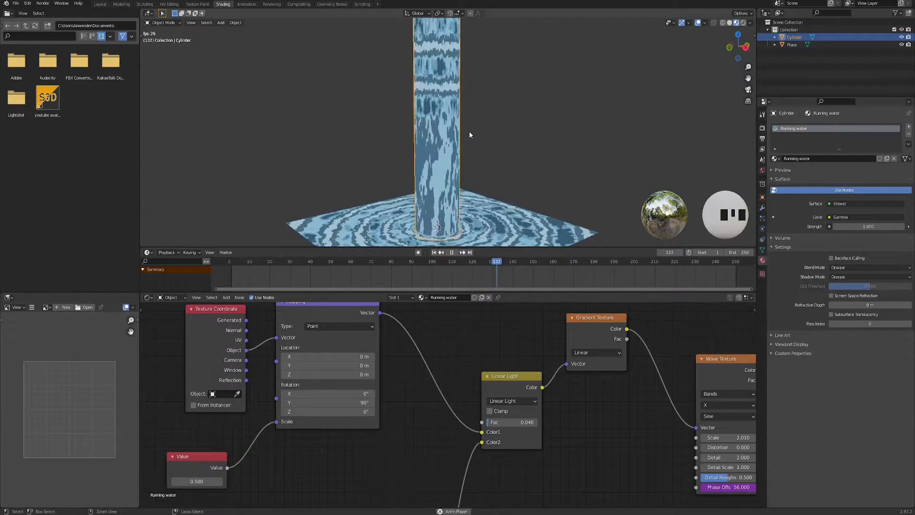
key("ctrl+a")
left_click(469, 132)
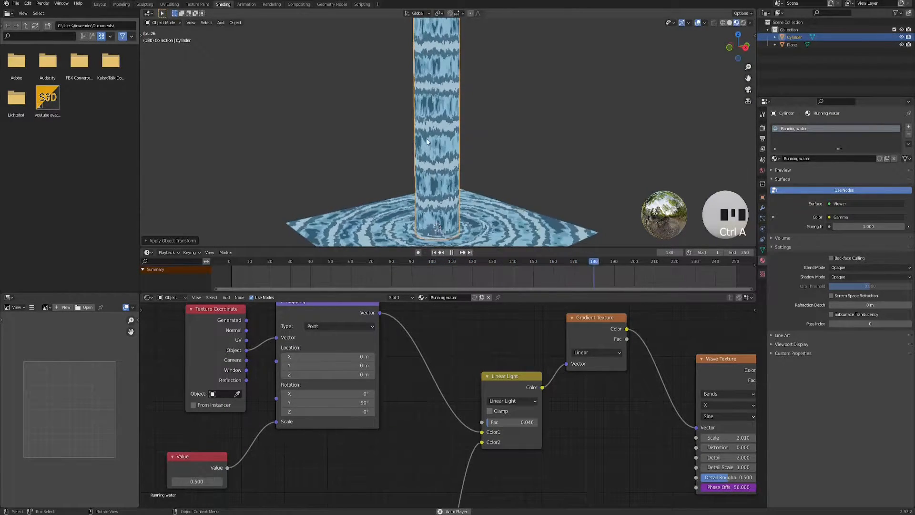
Step: Examine the playing water flow on the cylinder and the ripples at its base from several angles
middle_click_drag(473, 138, 482, 100)
scroll(434, 154, "up", 2)
middle_click_drag(433, 154, 481, 139, "shift")
scroll(456, 138, "down", 2)
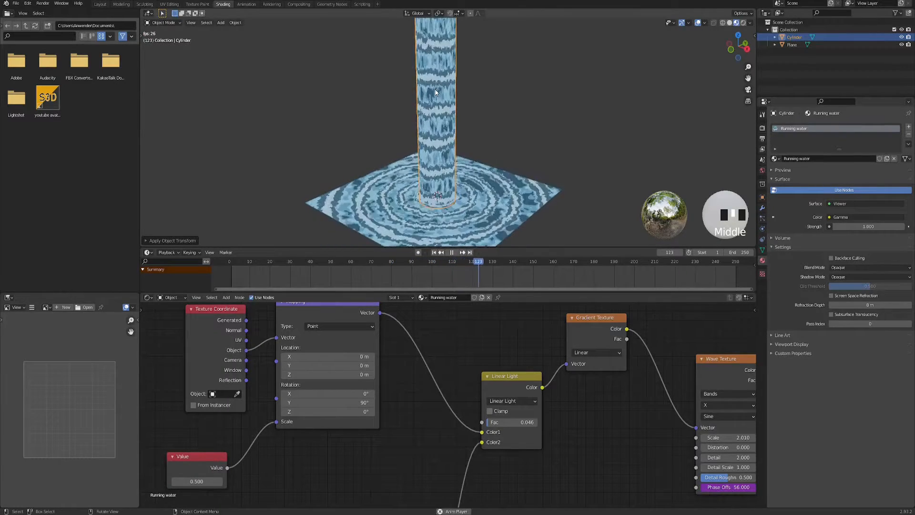
scroll(444, 164, "up", 2)
middle_click_drag(444, 164, 464, 123, "shift")
scroll(459, 138, "down", 1)
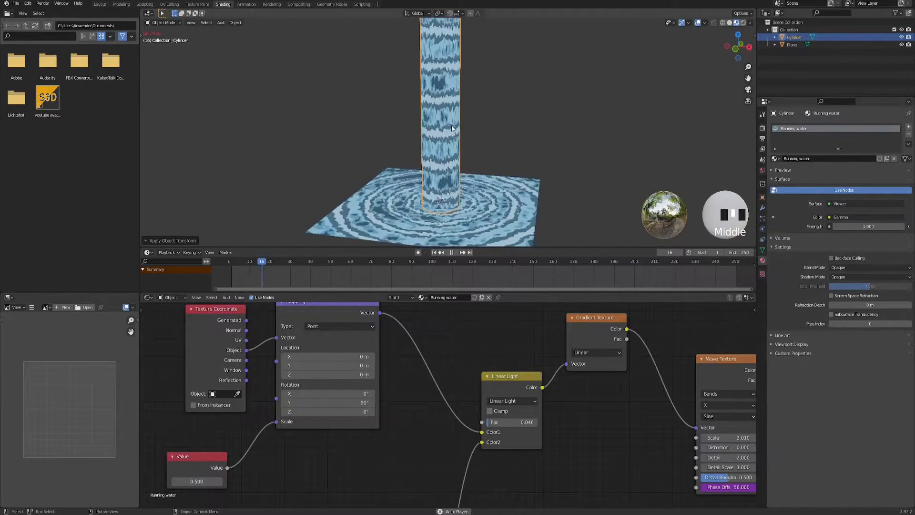
mouse_move(442, 161)
middle_mouse_down()
mouse_move(423, 174)
mouse_move(445, 167)
mouse_move(447, 155)
middle_mouse_up()
scroll(428, 173, "down", 2)
scroll(443, 173, "up", 2)
scroll(416, 406, "down", 3)
Step: Set the white stop of the 4D Noise Texture's ColorRamp to 0.518, and the noise's Detail to 5.420 and Distortion to 0.100
middle_click_drag(491, 434, 395, 375)
scroll(398, 376, "down", 2)
middle_click_drag(451, 426, 434, 394)
scroll(439, 410, "up", 4)
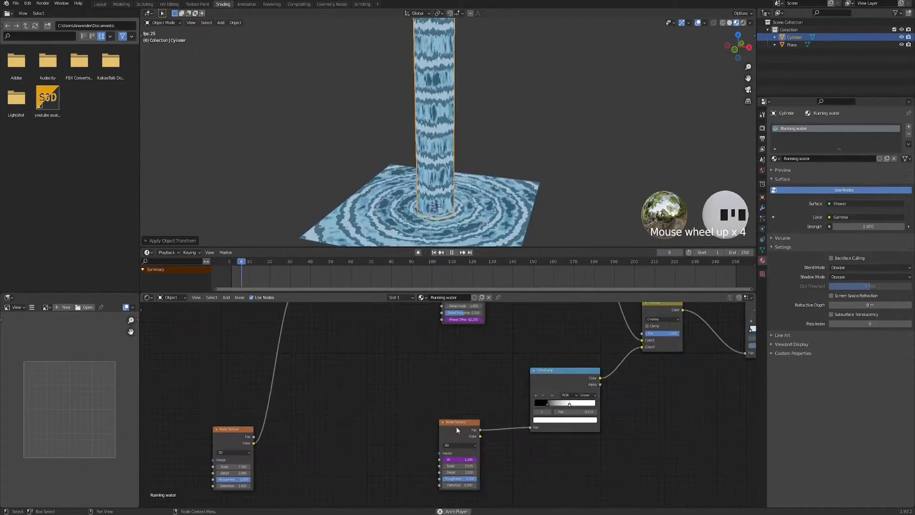
left_click_drag(453, 420, 457, 374)
scroll(452, 406, "up", 9)
middle_click_drag(535, 433, 394, 448)
left_click(507, 418)
left_click_drag(507, 418, 544, 420)
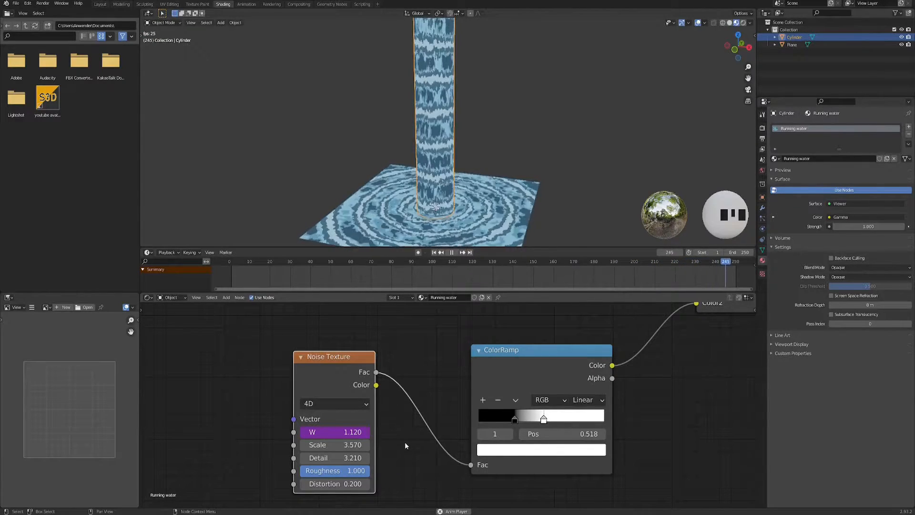
middle_click_drag(405, 352, 423, 345, "shift")
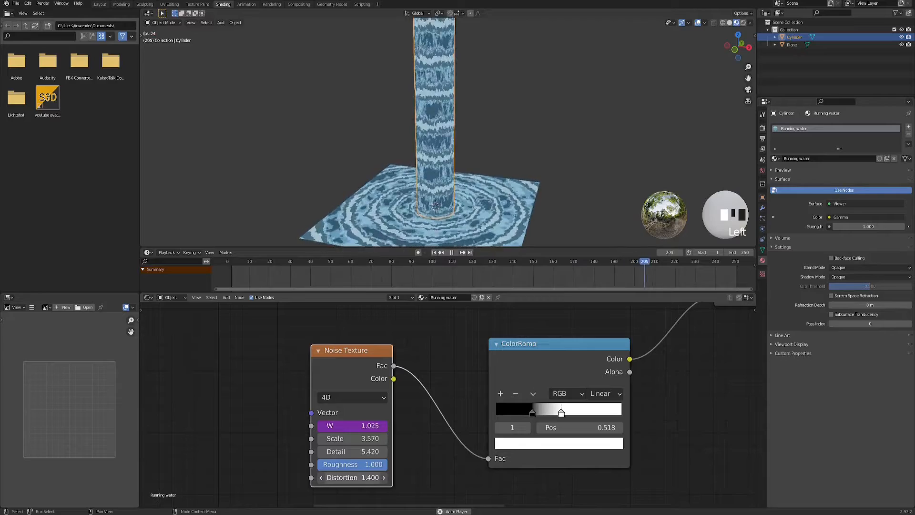
scroll(537, 399, "down", 4)
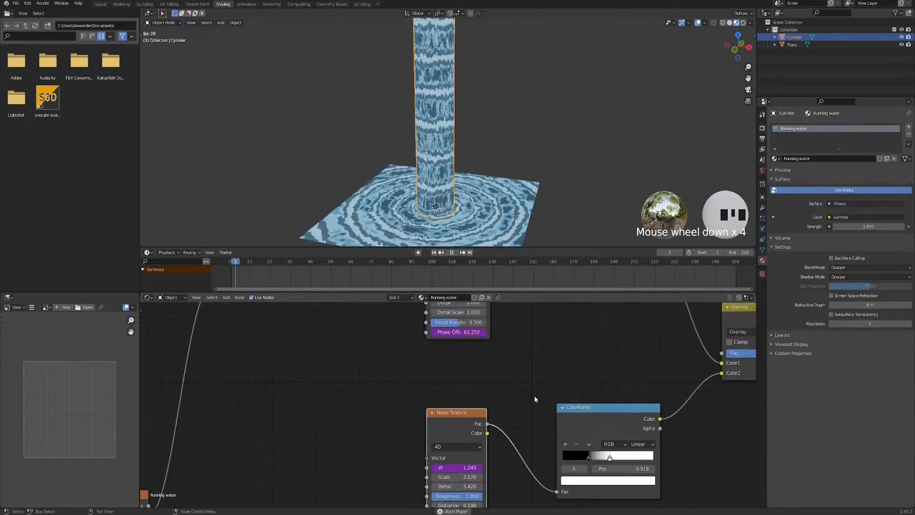
Step: Set the 3D Noise Texture's Scale to 10.210, Detail to 2.960, Roughness to 0.781 and Distortion to 0.420
left_click_drag(421, 346, 421, 340)
middle_click_drag(440, 370, 380, 410)
scroll(347, 403, "up", 9)
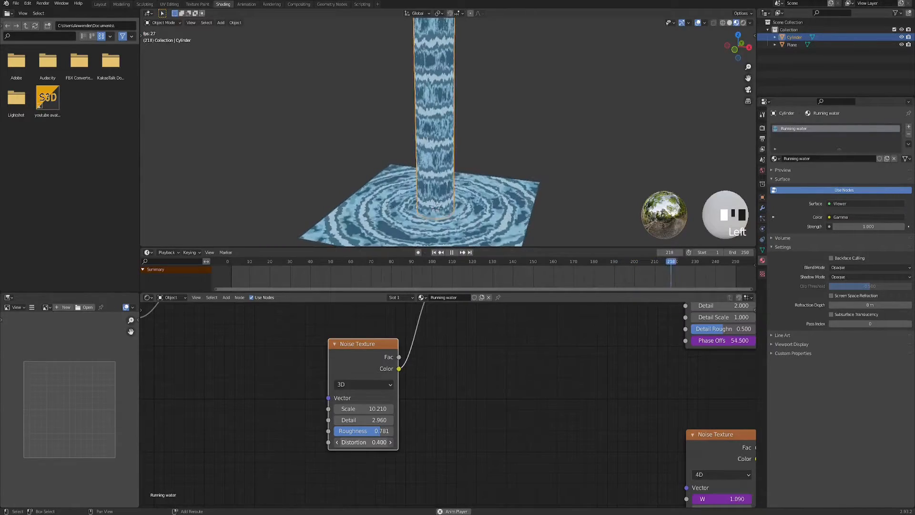
Step: Set the Wave Texture's Distortion to 1.530 and Detail Roughness to 1.000, and the Linear Light node's Fac to 0.082
scroll(442, 386, "down", 4)
middle_click_drag(505, 370, 313, 460)
scroll(377, 420, "up", 3)
mouse_move(377, 434)
middle_mouse_down()
mouse_move(401, 446)
mouse_move(390, 429)
middle_mouse_up()
scroll(400, 445, "up", 3)
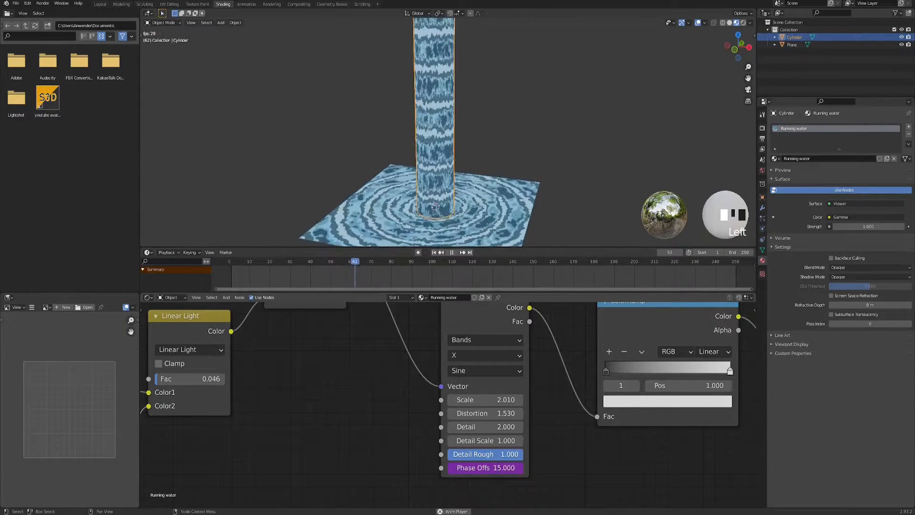
middle_click_drag(381, 423, 530, 399)
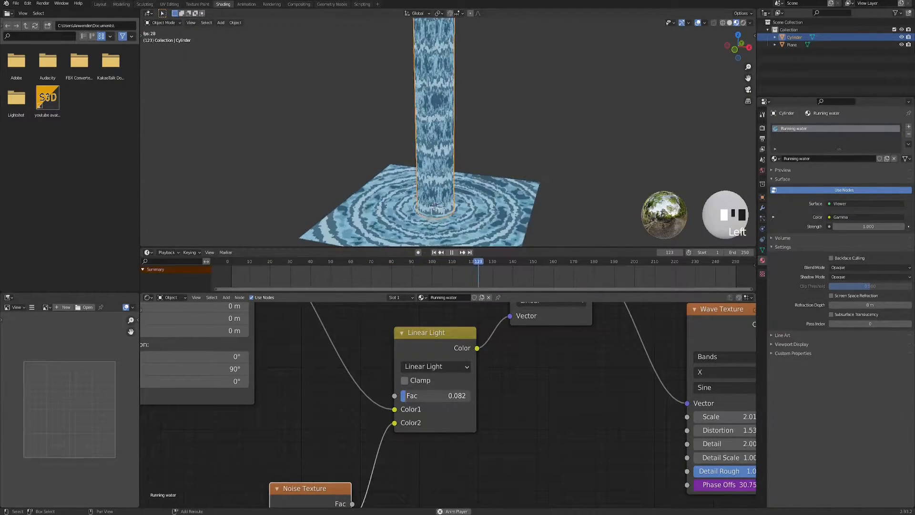
Step: Set the 4D Noise Texture's Detail to 3.120 and Scale to 3.660
middle_click_drag(391, 461, 443, 412)
scroll(450, 398, "down", 5)
middle_click_drag(543, 417, 371, 328)
middle_click_drag(553, 411, 519, 372)
scroll(509, 439, "up", 5)
middle_click_drag(514, 455, 496, 449)
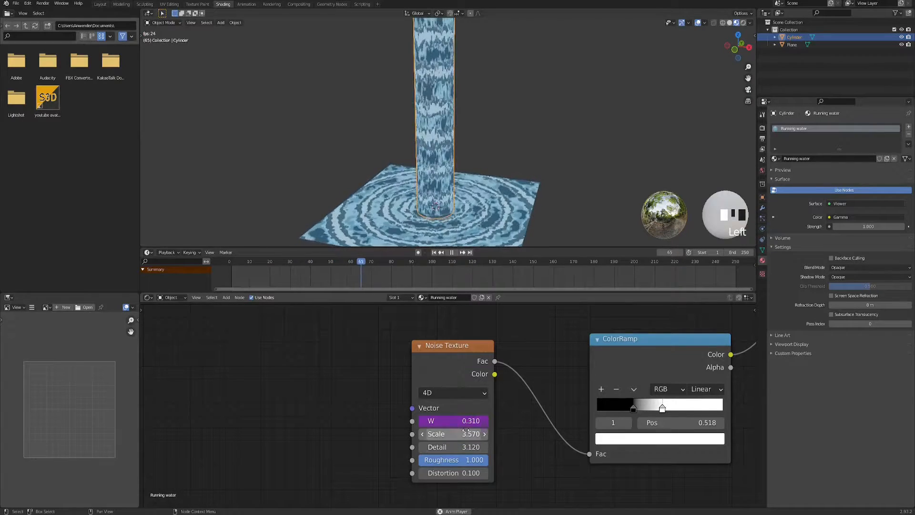
left_click_drag(452, 434, 461, 434)
Step: Change the driver expression of the Wave Texture's Phase Offset to frame/2
middle_click_drag(365, 378, 378, 376)
scroll(377, 376, "down", 4)
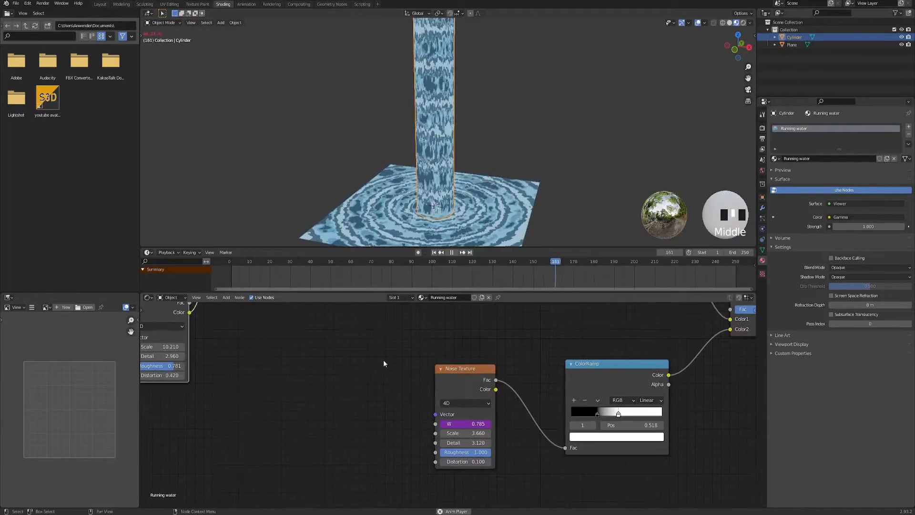
scroll(423, 430, "up", 9)
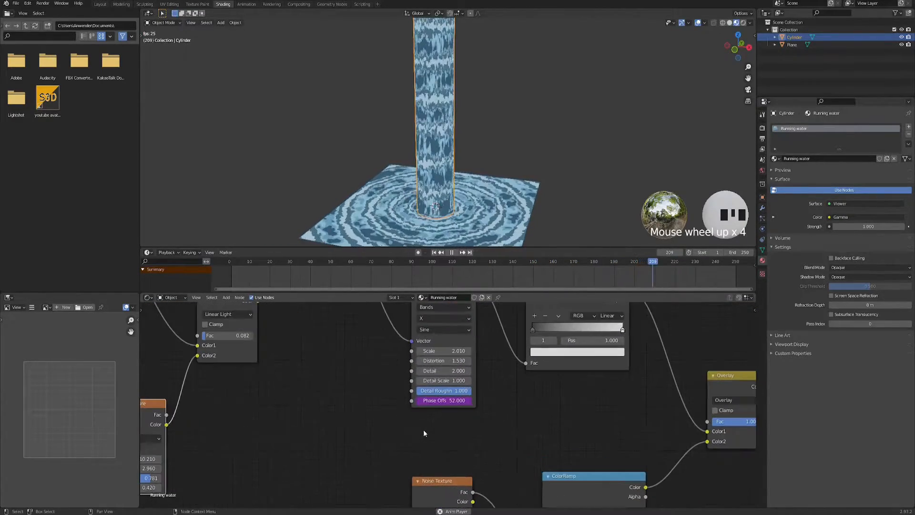
left_click(445, 400)
type("frame/4")
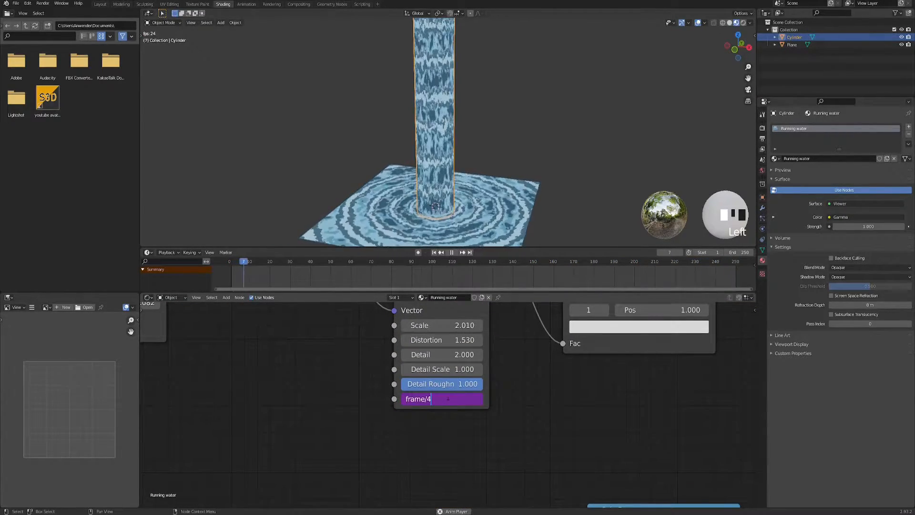
type("2")
key("Return")
Step: Review the playing water column and ripple plane from a distance and from several angles
scroll(446, 166, "down", 3)
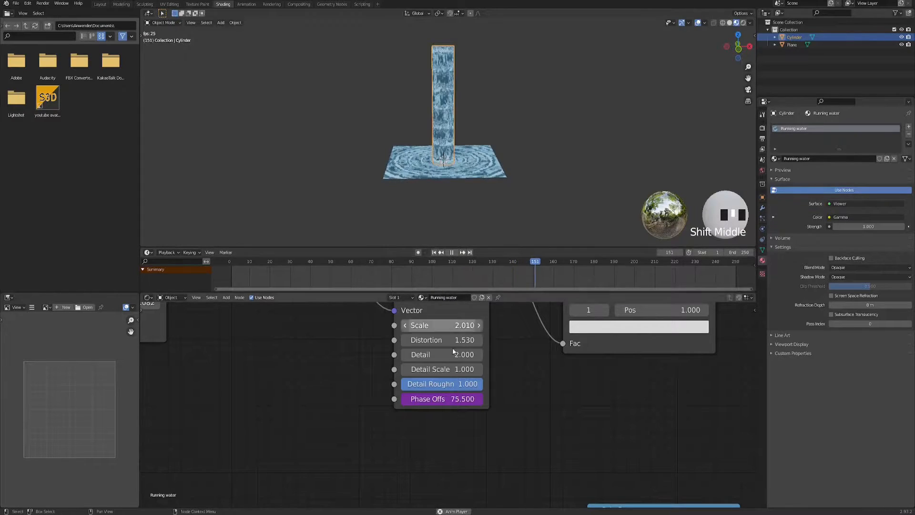
scroll(416, 393, "down", 4)
scroll(339, 371, "down", 1)
middle_click_drag(339, 372, 472, 375, "shift")
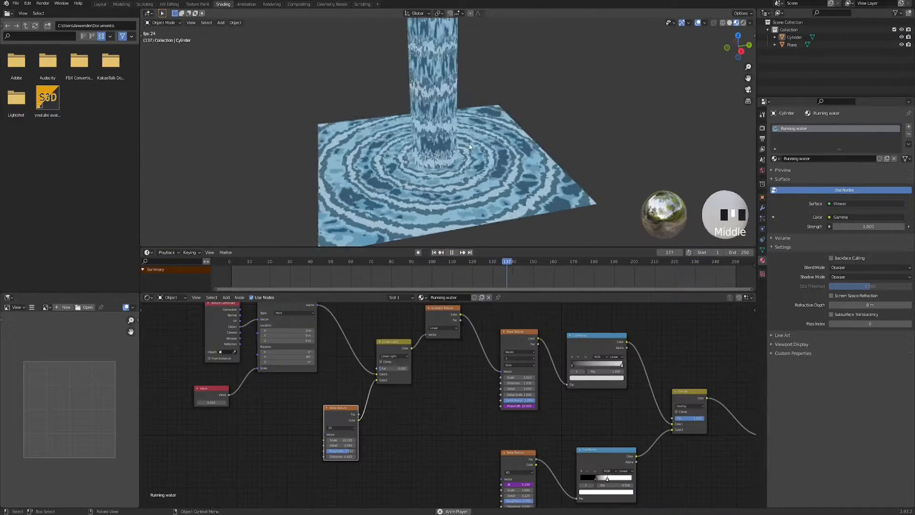
middle_click_drag(469, 144, 454, 163)
scroll(434, 177, "up", 1)
middle_click_drag(504, 132, 526, 155)
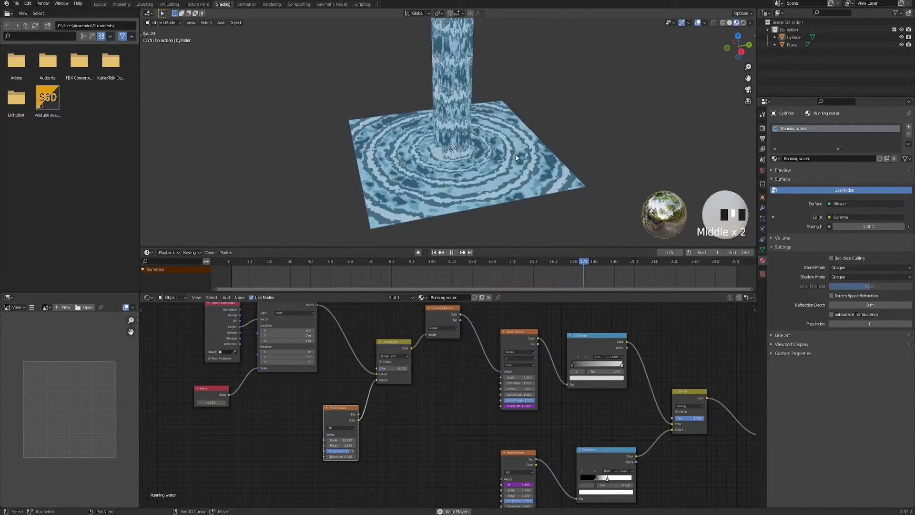
Step: Add a UV sphere mesh at the centre of the water plane
key("shift+a")
mouse_move(516, 154)
left_click(548, 177)
Step: In Edit Mode, delete the sphere's face loop just above the equator and all the faces above it, leaving the lower half
middle_click_drag(479, 184, 452, 166)
key("Tab")
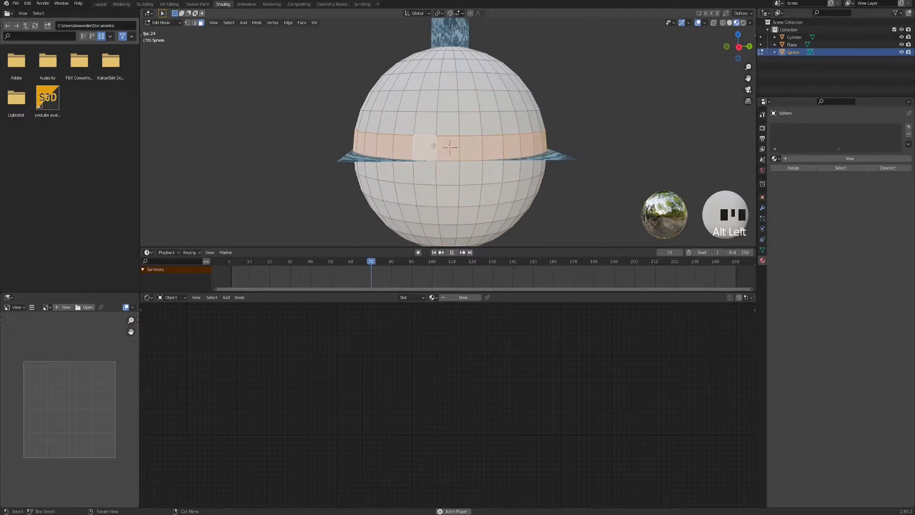
key("x")
left_click(423, 163)
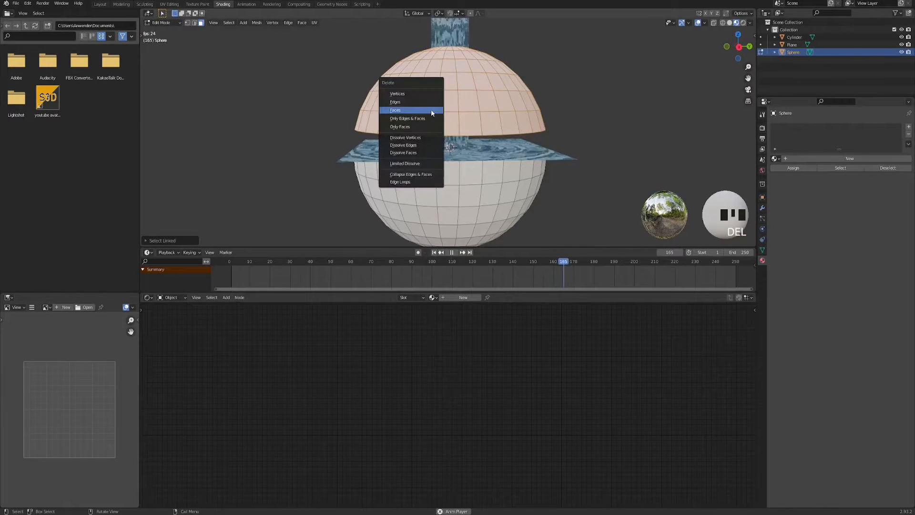
left_click(431, 110)
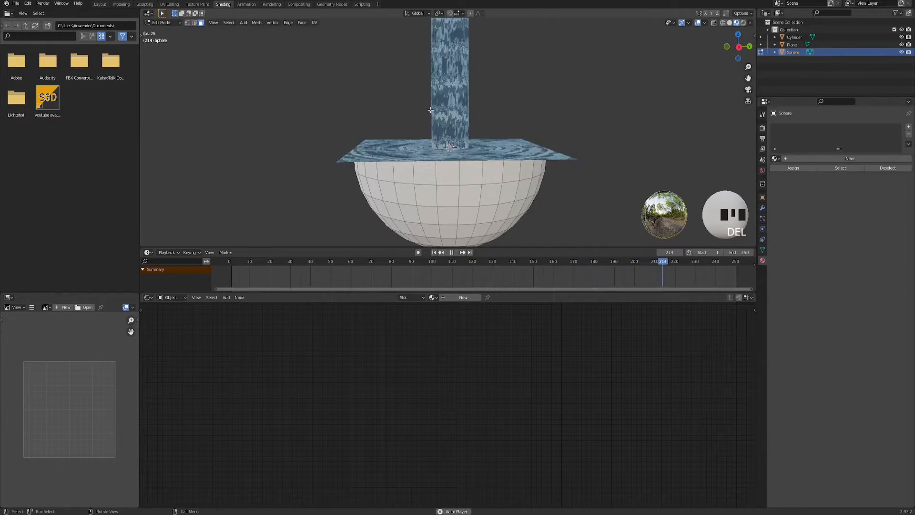
Step: Leave Edit Mode, raise the half sphere about 1 m along Z onto the water plane, and apply all its transforms
key("Tab")
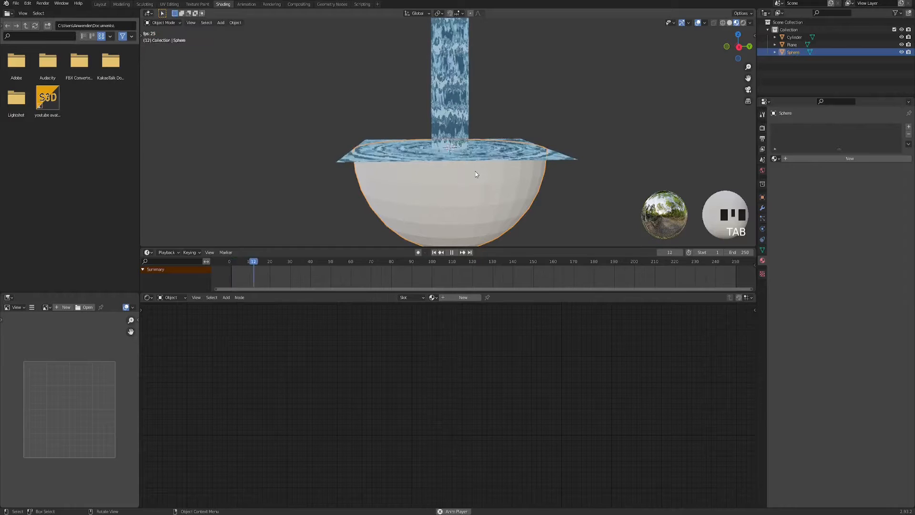
key("g")
key("z")
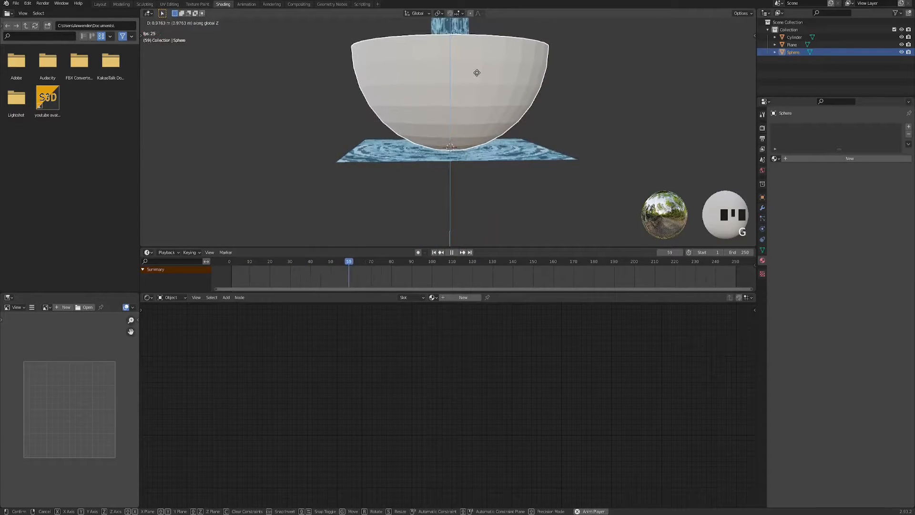
left_click(477, 76)
middle_click_drag(453, 142, 456, 167)
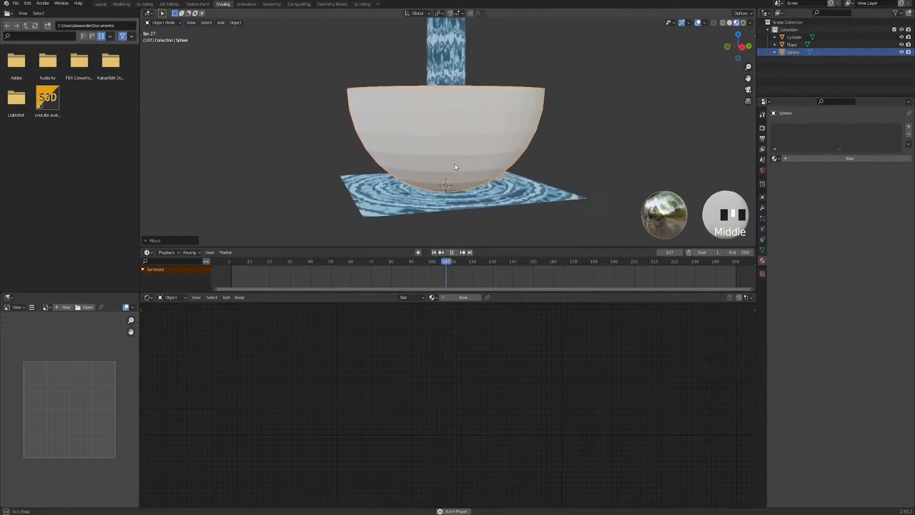
key("ctrl+a")
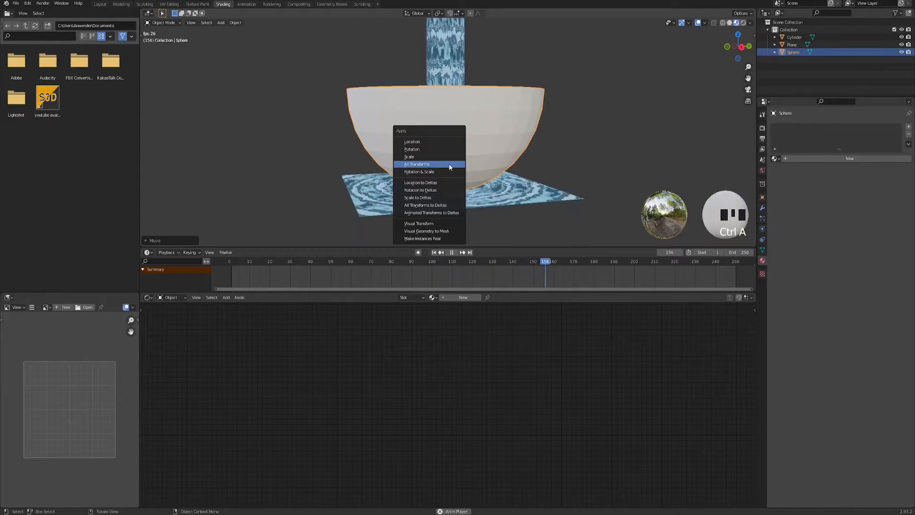
left_click(449, 164)
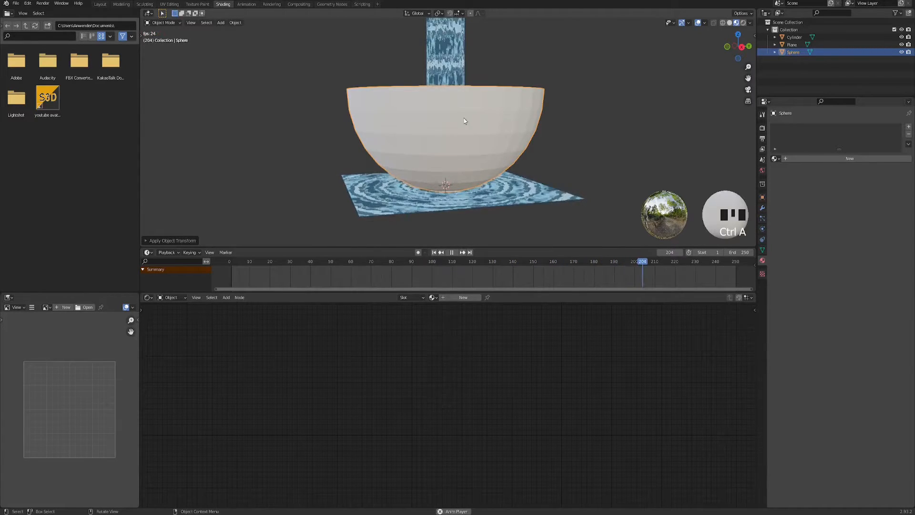
Step: Assign the WaterShader material to the half sphere and make it a separate single-user copy
left_click(432, 298)
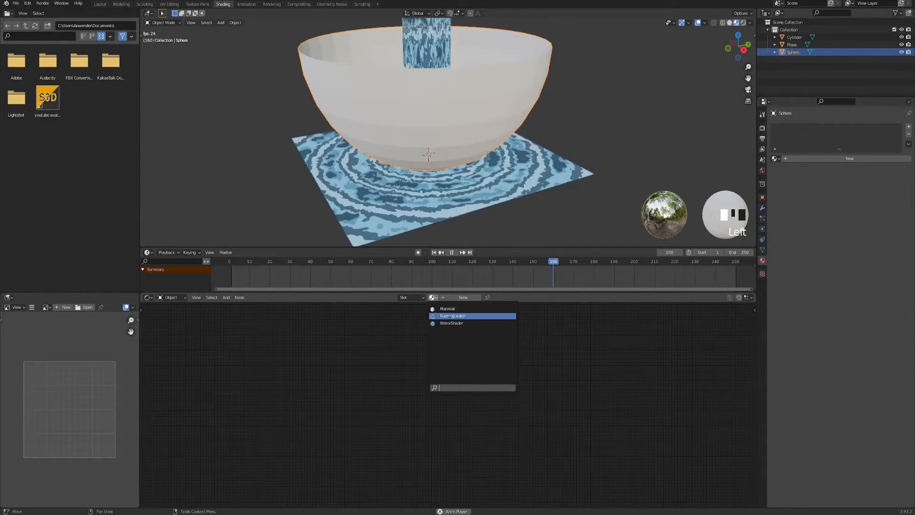
left_click(451, 323)
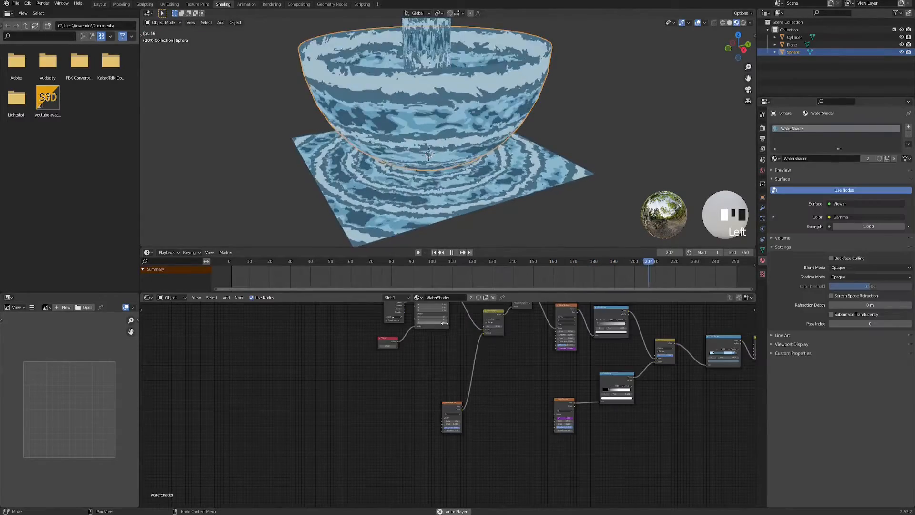
middle_click_drag(467, 362, 444, 344)
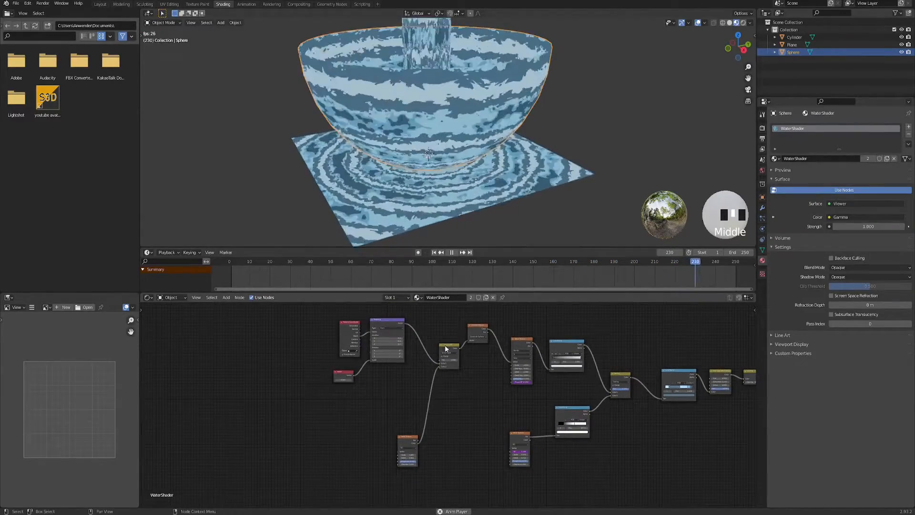
left_click(486, 298)
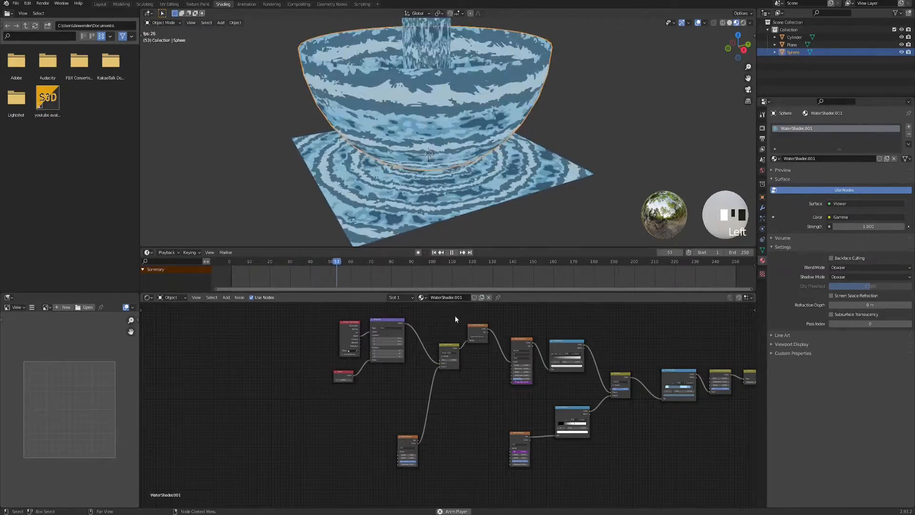
Step: Rename the half sphere's copied material as watersplash
middle_click_drag(456, 315, 451, 332)
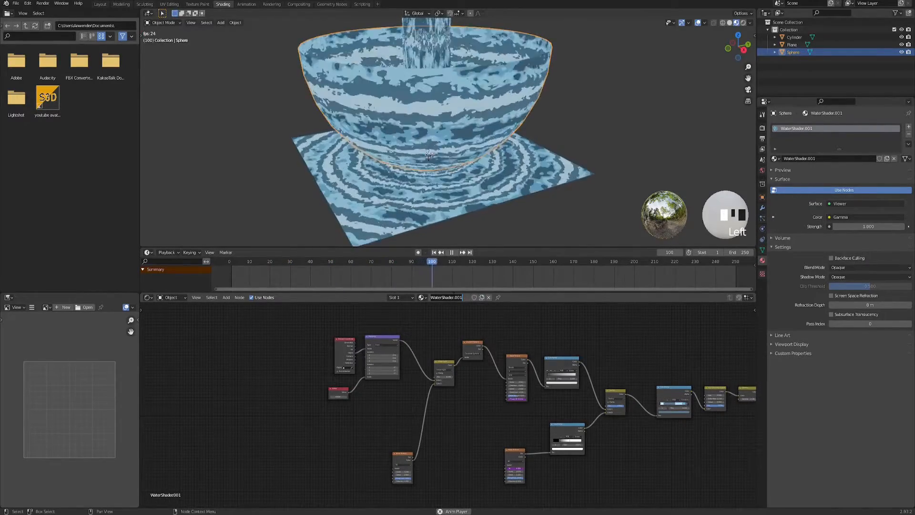
left_click(451, 297)
type("spla")
key("BackSpace")
key("BackSpace")
key("BackSpace")
key("BackSpace")
type("watersplash")
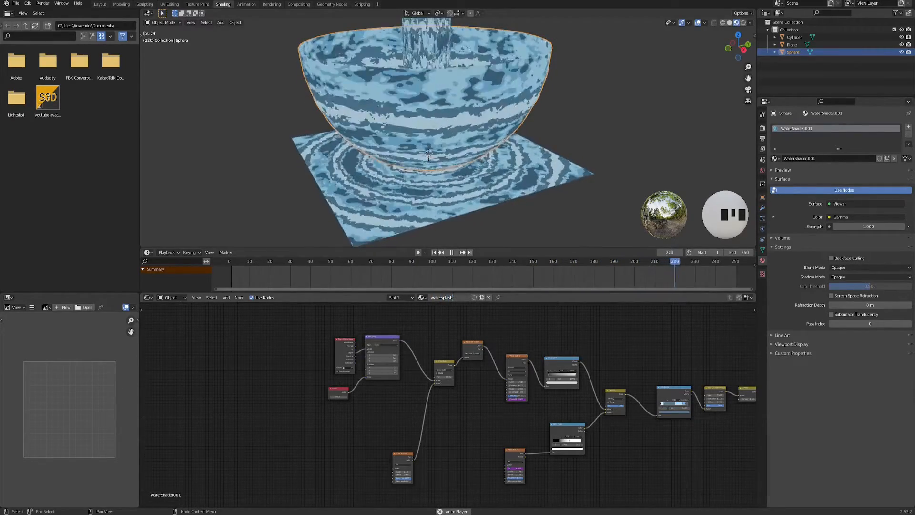
key("Return")
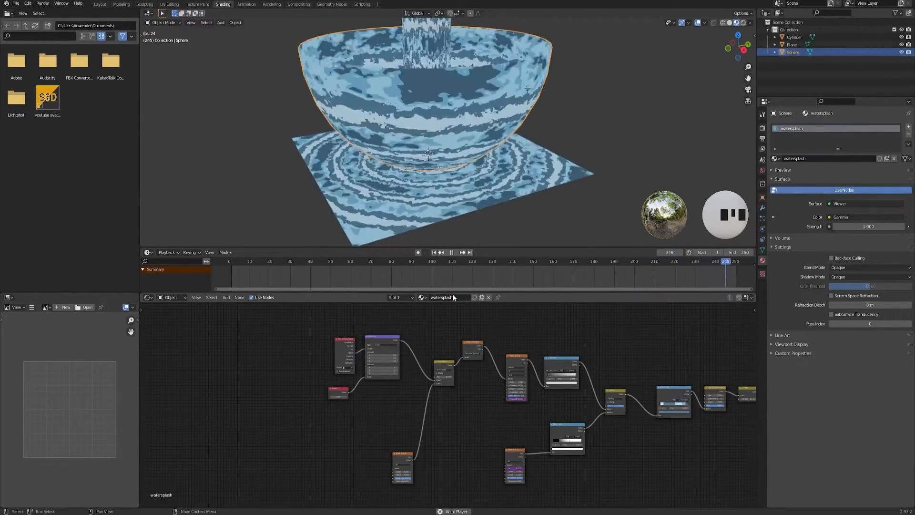
Step: Move the two Noise Texture nodes closer to the nodes they feed in the watersplash material
left_click_drag(399, 454, 415, 405)
left_click_drag(516, 448, 522, 430)
middle_click_drag(450, 157, 451, 143)
middle_click_drag(451, 143, 450, 161, "shift")
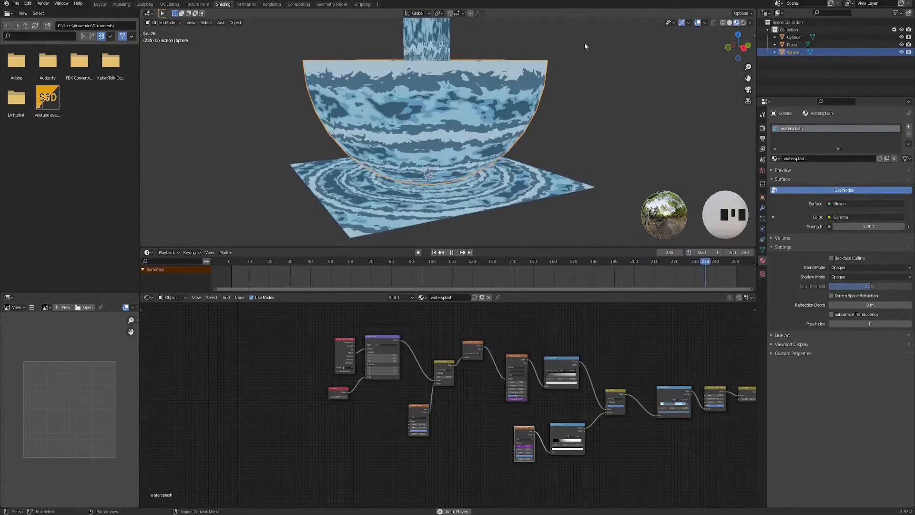
scroll(396, 381, "up", 3)
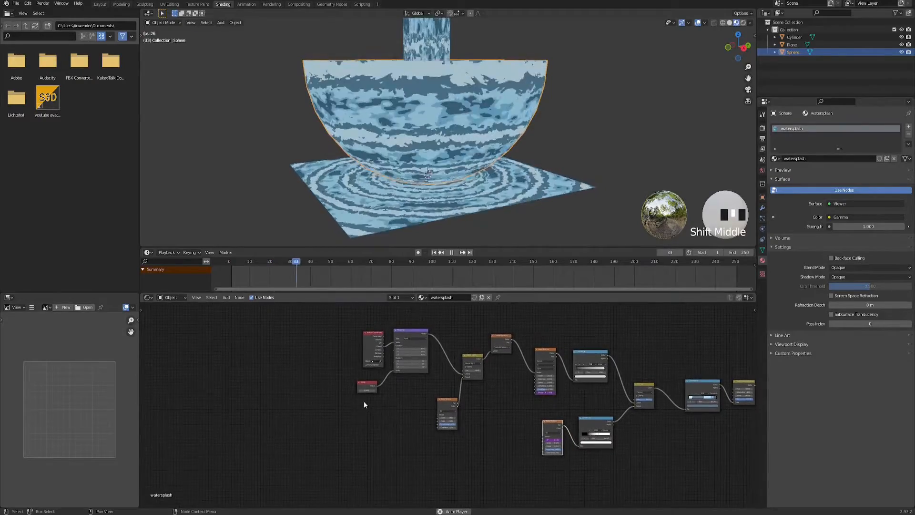
middle_click_drag(375, 394, 383, 419)
Step: Duplicate the Mapping node and place the copy below the original
left_click(396, 338)
scroll(400, 374, "up", 2)
middle_click_drag(401, 379, 396, 372)
left_click_drag(397, 322, 397, 338)
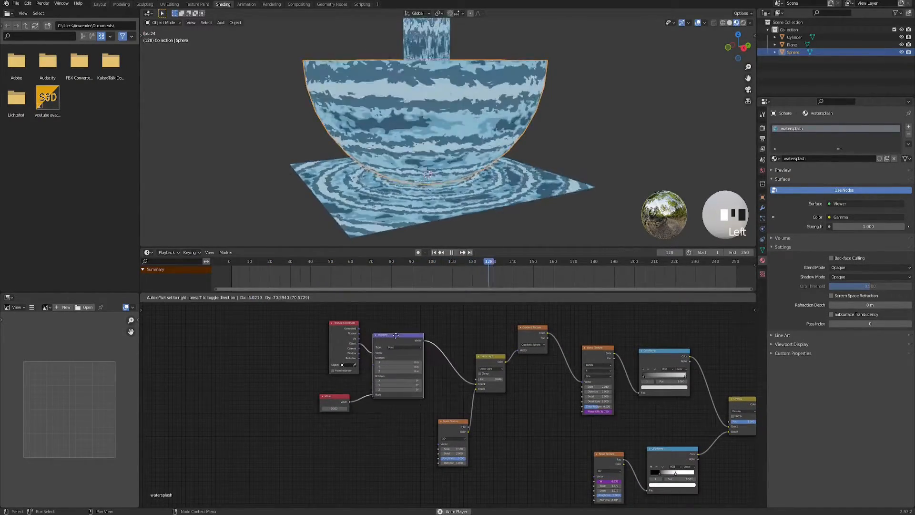
key("shift+d")
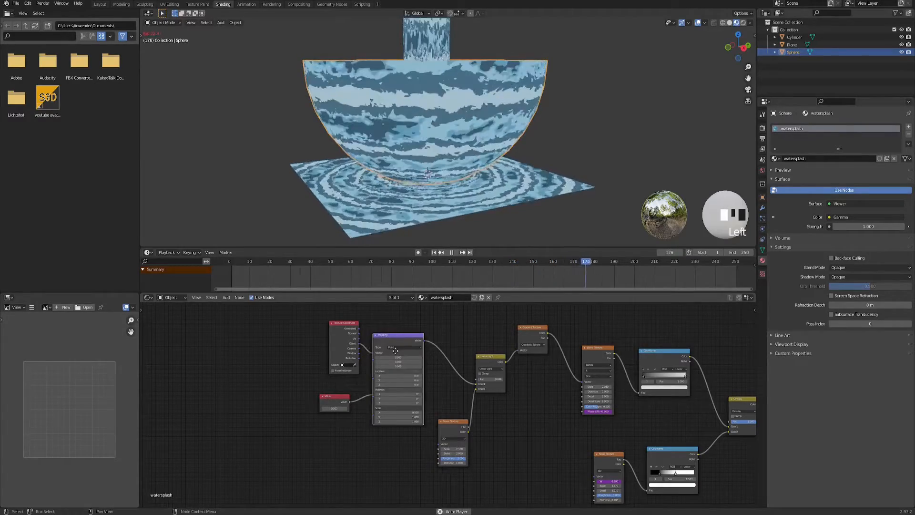
left_click(398, 418)
Step: Rearrange the inputs, placing Texture Coordinate ahead of both Mapping nodes and the Value node just before the original Mapping
scroll(393, 414, "up", 2)
middle_click_drag(340, 385, 359, 365)
scroll(353, 367, "down", 2)
left_click_drag(299, 307, 344, 395)
left_click_drag(340, 321, 276, 375)
left_click_drag(269, 442, 341, 363)
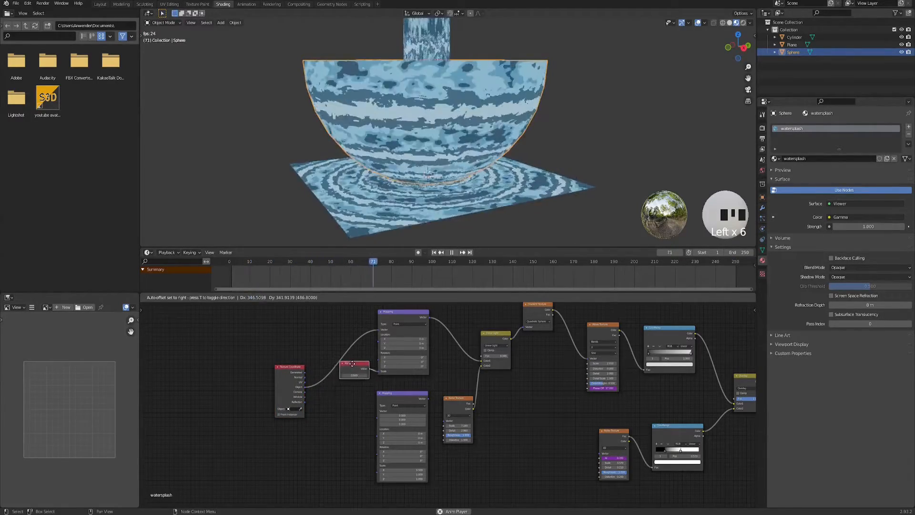
Step: Connect the Texture Coordinate's Object output to the duplicated Mapping node's Vector input and set that Mapping node lower
scroll(347, 415, "up", 1)
middle_click_drag(347, 412, 272, 354)
left_click_drag(244, 324, 255, 351)
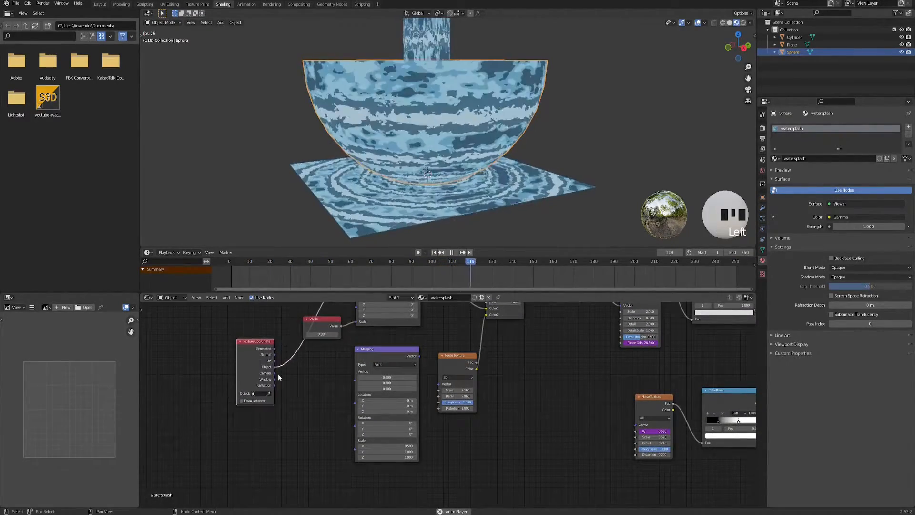
left_click_drag(351, 380, 353, 381)
middle_click_drag(354, 380, 323, 359)
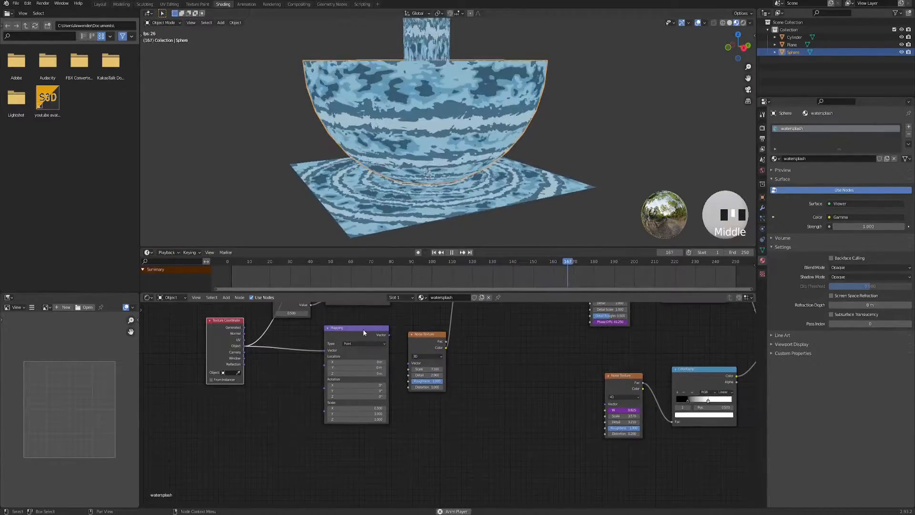
left_click_drag(361, 327, 352, 368)
scroll(417, 446, "down", 2)
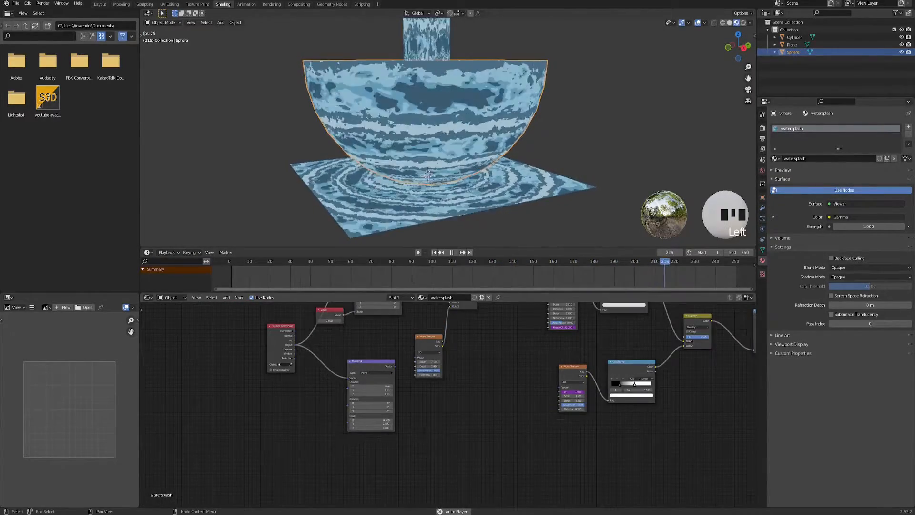
Step: Add a Voronoi Texture node beside the duplicated Mapping node
key("space")
type("voron")
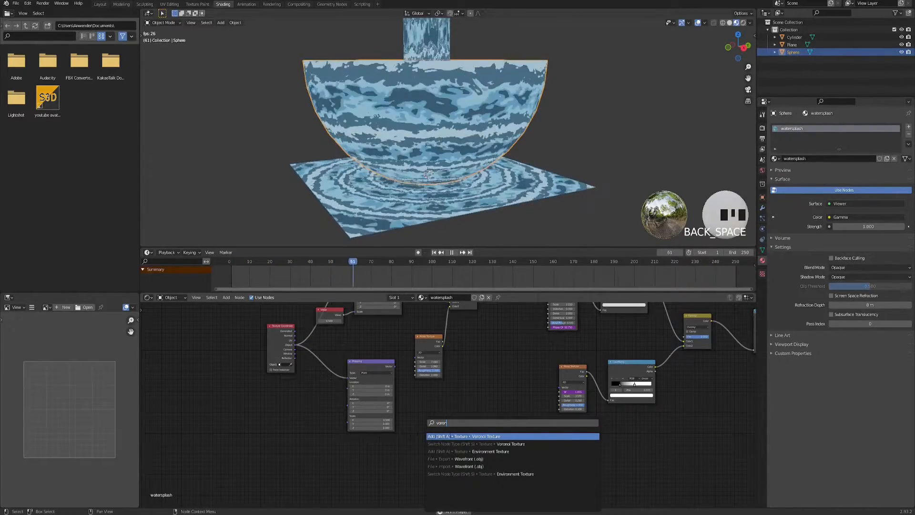
key("Return")
left_click_drag(431, 319, 430, 305)
scroll(423, 388, "up", 4)
middle_click_drag(422, 387, 410, 351)
left_click_drag(338, 337, 339, 337)
scroll(348, 349, "up", 7)
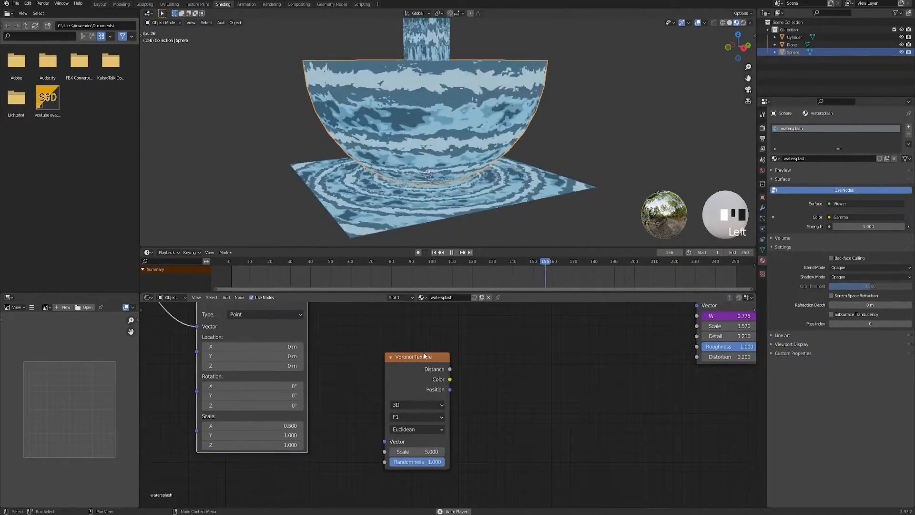
scroll(424, 355, "down", 2)
key("ctrl+v")
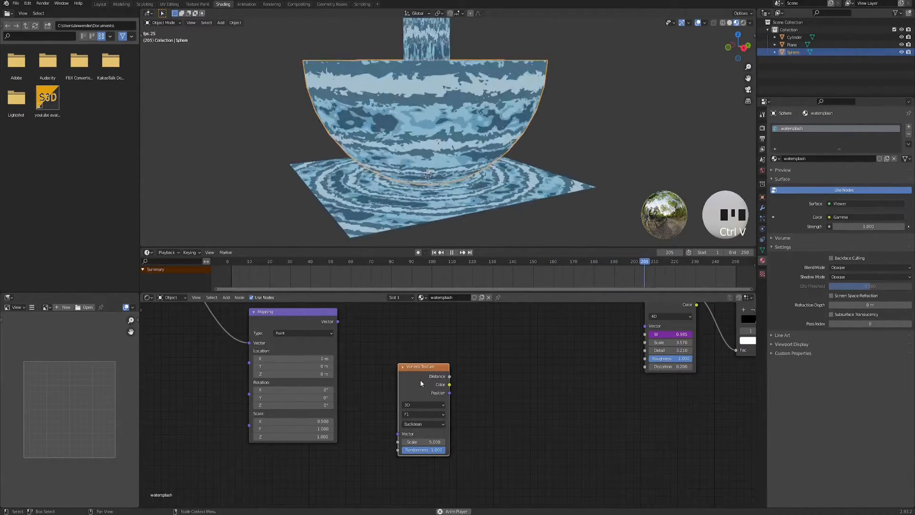
Step: Duplicate the Voronoi Texture below the first one and set the upper node's feature to Smooth F1
scroll(430, 393, "down", 4)
middle_click_drag(431, 394, 422, 378)
key("shift+d")
left_click(418, 439)
scroll(432, 409, "up", 3)
left_click(422, 401)
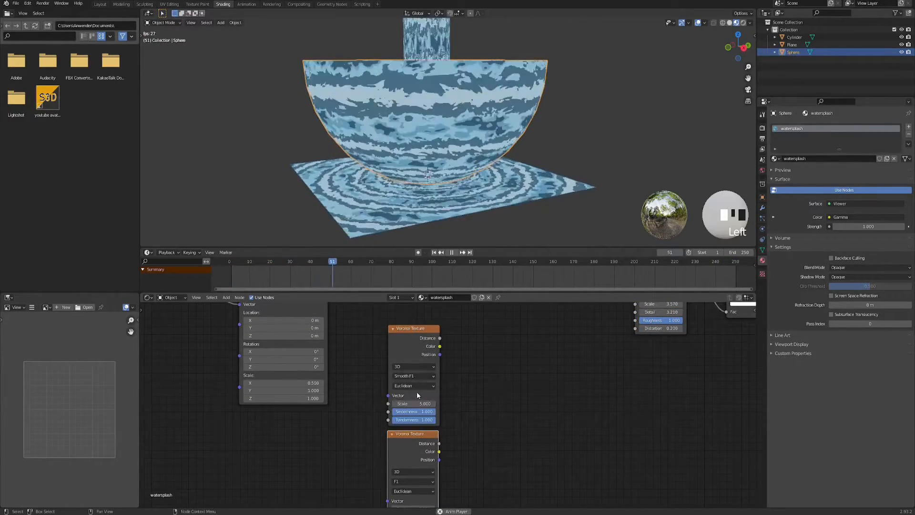
Step: Connect the duplicated Mapping node's Vector output to the Vector inputs of both Voronoi Textures
middle_click_drag(443, 491, 421, 513)
left_click_drag(334, 306, 394, 423)
scroll(373, 407, "down", 3)
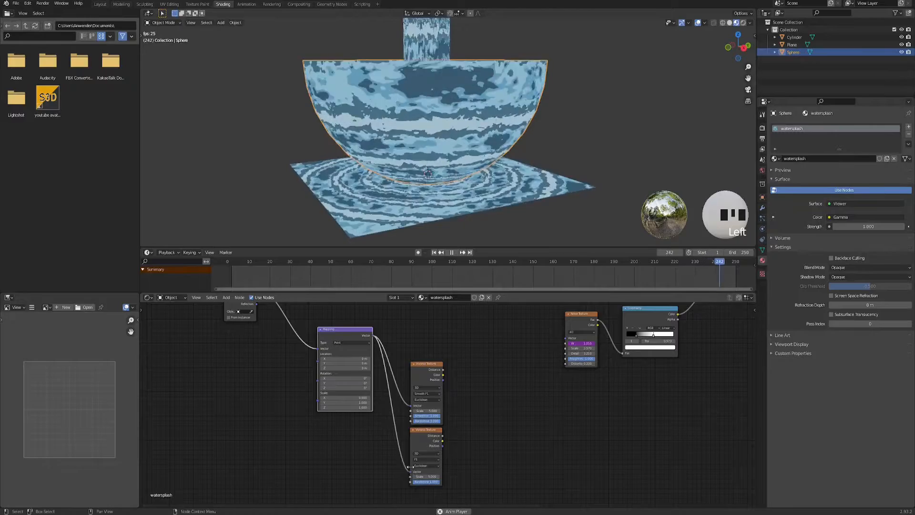
Step: Add a Mix color node, feeding the Smooth F1 Voronoi's Distance into Color1 and the F1 Voronoi's Distance into Color2
scroll(479, 421, "up", 1)
key("space")
type("m")
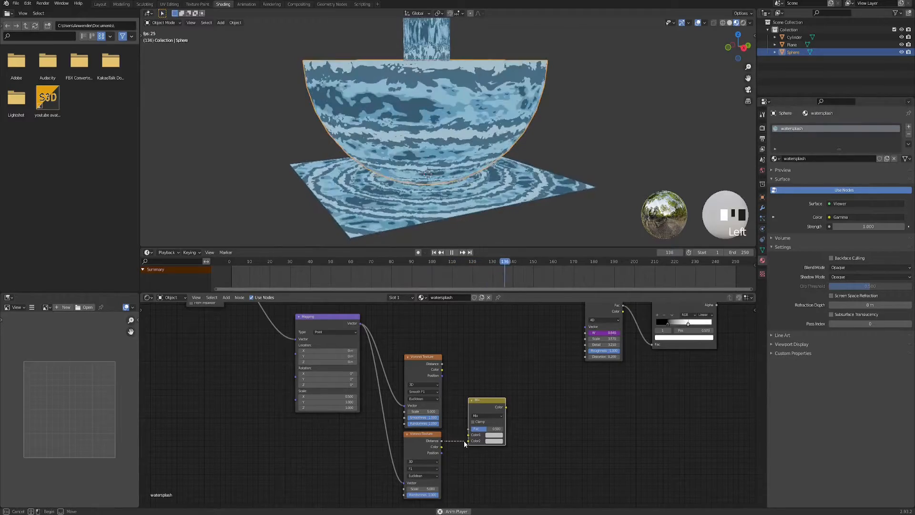
left_click_drag(468, 439, 460, 446)
scroll(455, 448, "up", 3)
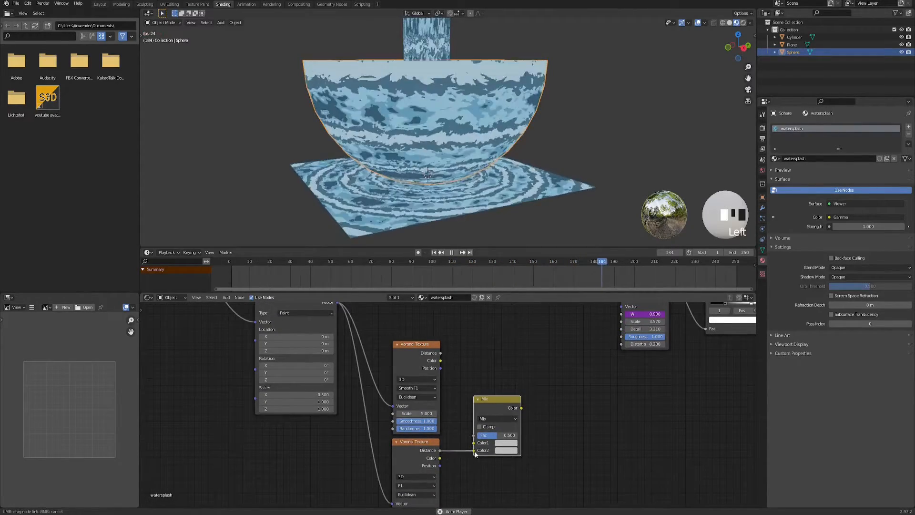
left_click_drag(473, 446, 474, 444)
Step: Set the Mix node's blending mode to Multiply and preview its output on the half sphere
left_click_drag(507, 397, 520, 400)
middle_click_drag(513, 431, 486, 402)
left_click(486, 394)
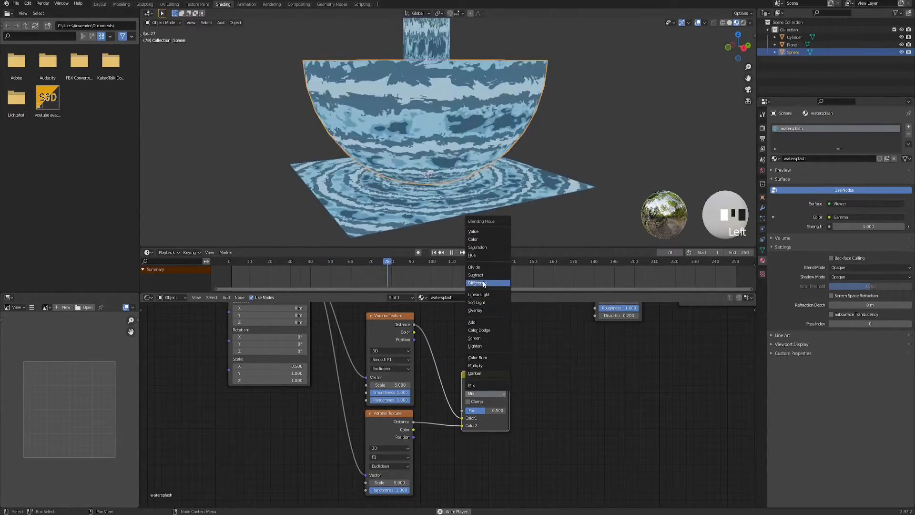
left_click(482, 365)
left_click(482, 376, "ctrl+shift")
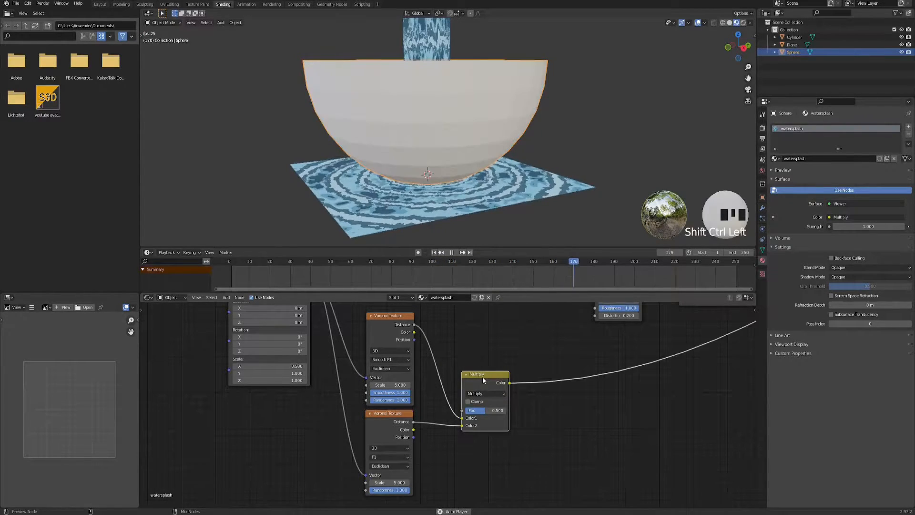
mouse_move(463, 224)
middle_mouse_down()
mouse_move(461, 184)
mouse_move(468, 224)
middle_mouse_up()
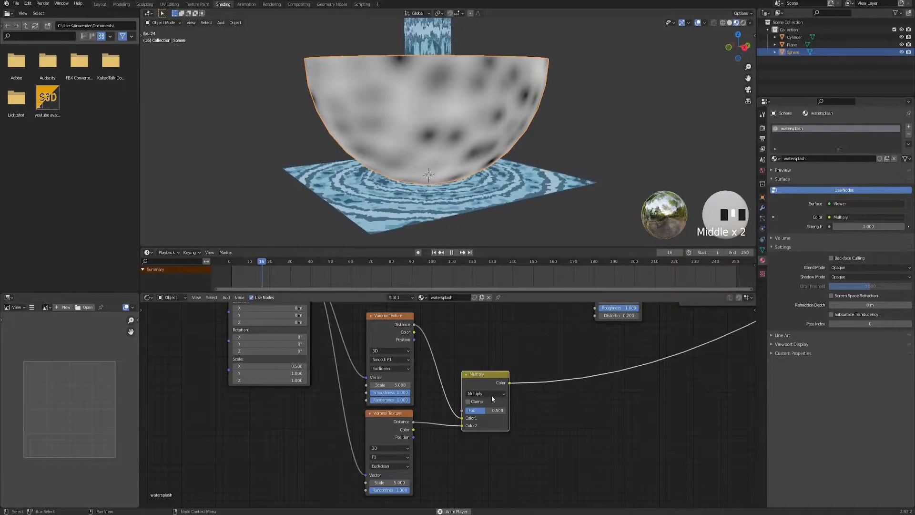
Step: Move the Multiply node away from the Voronoi Textures to open a gap between them
scroll(474, 386, "up", 2)
left_click_drag(474, 386, 539, 382)
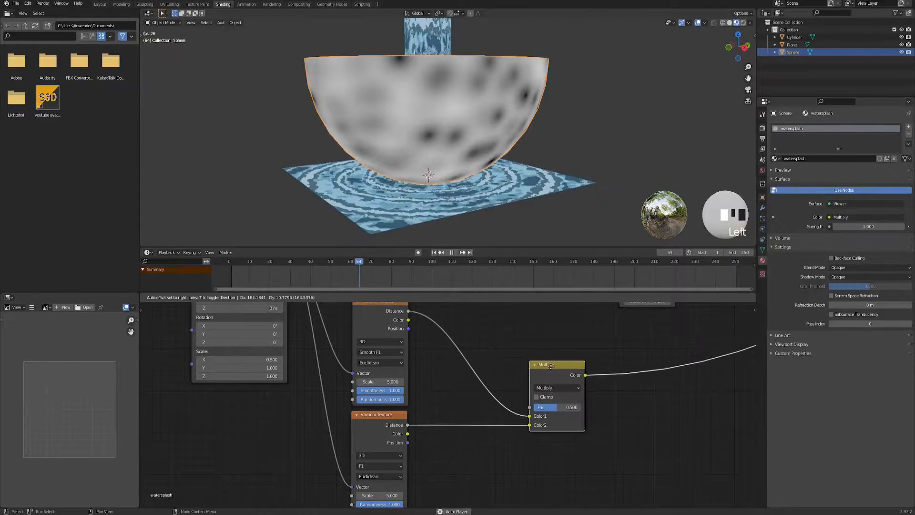
middle_click_drag(437, 219, 448, 193)
middle_click_drag(434, 387, 434, 404)
scroll(465, 344, "down", 1)
Step: Insert an Invert node between the Smooth F1 Voronoi's Distance and the Multiply node's Color1, and check the half sphere
left_click(467, 340)
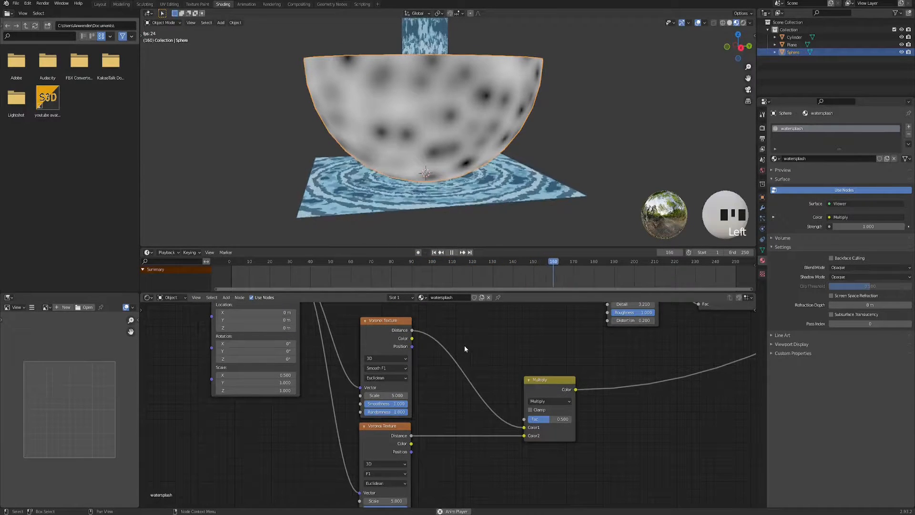
key("space")
type("invert")
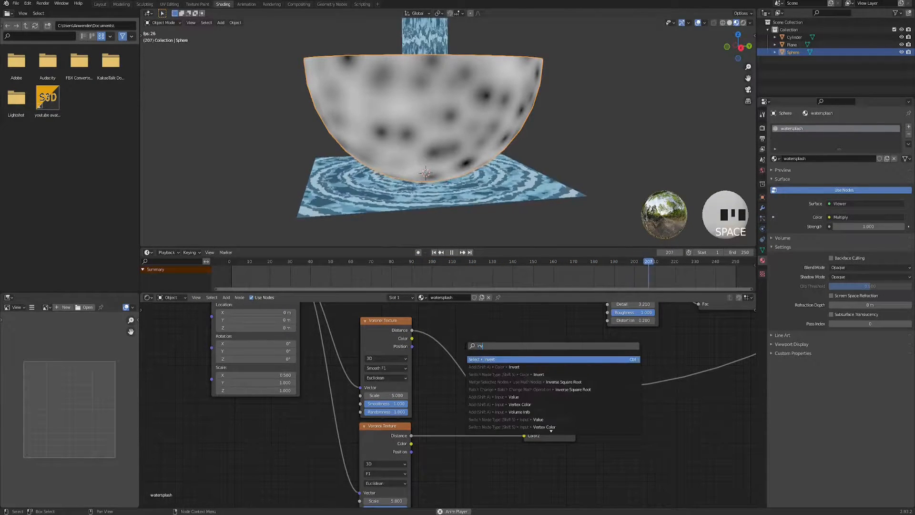
left_click(515, 366)
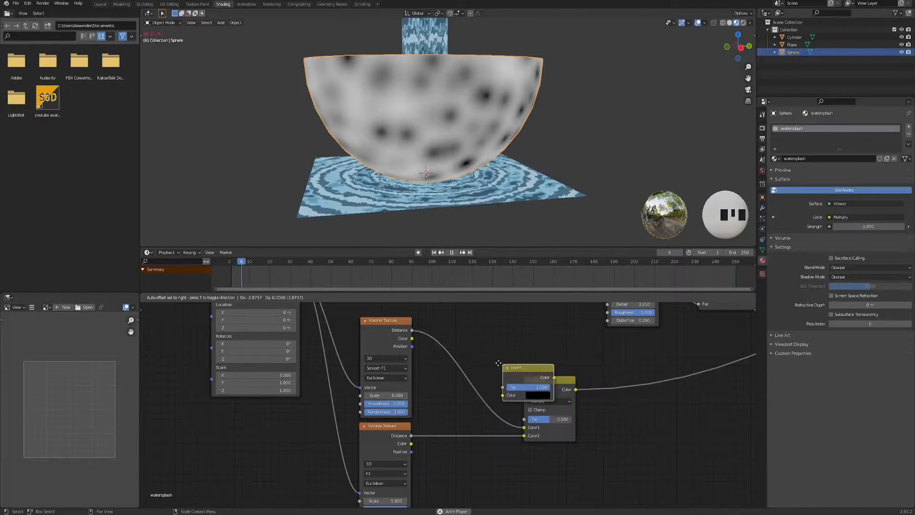
left_click(468, 362)
middle_click_drag(456, 207, 453, 130)
scroll(484, 135, "up", 2)
scroll(502, 161, "down", 1)
scroll(466, 130, "down", 1)
scroll(424, 137, "up", 2)
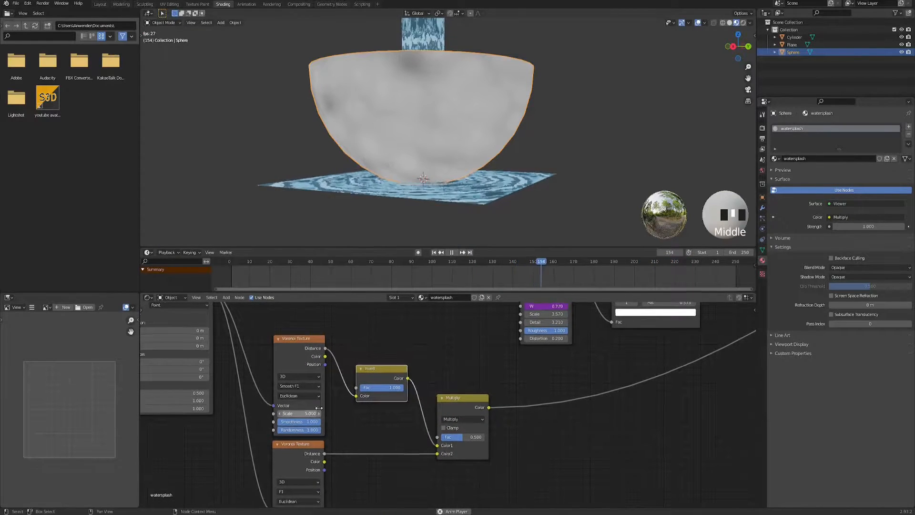
Step: Duplicate the Mapping node that feeds the two Voronoi Textures and place the copy below the original
scroll(413, 369, "down", 2)
middle_click_drag(413, 369, 372, 334)
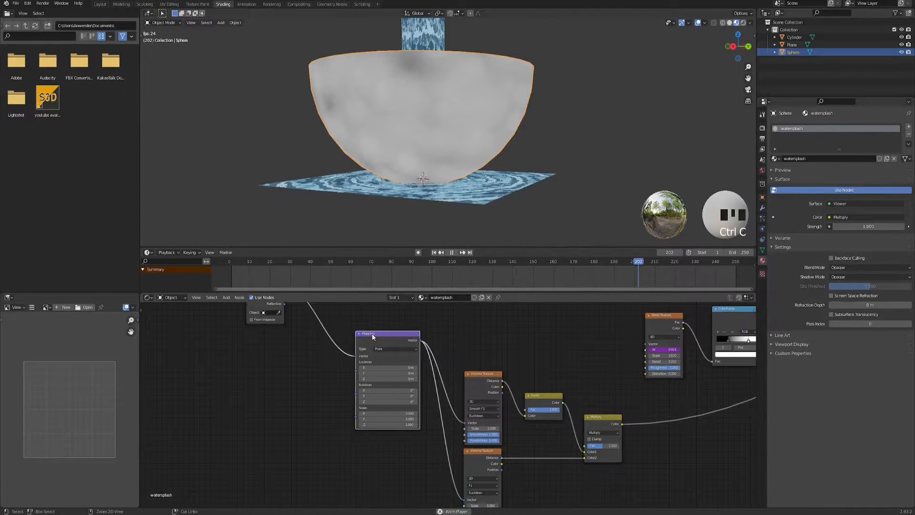
scroll(389, 322, "down", 2)
left_click_drag(389, 322, 371, 423)
scroll(312, 318, "down", 2)
middle_click_drag(311, 316, 321, 346)
Step: Connect the Texture Coordinate's Object output to the copied Mapping node's Vector and move that Mapping node further down
scroll(333, 334, "down", 3)
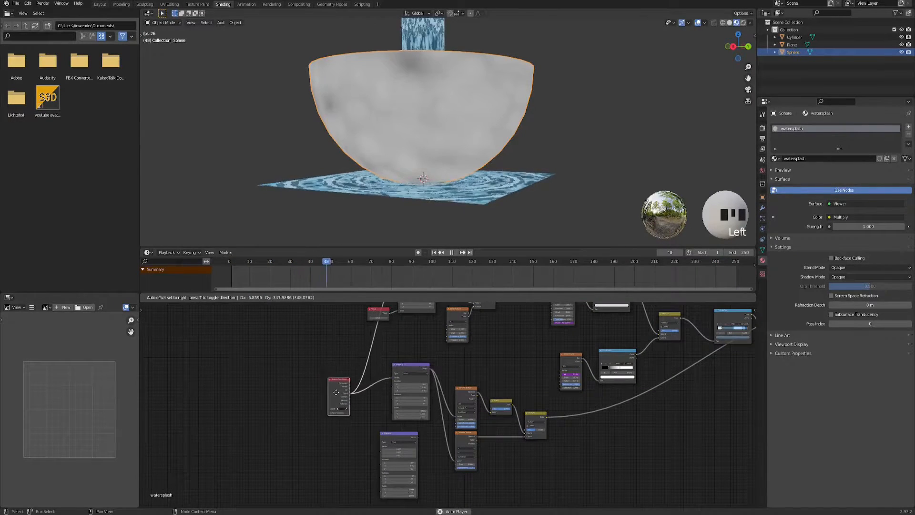
scroll(359, 371, "up", 3)
left_click_drag(296, 317, 350, 396)
scroll(366, 363, "down", 2)
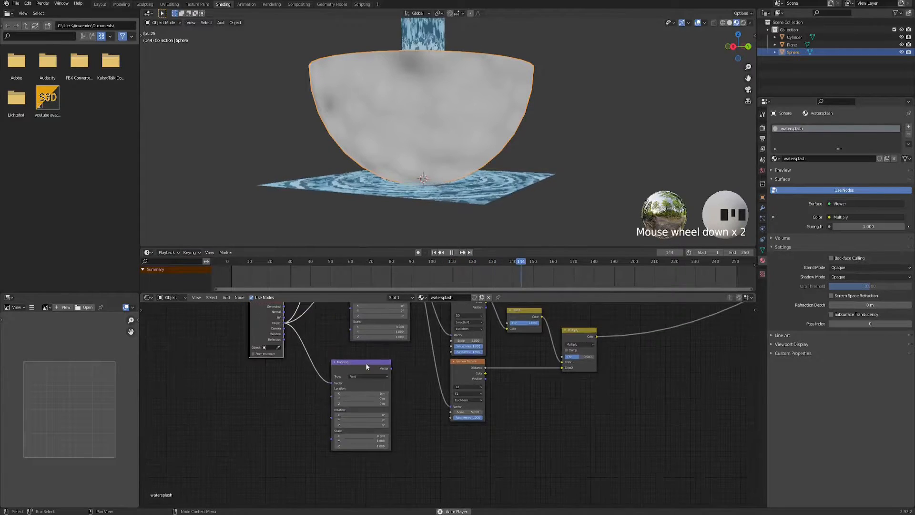
left_click_drag(366, 364, 378, 437)
Step: Add a Separate XYZ node beside the copied Mapping node and feed the Mapping's Vector into it
middle_click_drag(431, 462, 416, 425)
key("space")
type("separa")
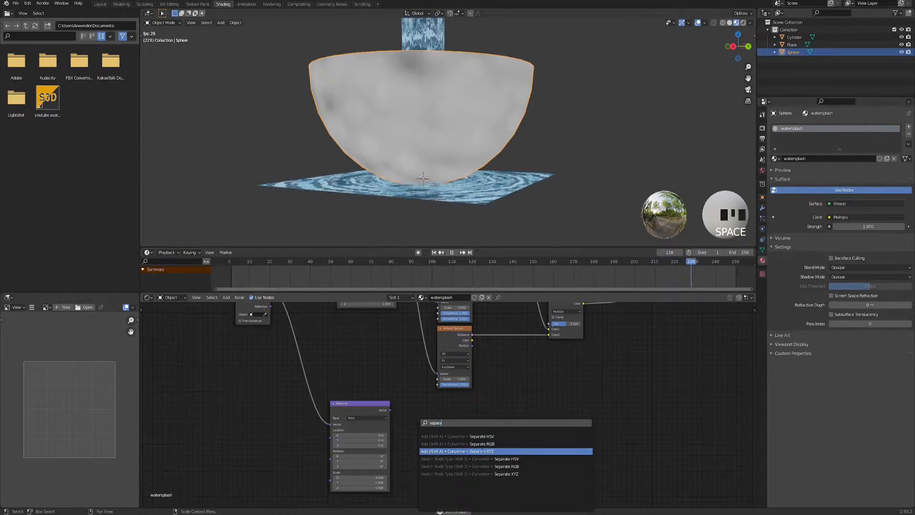
left_click(483, 451)
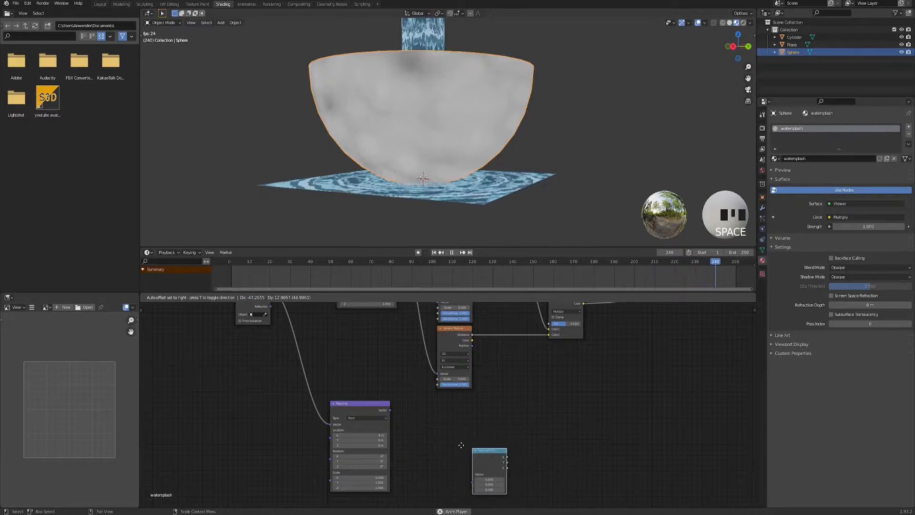
left_click(433, 411)
scroll(386, 414, "up", 3)
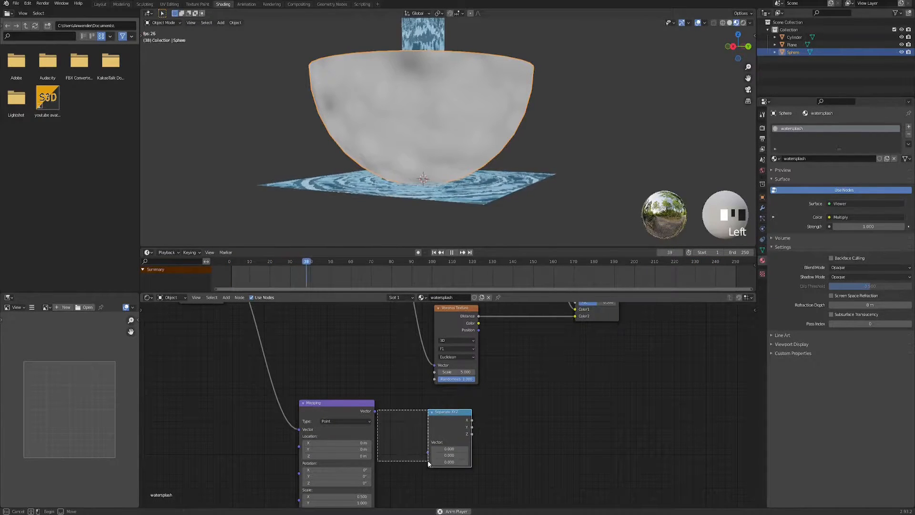
left_click_drag(375, 412, 428, 451)
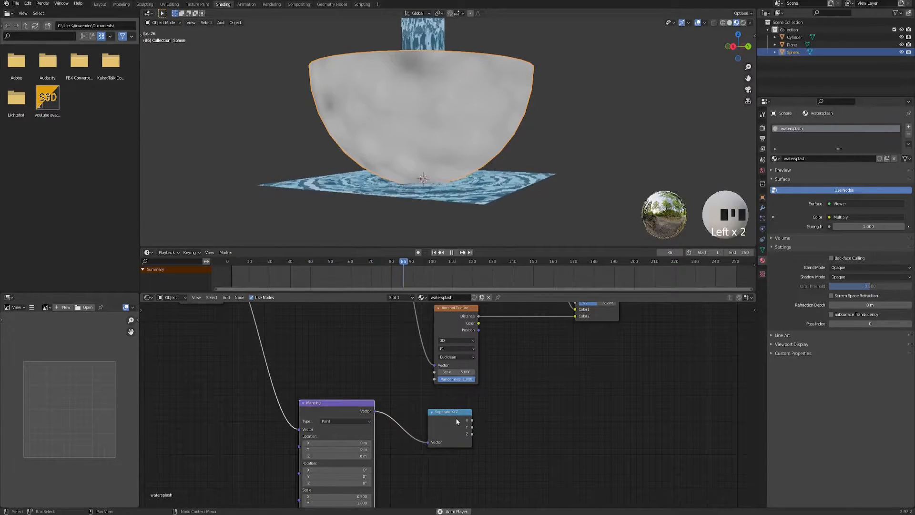
Step: Cycle the Separate XYZ outputs to preview the Z channel on the half sphere
left_click(450, 416, "ctrl+shift")
left_click(452, 417, "ctrl+shift")
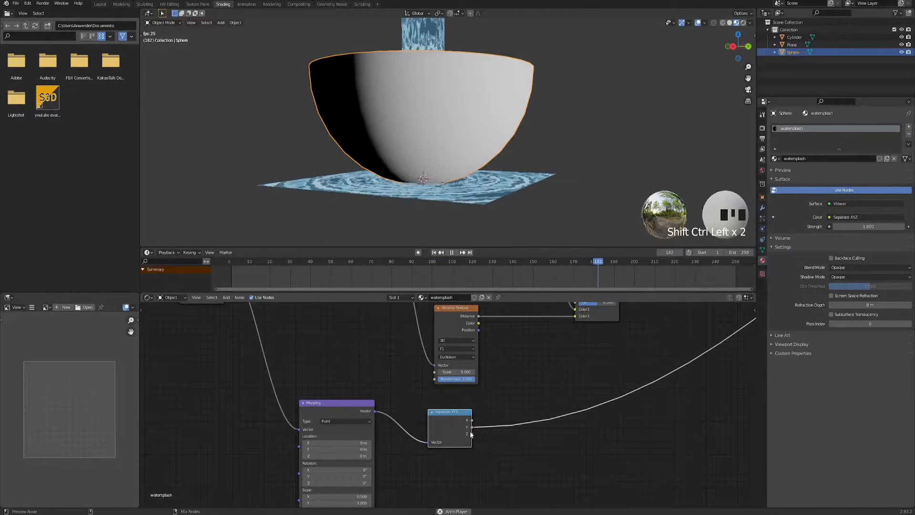
left_click(451, 419, "ctrl+shift")
middle_click_drag(412, 164, 425, 179)
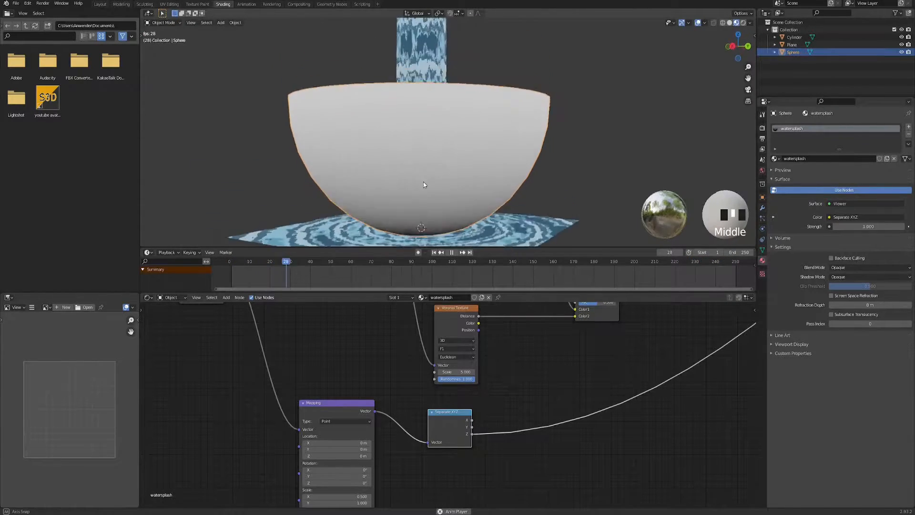
Step: Insert a ColorRamp node on the Separate XYZ's Z output
scroll(542, 388, "down", 3)
key("space")
type("colorramp")
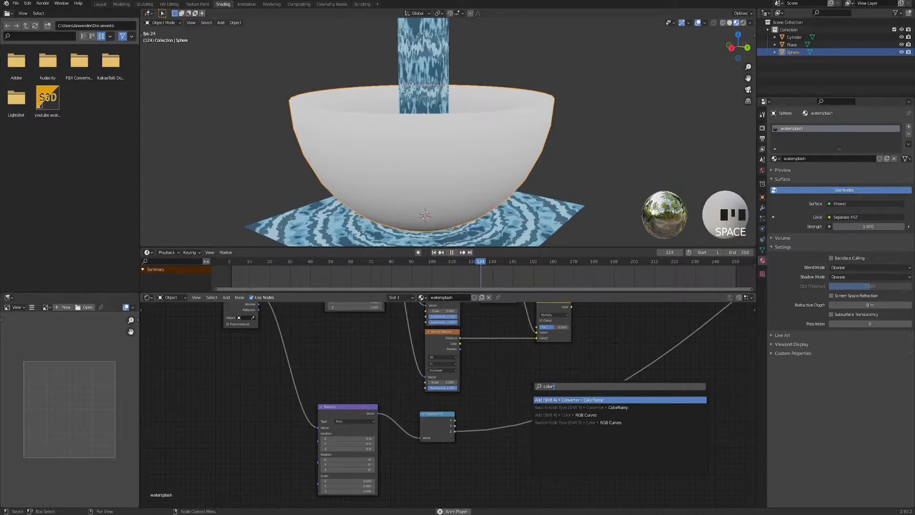
key("Return")
left_click(493, 418)
scroll(499, 428, "up", 3)
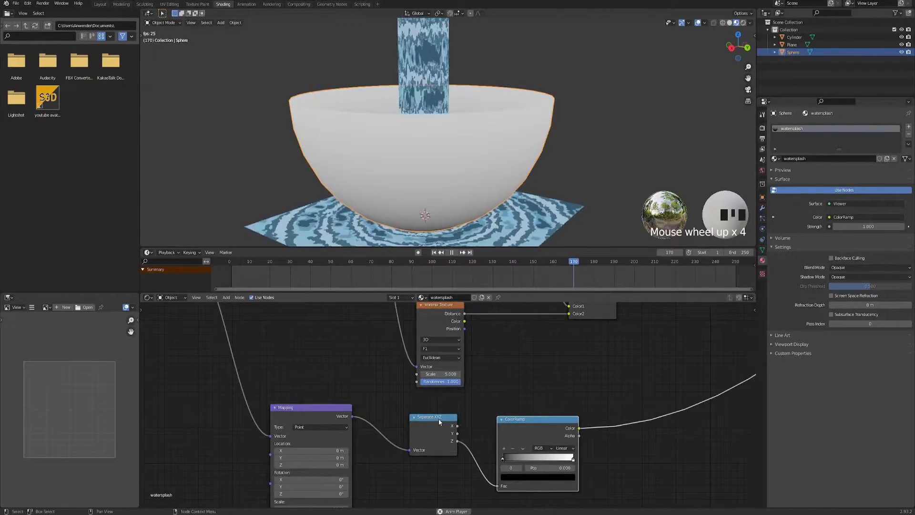
Step: Reverse the ColorRamp so it runs from white to black, with the black stop at about 0.771
mouse_move(508, 457)
left_mouse_down()
mouse_move(567, 457)
mouse_move(498, 458)
left_mouse_up()
left_click_drag(565, 455, 573, 460)
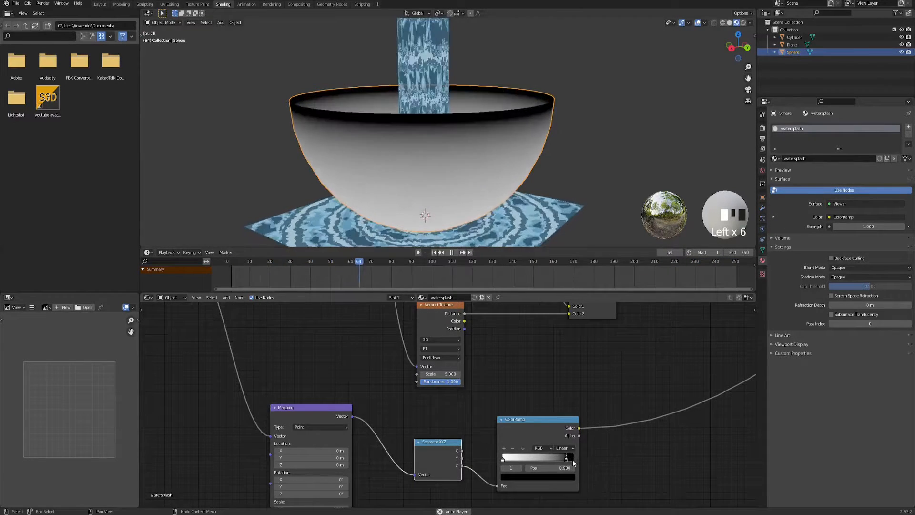
middle_click_drag(470, 175, 498, 165)
left_click_drag(559, 458, 557, 460)
Step: Add a Math node to the right of the yellow Multiply node
middle_click_drag(561, 371, 508, 399)
scroll(476, 391, "down", 4)
key("space")
type("mi")
key("space")
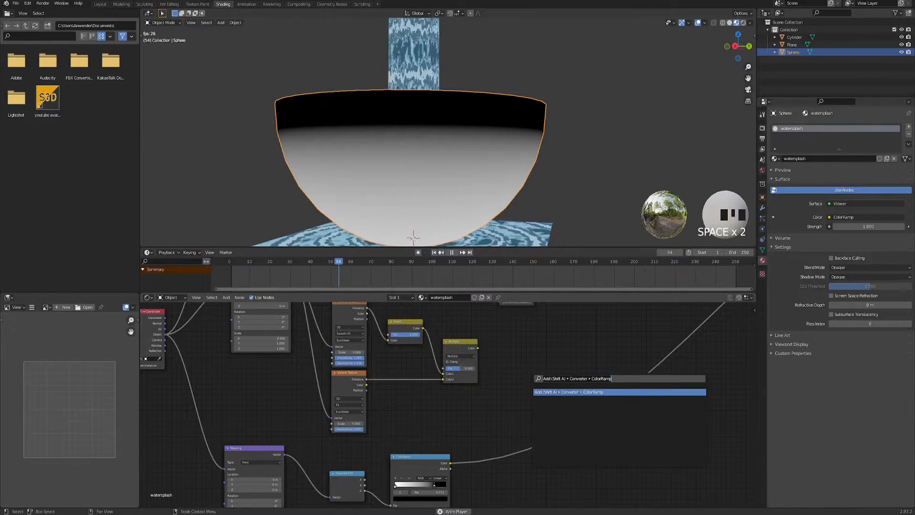
type("math")
key("Return")
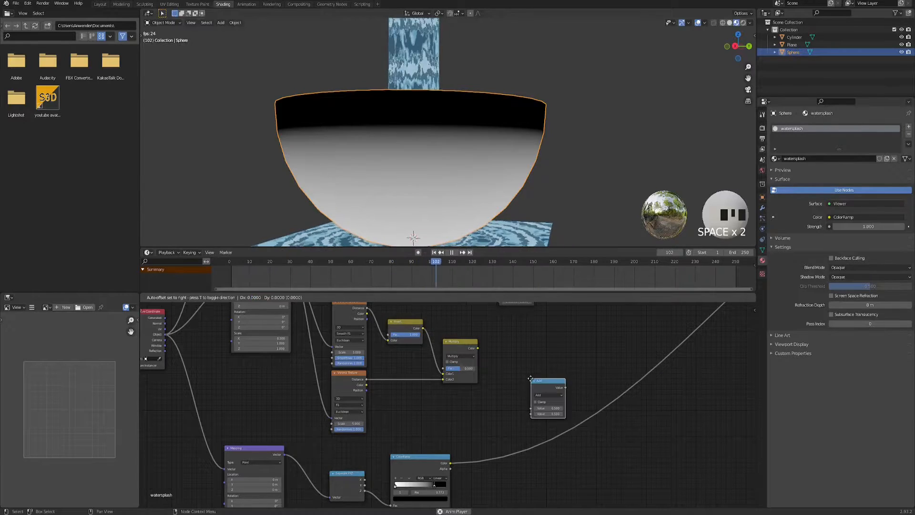
left_click(544, 361)
scroll(543, 361, "up", 3)
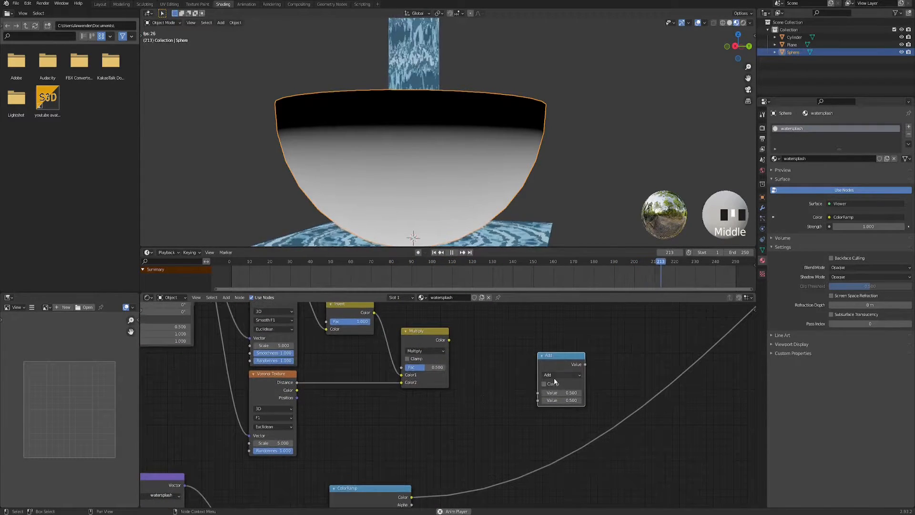
Step: Set the Math node to Multiply, feed it the Mix node's Color and the ColorRamp's Color, and preview the result on the half sphere
left_click(561, 375)
left_click(559, 410)
scroll(429, 401, "down", 1)
left_click_drag(448, 350, 525, 394)
middle_click_drag(433, 433, 406, 411)
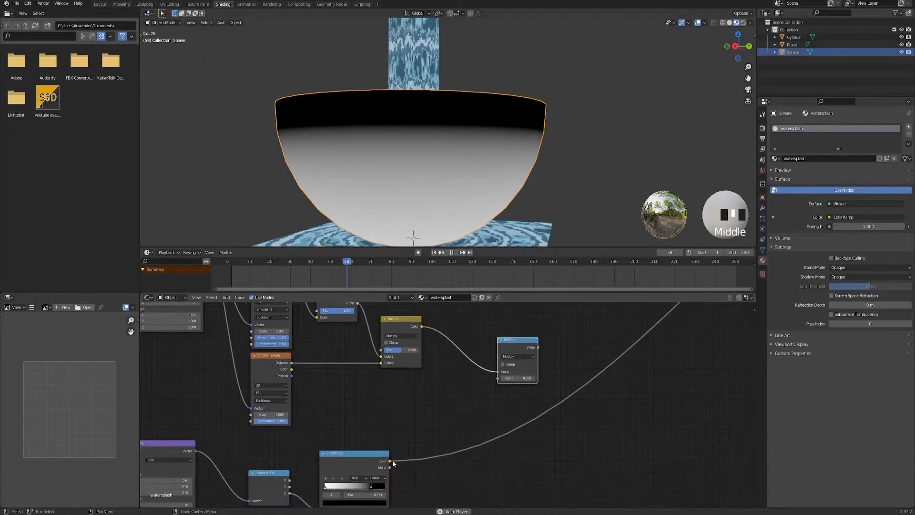
left_click_drag(389, 461, 497, 377)
middle_click_drag(498, 378, 443, 419)
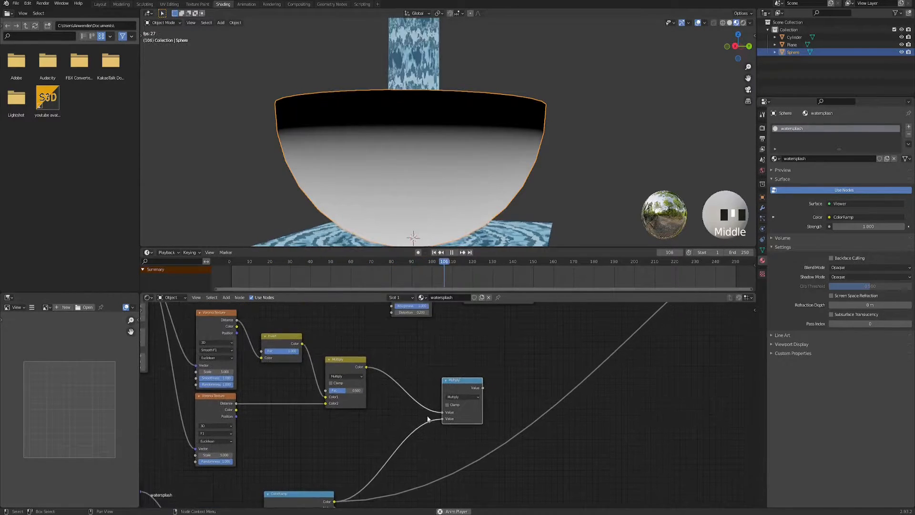
left_click(463, 382, "ctrl+shift")
Step: Compare previews of the ColorRamp, the Mix Multiply node and the Math Multiply node on the half sphere
middle_click_drag(415, 167, 412, 163, "shift")
middle_click_drag(348, 434, 397, 366)
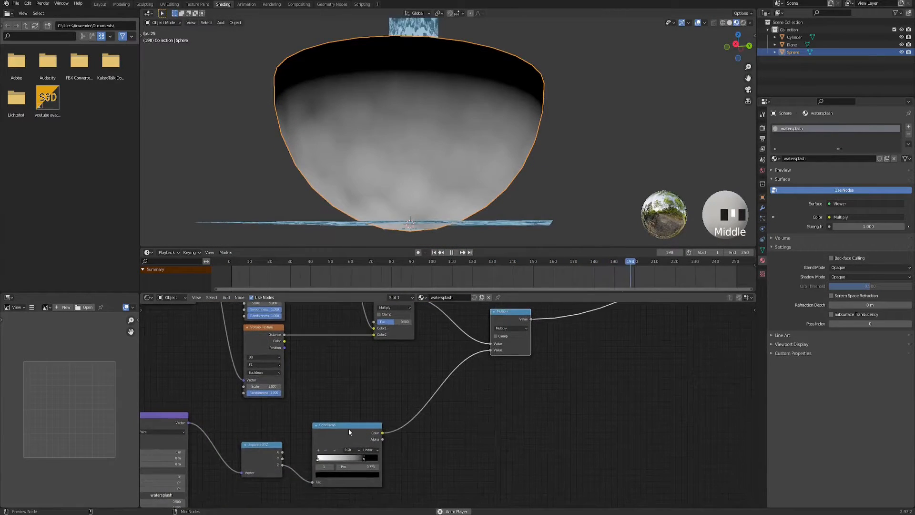
left_click(351, 428, "ctrl+shift")
middle_click_drag(457, 370, 453, 427)
left_click(389, 365, "ctrl+shift")
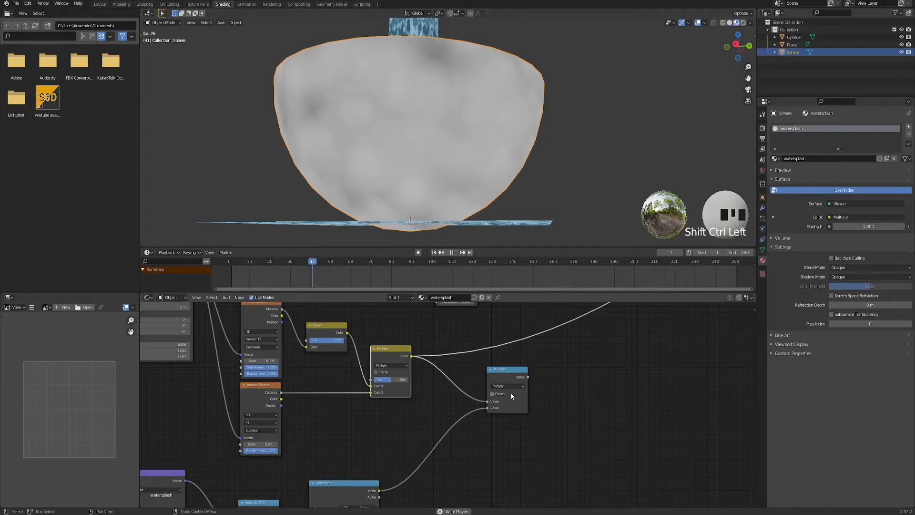
left_click(354, 487, "ctrl+shift")
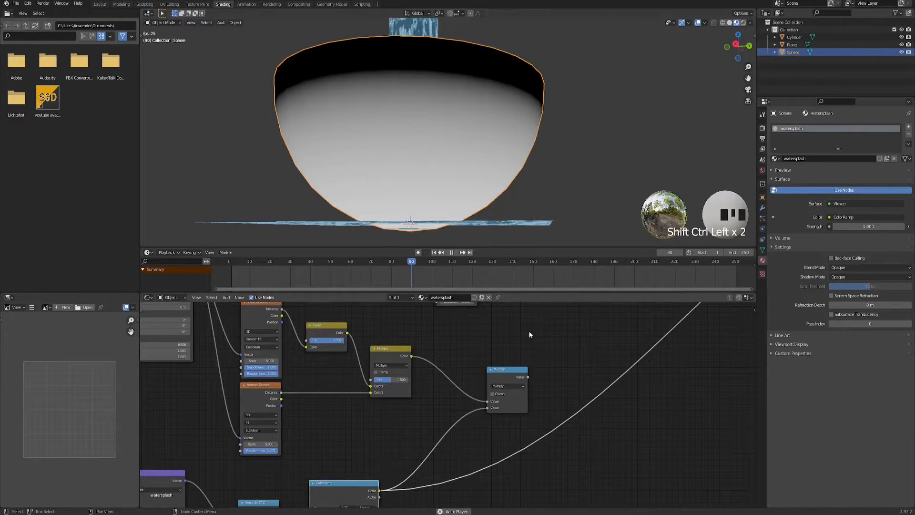
left_click(499, 373, "ctrl+shift")
middle_click_drag(487, 111, 436, 151)
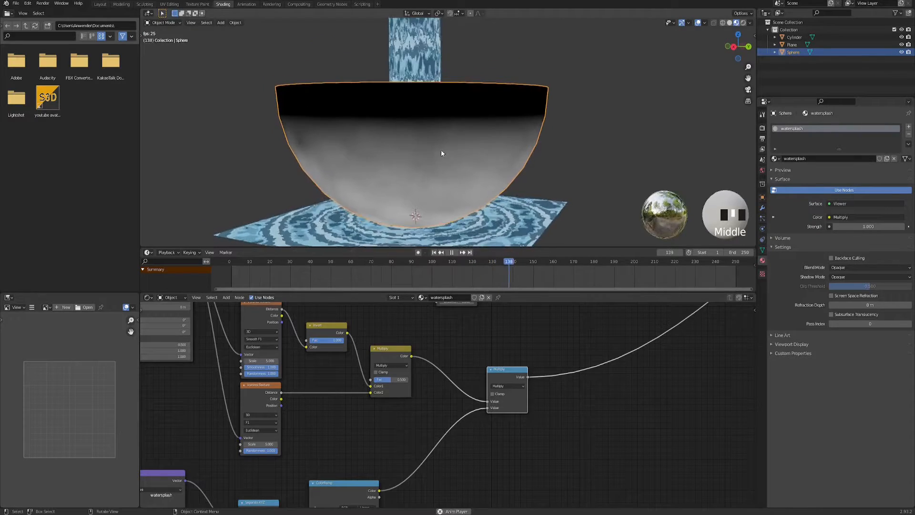
Step: Insert a second ColorRamp node after the Math Multiply node
left_click_drag(505, 372, 509, 388)
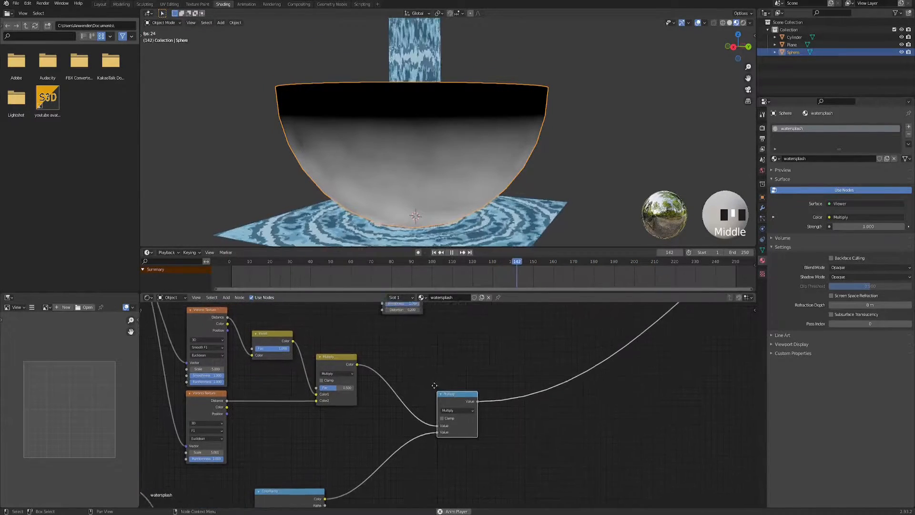
middle_click_drag(523, 349, 498, 361)
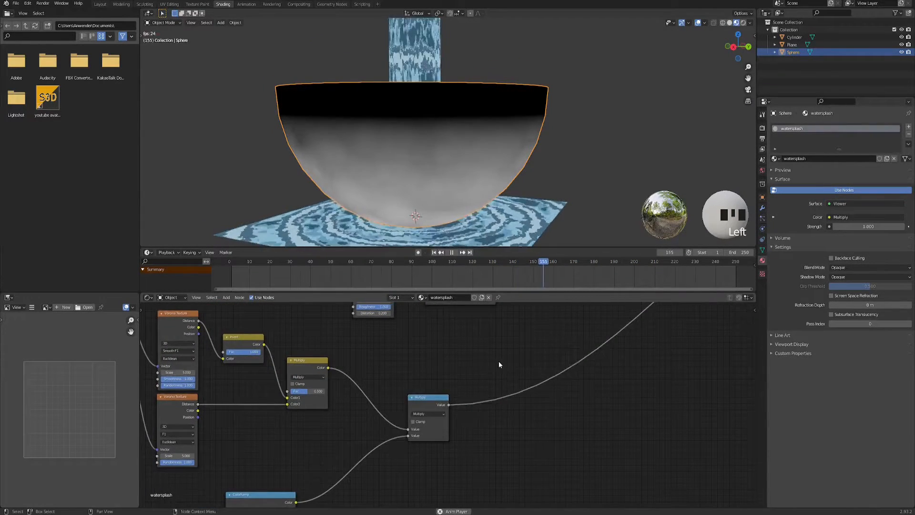
key("space")
type("color")
key("Return")
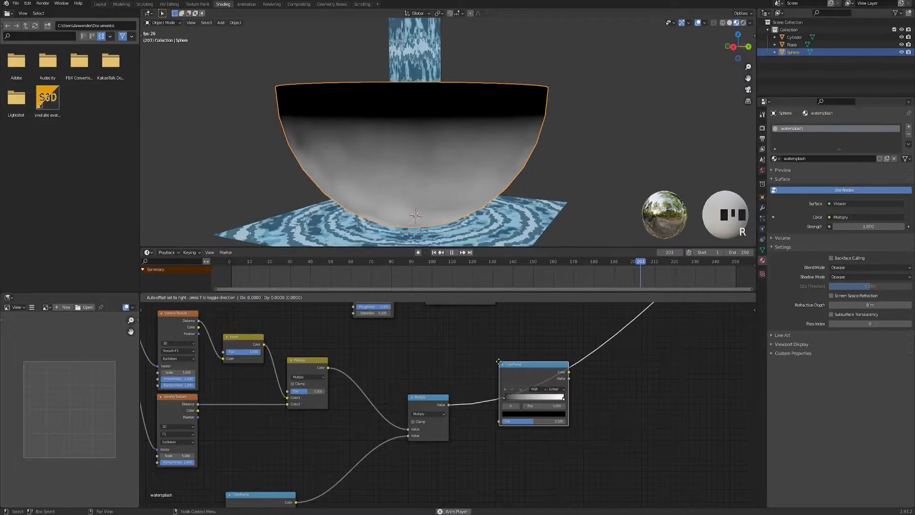
left_click(491, 377)
scroll(587, 416, "up", 2)
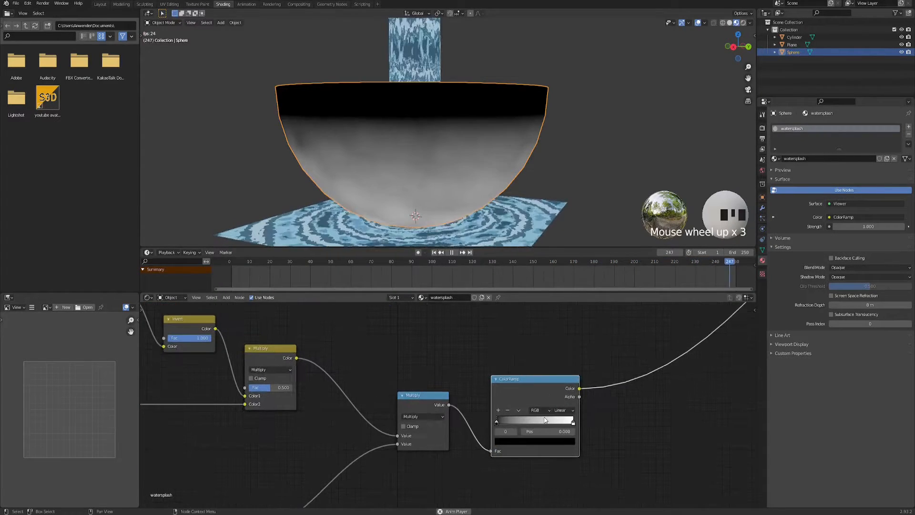
Step: Set the new ColorRamp to Constant interpolation with the white stop at about 0.118, and check the splash edge on the half sphere
middle_click_drag(587, 416, 516, 416)
left_click(492, 410)
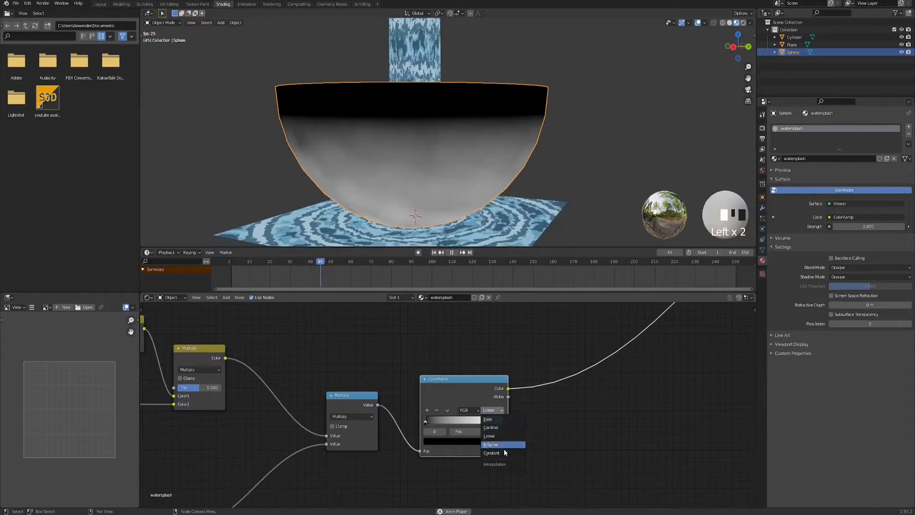
left_click(499, 451)
left_click_drag(502, 422, 461, 427)
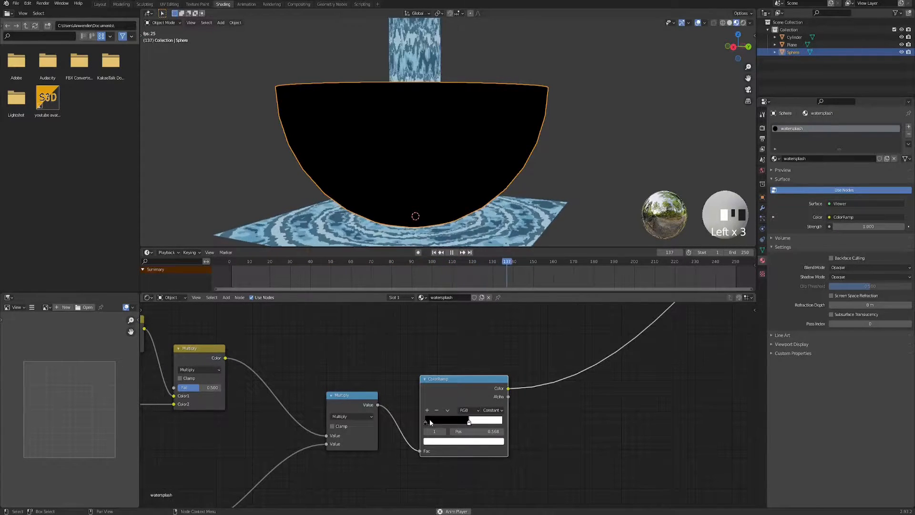
left_click_drag(428, 422, 466, 413)
middle_click_drag(421, 196, 428, 175)
scroll(429, 167, "down", 2)
middle_click_drag(489, 166, 477, 165)
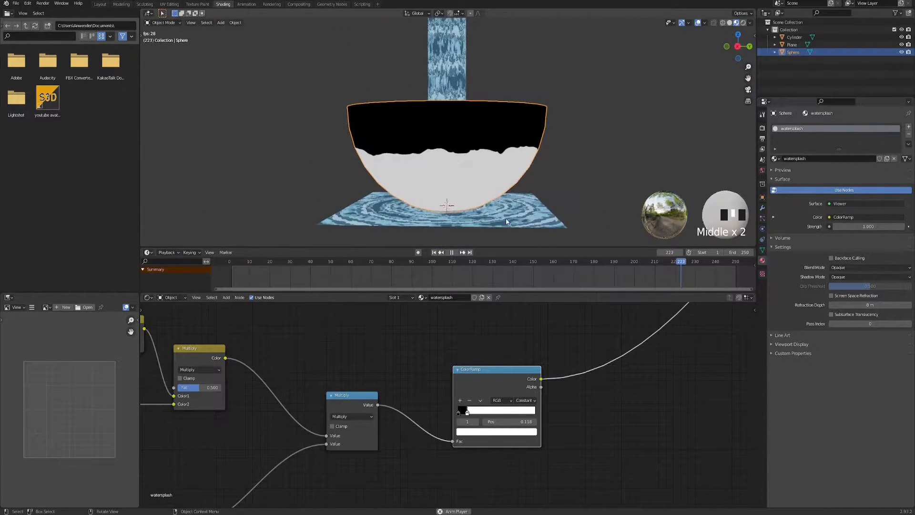
Step: Set the scale of the Smooth F1 Voronoi Texture in the watersplash material to 15
scroll(395, 401, "down", 9)
middle_click_drag(391, 400, 578, 386)
scroll(416, 383, "up", 9)
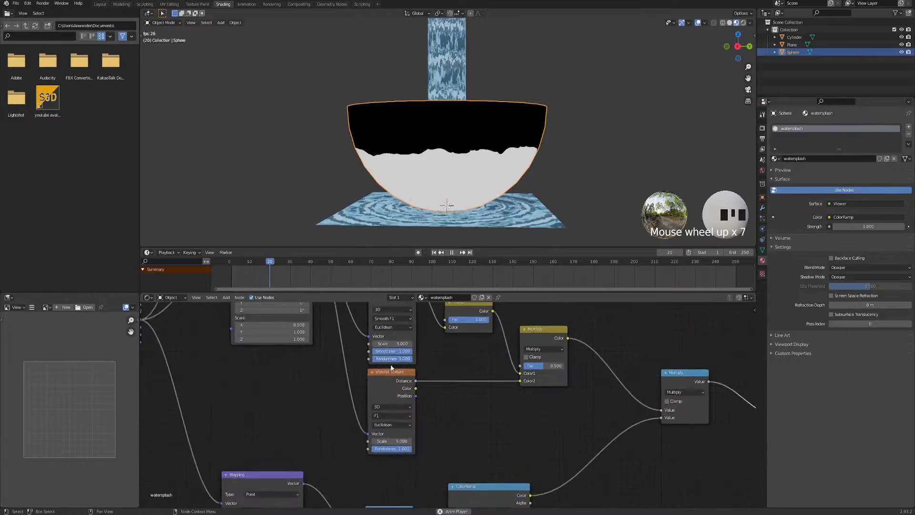
middle_click_drag(450, 366, 475, 410)
middle_click_drag(439, 439, 437, 423)
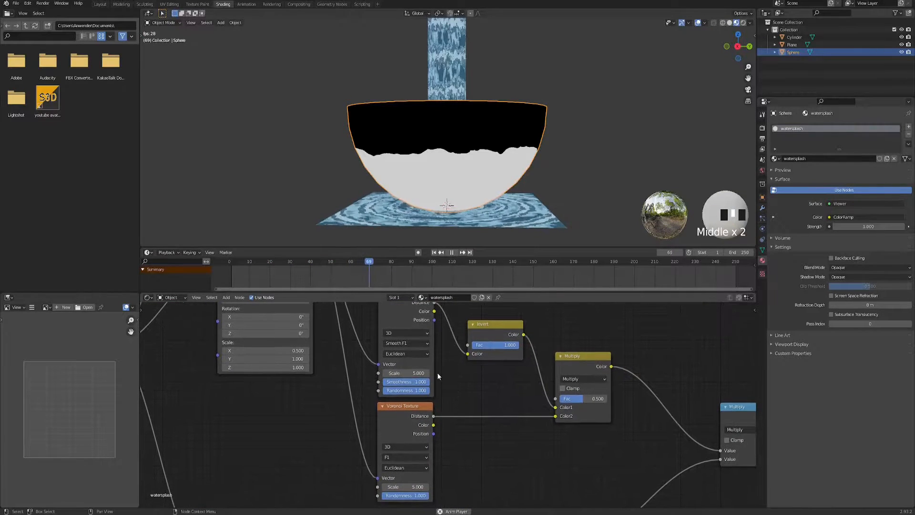
left_click_drag(400, 372, 483, 373)
left_click(398, 373)
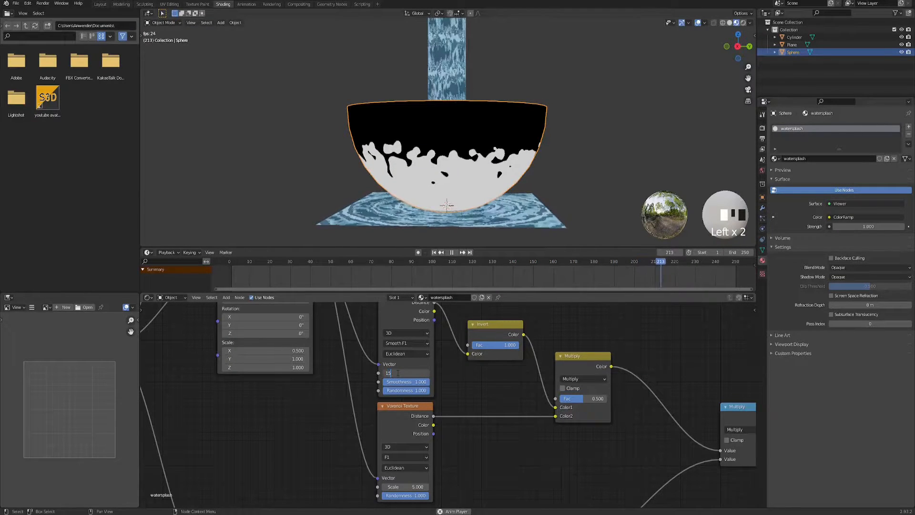
type("15")
key("Return")
Step: Set the F1 Voronoi Texture's scale to 20 and raise the factor of the Multiply colour mix to about 0.883
middle_click_drag(418, 485, 418, 477)
left_click(418, 478)
type("20")
key("Return")
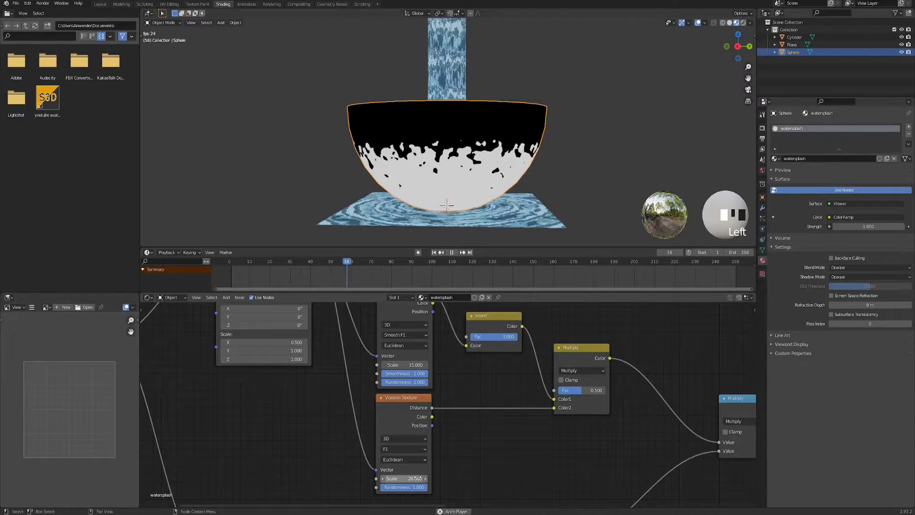
middle_click_drag(521, 408, 512, 420)
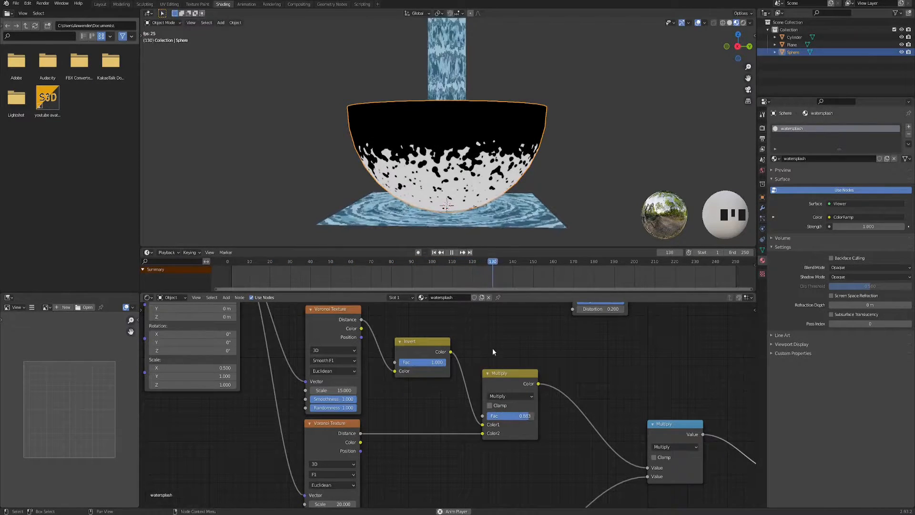
Step: Move the white stop of the final constant ColorRamp to position 0.155
scroll(493, 349, "down", 3)
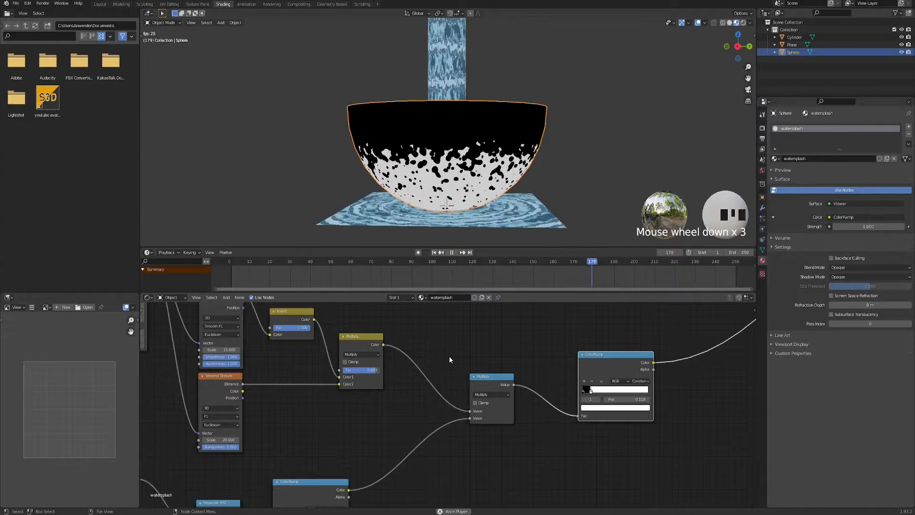
middle_click_drag(449, 359, 330, 364)
scroll(426, 387, "up", 5)
middle_click_drag(428, 384, 364, 401)
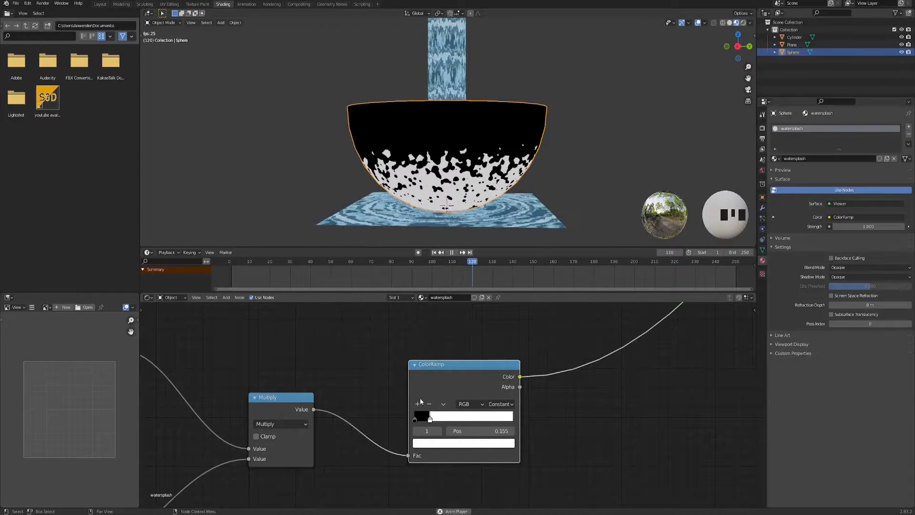
Step: Move the black stop of the linear ColorRamp after Separate XYZ to position 1.000
scroll(427, 409, "down", 4)
middle_click_drag(241, 447, 417, 387)
scroll(418, 388, "up", 3)
middle_click_drag(311, 468, 443, 385)
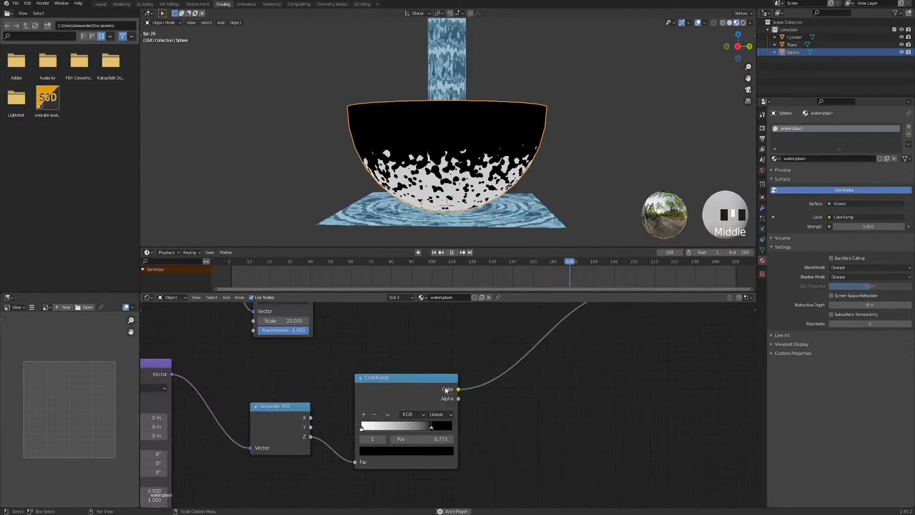
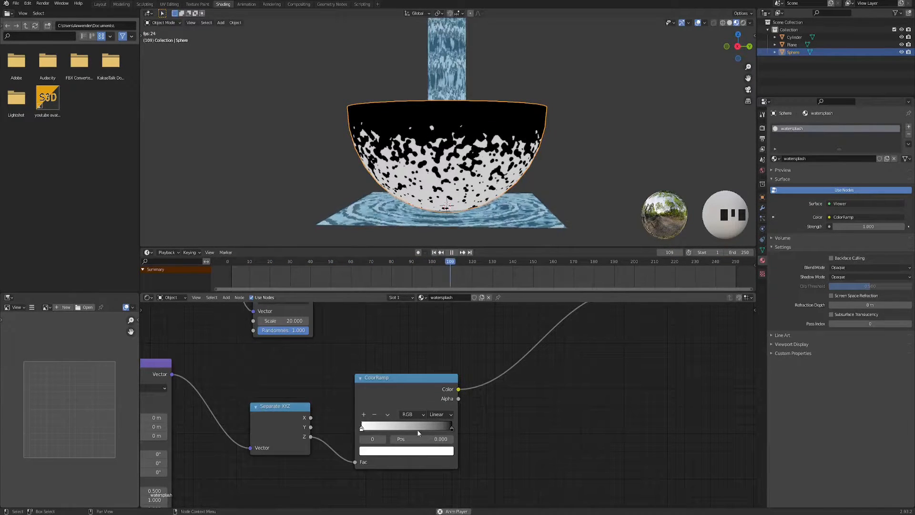
left_click(451, 427)
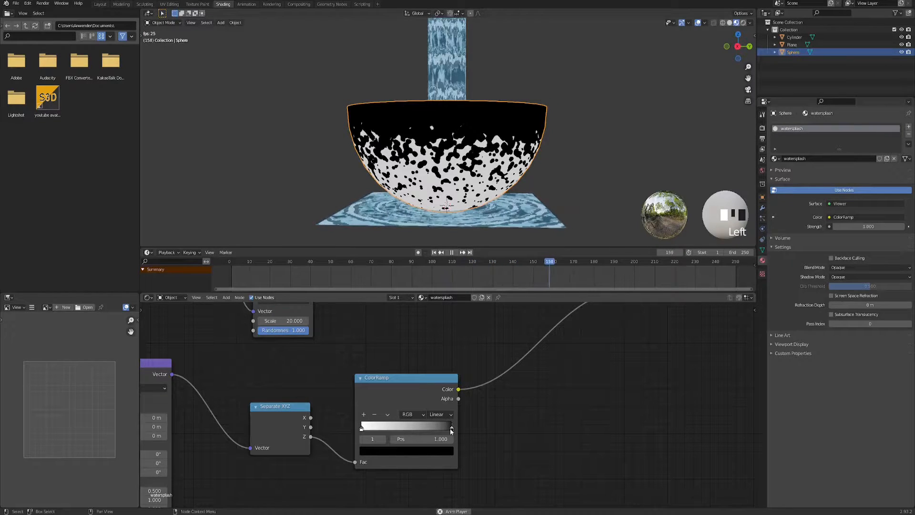
Step: Adjust the white stop of the final constant ColorRamp to about 0.100
middle_click_drag(607, 395, 370, 460)
scroll(501, 419, "down", 2)
middle_click_drag(502, 419, 417, 479)
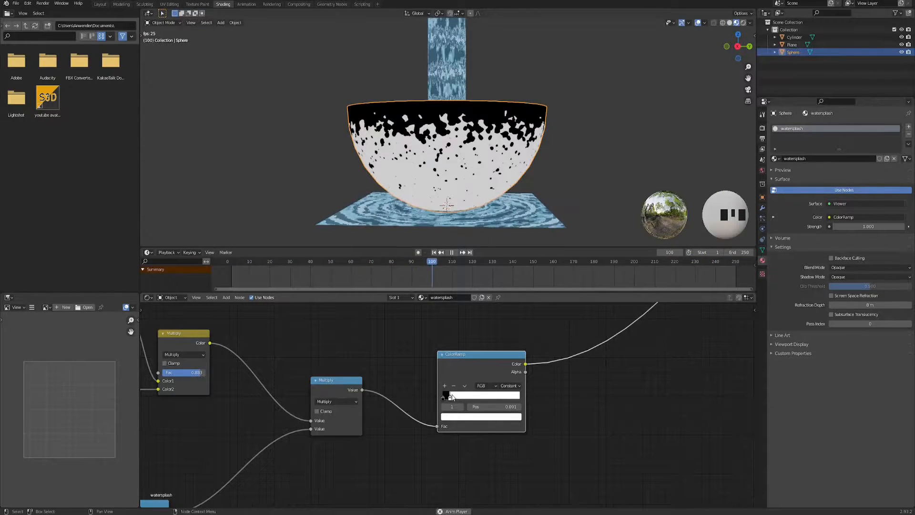
middle_click_drag(387, 352, 371, 371)
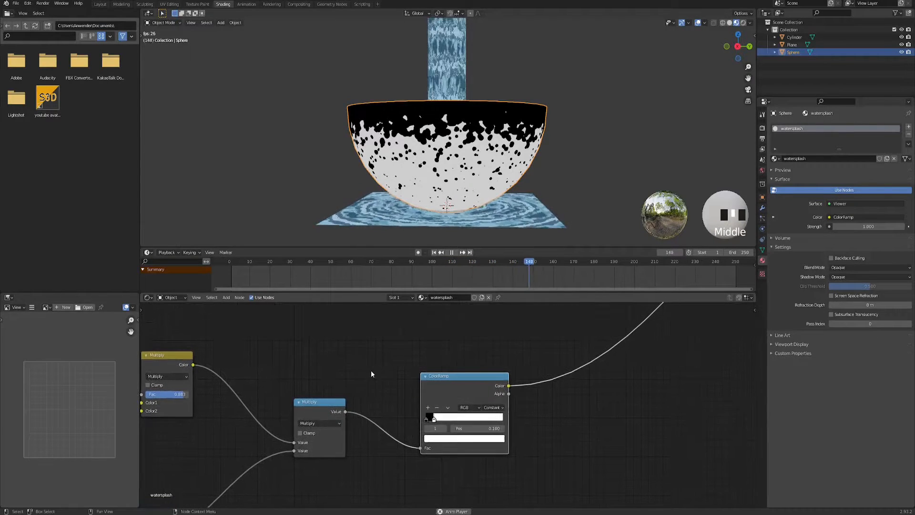
Step: Add a Transparent BSDF node in the free space before the Material Output
middle_click_drag(452, 357, 359, 380)
scroll(390, 361, "down", 3)
mouse_move(359, 414)
middle_mouse_down()
mouse_move(384, 411)
mouse_move(357, 422)
middle_mouse_up()
middle_click_drag(353, 453, 435, 399)
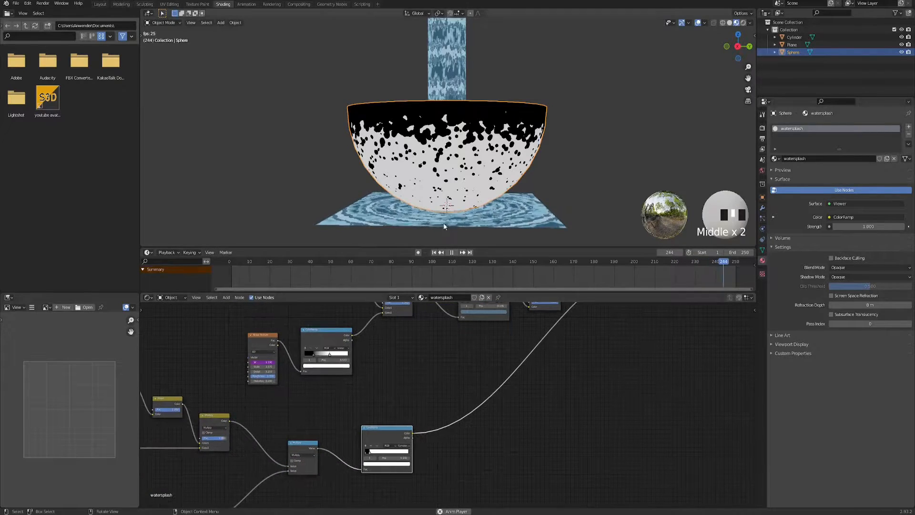
scroll(488, 368, "down", 2)
middle_click_drag(537, 402, 480, 414)
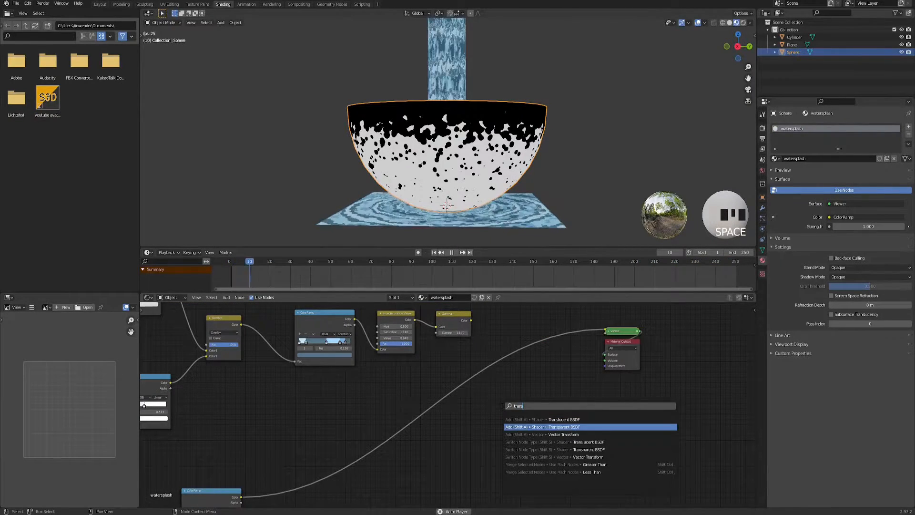
key("Return")
Step: Add an Emission shader after the Gamma node and feed the Gamma colour into its Color input
key("F3")
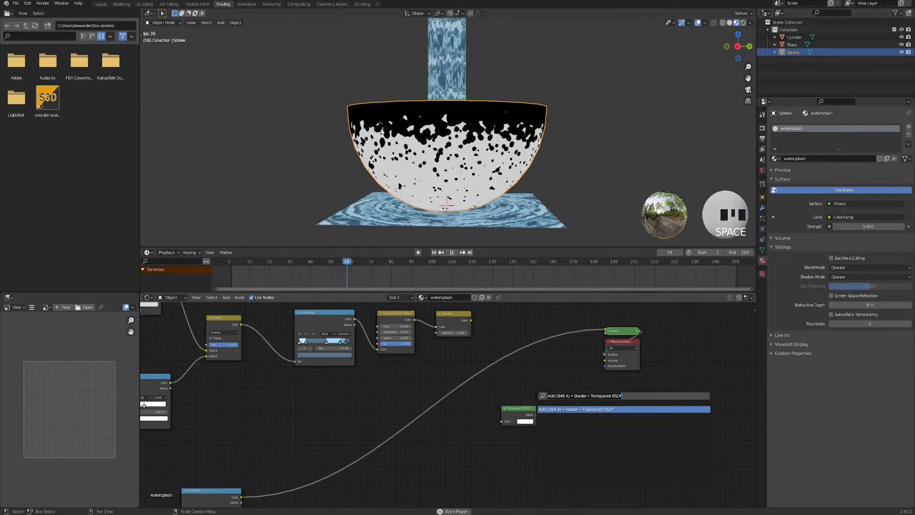
key("Return")
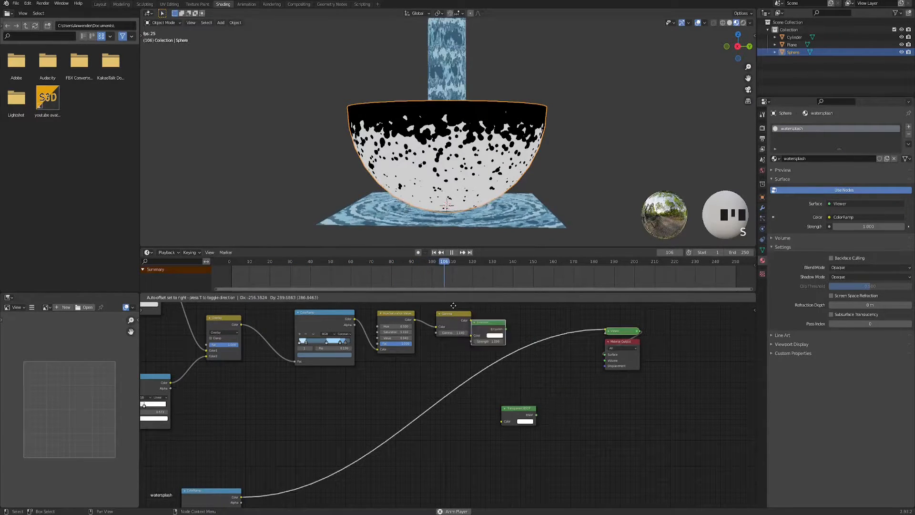
left_click(494, 313)
scroll(435, 362, "up", 4)
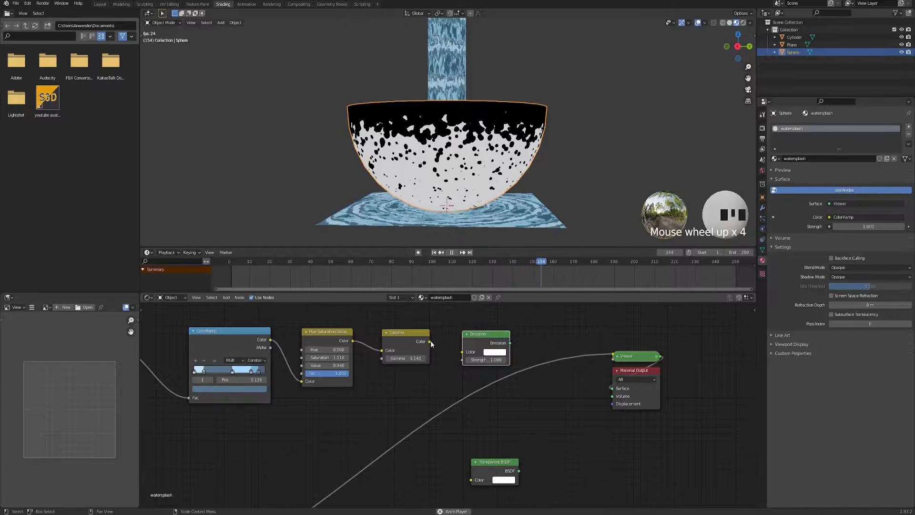
scroll(480, 438, "down", 4)
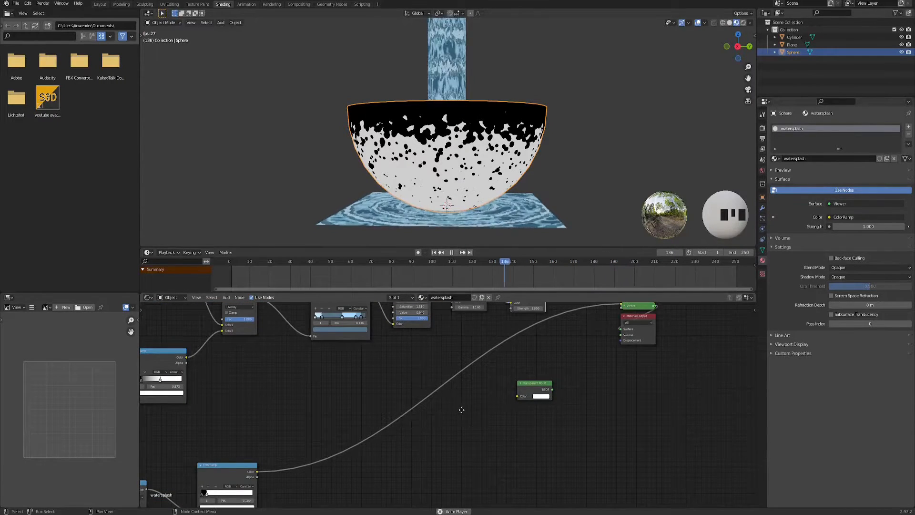
scroll(469, 419, "up", 3)
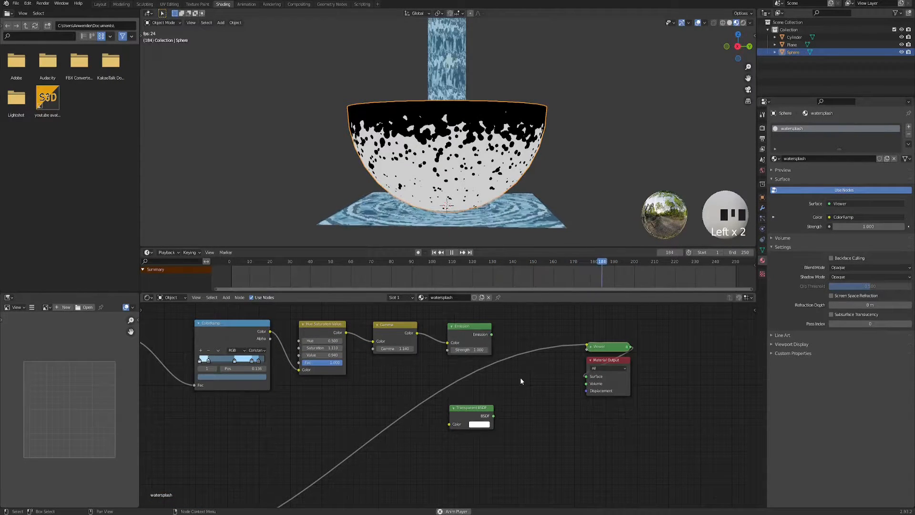
Step: Add a Mix Shader combining Emission and Transparent BSDF, and link its output to the Material Output's Surface
key("space")
type("mixsh")
key("Return")
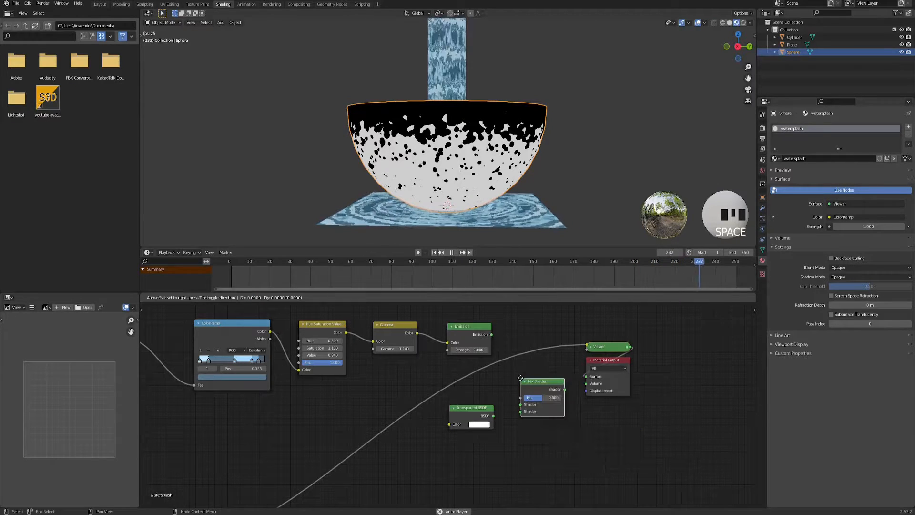
scroll(501, 393, "up", 3)
middle_click_drag(501, 393, 488, 412)
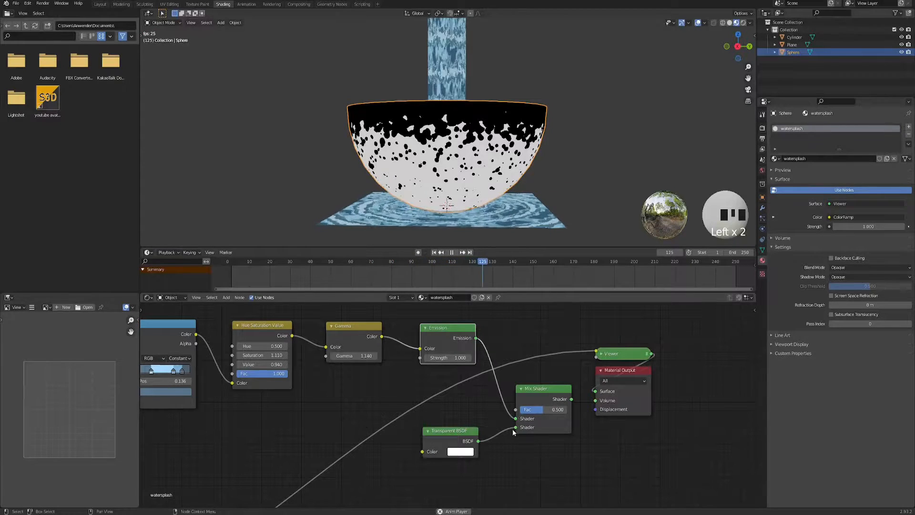
left_click(537, 390, "ctrl+shift")
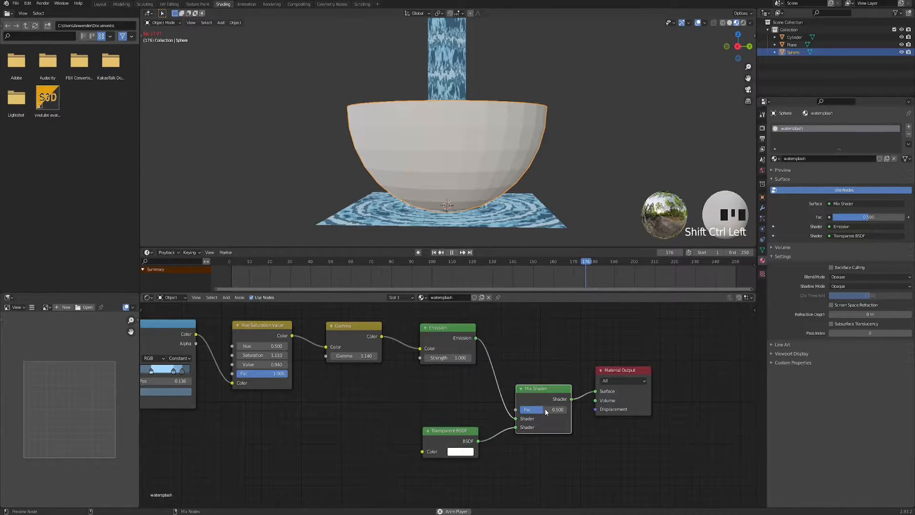
Step: Connect the Color output of the final constant ColorRamp to the Mix Shader's Fac input
scroll(284, 431, "down", 5)
middle_click_drag(285, 430, 350, 432)
left_click_drag(278, 454, 618, 314)
middle_click_drag(511, 333, 356, 413)
scroll(450, 406, "up", 7)
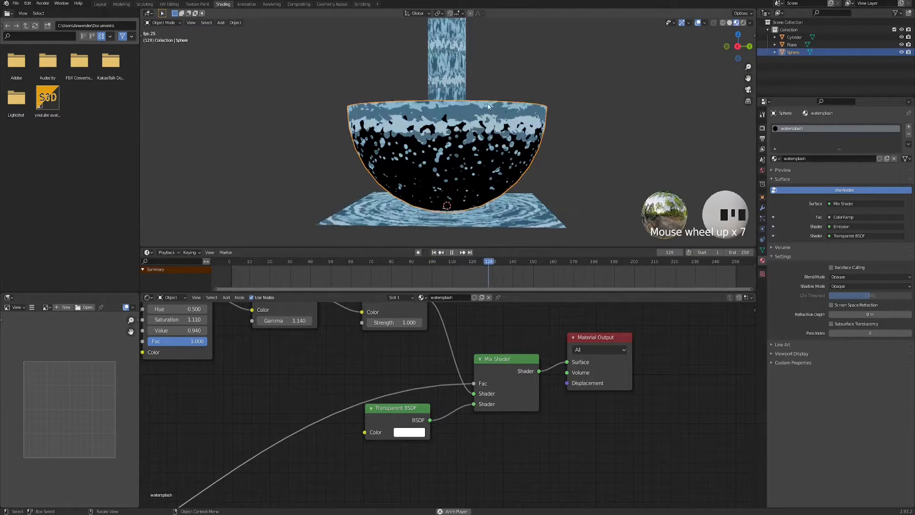
middle_click_drag(487, 107, 491, 133)
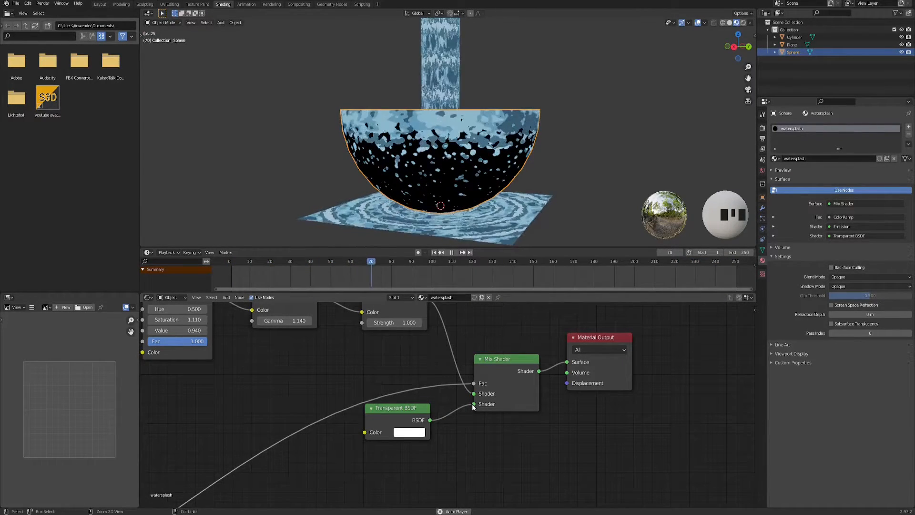
Step: Swap the Mix Shader's two shader inputs so Transparent BSDF comes first and Emission second
left_click_drag(473, 406, 474, 393, "ctrl")
scroll(473, 135, "up", 2)
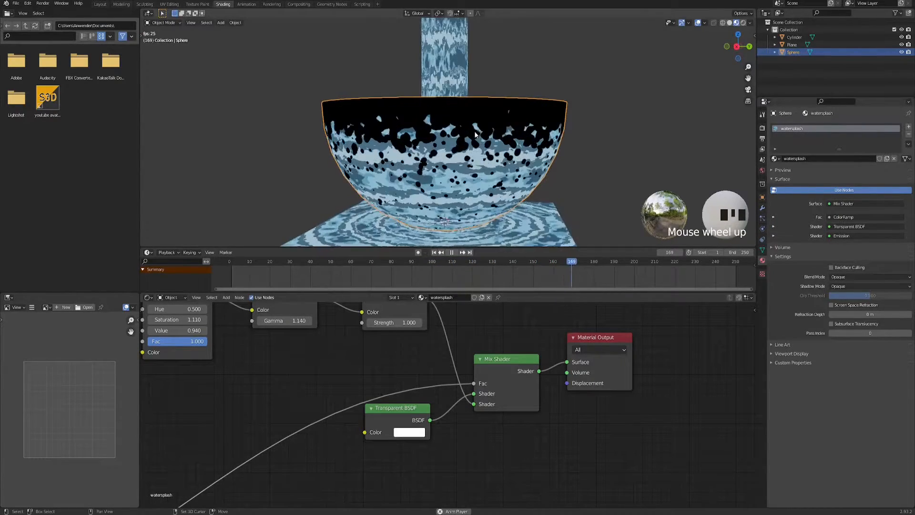
middle_click_drag(473, 135, 360, 100)
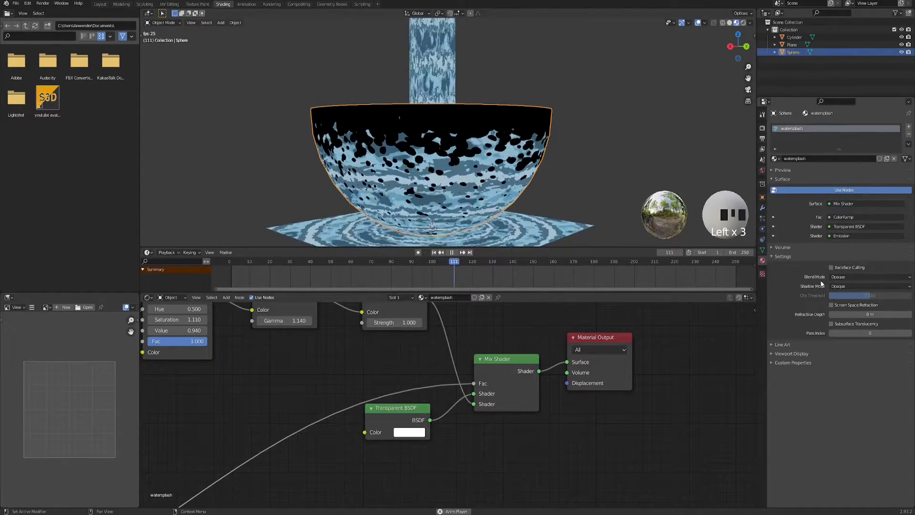
Step: Set the watersplash material's blend mode to Alpha Clip and inspect the splash bowl from several angles
left_click(858, 277)
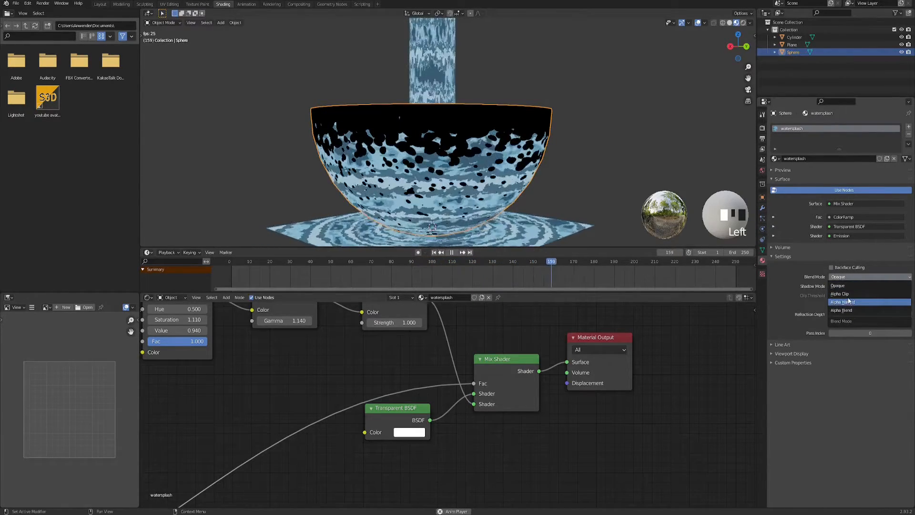
left_click(849, 294)
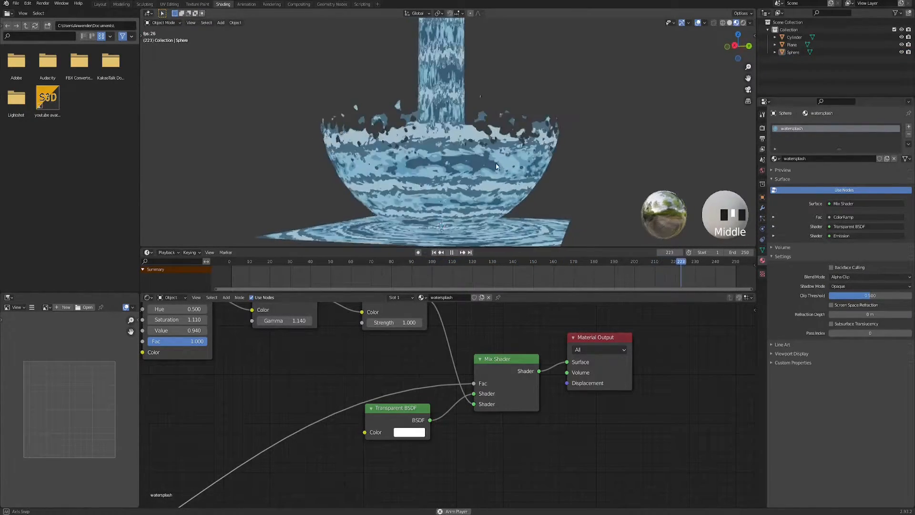
scroll(483, 165, "down", 2)
middle_click_drag(427, 145, 394, 196)
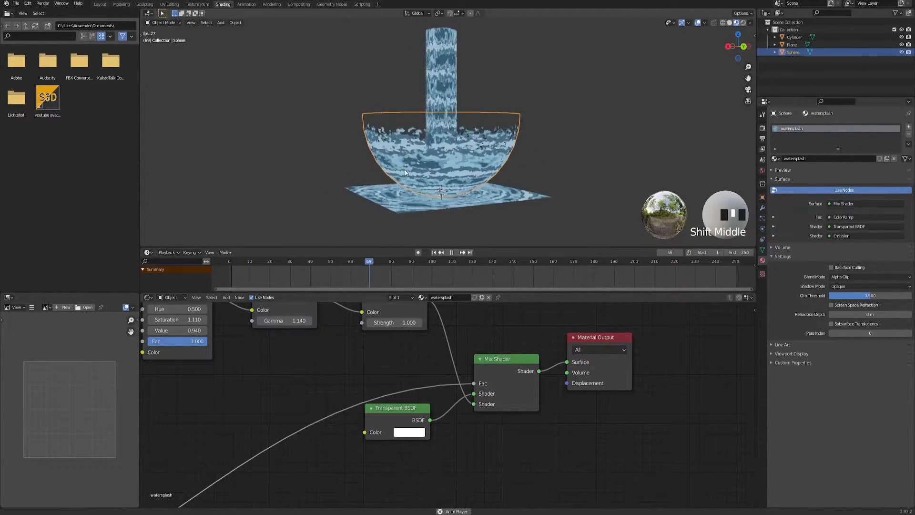
scroll(400, 169, "up", 3)
middle_click_drag(393, 162, 469, 152)
scroll(470, 153, "down", 2)
scroll(464, 182, "up", 2)
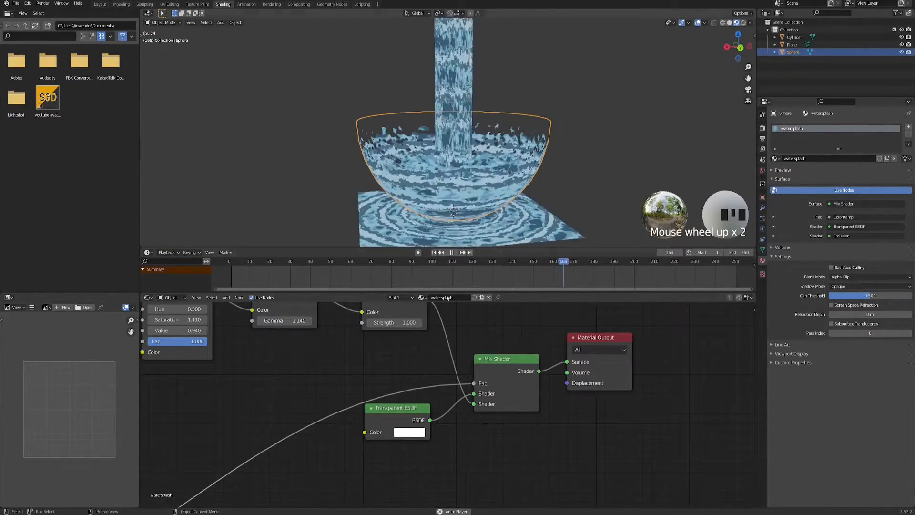
Step: Select the Mapping node that feeds the two Voronoi Textures and shift it slightly downward
scroll(449, 398, "down", 10)
middle_click_drag(329, 420, 539, 360)
middle_click_drag(286, 425, 417, 386)
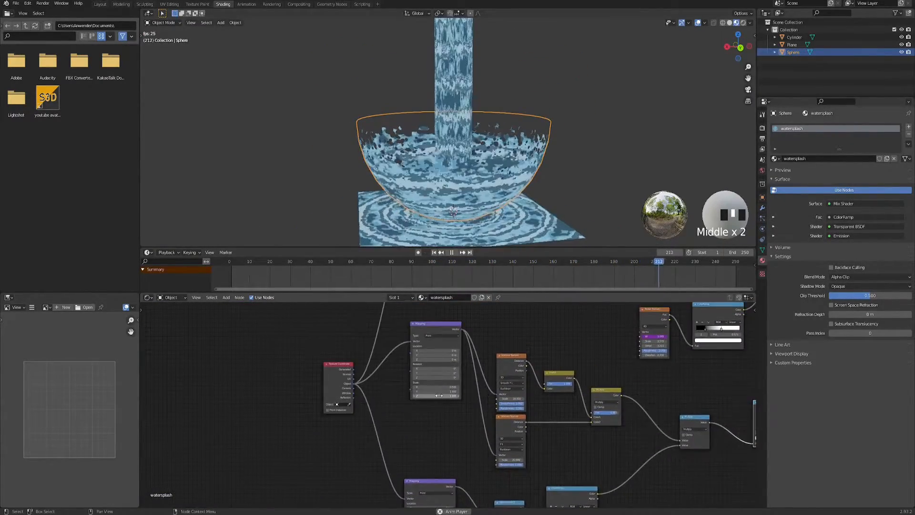
scroll(417, 387, "up", 3)
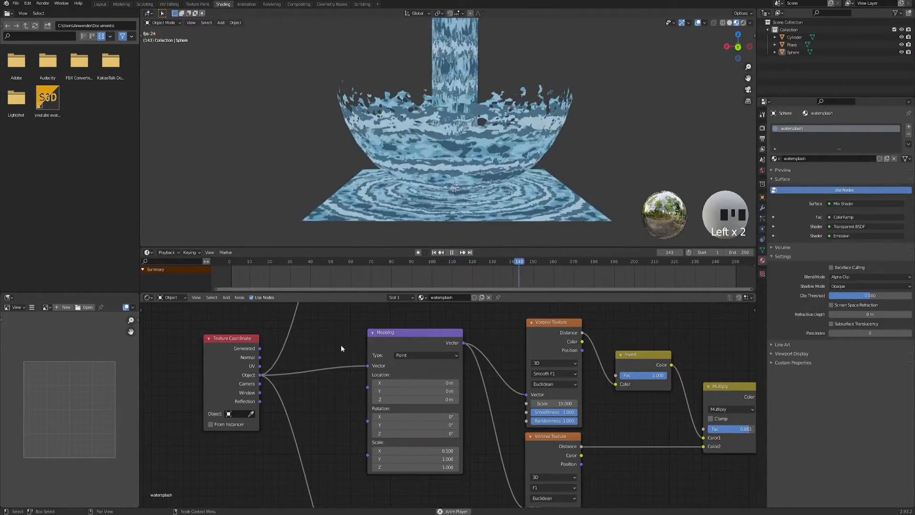
middle_click_drag(343, 340, 333, 340)
scroll(372, 348, "up", 2)
left_click_drag(405, 332, 403, 345)
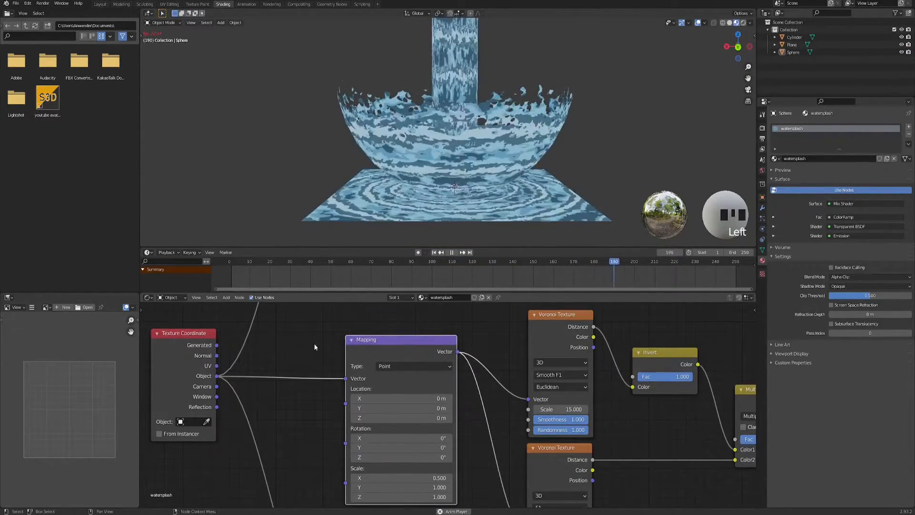
Step: Animate the Z location of the Mapping node feeding the two Voronoi Textures with the driver expression #frame/80
scroll(314, 343, "down", 1)
middle_click_drag(509, 439, 488, 437)
scroll(490, 438, "up", 2)
middle_click_drag(257, 407, 300, 418)
scroll(293, 410, "up", 3)
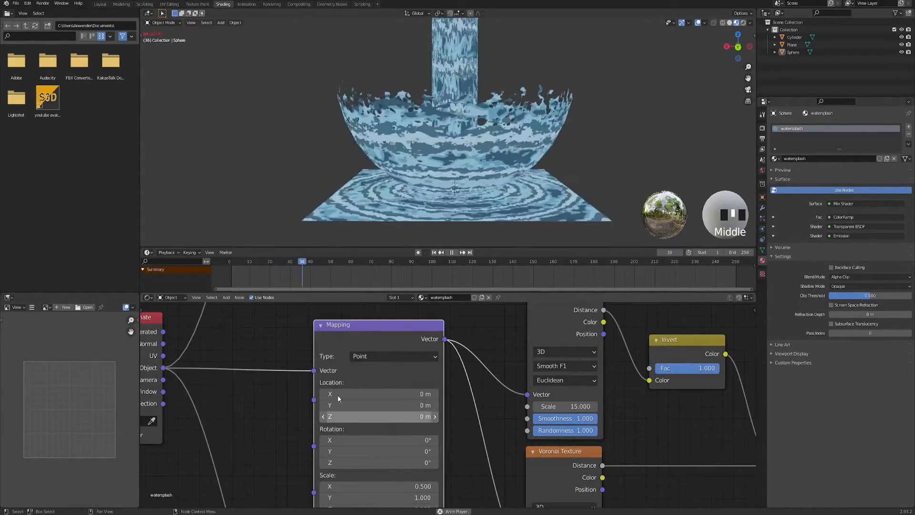
type("#fr")
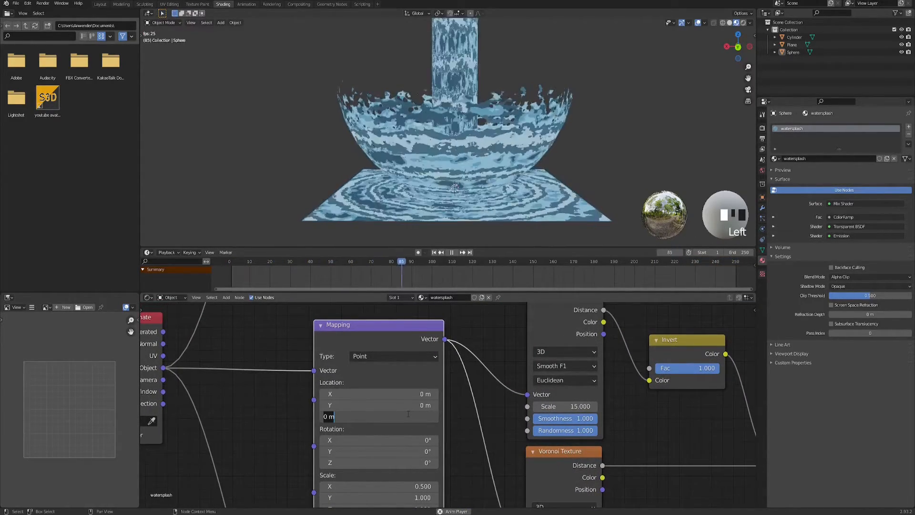
type("ame")
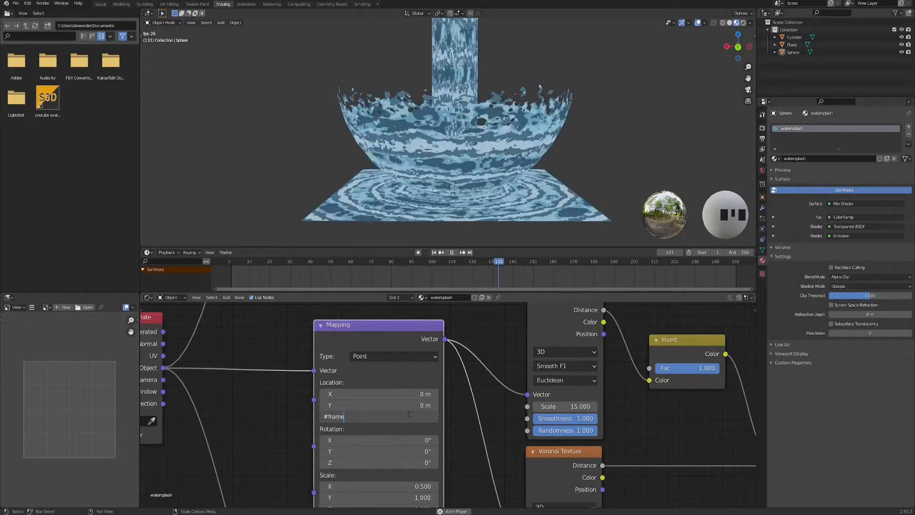
type("/80")
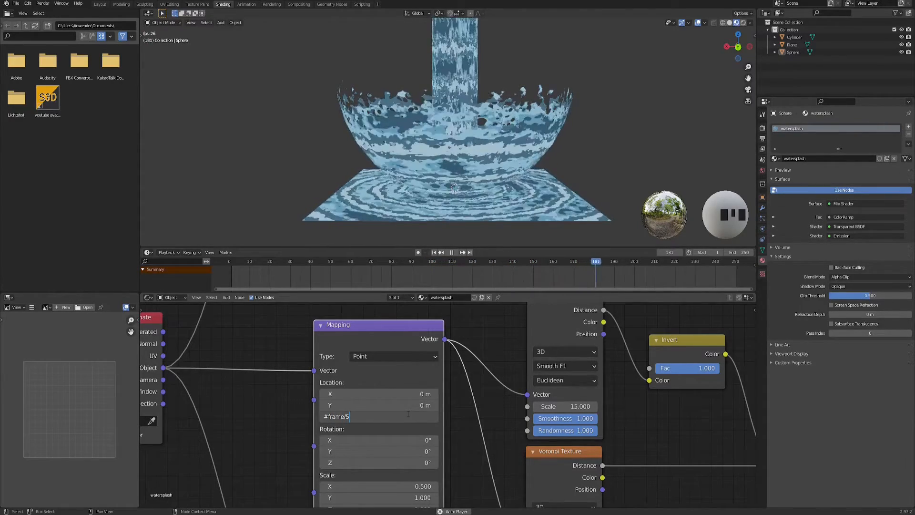
key("Return")
middle_click_drag(508, 174, 548, 94)
scroll(508, 155, "up", 2)
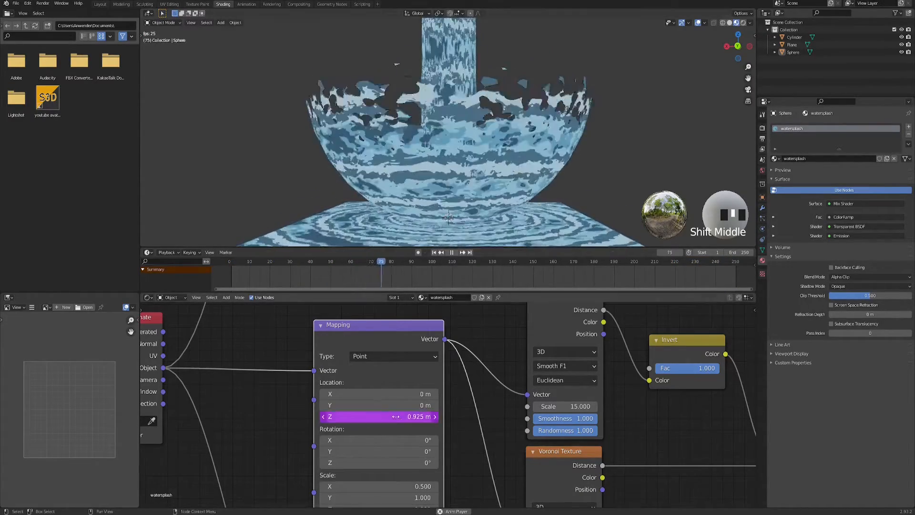
Step: Reverse the Mapping node's Z location animation by changing its driver expression to -frame/80
left_click(385, 417)
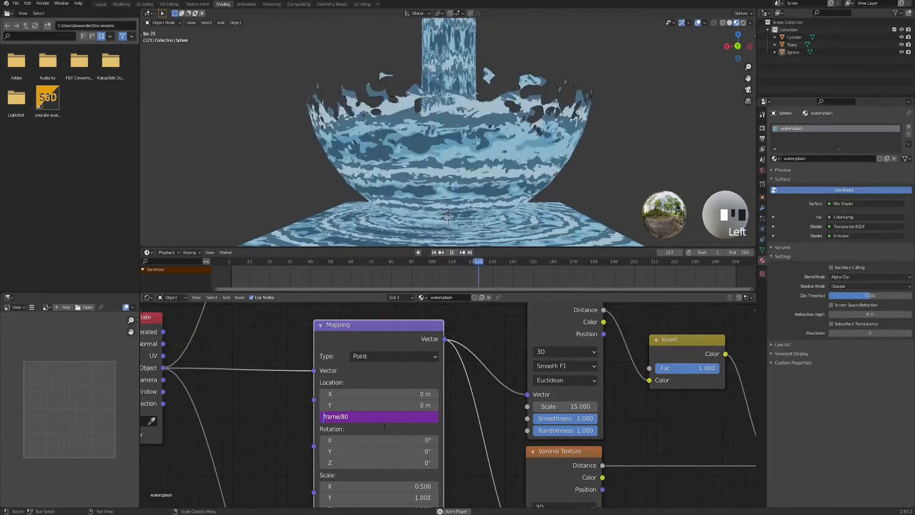
key("Return")
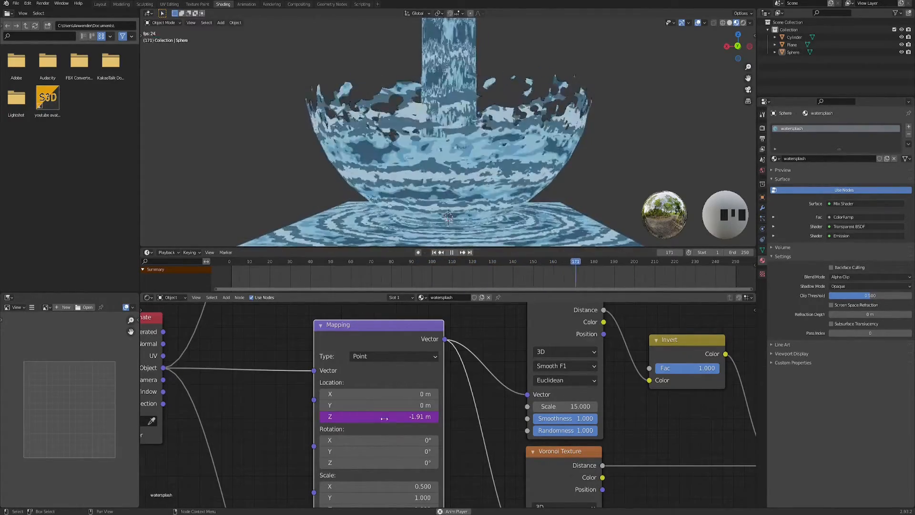
middle_click_drag(530, 93, 506, 77, "shift")
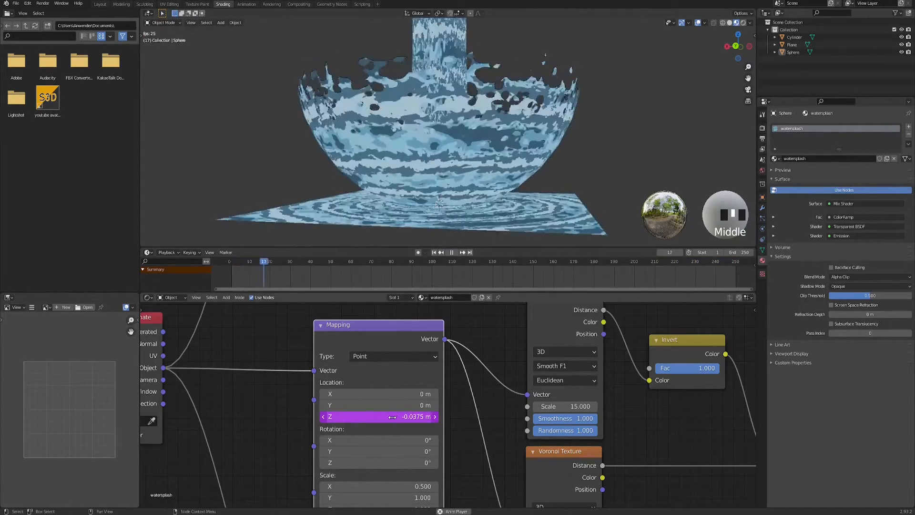
Step: Speed up the Mapping node's Z location animation with the driver expression -frame/50
left_click(395, 416)
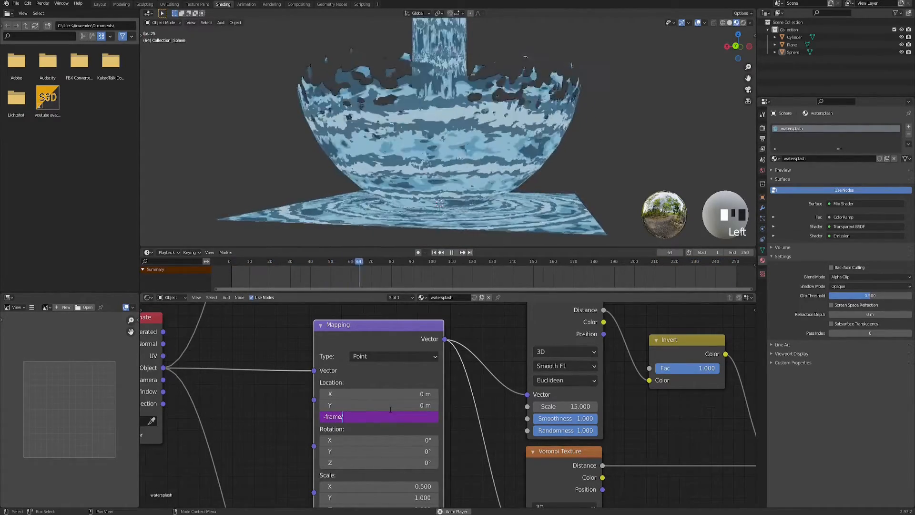
key("Return")
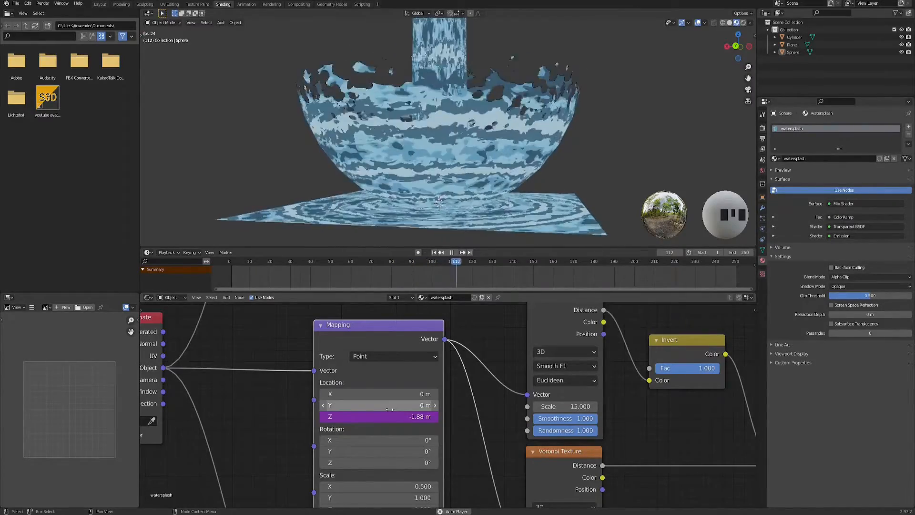
key("KP_Enter")
Step: Set the Mapping node's Z location driver expression to -frame/40 and inspect the animated splash in the viewport
left_click(386, 418)
left_click(386, 418)
key("Right")
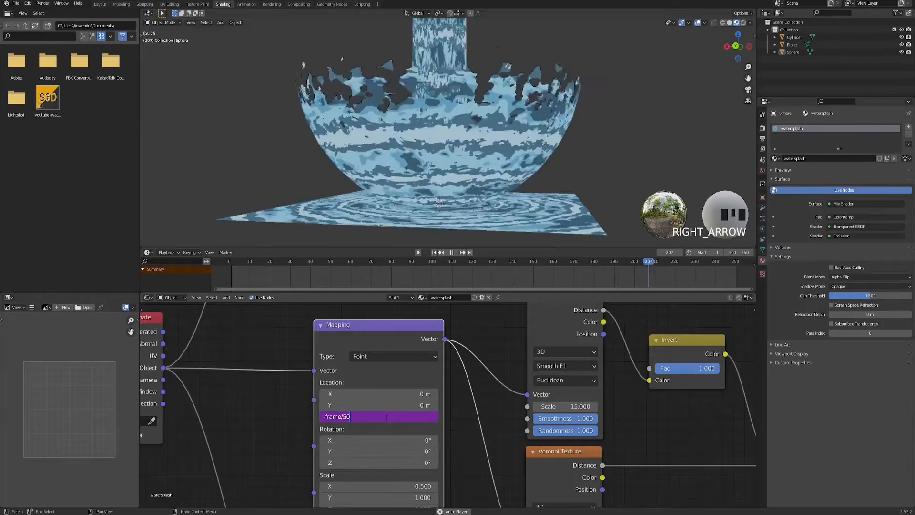
key("BackSpace")
key("BackSpace")
type("40")
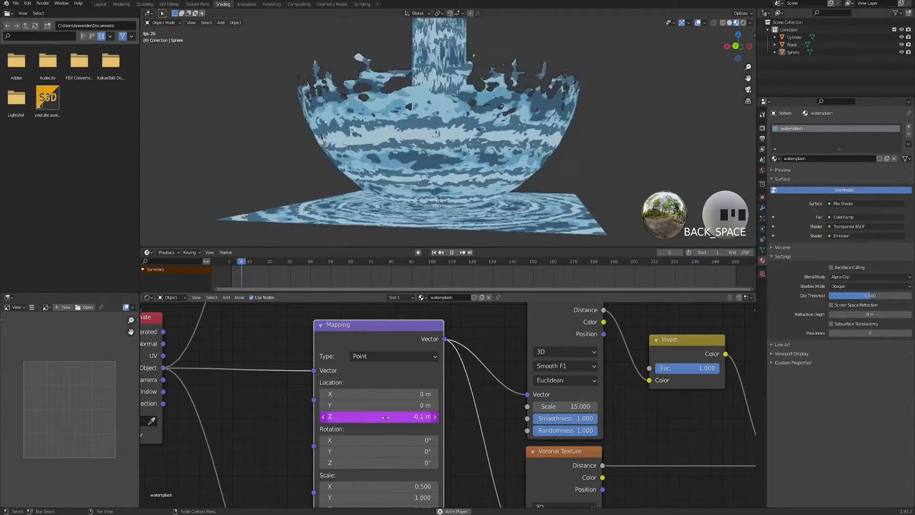
key("Return")
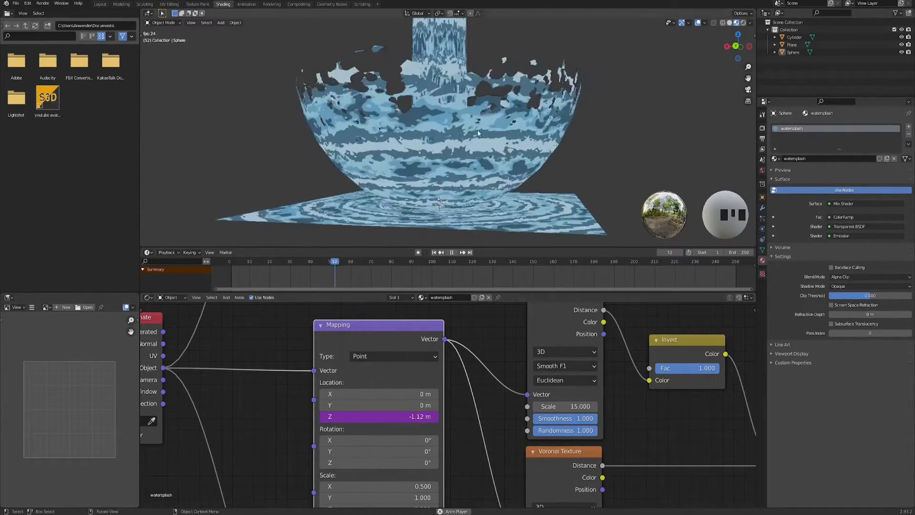
scroll(490, 174, "down", 2)
middle_click_drag(490, 175, 451, 145, "shift")
scroll(453, 139, "up", 4)
scroll(452, 142, "down", 3)
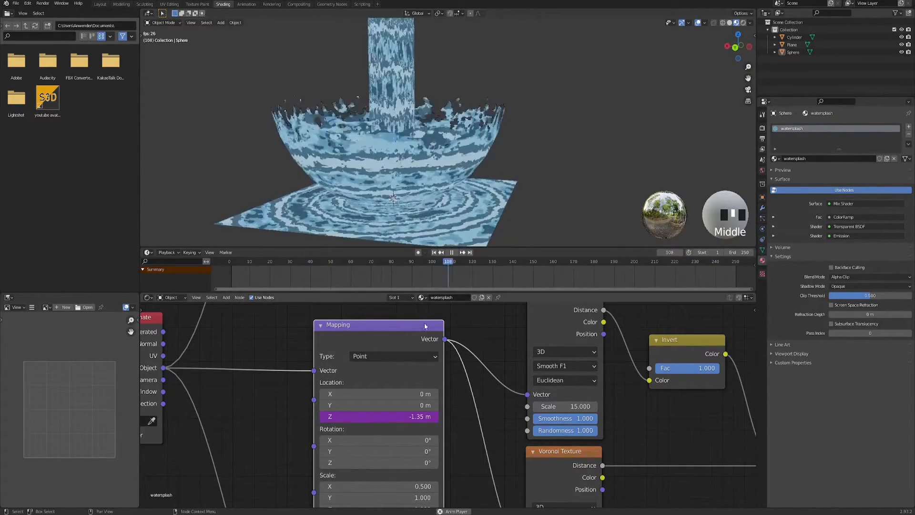
Step: Duplicate the Hue Saturation Value node above the original, then stop playback and return the timeline to frame 1
scroll(376, 362, "down", 7)
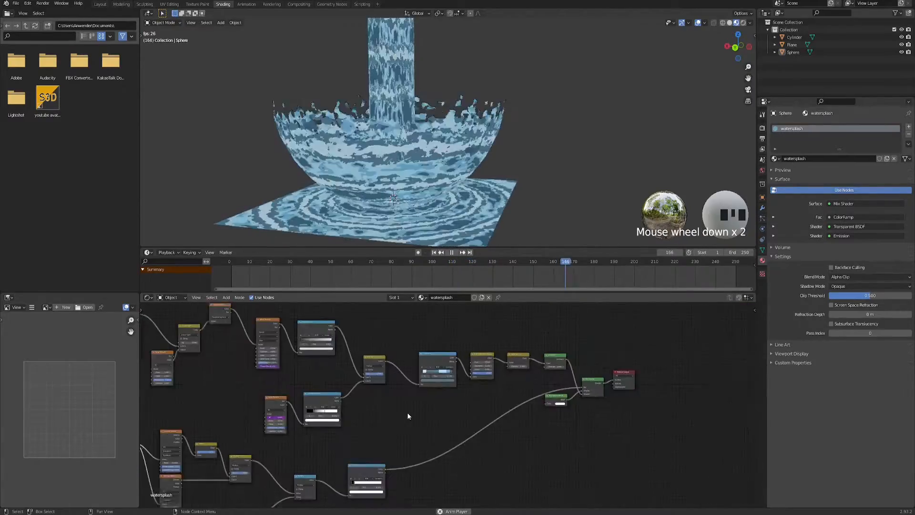
middle_click_drag(362, 420, 382, 431)
scroll(398, 419, "up", 3)
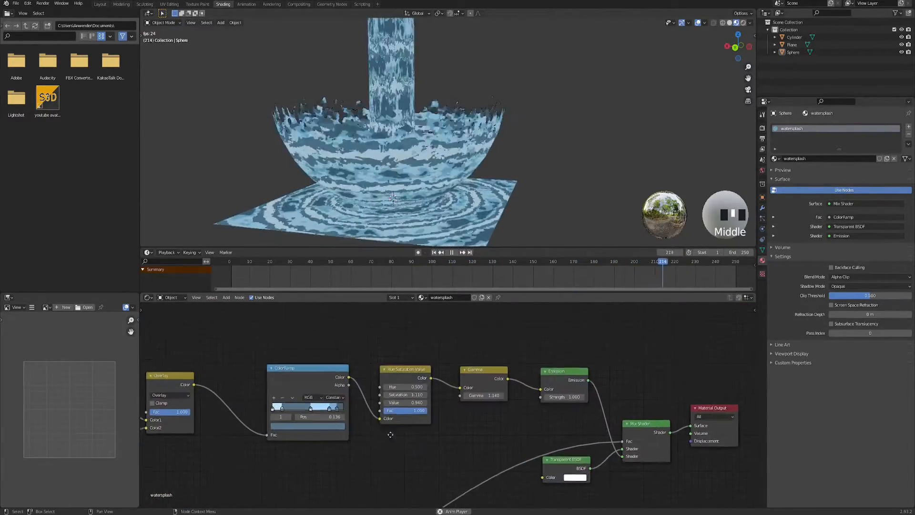
middle_click_drag(416, 374, 421, 366)
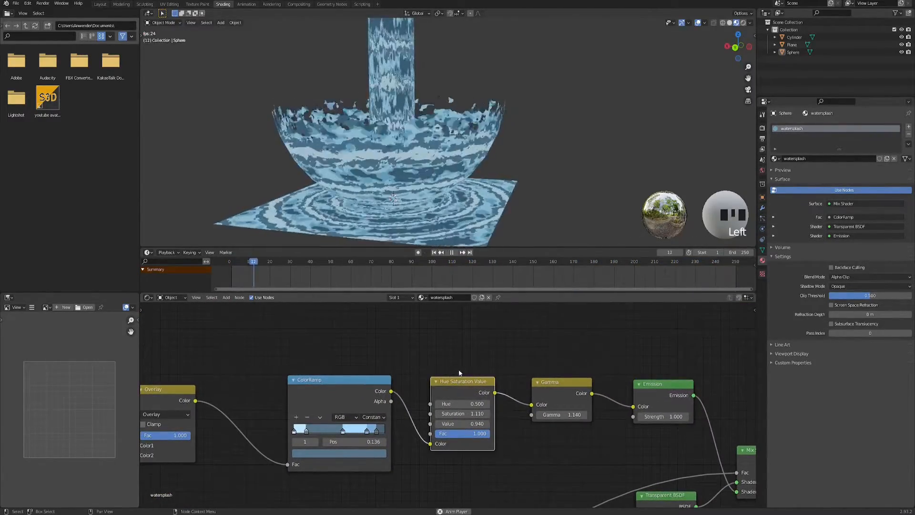
key("ctrl+c")
key("ctrl+v")
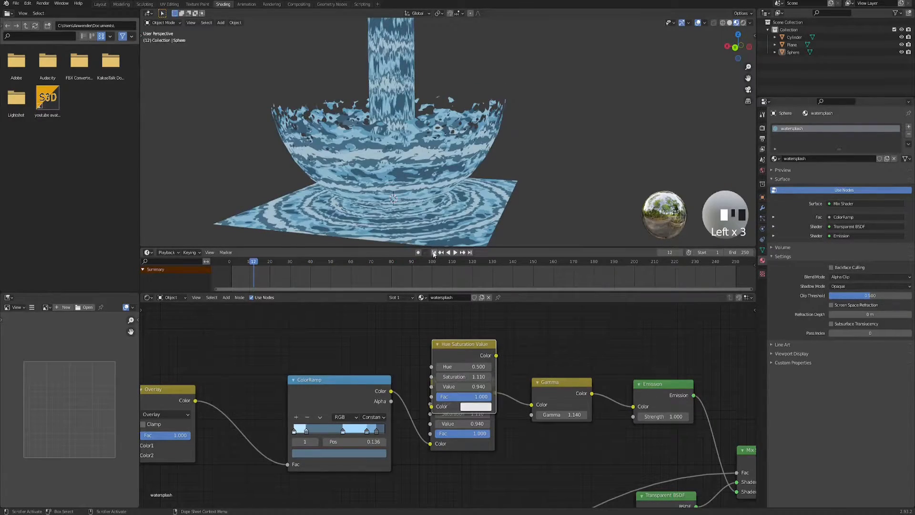
Step: Feed the blue ColorRamp's Color output into the duplicated Hue Saturation Value node and preview that node's output on the sphere
middle_click_drag(460, 349, 465, 396)
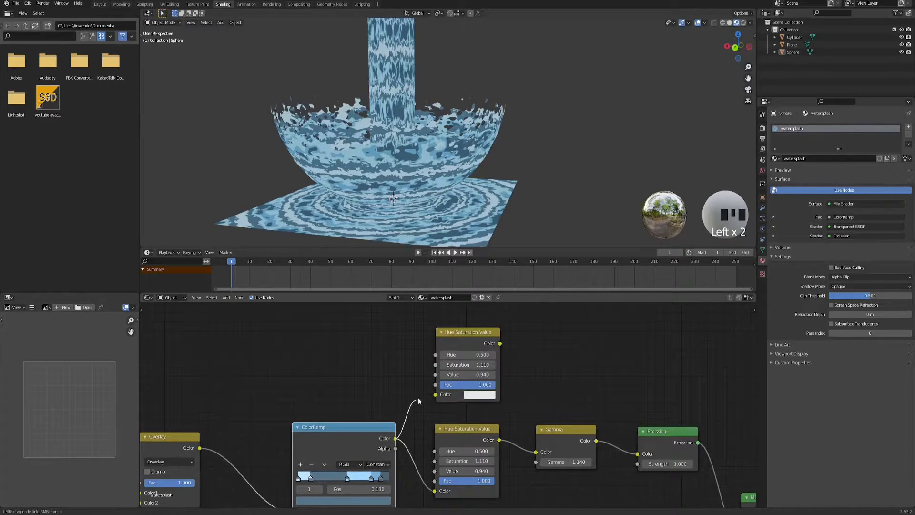
left_click(443, 376, "ctrl+shift")
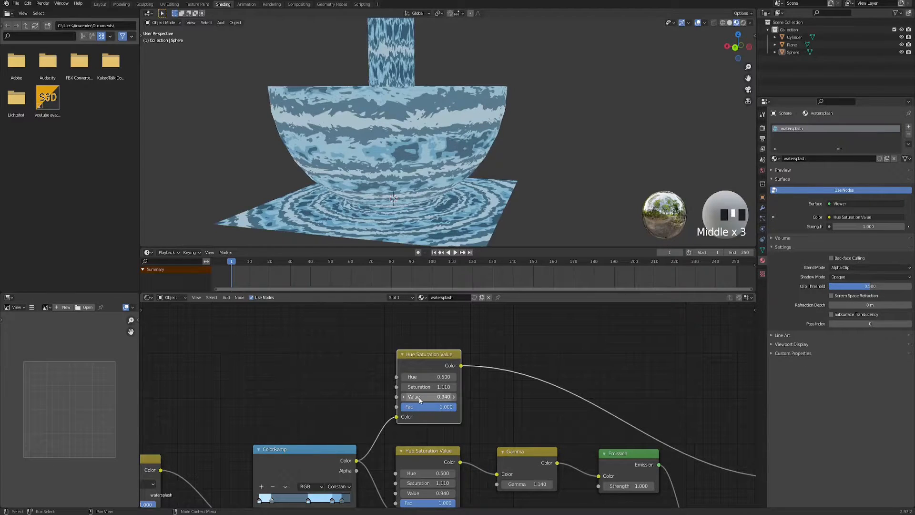
Step: Brighten the previewed colors by raising the duplicated Hue Saturation Value node's Value to 6
left_click_drag(429, 397, 452, 396)
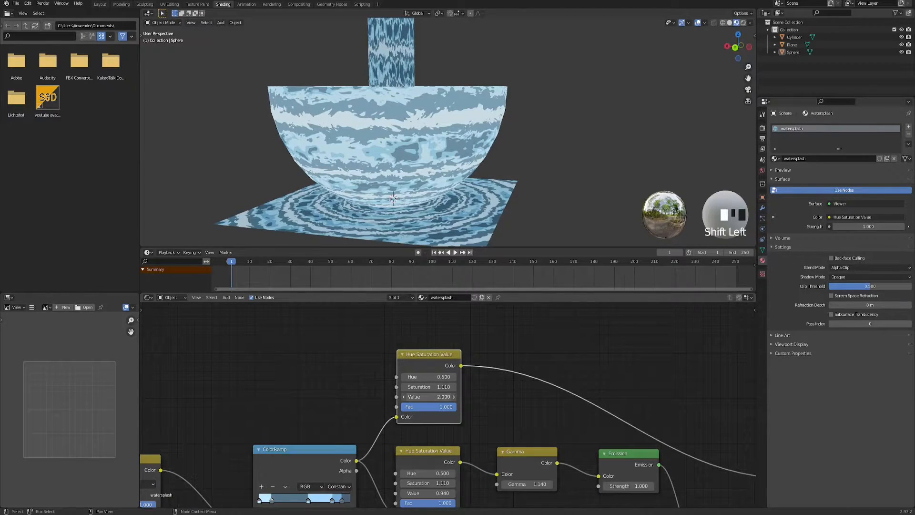
type("4")
key("Return")
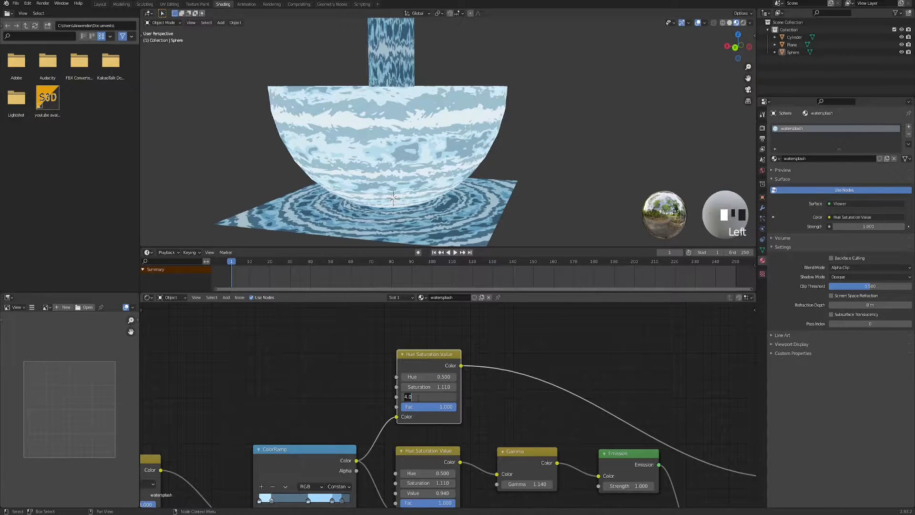
type("5")
key("Return")
scroll(417, 396, "down", 2)
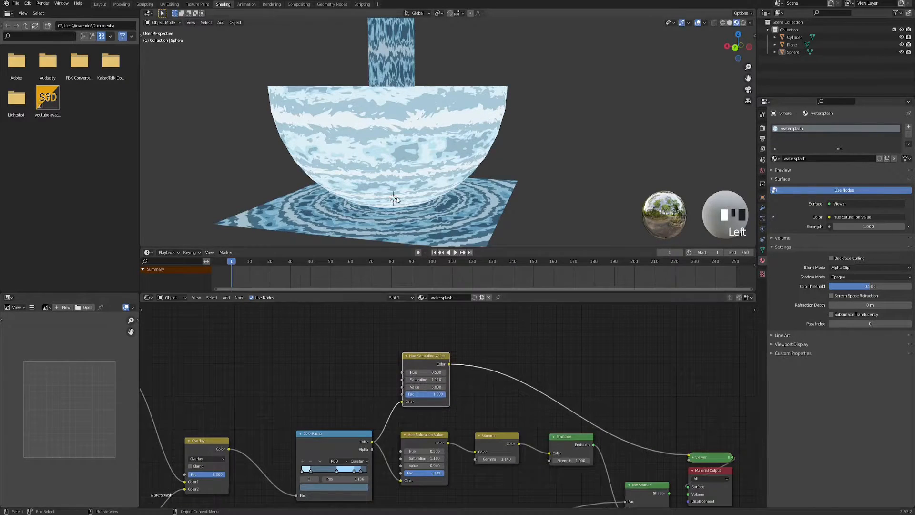
scroll(426, 400, "up", 7)
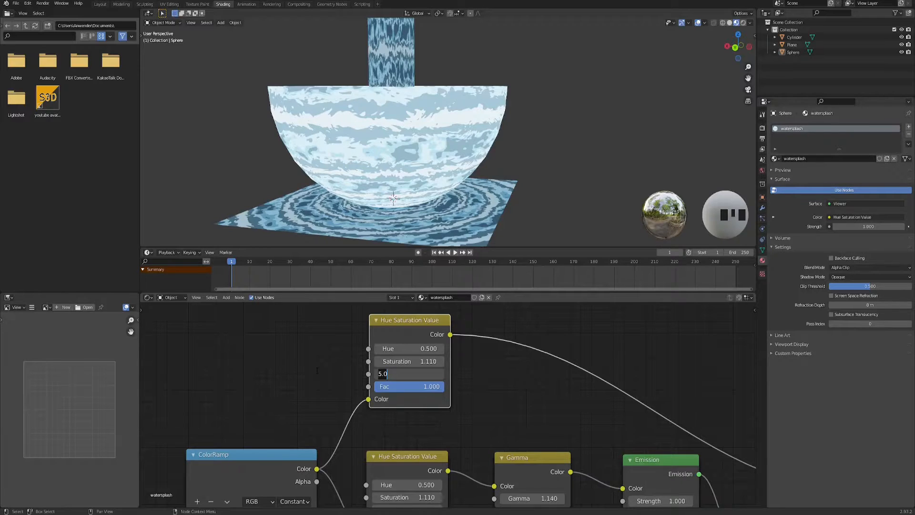
scroll(316, 373, "down", 3)
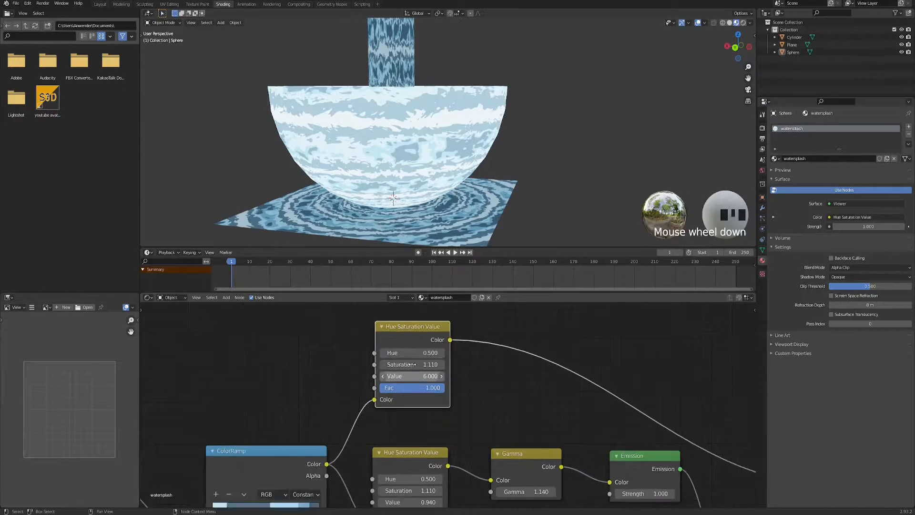
Step: Shift the Gamma, Emission, Transparent BSDF, Mix Shader and output nodes to the right to make room after the Hue Saturation Value nodes
middle_click_drag(453, 477, 409, 441)
scroll(409, 441, "down", 2)
left_click(428, 342)
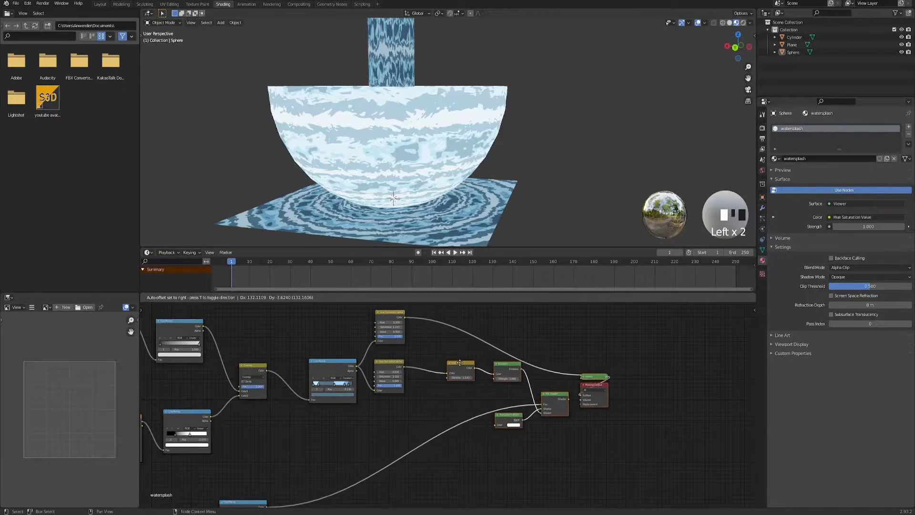
scroll(381, 437, "up", 2)
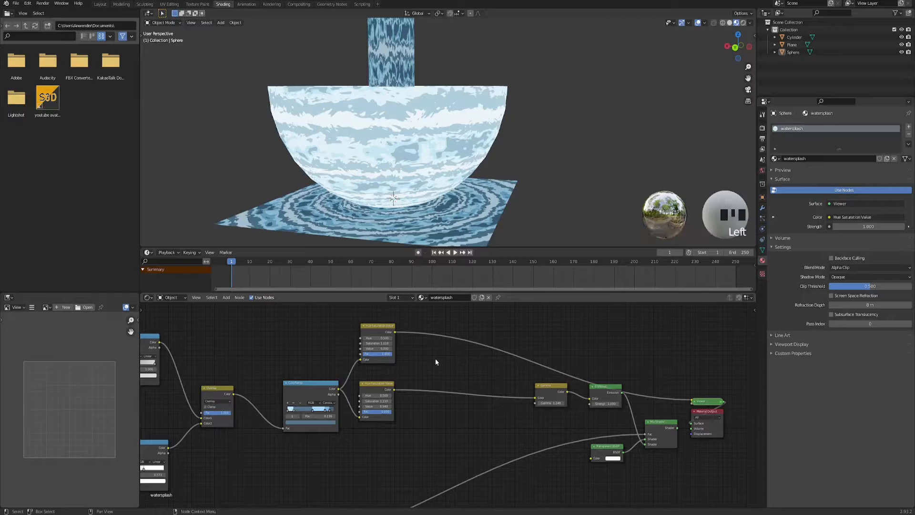
Step: Add a MixRGB node with the brightened Hue Saturation Value node in Color1 and the original one in Color2
key("space")
type("mix")
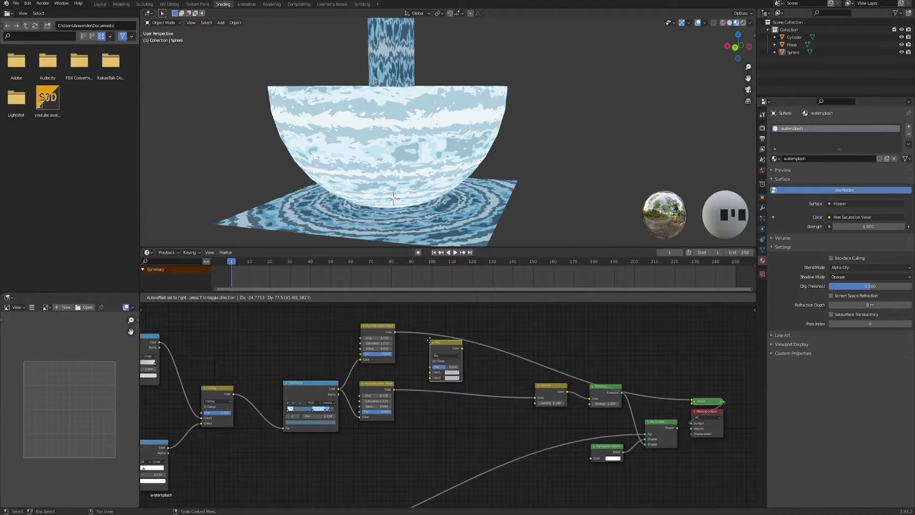
left_click(429, 340)
scroll(430, 340, "up", 3)
middle_click_drag(361, 420, 363, 454)
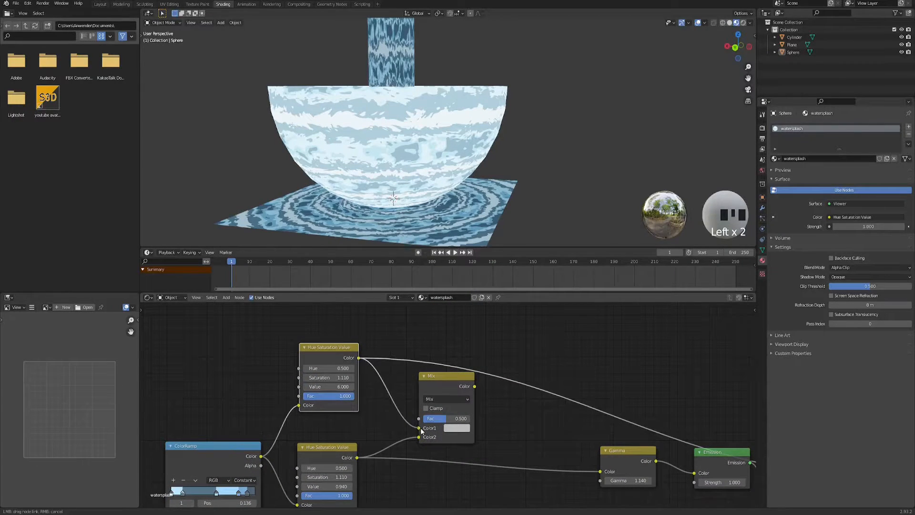
middle_click_drag(379, 420, 388, 402)
Step: Add a ColorRamp below the Separate XYZ node's existing ramp and connect the Z output to its Fac input
scroll(477, 420, "down", 4)
middle_click_drag(476, 420, 527, 378)
middle_click_drag(461, 417, 461, 372)
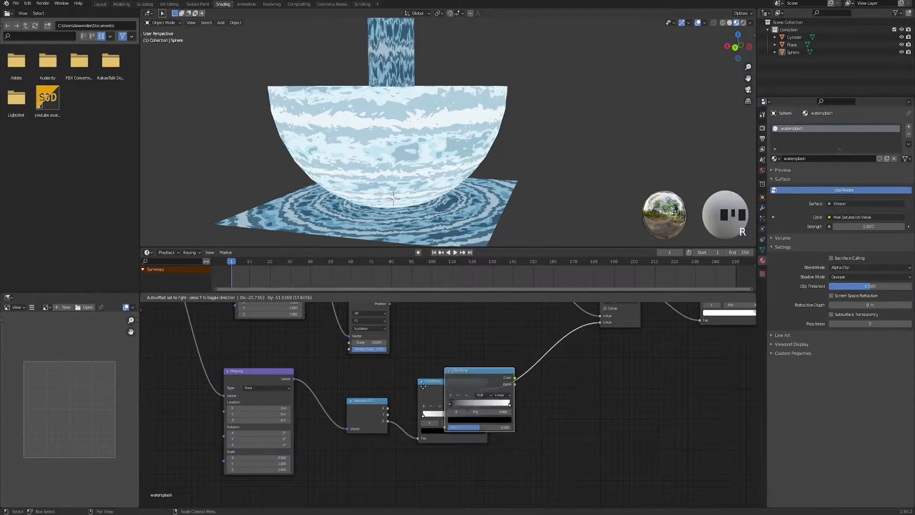
middle_click_drag(365, 431, 323, 326)
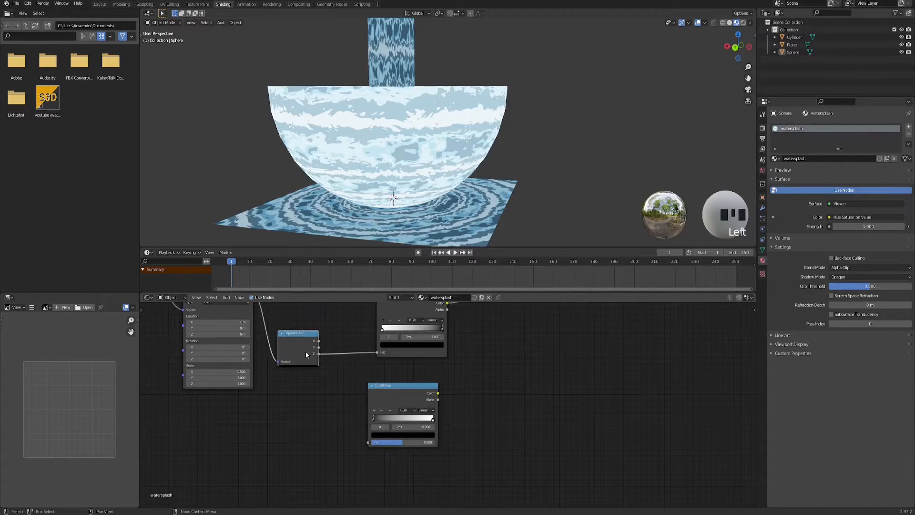
scroll(317, 362, "up", 2)
left_click_drag(285, 340, 347, 452)
scroll(376, 379, "down", 4)
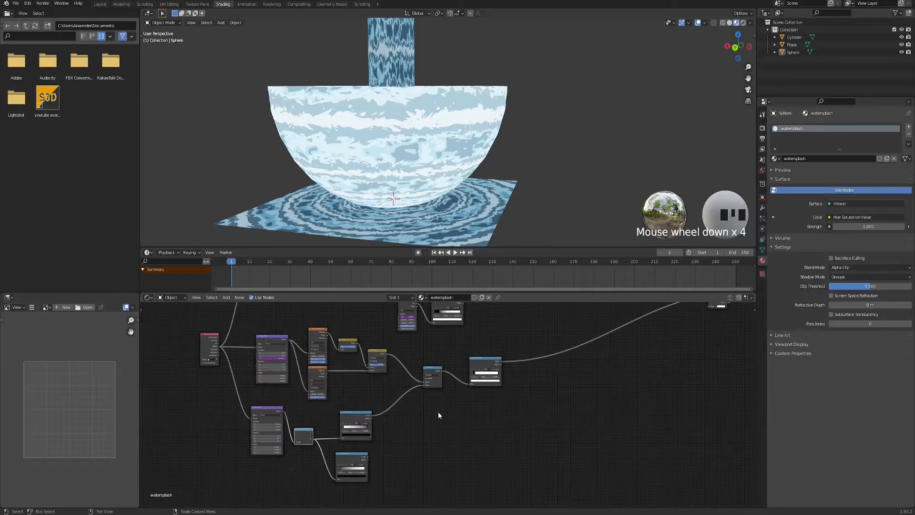
Step: Move the new ColorRamp above the Hue Saturation Value nodes and connect its Color output to the color Mix node's Fac
scroll(507, 347, "up", 5)
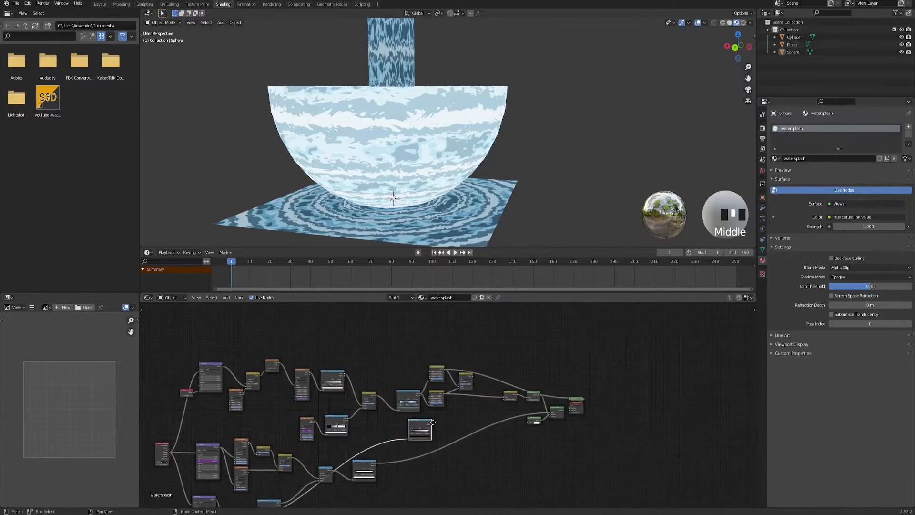
left_click(366, 345)
scroll(405, 369, "up", 4)
middle_click_drag(365, 334, 350, 370)
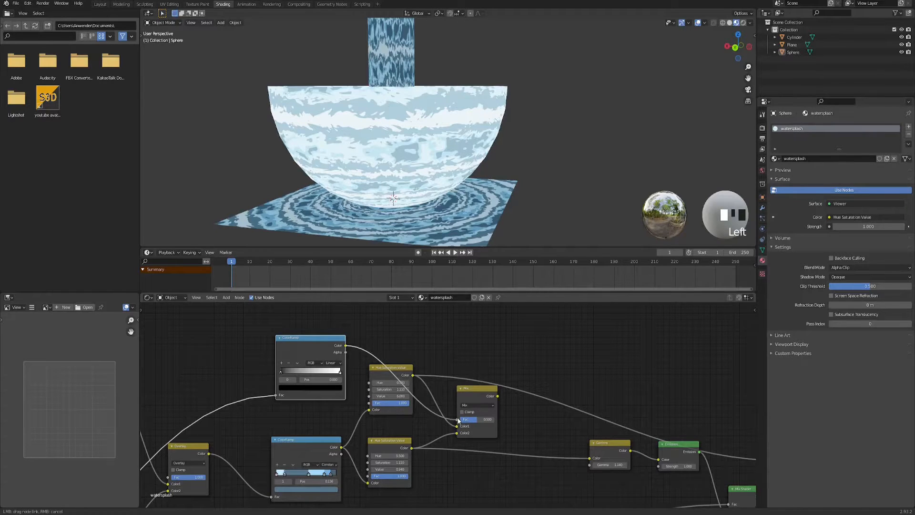
scroll(475, 367, "up", 3)
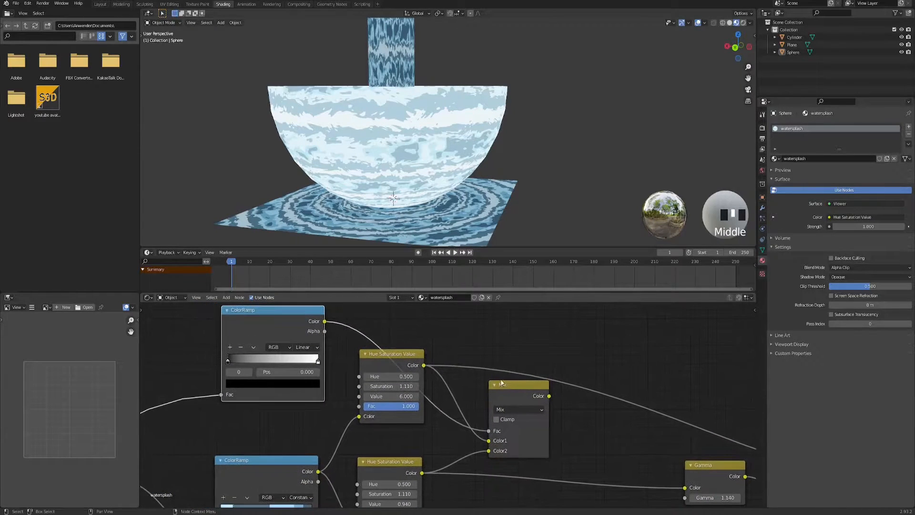
Step: Preview the color Mix node and make its new ColorRamp run from white at 0.527 to black near the end
left_click(513, 387, "ctrl+shift")
middle_click_drag(428, 165, 408, 156)
mouse_move(233, 362)
left_mouse_down()
mouse_move(288, 361)
mouse_move(228, 361)
left_mouse_up()
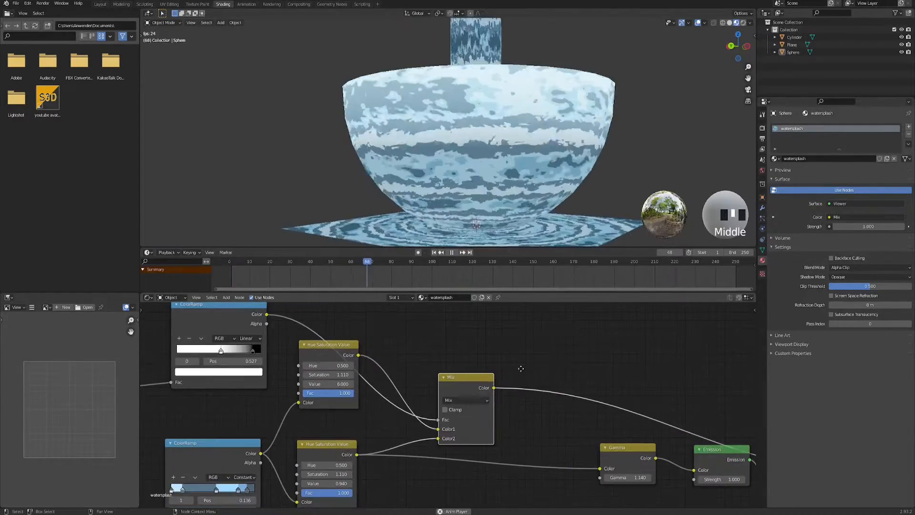
Step: Connect the color Mix node's Color output to the Gamma node and preview the Mix Shader on the half-sphere
scroll(387, 393, "up", 7)
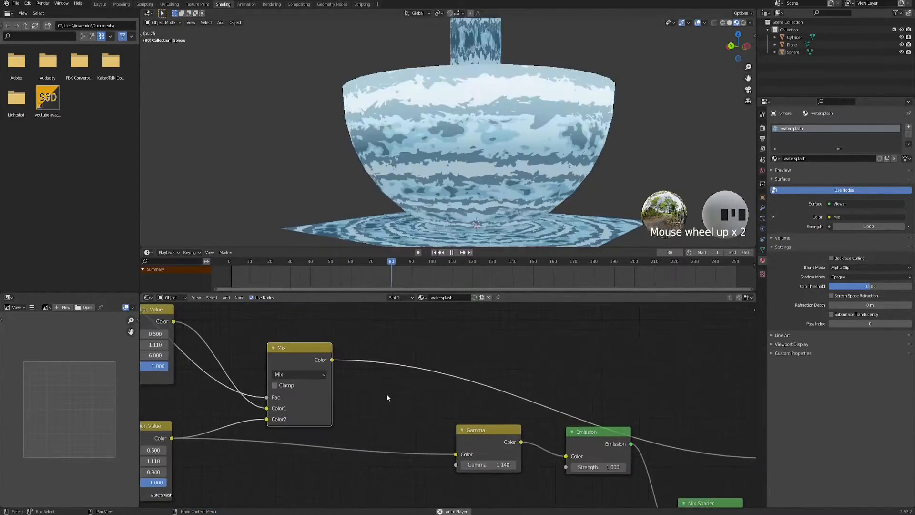
left_click(333, 363)
left_click_drag(332, 363, 455, 454)
scroll(367, 412, "down", 3)
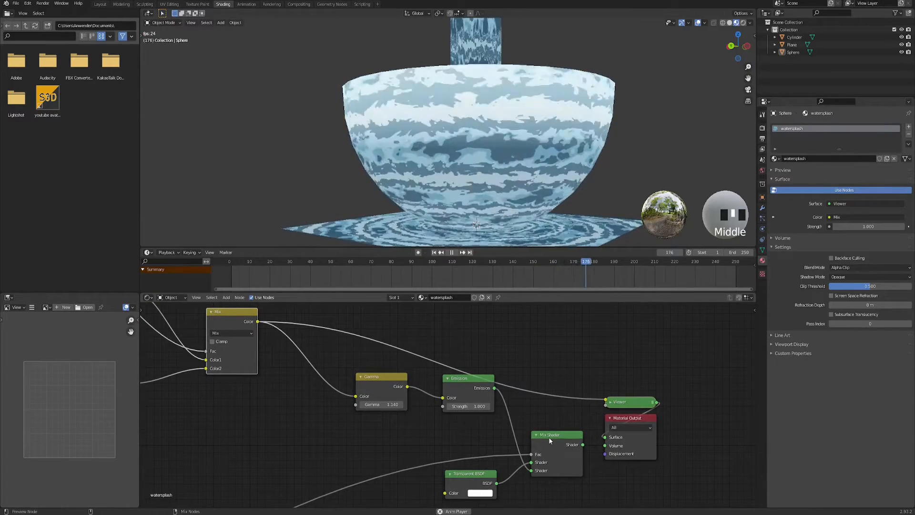
left_click(548, 437, "ctrl+shift")
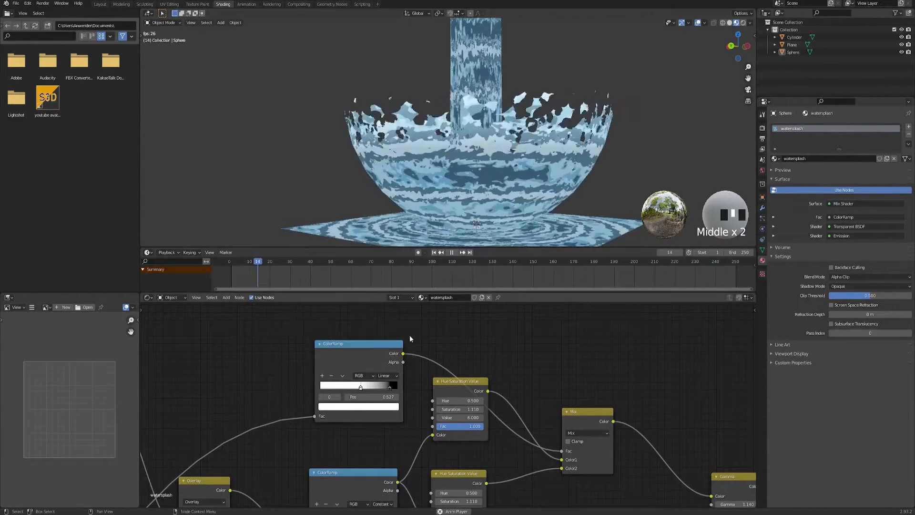
Step: Shift the blend ColorRamp's white stop to position 0.336 and move its black stop inward to brighten more of the splash
scroll(333, 384, "up", 5)
middle_click_drag(289, 392, 310, 409)
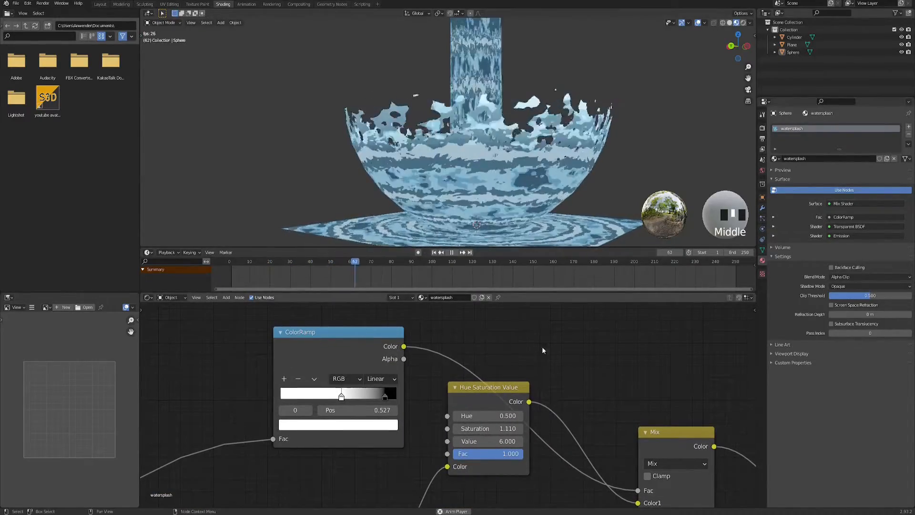
middle_click_drag(507, 342, 519, 325)
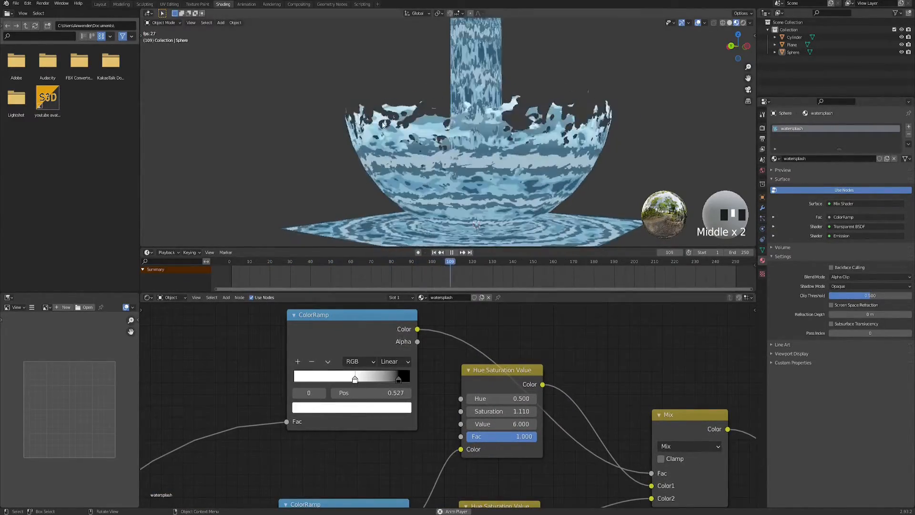
middle_click_drag(223, 353, 254, 370)
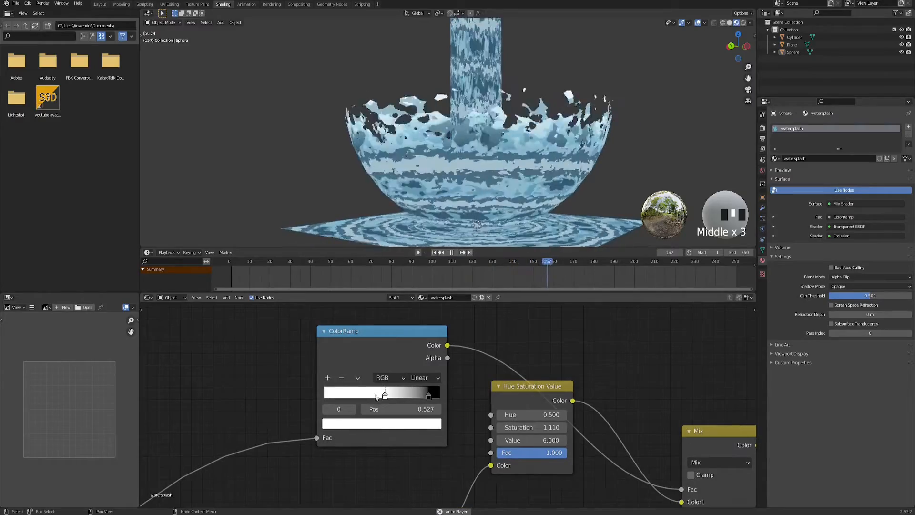
left_click_drag(385, 400, 362, 396)
left_click_drag(429, 397, 363, 396)
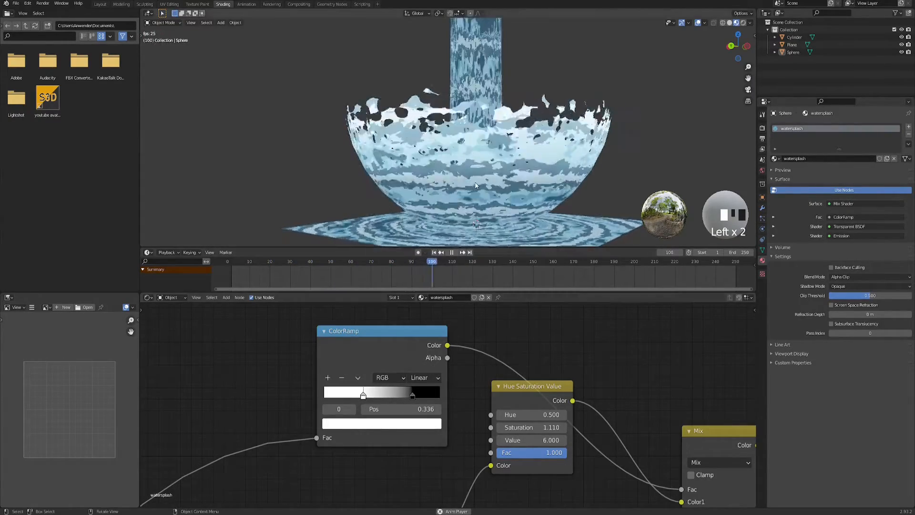
Step: Select the half-sphere and scale it down so it sits closer around the base of the waterfall
scroll(488, 194, "down", 2)
middle_click_drag(488, 195, 457, 194, "shift")
middle_click_drag(457, 193, 487, 196)
scroll(411, 223, "down", 1)
left_click(436, 193)
middle_click_drag(432, 202, 454, 193)
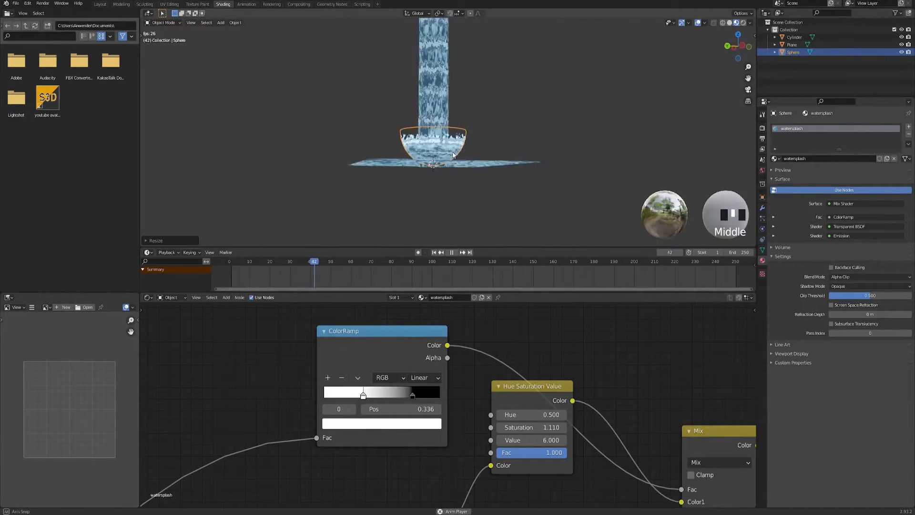
Step: Flare the half-sphere by scaling its upper edge loops outward, enlarging the top rim by a factor of about 1.45
key("Tab")
middle_click_drag(429, 191, 435, 160, "shift")
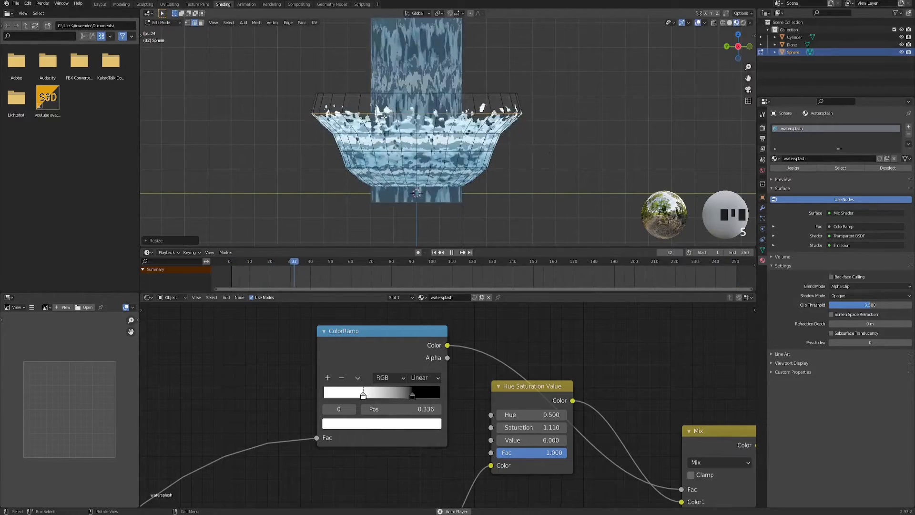
key("s")
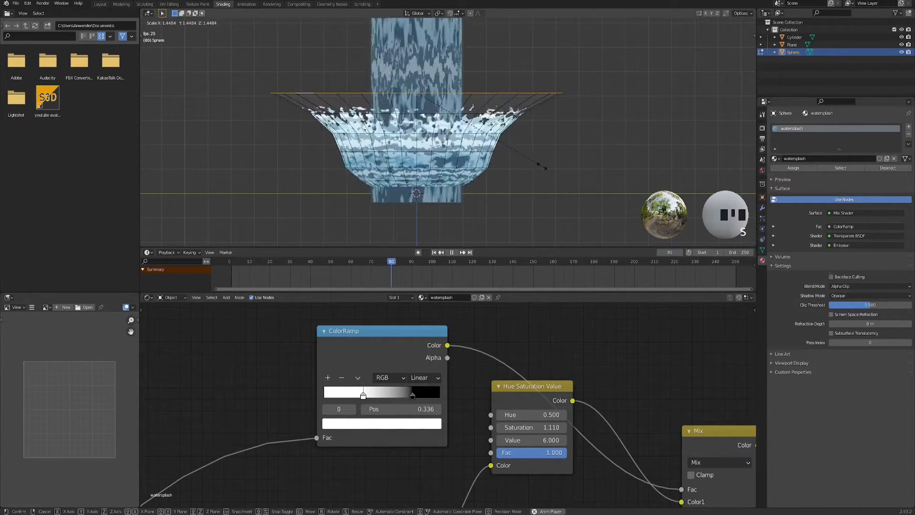
left_click(541, 165)
left_click(507, 178, "alt")
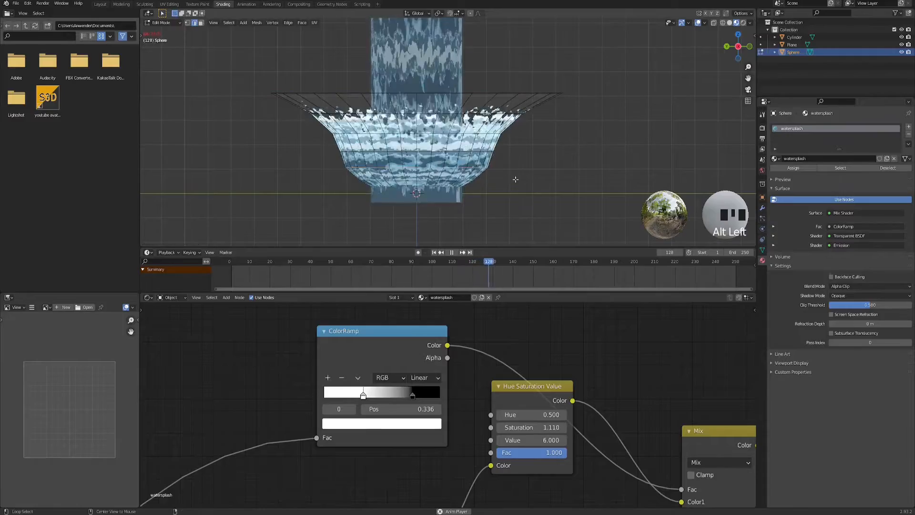
key("Tab")
Step: Lower the splash mesh about 0.04 m along Z into the water plane
middle_click_drag(507, 179, 443, 143)
scroll(443, 143, "down", 1)
middle_click_drag(400, 166, 440, 156, "shift")
key("g")
key("z")
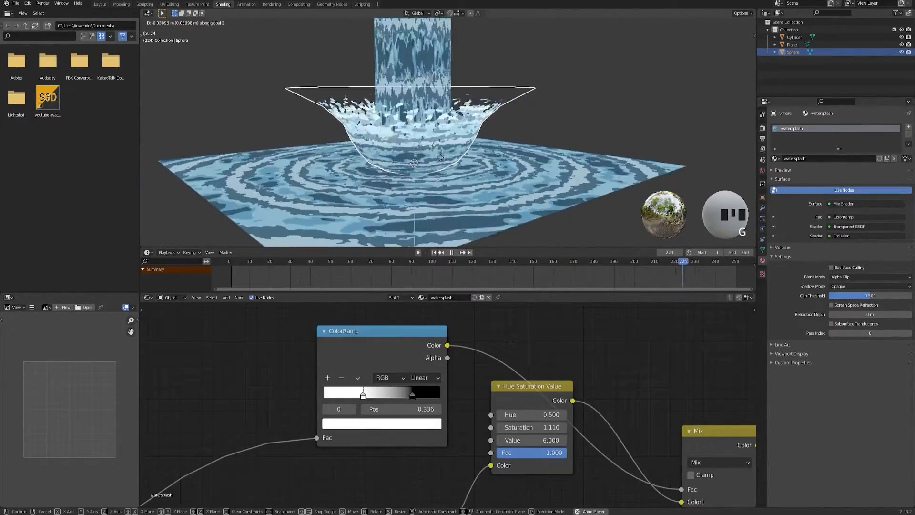
left_click(441, 158)
Step: Duplicate the splash mesh and scale the copy wider horizontally, leaving its Z scale locked
key("shift+d")
left_click(520, 172)
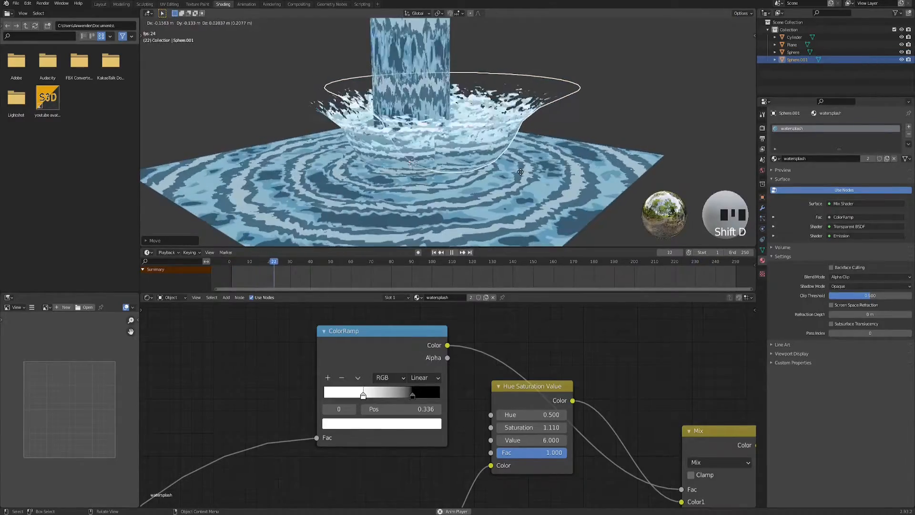
key("s")
key("shift+z")
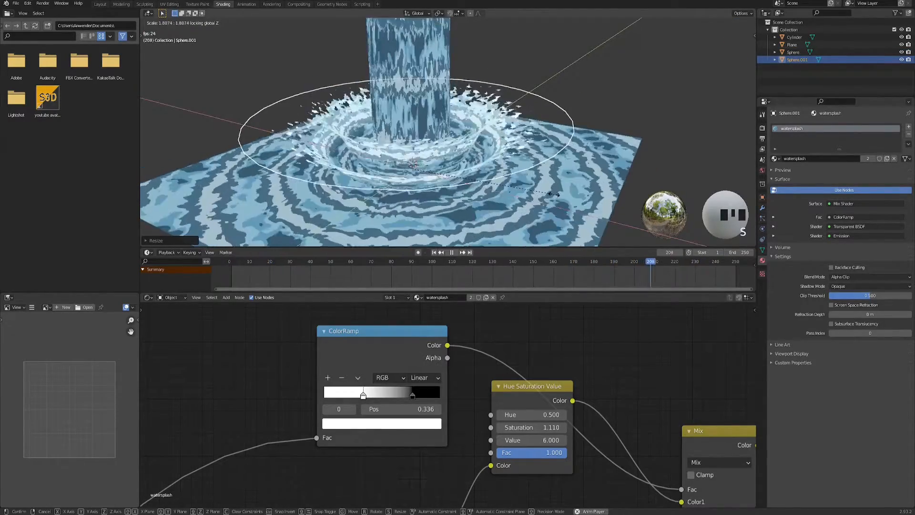
left_click(552, 194)
Step: Widen the outer splash copy's rim by a factor of about 1.13 with proportional editing and raise it slightly along Z
middle_click_drag(553, 194, 361, 105)
key("Tab")
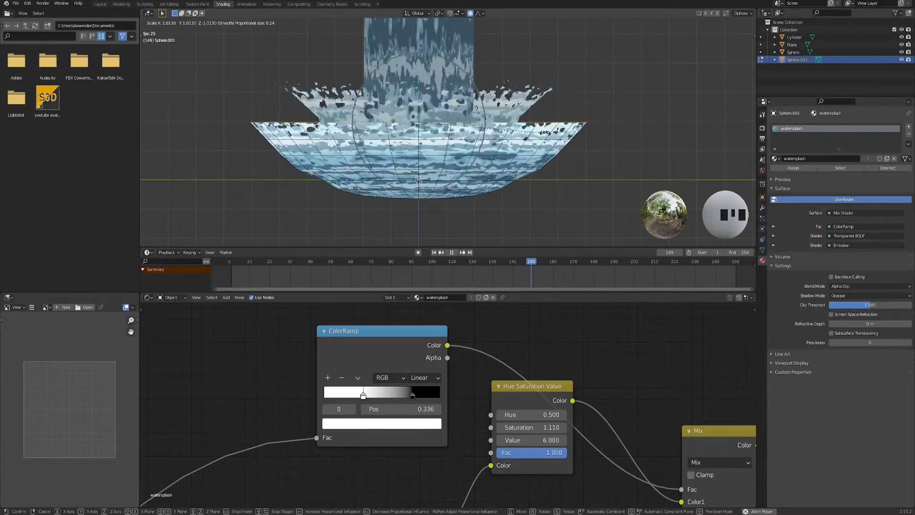
scroll(553, 129, "up", 2)
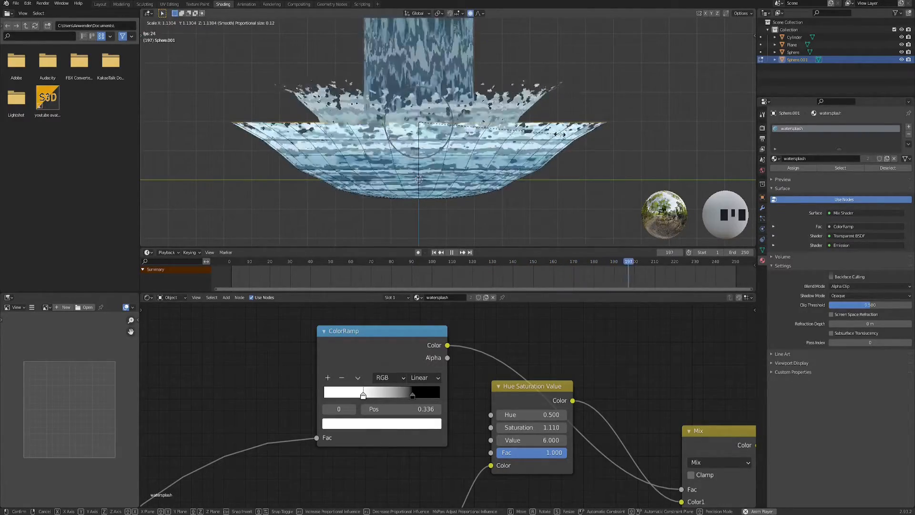
left_click(559, 134)
key("g")
key("z")
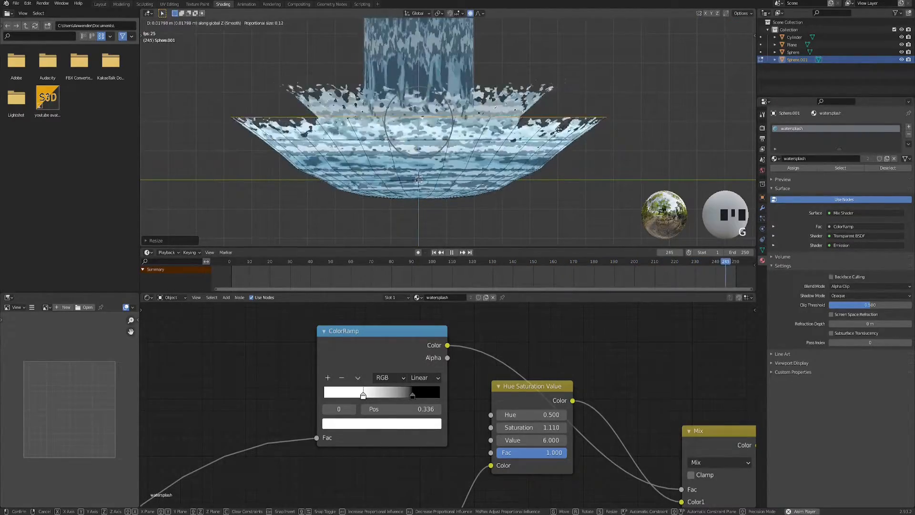
left_click(558, 128)
key("Tab")
Step: Scale the outer splash copy down closer to the waterfall and rotate it about the Z axis
middle_click_drag(435, 135, 466, 163)
left_click(469, 156)
scroll(477, 153, "down", 1)
left_click(525, 153)
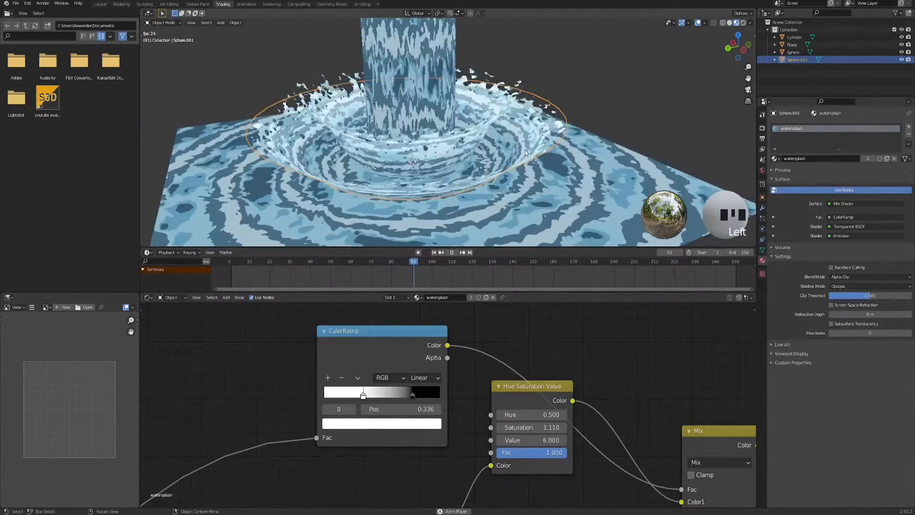
key("s")
left_click(483, 139)
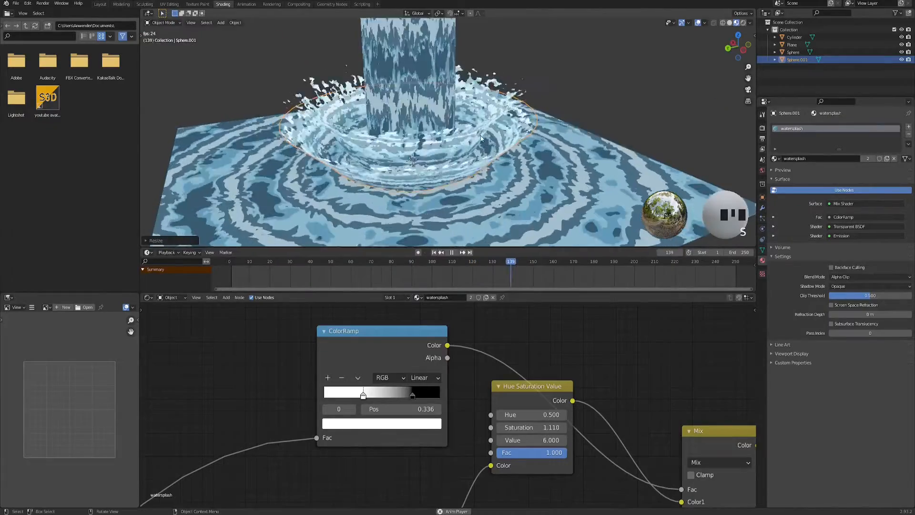
key("r")
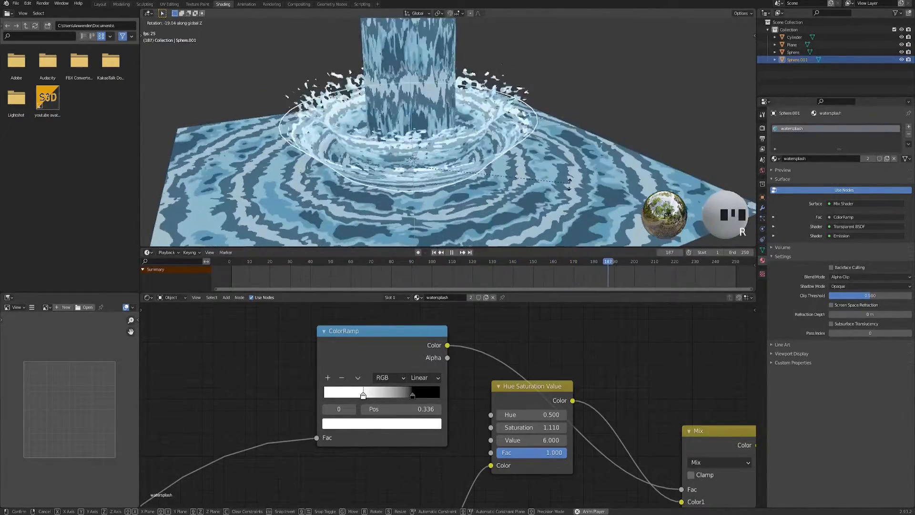
left_click(568, 164)
Step: Duplicate the original splash mesh and scale the copy narrower horizontally with the Z scale locked
left_click(562, 143)
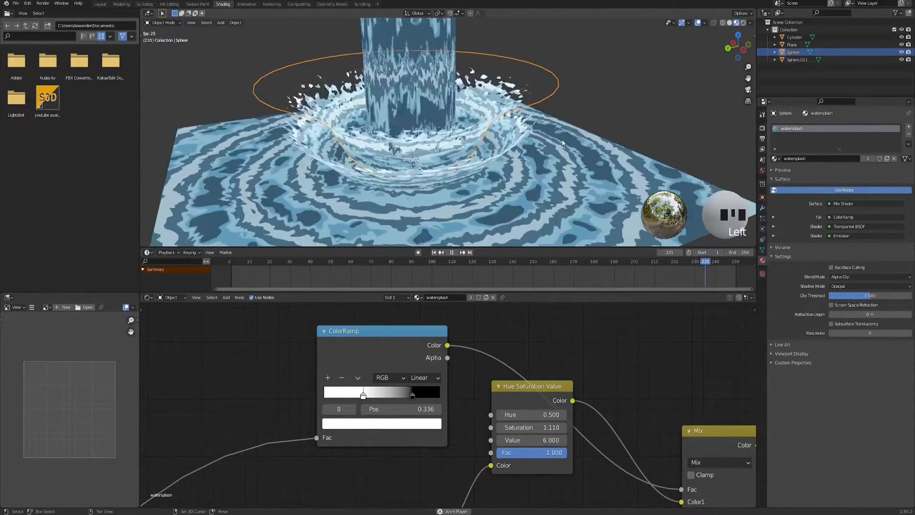
key("shift+d")
key("s")
key("shift+z")
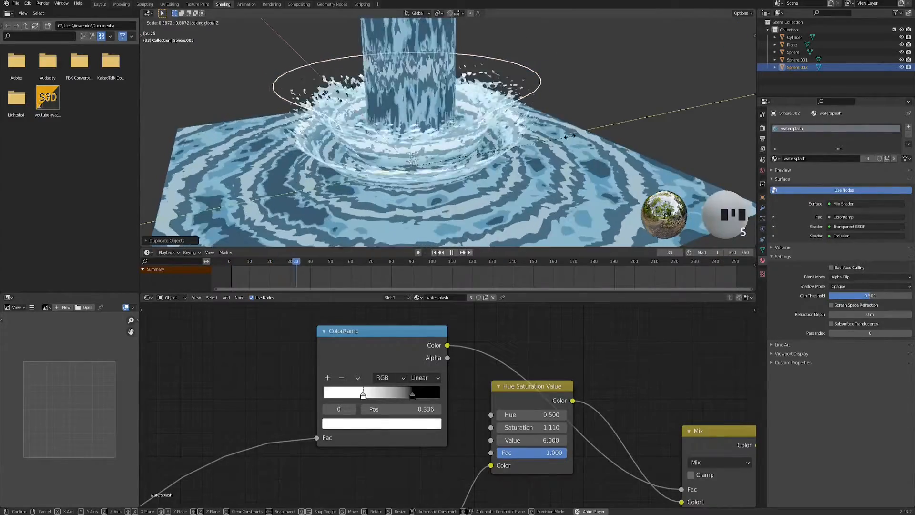
left_click(524, 142)
Step: Scale the inner splash copy's top edge loop inward to make its walls steeper around the waterfall
key("Tab")
middle_click_drag(519, 131, 513, 114)
left_click(484, 73, "alt")
key("s")
left_click(569, 85)
Step: Raise the inner splash copy's rim about 0.15 m along Z using a larger proportional editing radius
key("g")
key("z")
scroll(565, 69, "down", 2)
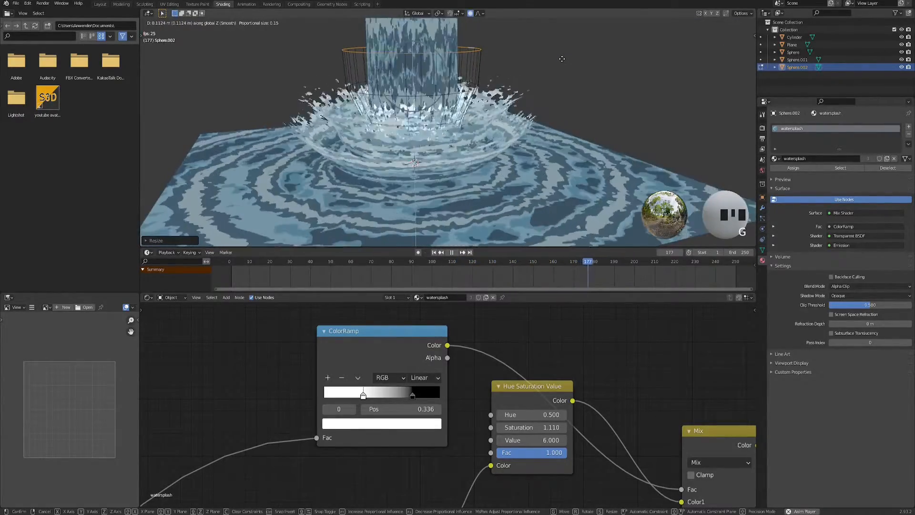
scroll(561, 56, "down", 3)
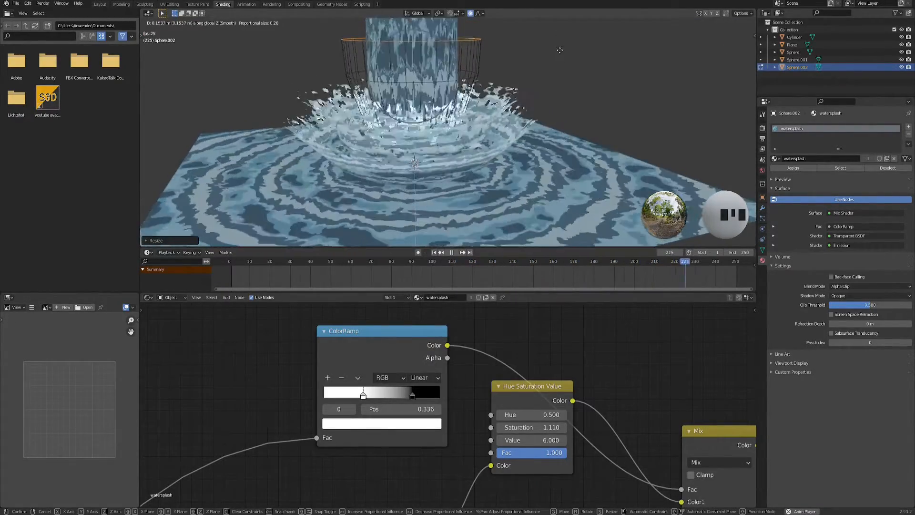
left_click(560, 54)
key("Tab")
Step: Move the whole inner splash copy up about 0.12 m along Z and deselect it
key("g")
key("z")
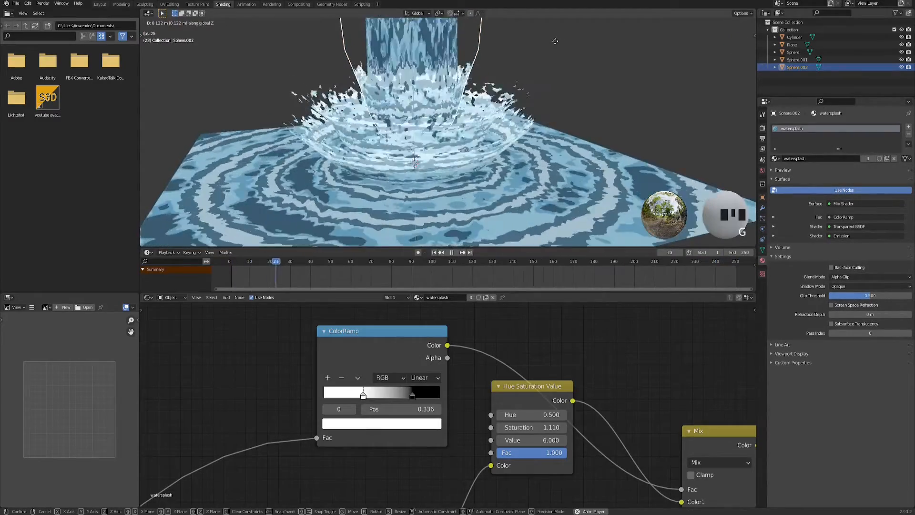
left_click(555, 41)
left_click(572, 70)
middle_click_drag(453, 141, 504, 123, "shift")
scroll(432, 165, "down", 5)
scroll(426, 167, "up", 4)
Step: Select the water plane and try moving the white stop of the ColorRamp feeding the Overlay node's Color2 toward the ramp's end
left_click(505, 125)
scroll(498, 157, "down", 1)
scroll(456, 439, "down", 12)
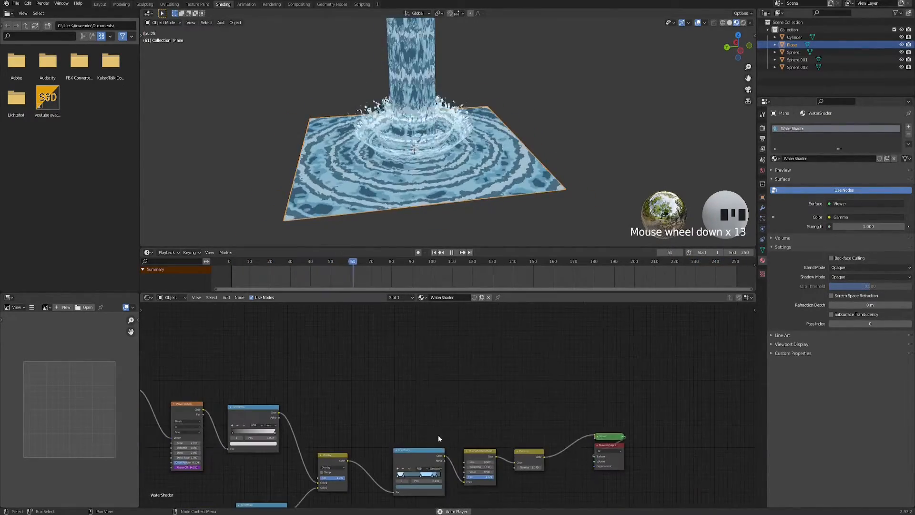
middle_click_drag(442, 432, 501, 318)
left_click(419, 86)
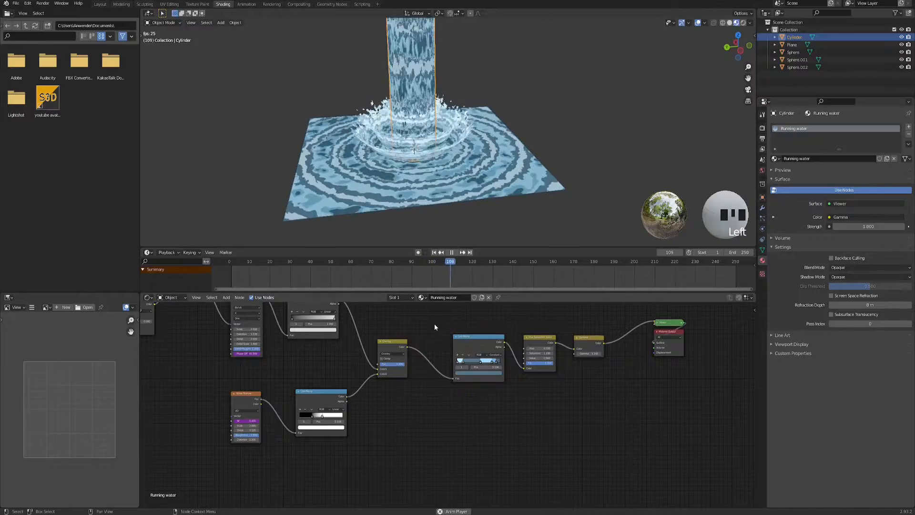
left_click(458, 187)
middle_click_drag(387, 397, 463, 382)
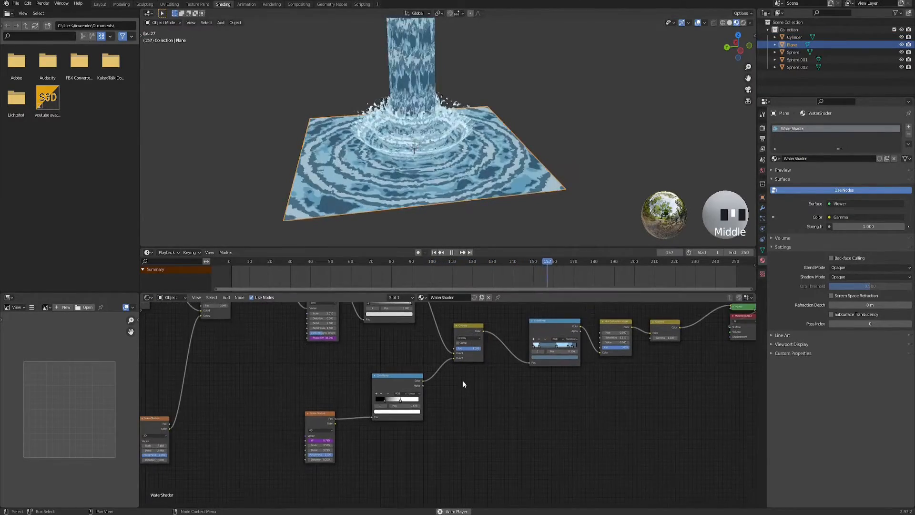
scroll(460, 381, "up", 1)
mouse_move(401, 413)
left_mouse_down()
mouse_move(429, 408)
mouse_move(419, 414)
left_mouse_up()
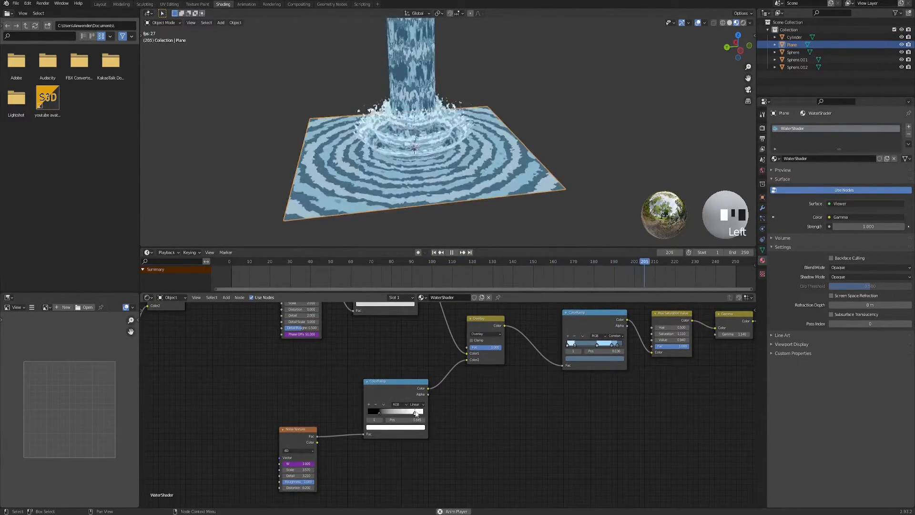
Step: Move the plane material's Gamma, Viewer and Material Output nodes to the right to make room after the Hue Saturation Value node
scroll(439, 430, "down", 2)
middle_click_drag(487, 363, 411, 371)
left_click(525, 382)
scroll(526, 381, "up", 3)
left_click_drag(405, 351, 625, 449)
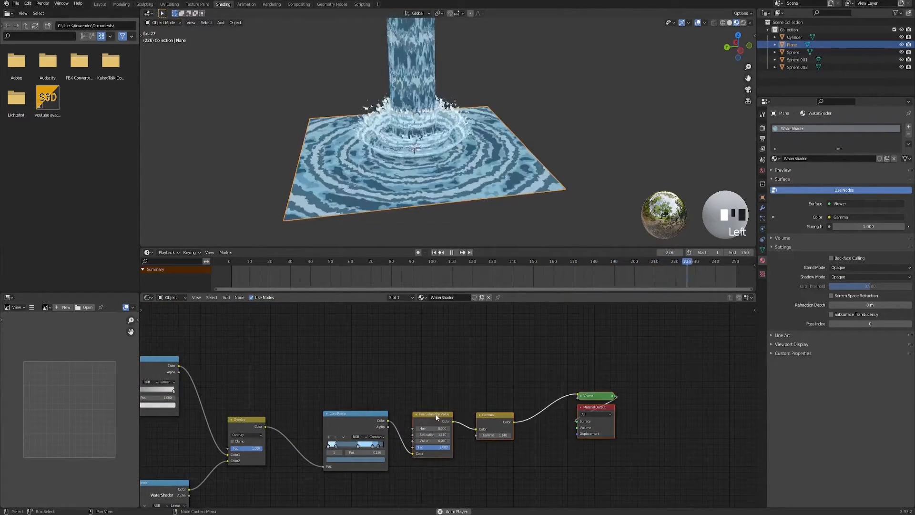
left_click_drag(419, 339, 653, 472)
left_click_drag(501, 413, 508, 415)
middle_click_drag(504, 373, 427, 368)
left_click_drag(425, 404, 519, 413)
scroll(389, 379, "up", 2)
middle_click_drag(389, 380, 439, 377)
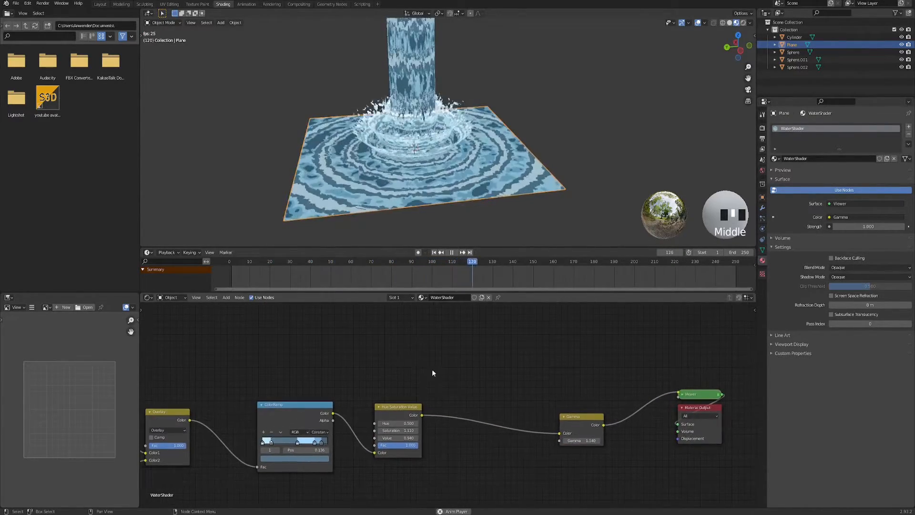
Step: Duplicate the Hue Saturation Value node above the original and connect the ColorRamp's Color output to its Color input
left_click(420, 347)
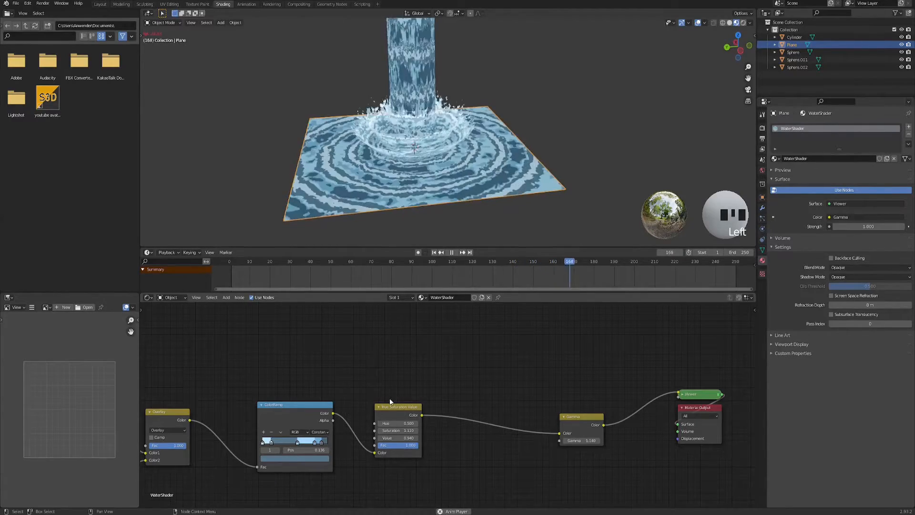
scroll(391, 398, "down", 1)
left_click(532, 158)
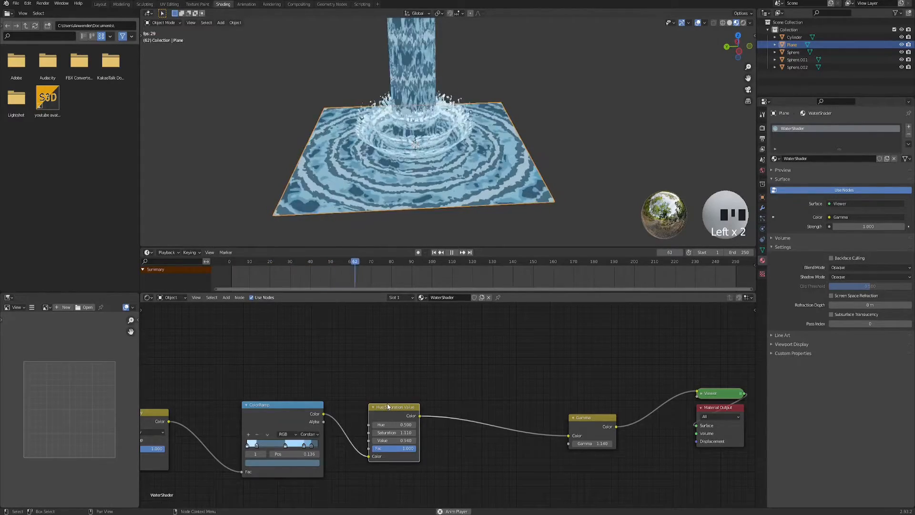
key("ctrl+v")
left_click_drag(390, 408, 394, 329)
left_click_drag(324, 413, 370, 377)
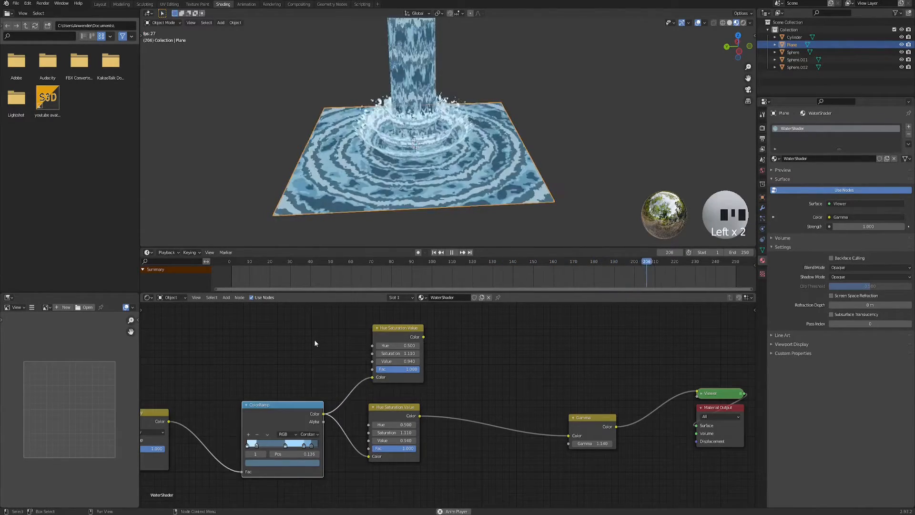
Step: Preview the duplicated Hue Saturation Value node on the plane and set its Hue to 0.920, Saturation to 1.420 and Value to 0.450
scroll(367, 382, "up", 3)
left_click(395, 360, "ctrl+shift")
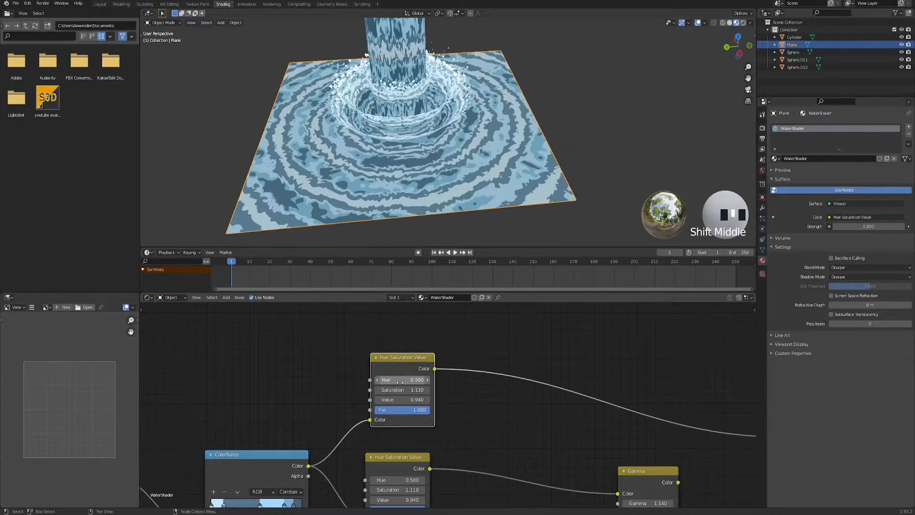
left_click_drag(403, 380, 419, 379)
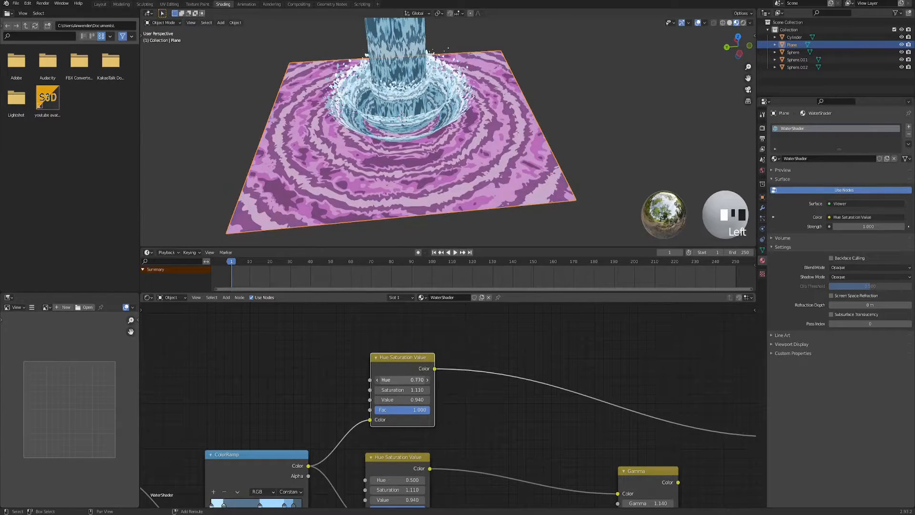
mouse_move(402, 390)
left_mouse_down("shift")
mouse_move(422, 390)
mouse_move(407, 380)
left_mouse_up("shift")
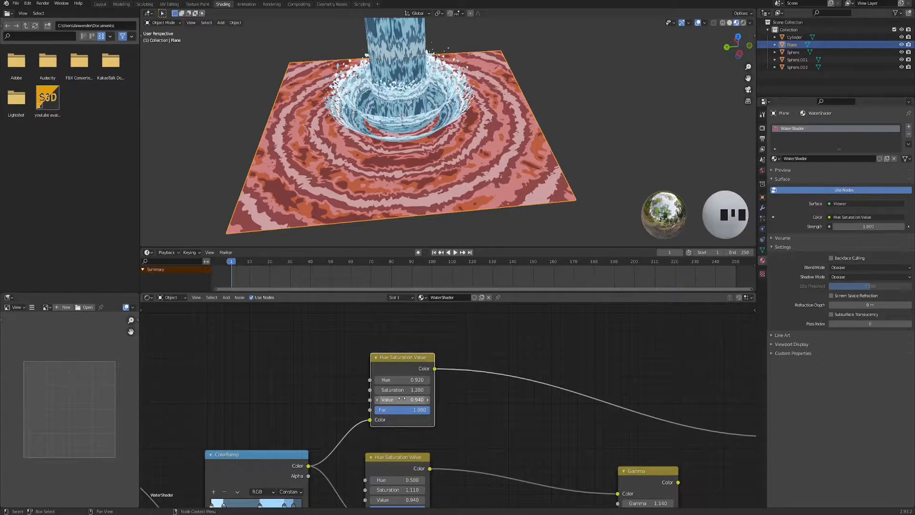
mouse_move(402, 399)
left_mouse_down()
mouse_move(379, 399)
mouse_move(403, 379)
mouse_move(410, 390)
left_mouse_up()
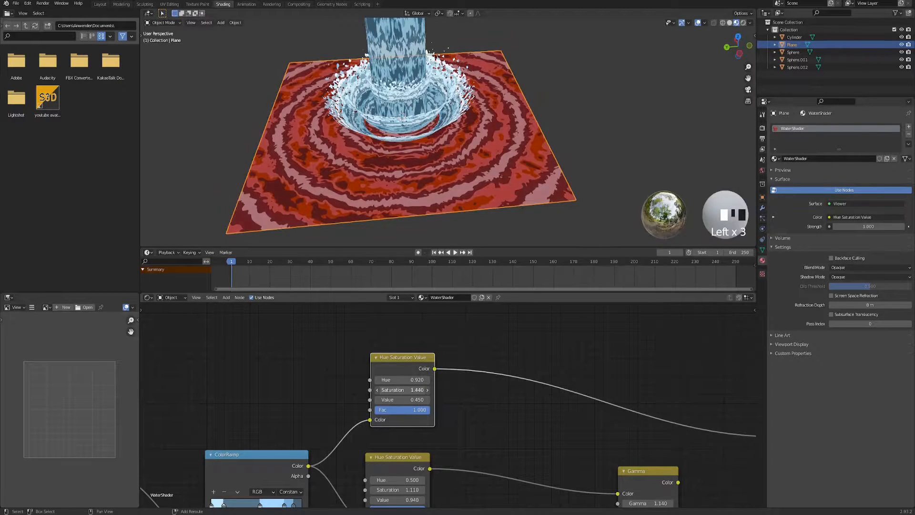
Step: Add a MixRGB node, connecting the duplicated Hue Saturation Value node to Color1 and the original one to Color2
scroll(453, 355, "down", 3)
middle_click_drag(449, 365, 477, 366)
scroll(467, 368, "down", 1)
left_click_drag(441, 373, 432, 342)
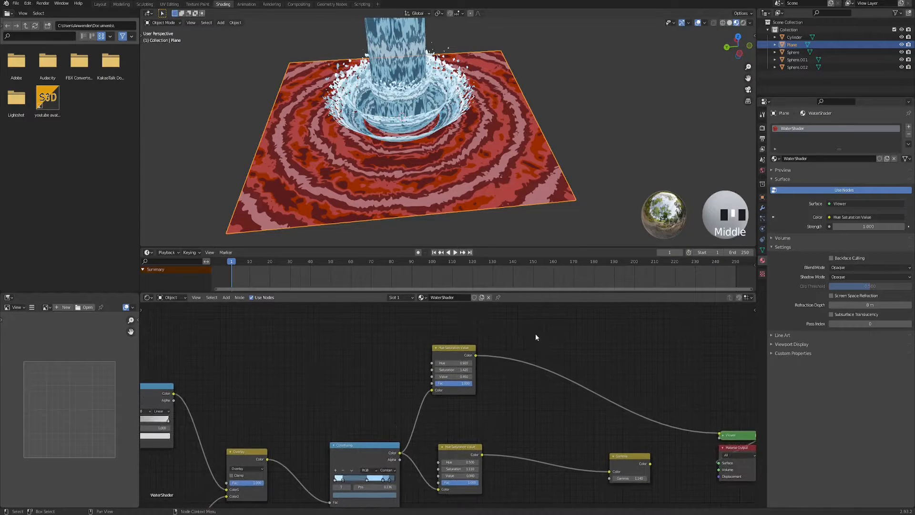
key("space")
type("mix")
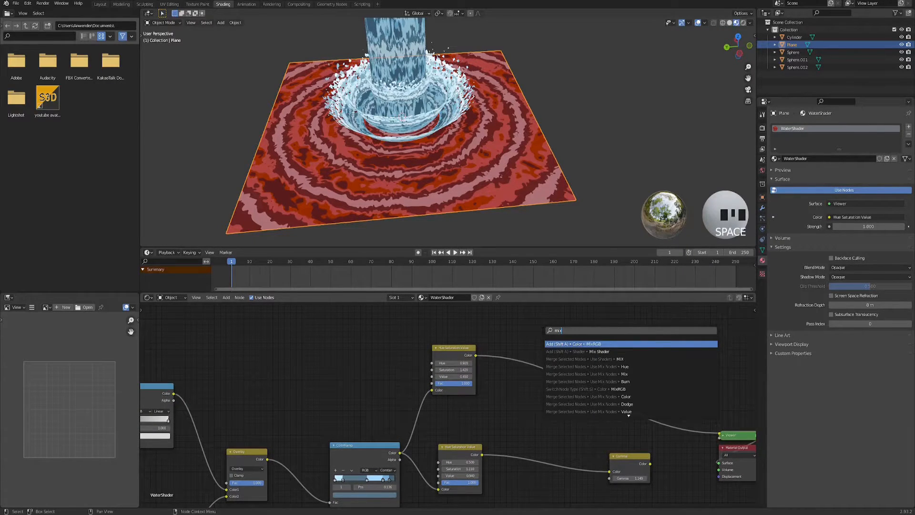
key("Return")
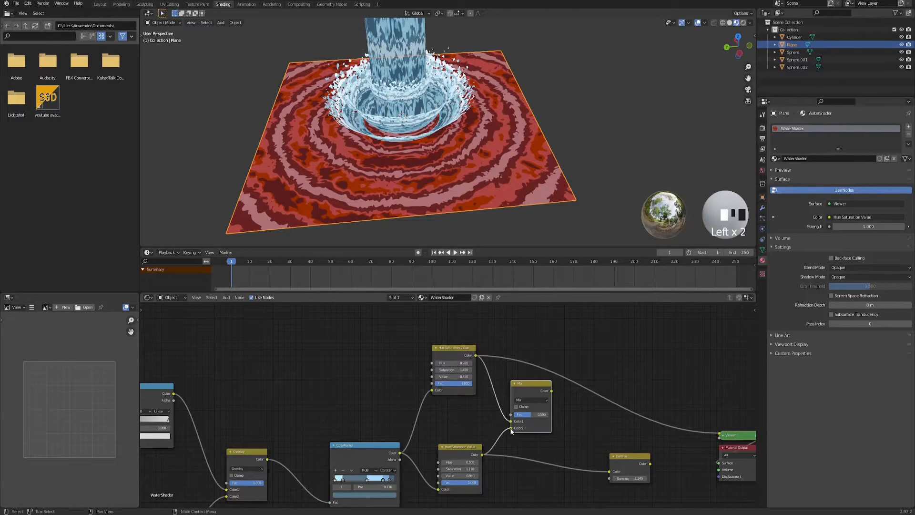
Step: Add a ColorRamp node above the Wave Texture, beside the plane material's Gradient Texture node
scroll(309, 397, "down", 2)
middle_click_drag(309, 397, 441, 359)
scroll(351, 347, "down", 1)
middle_click_drag(351, 347, 362, 352)
scroll(362, 352, "up", 4)
left_click(319, 398)
scroll(317, 391, "down", 2)
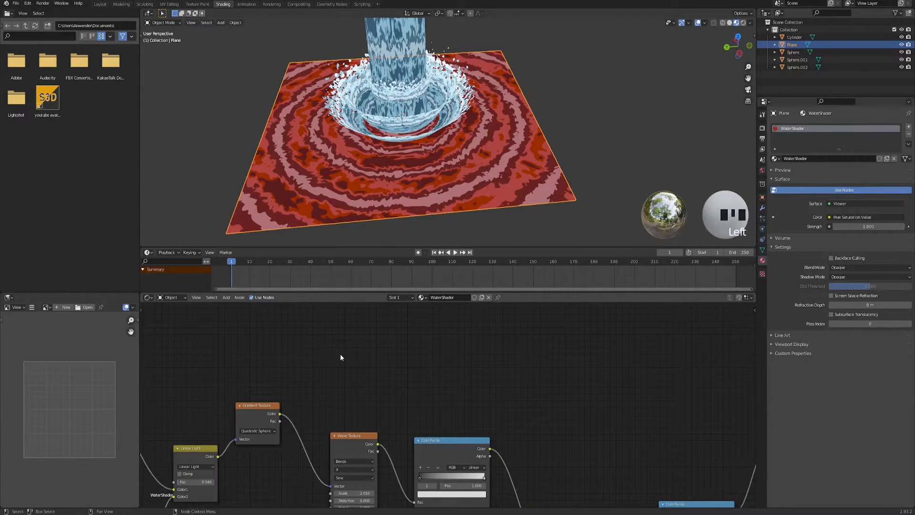
key("space")
type("col")
key("Return")
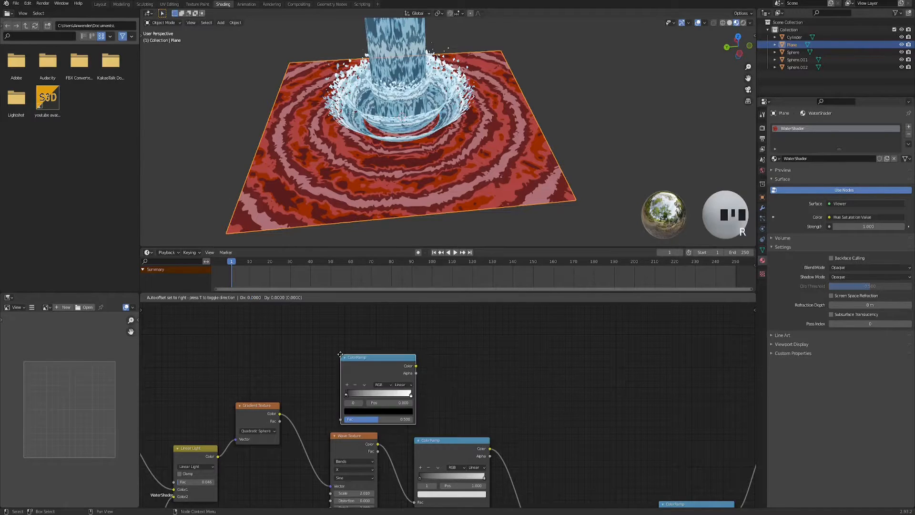
left_click(313, 336)
Step: Route the Gradient Texture's Color through the new ColorRamp into the Mix node's Fac and preview the Mix node
scroll(273, 414, "up", 3)
middle_click_drag(256, 420, 266, 437)
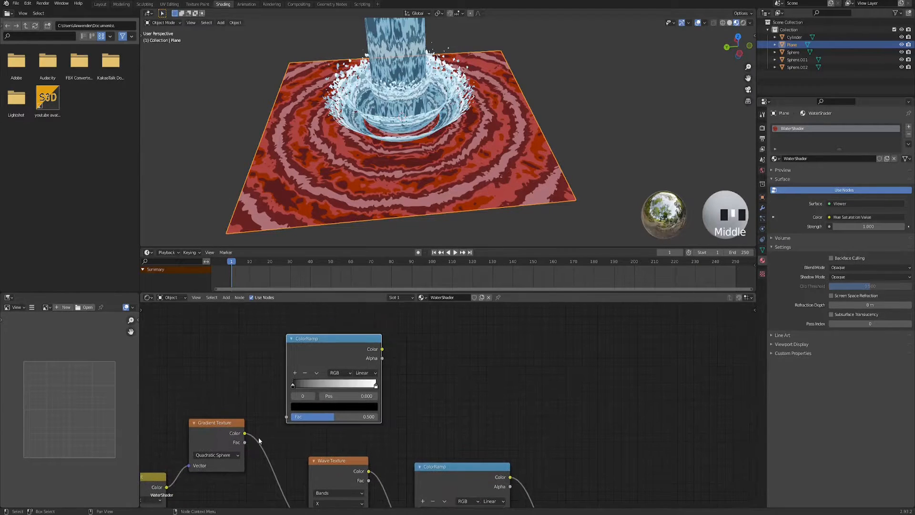
middle_click_drag(436, 374, 328, 403)
scroll(305, 396, "down", 7)
left_click_drag(309, 394, 522, 391)
scroll(592, 427, "up", 2)
middle_click_drag(592, 426, 370, 368)
scroll(446, 398, "up", 1)
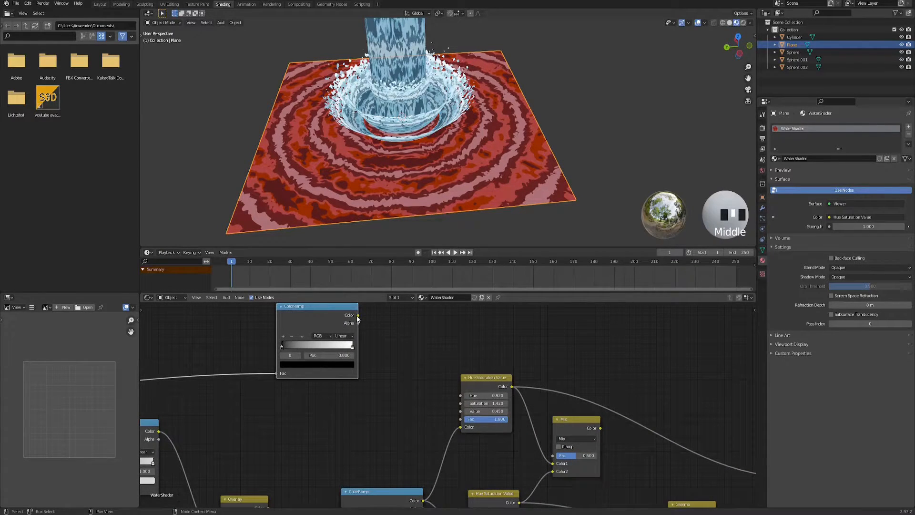
left_click(576, 422, "ctrl+shift")
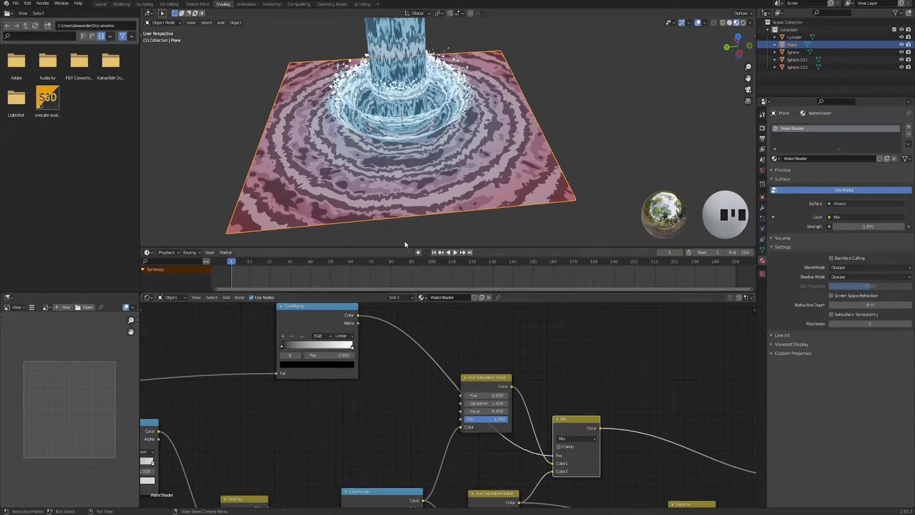
Step: Narrow the new ColorRamp's black-to-white transition near the middle, with the white stop at 0.486
middle_click_drag(399, 200, 413, 199, "shift")
left_click_drag(288, 347, 314, 347)
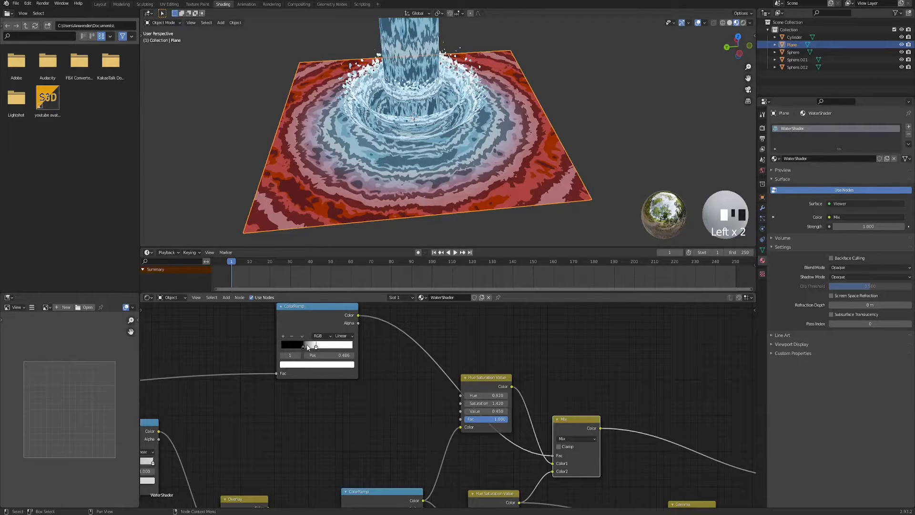
middle_click_drag(439, 203, 451, 223)
middle_click_drag(534, 215, 521, 200, "shift")
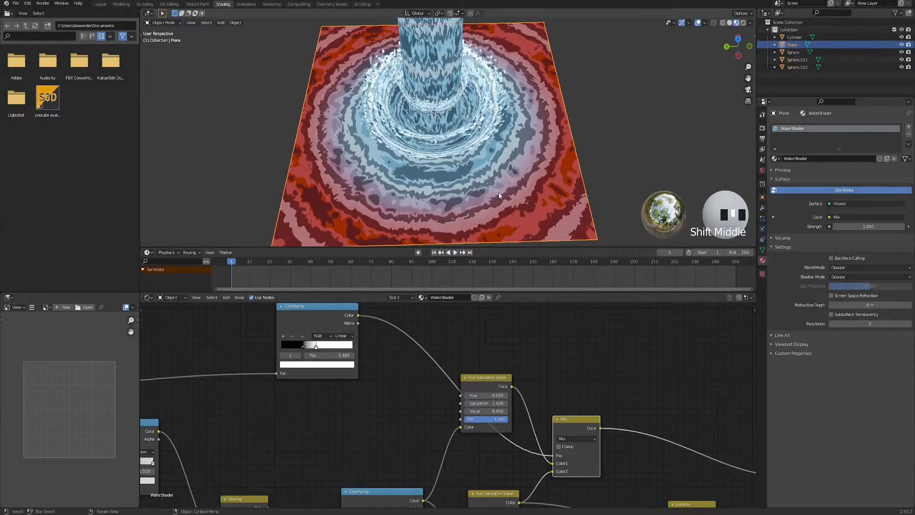
Step: Flip the mask ColorRamp to run from white to black and shift its stops so the black one sits at about 0.39
scroll(343, 372, "up", 3)
middle_click_drag(338, 364, 368, 392, "shift")
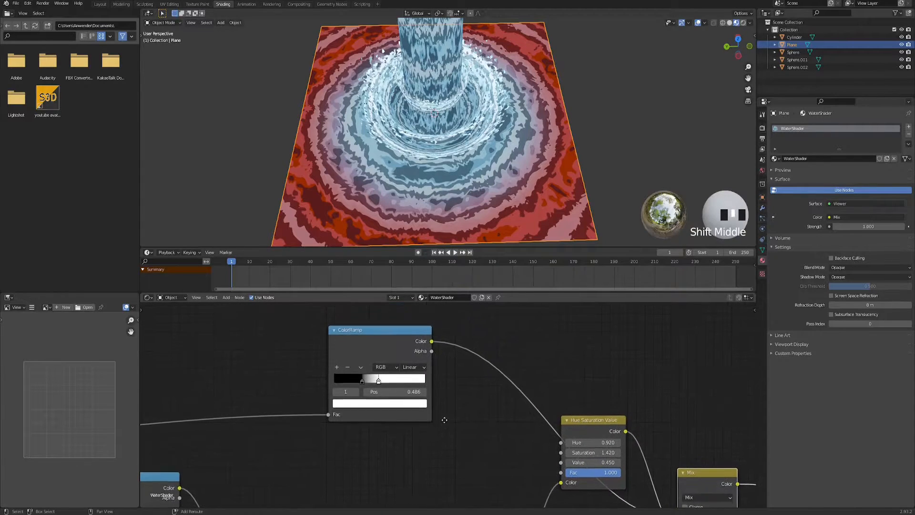
mouse_move(362, 383)
left_mouse_down()
mouse_move(387, 385)
mouse_move(355, 382)
mouse_move(385, 383)
mouse_move(368, 381)
left_mouse_up()
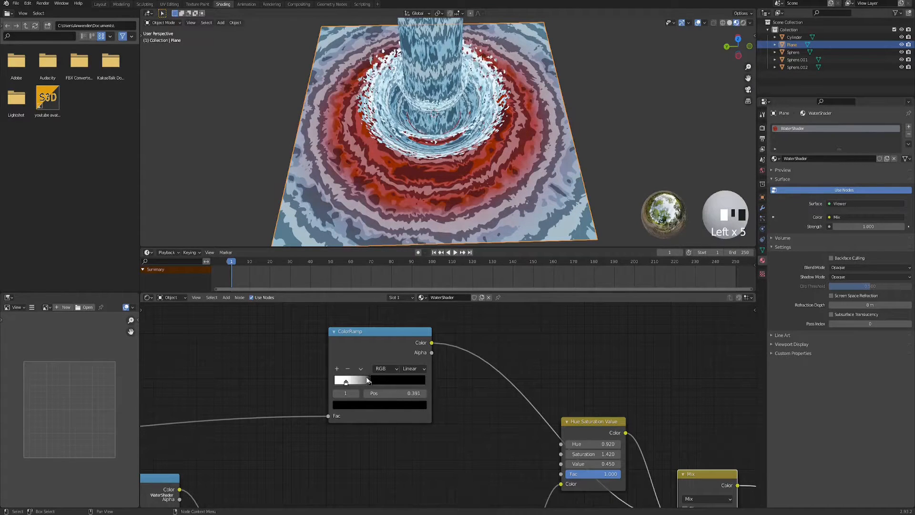
middle_click_drag(513, 348, 494, 364, "shift")
scroll(495, 155, "down", 2)
middle_click_drag(497, 165, 453, 159)
scroll(475, 166, "up", 2)
scroll(456, 191, "down", 1)
scroll(456, 192, "down", 2)
Step: Move the mask ColorRamp away from the Hue Saturation Value node and add a Noise Texture node below it
middle_click_drag(417, 341, 481, 342)
left_click_drag(427, 347, 334, 304)
middle_click_drag(362, 440, 375, 424)
left_click(375, 424)
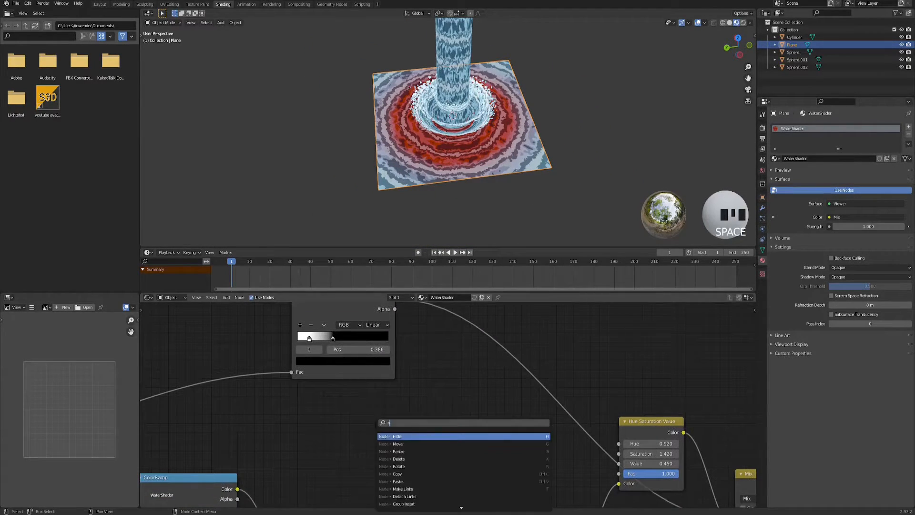
left_click(421, 443)
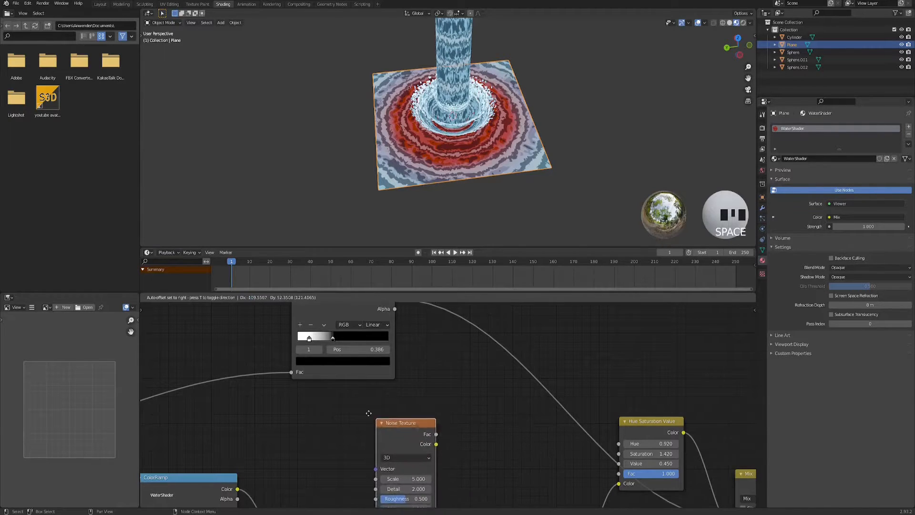
left_click(401, 425)
scroll(418, 413, "down", 2)
middle_click_drag(435, 409, 445, 394)
key("space")
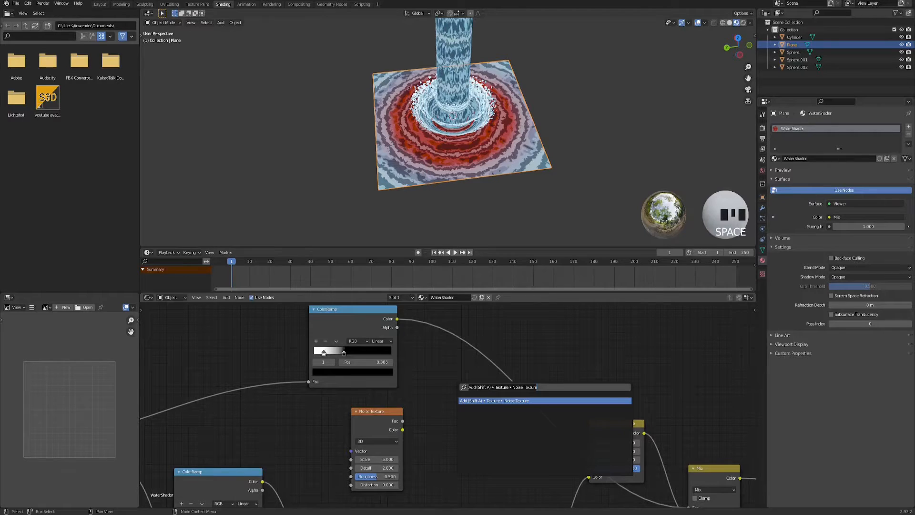
key("Return")
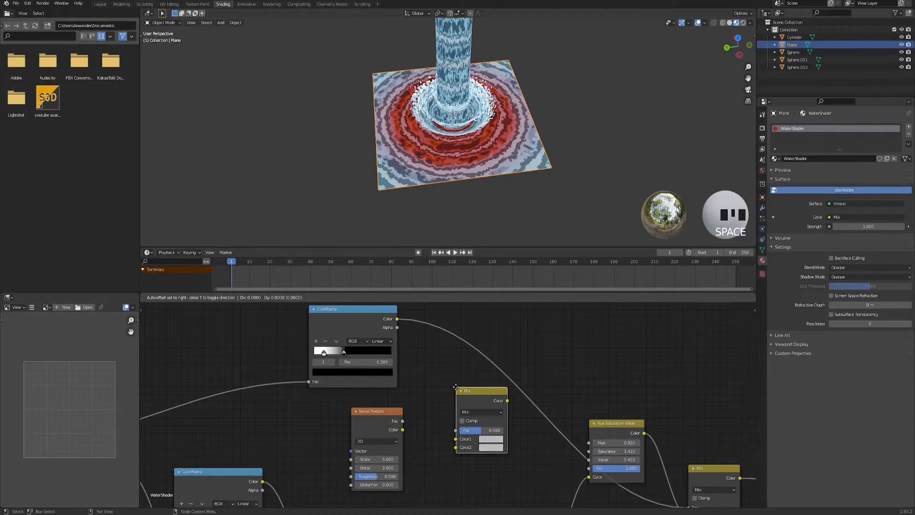
left_click(446, 381)
Step: Add a Math node set to Subtract, feed it the ColorRamp's Color and the Noise Texture's Fac, and preview it
key("space")
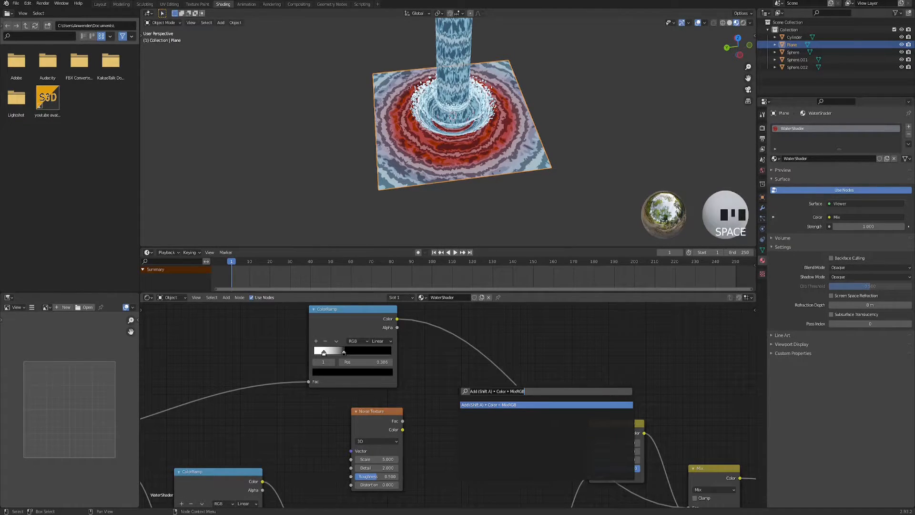
key("Return")
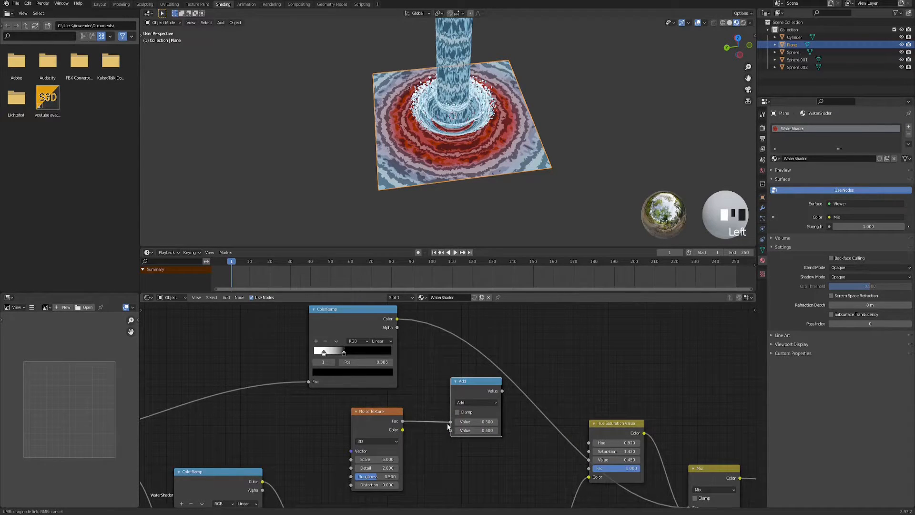
left_click(476, 402)
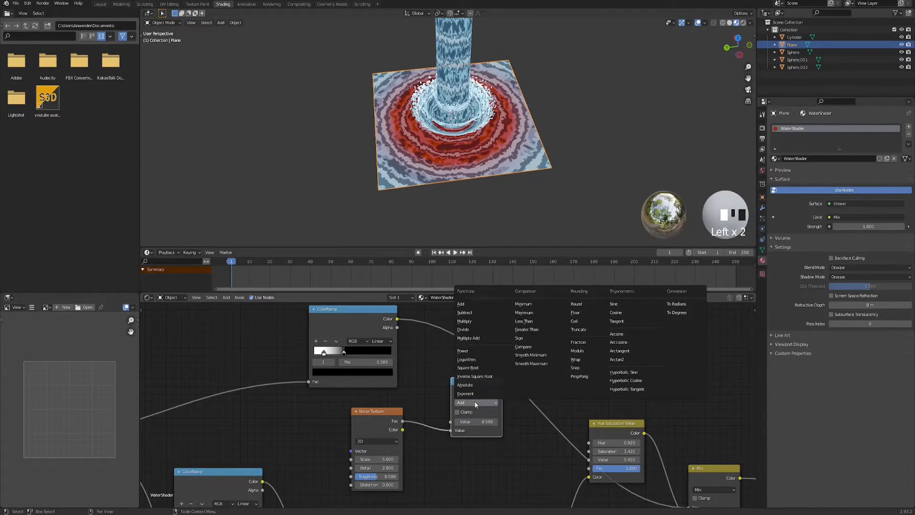
left_click(477, 314)
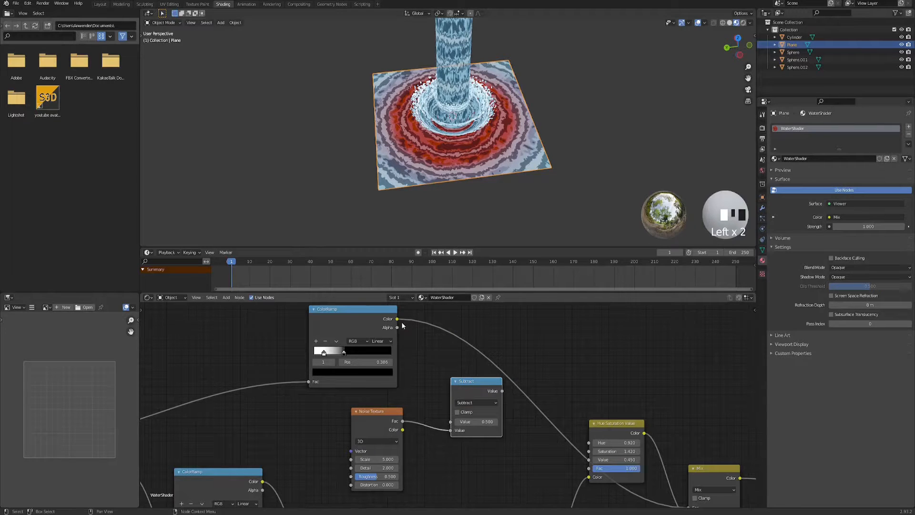
left_click(477, 385, "ctrl+shift")
Step: Preview the mask ColorRamp and the Noise Texture separately on the plane to compare their patterns
middle_click_drag(367, 332, 339, 338)
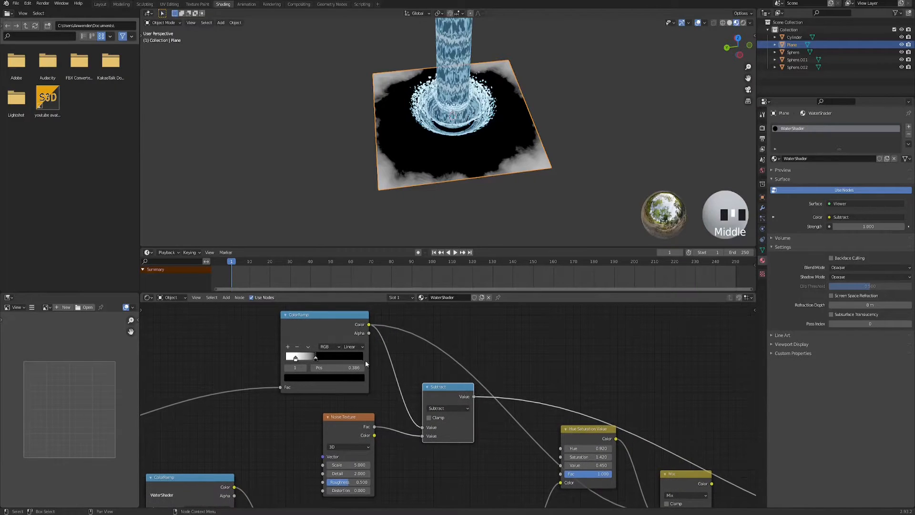
left_click(327, 318, "ctrl+shift")
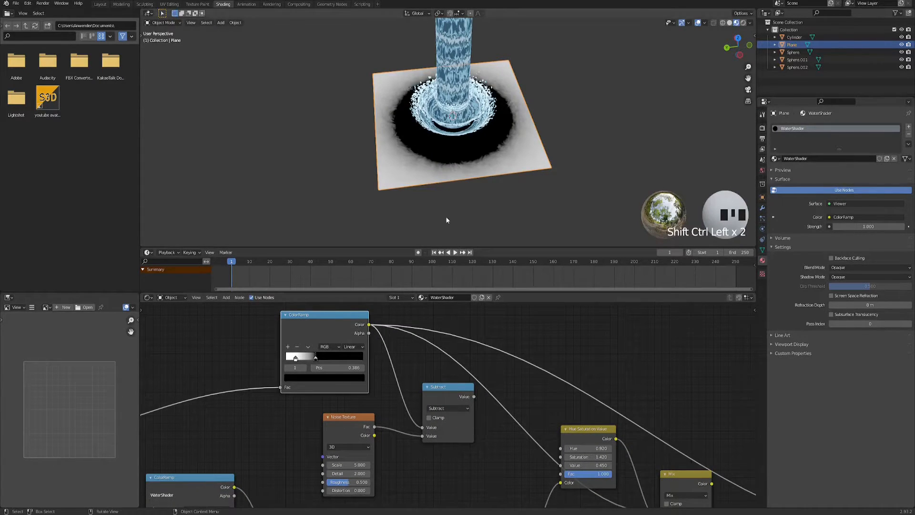
middle_click_drag(430, 152, 421, 186, "shift")
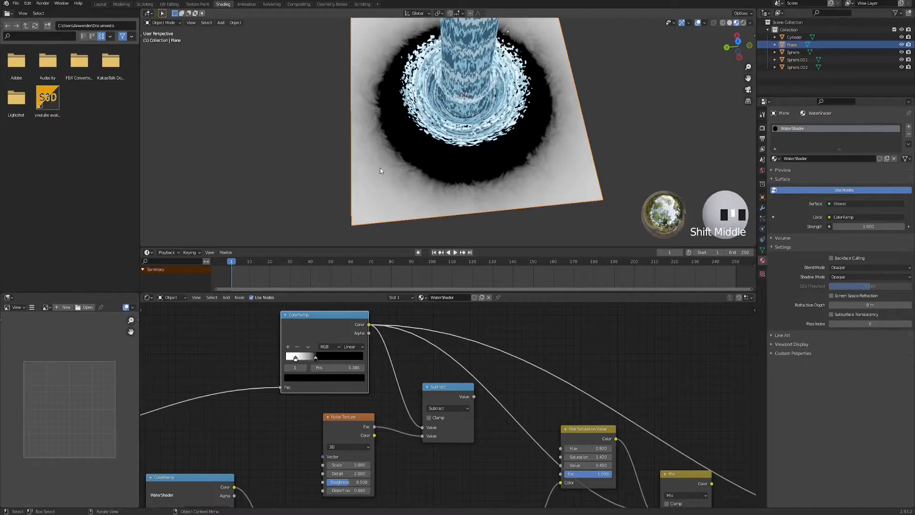
left_click(347, 421, "ctrl+shift")
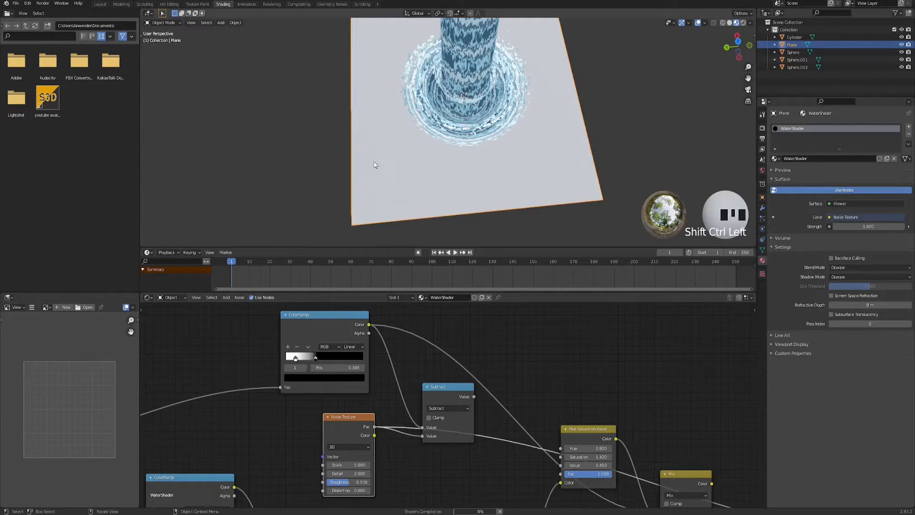
Step: Preview the Subtract node again, move it up slightly, and set the Noise Texture's Scale to 7.2
left_click(445, 388, "ctrl+shift")
left_click_drag(443, 372, 442, 372)
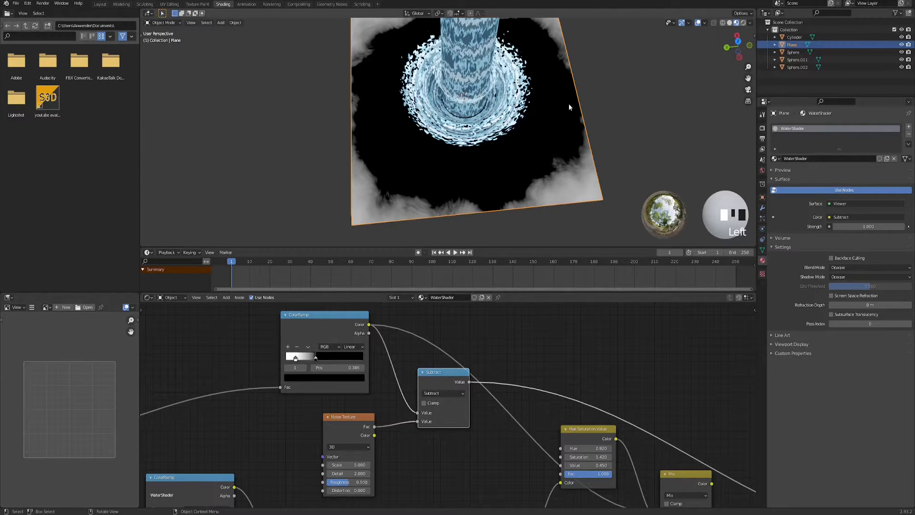
middle_click_drag(397, 457, 400, 444)
left_click_drag(359, 452, 370, 452)
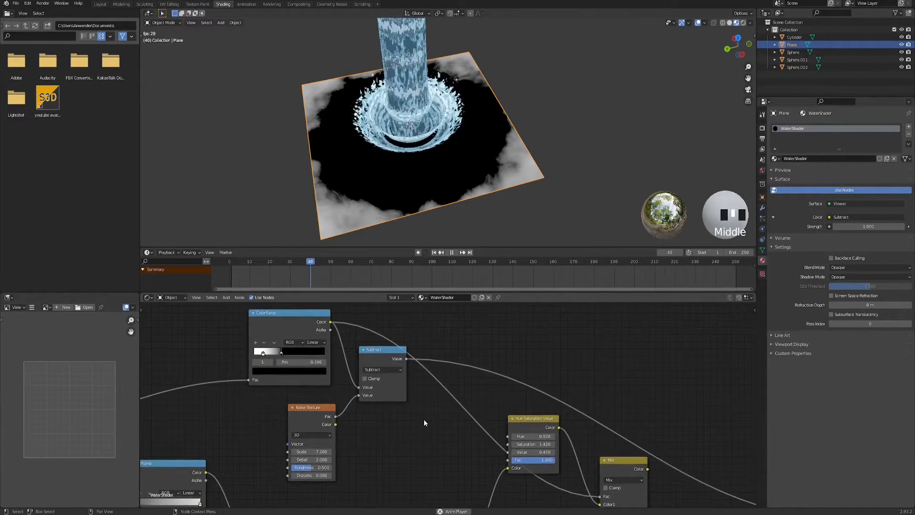
Step: Add a second ColorRamp after the Subtract node and connect its Color output to the Mix node's Fac
key("space")
type("colorr")
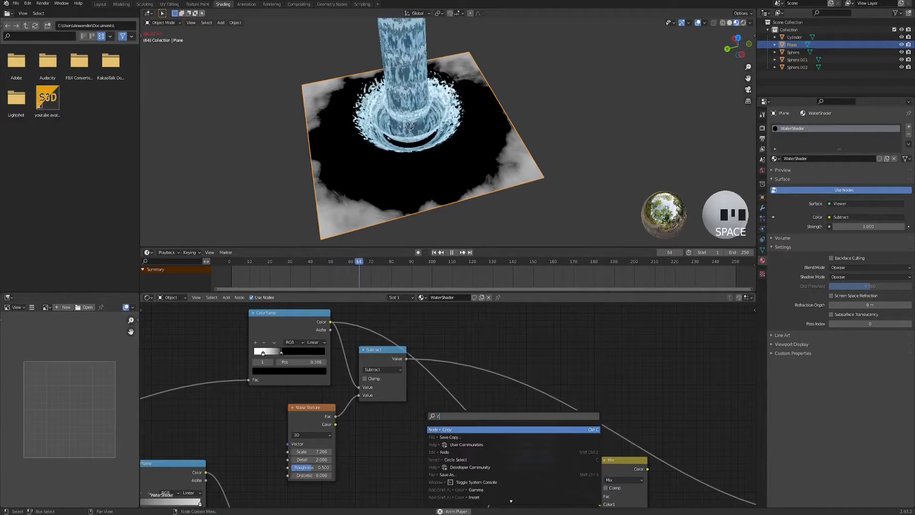
key("Return")
left_click_drag(424, 417, 492, 351)
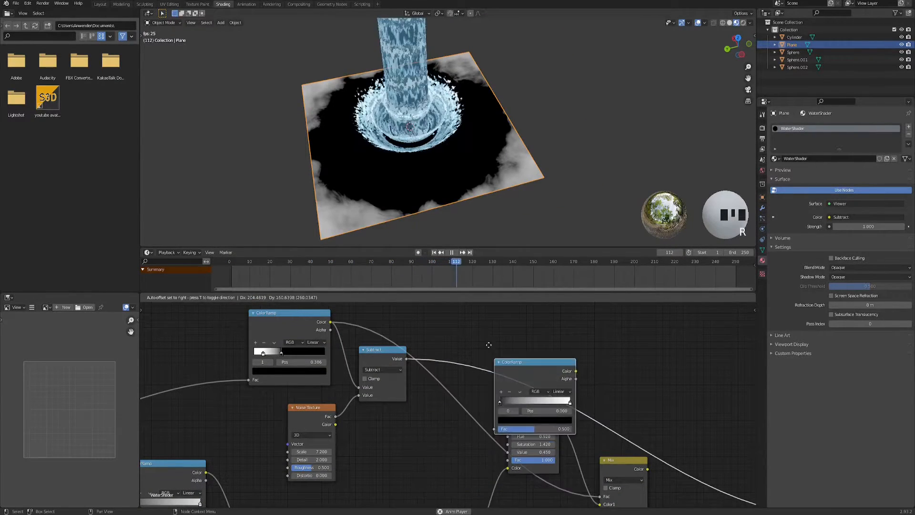
scroll(500, 345, "down", 3)
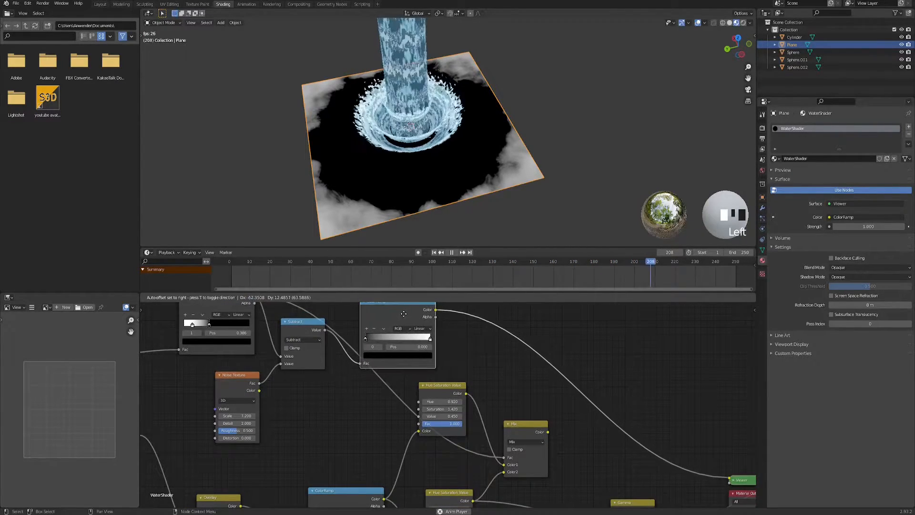
middle_click_drag(439, 327, 443, 332)
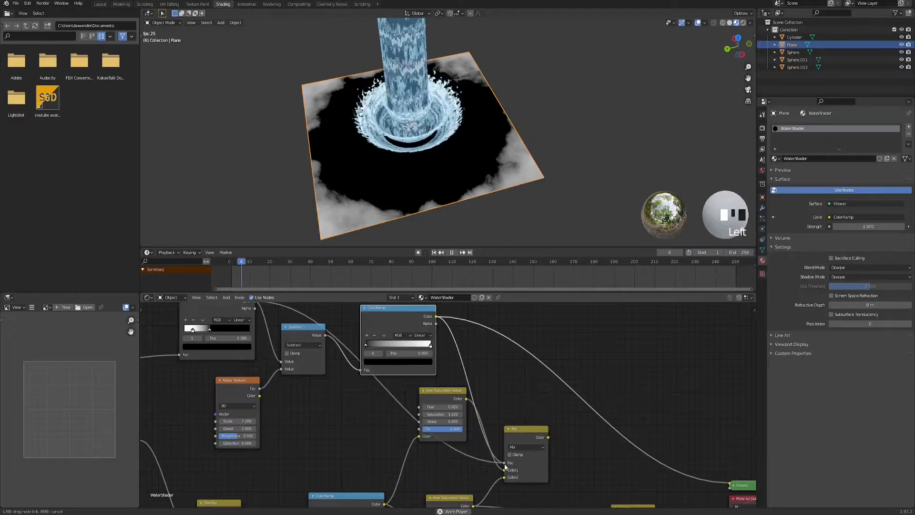
Step: Return the first mask ColorRamp to black-to-white, with the black stop at 0.000 and the white stop near the middle
middle_click_drag(383, 419, 478, 429)
scroll(325, 378, "up", 3)
middle_click_drag(325, 379, 317, 425)
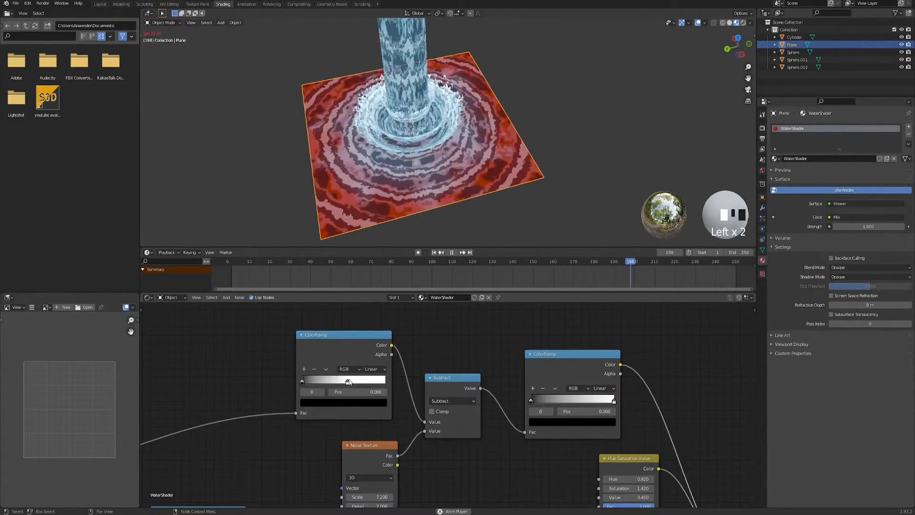
Step: Set the first ColorRamp's white stop to 0.382, and turn the second ramp white-to-black with its white stop at 0.314
scroll(480, 406, "up", 2)
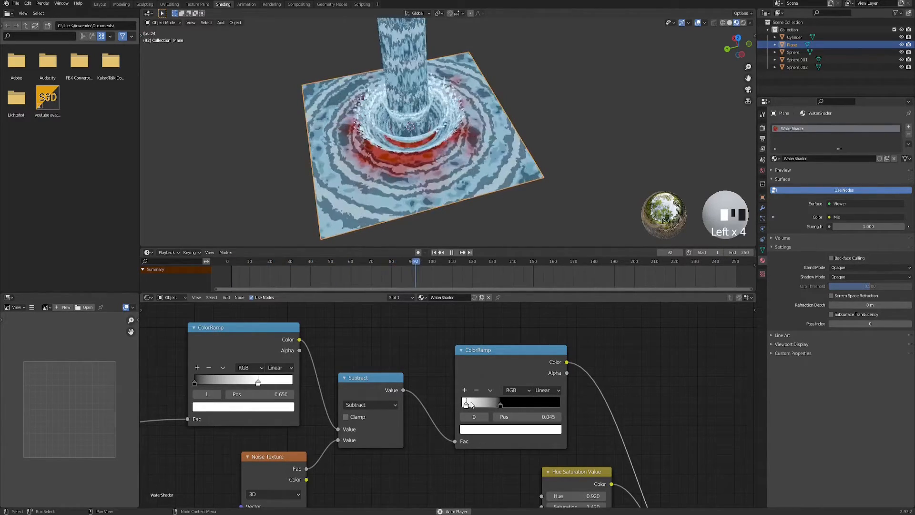
middle_click_drag(269, 427, 328, 425)
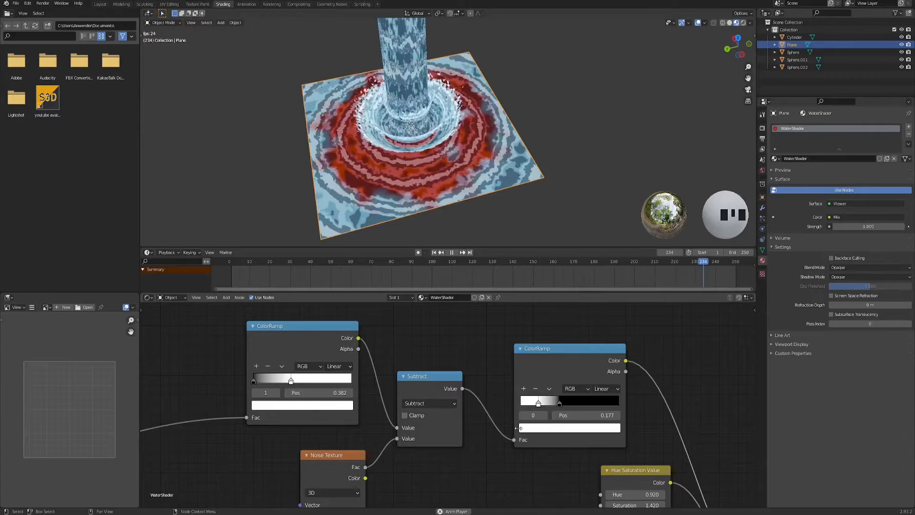
scroll(516, 429, "up", 2)
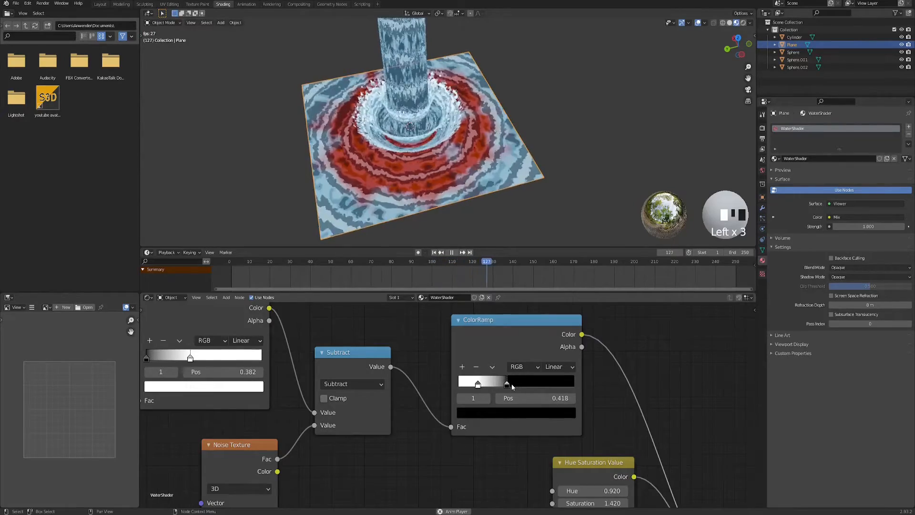
left_click_drag(514, 387, 495, 383)
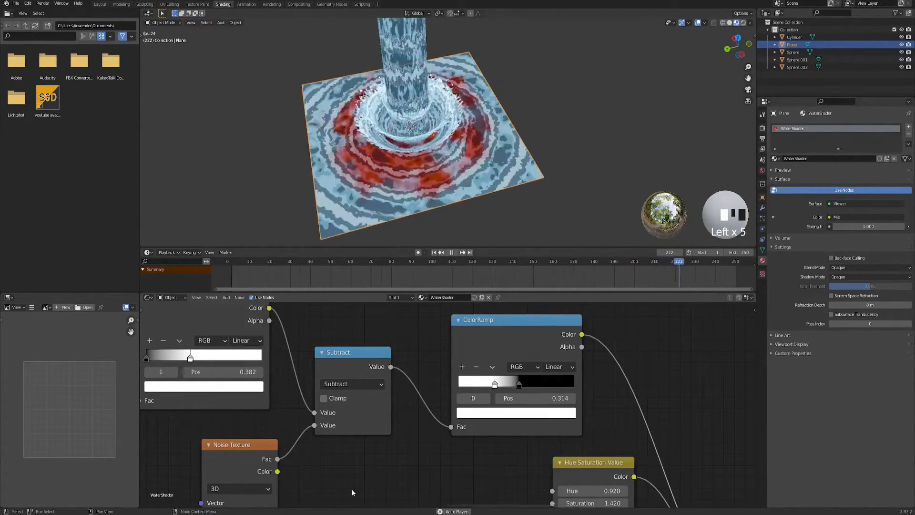
Step: Switch the mask's Noise Texture to 4D and animate its W value with the driver #frame/120
scroll(413, 438, "down", 2)
scroll(450, 410, "down", 1)
middle_click_drag(412, 435, 463, 408)
scroll(462, 404, "up", 2)
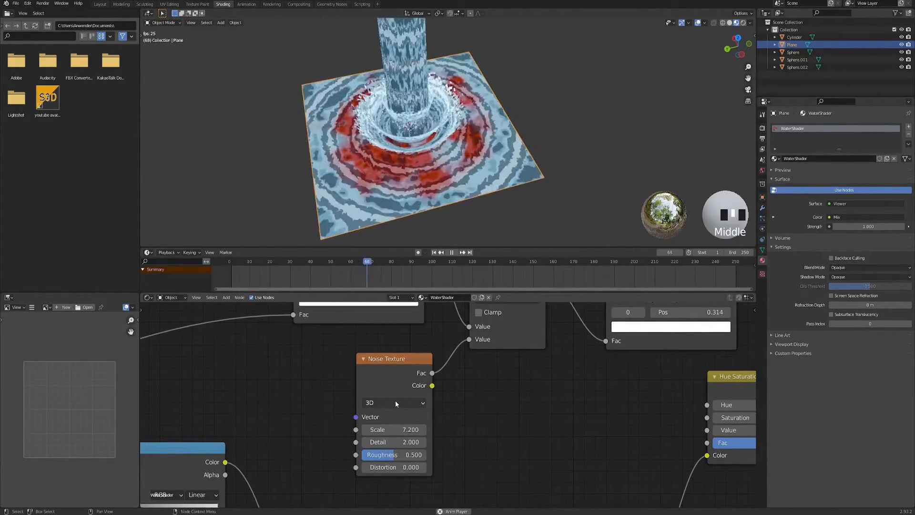
left_click(397, 401)
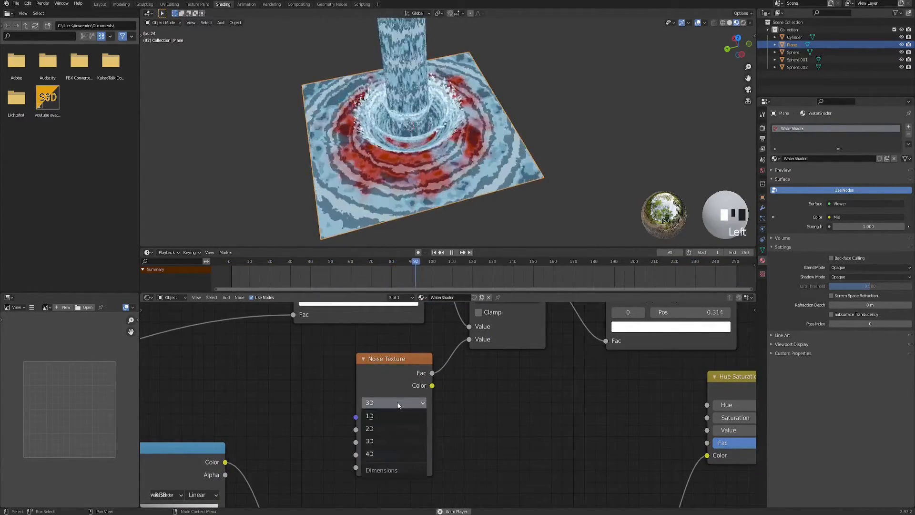
left_click(385, 453)
left_click(389, 430)
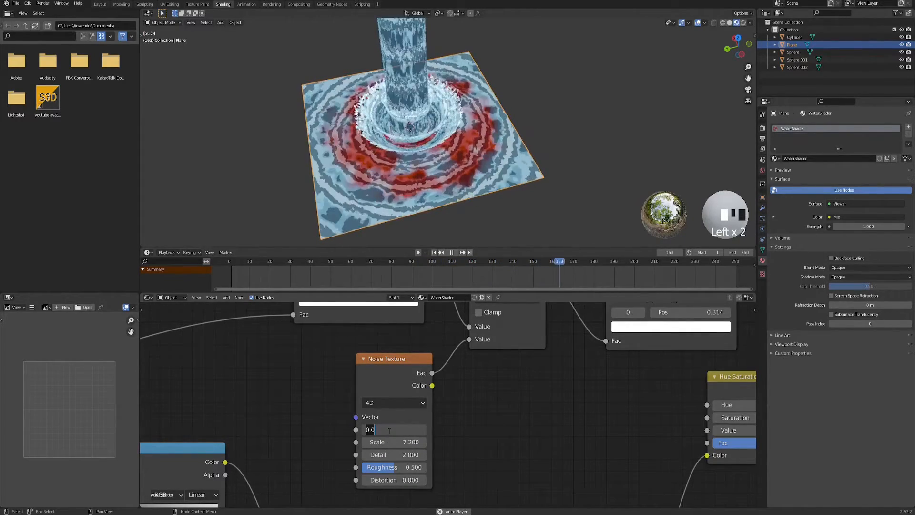
type("#frame/")
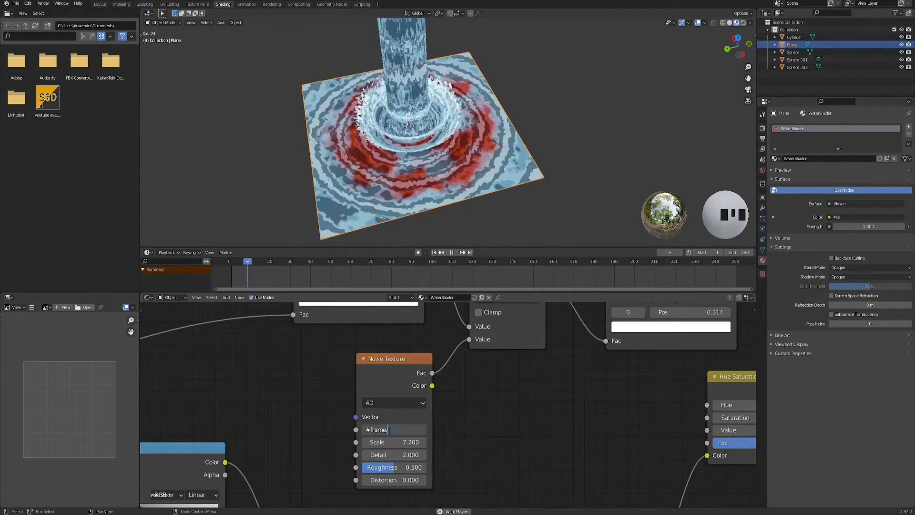
type("12")
key("Return")
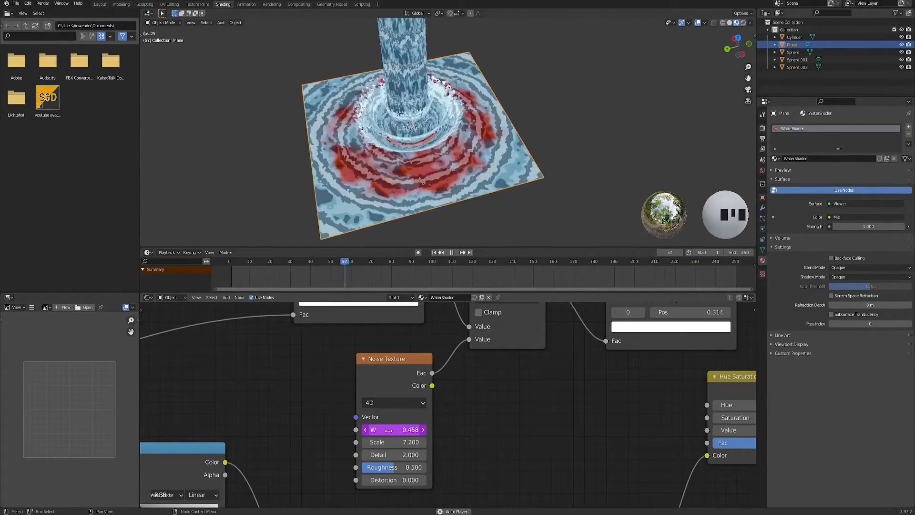
Step: Hide everything except the plane to examine the animated mask, and reveal the hidden objects again
middle_click_drag(561, 383, 447, 425)
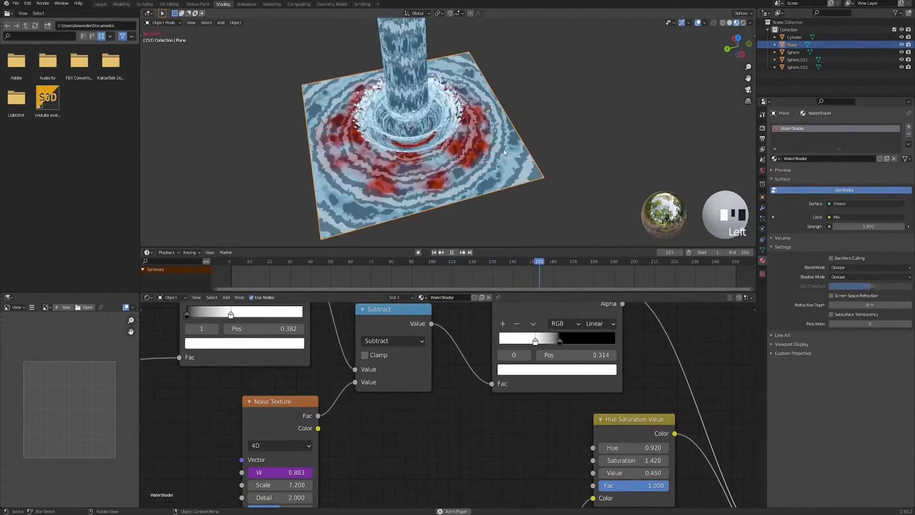
key("shift+h")
middle_click_drag(513, 146, 545, 138)
left_click(522, 142)
scroll(428, 167, "up", 1)
mouse_move(427, 169)
middle_mouse_down("shift")
mouse_move(441, 148)
mouse_move(437, 159)
mouse_move(432, 143)
mouse_move(439, 155)
middle_mouse_up("shift")
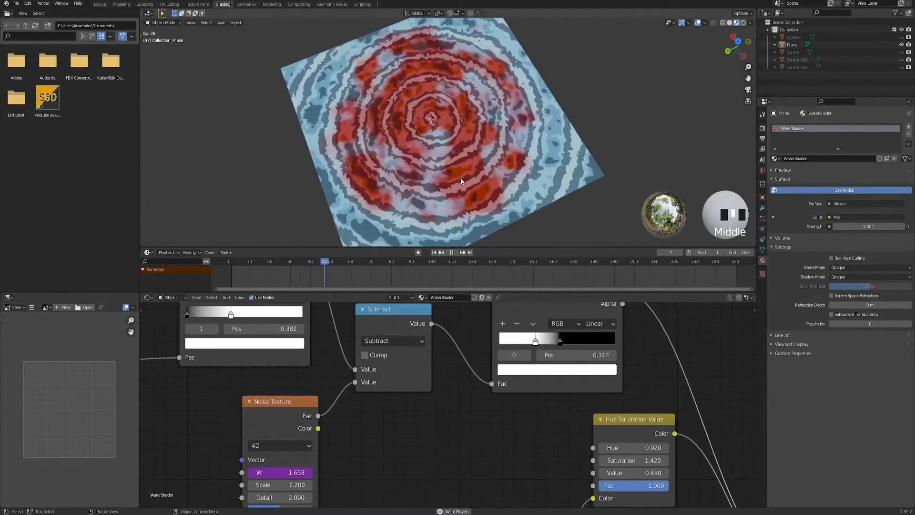
middle_click_drag(460, 184, 443, 163)
scroll(476, 410, "down", 5)
middle_click_drag(497, 433, 414, 393)
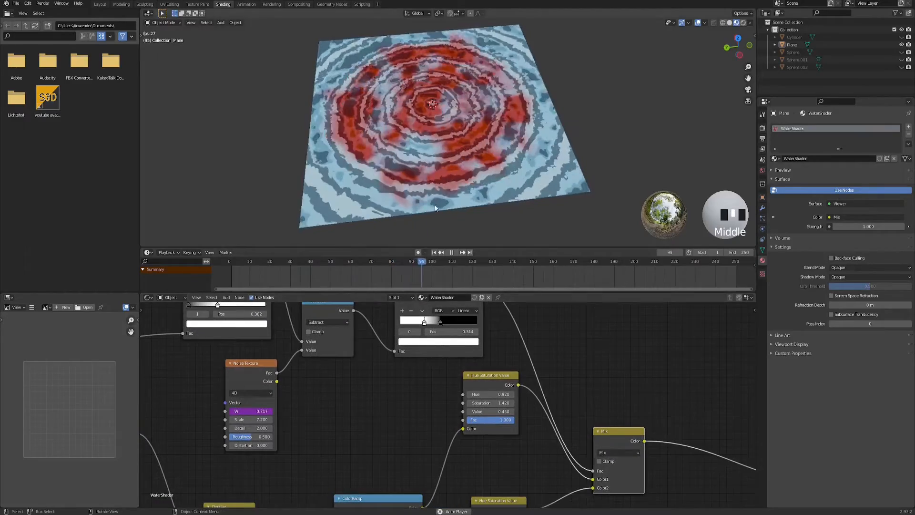
key("alt+h")
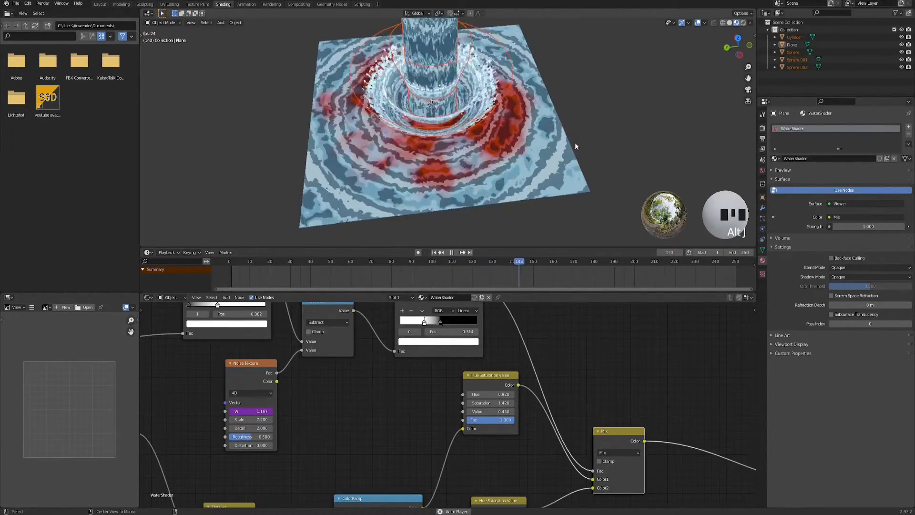
middle_click_drag(578, 117, 583, 114)
Step: Move the Viewer and Material Output nodes farther from the Gamma node and add an Emission node in the gap
middle_click_drag(420, 426, 412, 414, "shift")
scroll(411, 414, "down", 2)
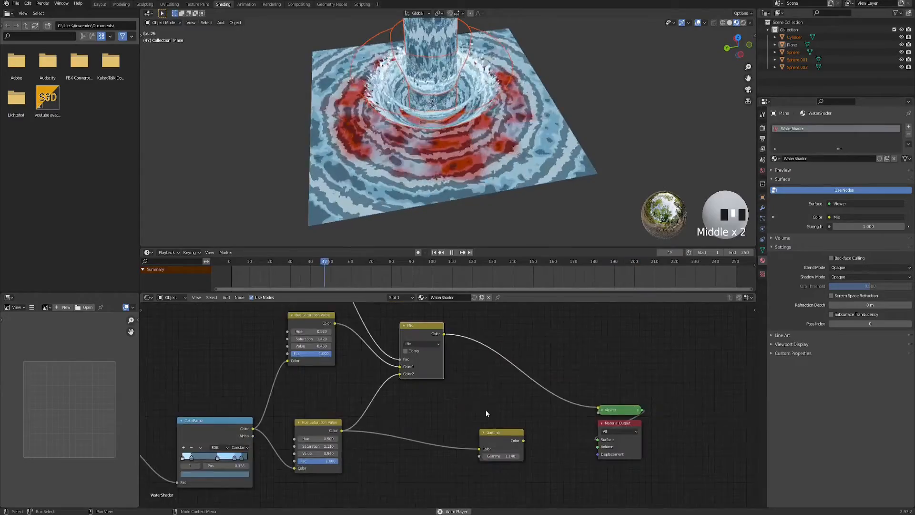
middle_click_drag(474, 402, 413, 402)
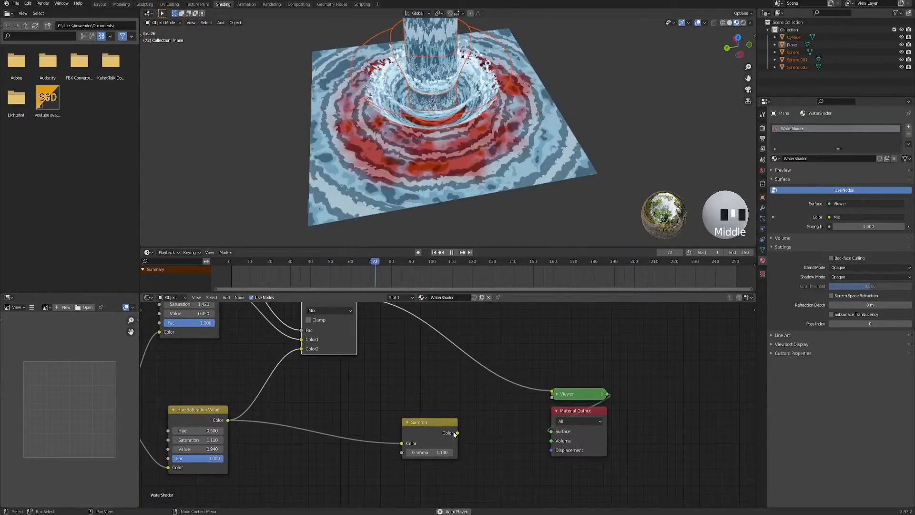
left_click(429, 427)
left_click_drag(521, 377, 706, 402)
key("space")
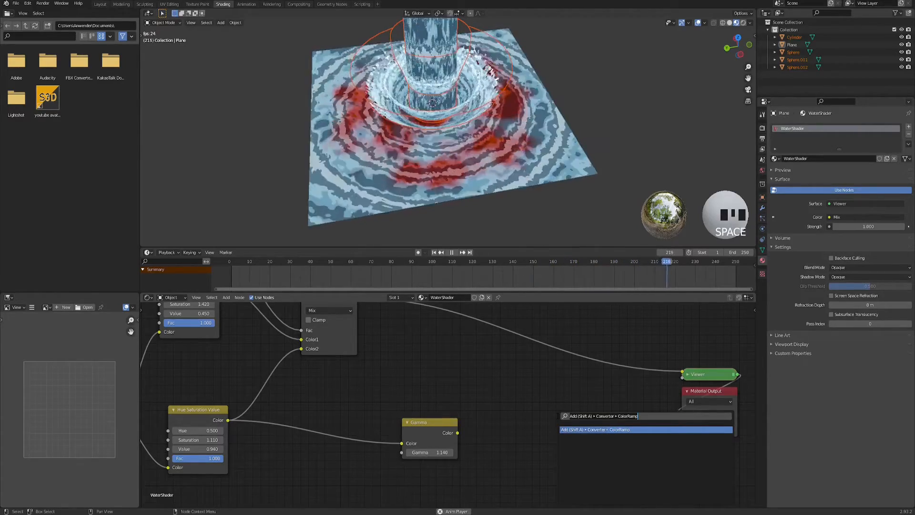
type("emission")
key("Return")
left_click(528, 424)
Step: Connect the Gamma node's Color to the Emission's Color, and link the Emission output to the Material Output's Surface
left_click_drag(457, 433, 523, 443)
middle_click_drag(563, 393, 437, 401)
scroll(448, 401, "up", 1)
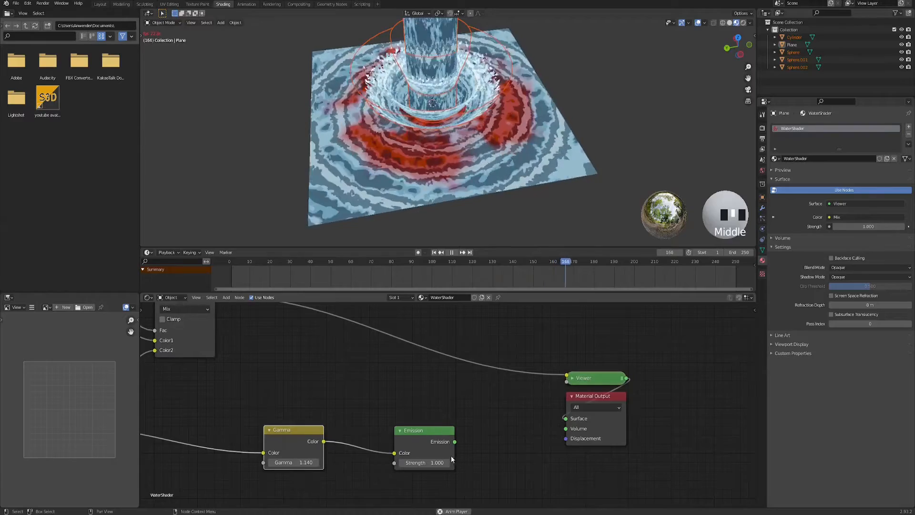
left_click(424, 431, "ctrl+shift")
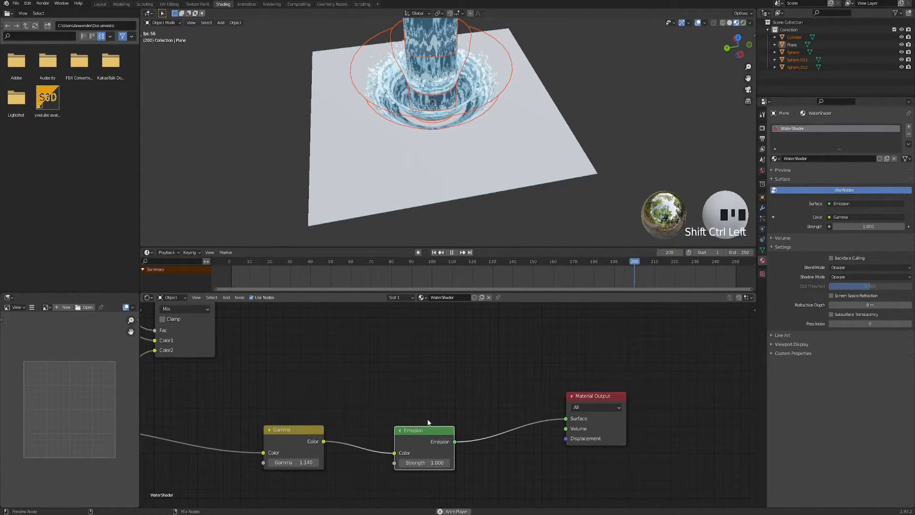
Step: Examine the waterfall, splash and water plane from several angles while the animation plays
middle_click_drag(477, 143, 459, 119)
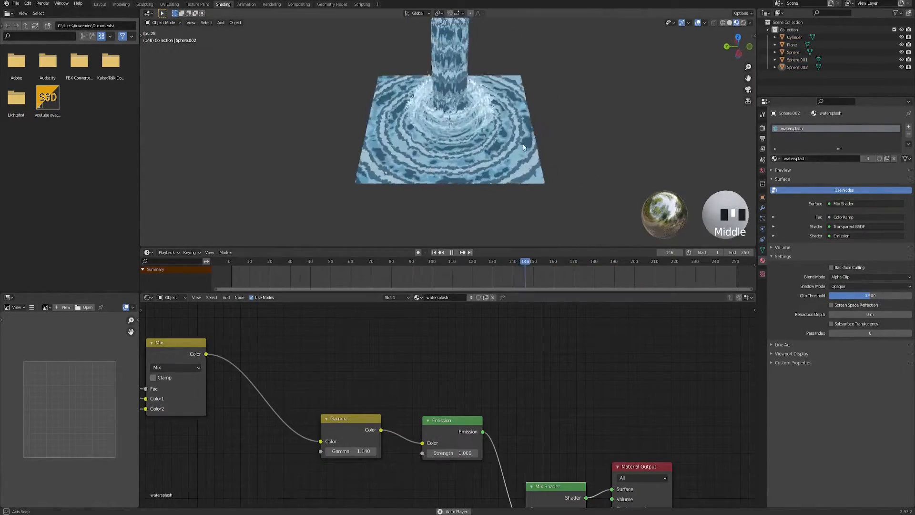
scroll(461, 161, "up", 4)
middle_click_drag(459, 120, 487, 123)
scroll(487, 123, "down", 4)
middle_click_drag(487, 122, 486, 133, "shift")
left_click(326, 119)
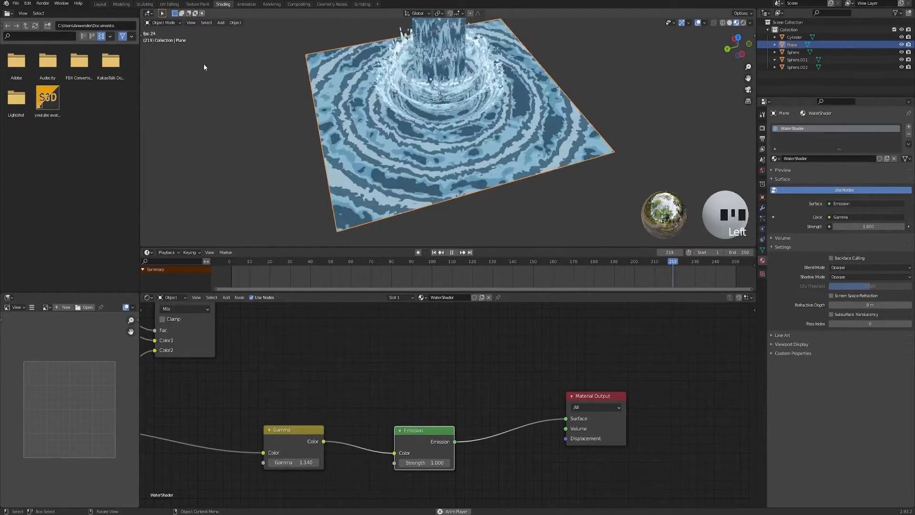
middle_click_drag(552, 175, 564, 178)
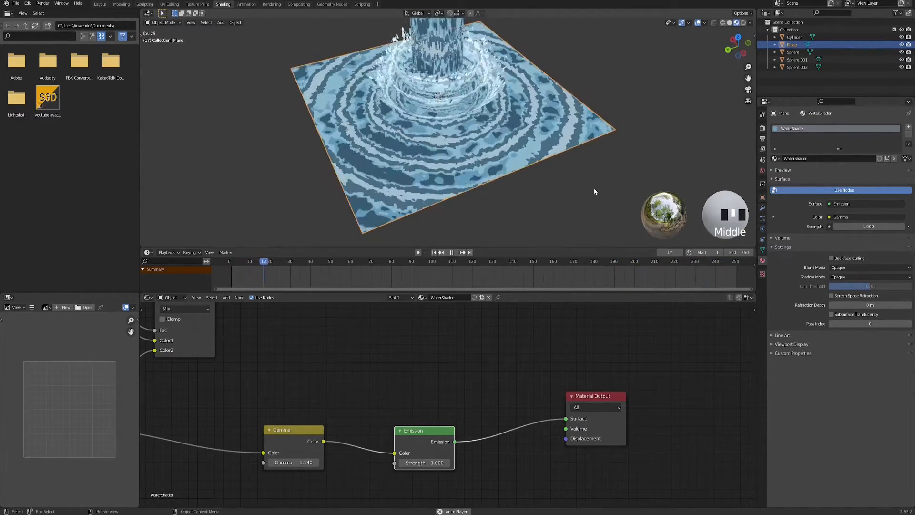
left_click(762, 208)
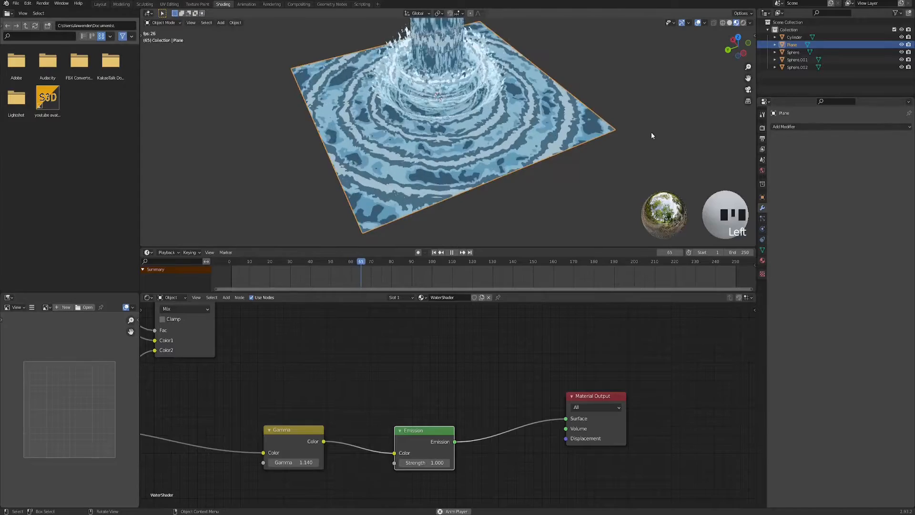
middle_click_drag(476, 172, 476, 192)
scroll(483, 154, "down", 1)
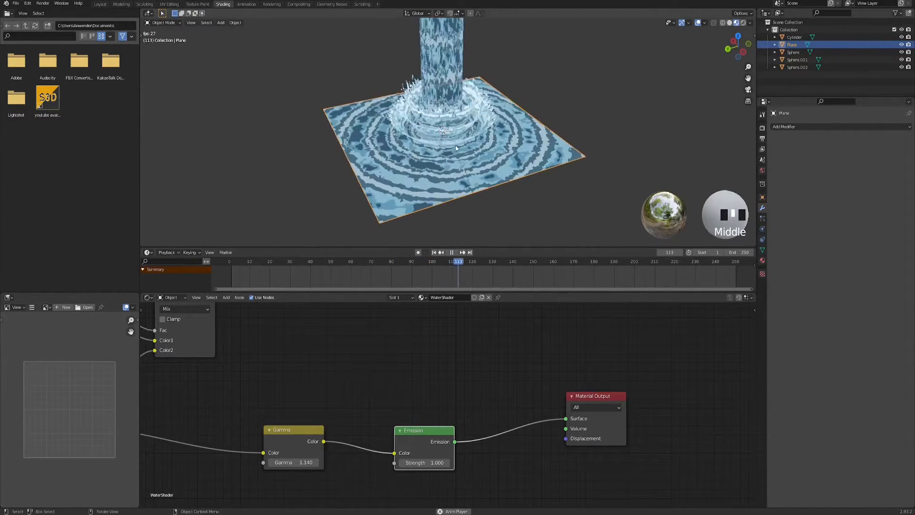
left_click(302, 69)
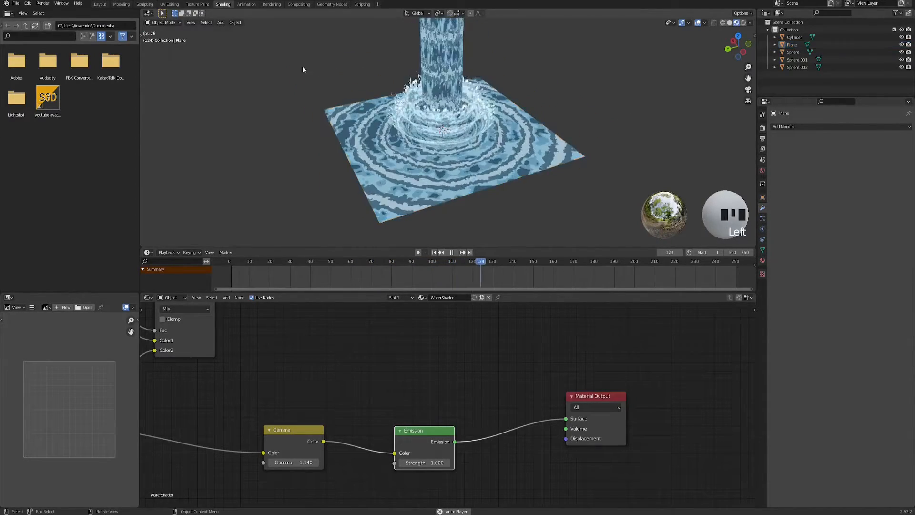
Step: Switch to the Layout workspace and show the waterfall scene with rendered viewport shading
left_click(100, 4)
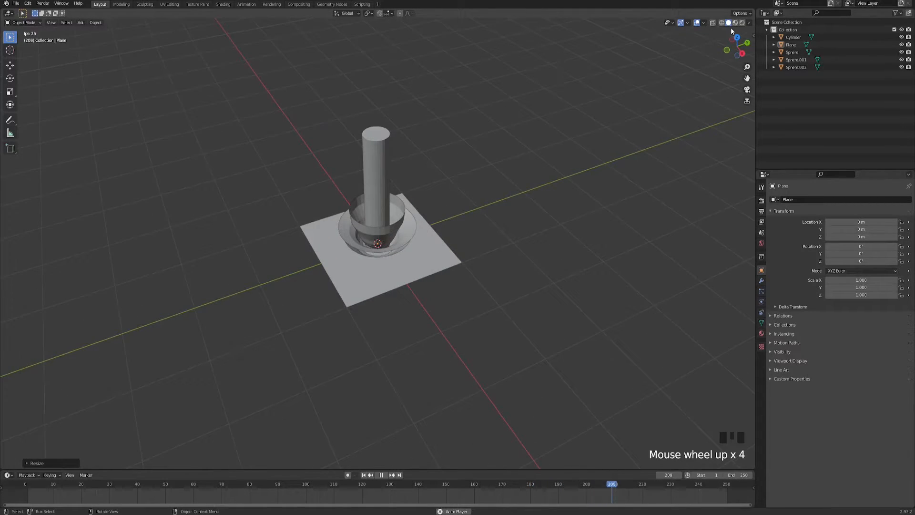
left_click(742, 22)
middle_click_drag(421, 230, 450, 158)
scroll(428, 205, "up", 4)
left_click(476, 153)
middle_click_drag(444, 89, 412, 95)
middle_click_drag(411, 95, 416, 111, "shift")
middle_click_drag(538, 133, 493, 229)
Step: Subdivide the water plane's mesh and repeat the subdivision several times to build a dense grid
left_click(494, 229)
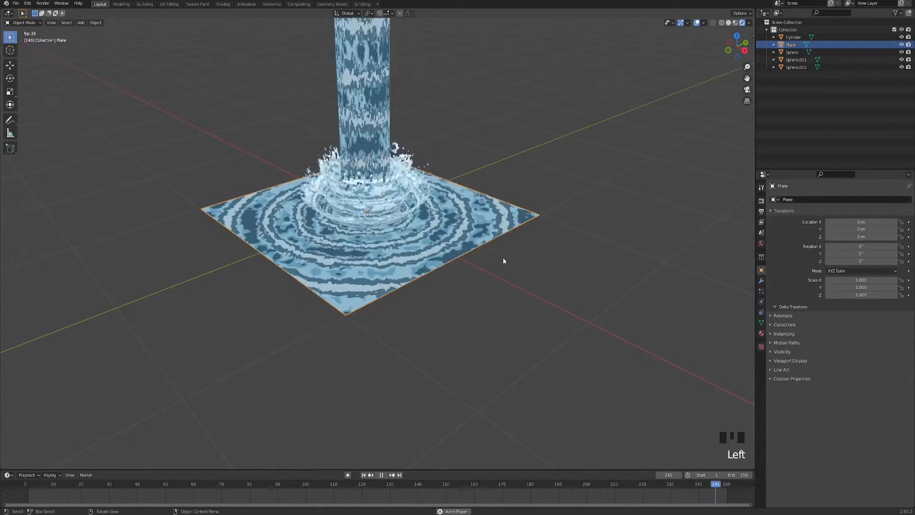
key("Tab")
middle_click_drag(502, 257, 476, 290)
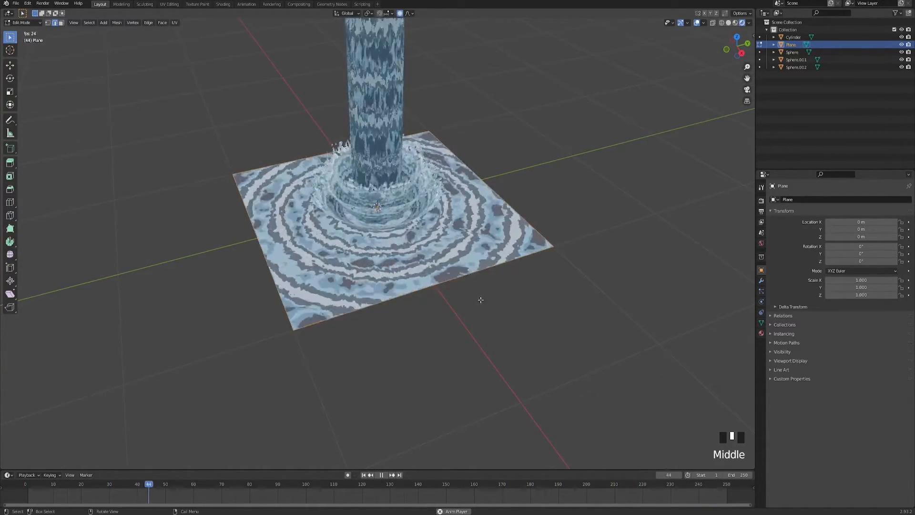
right_click(467, 182)
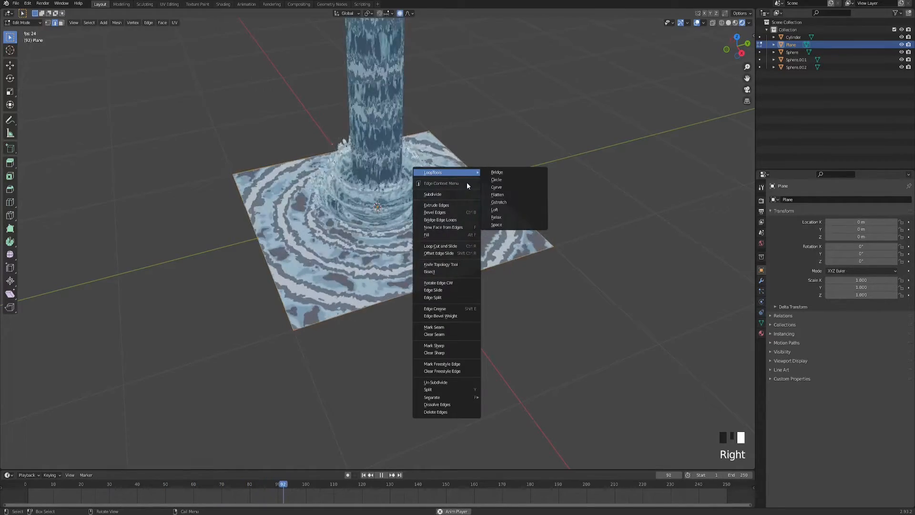
left_click(440, 194)
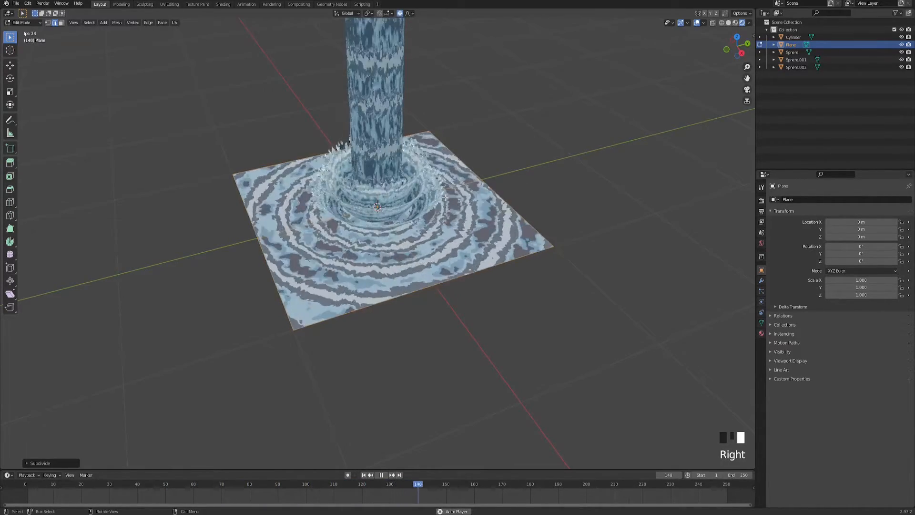
key("shift+r")
key("shift+r")
key("shift+r")
key("shift+r")
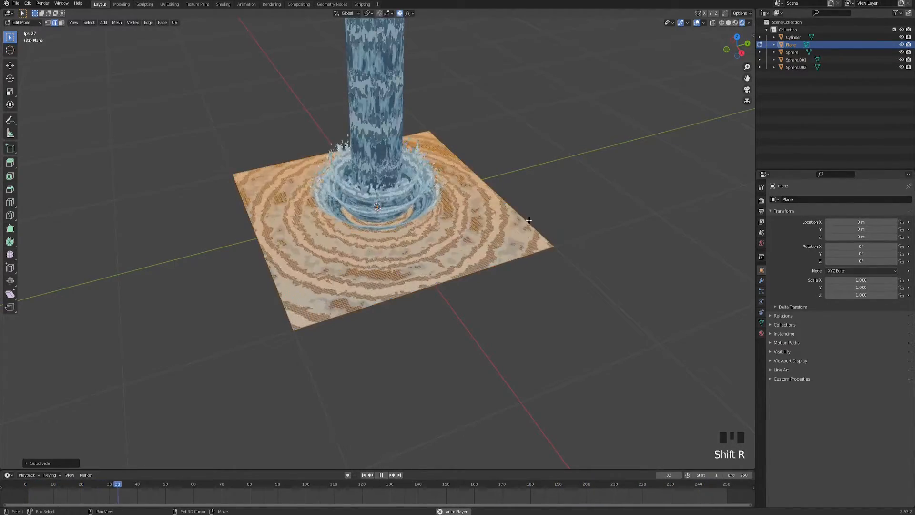
key("Tab")
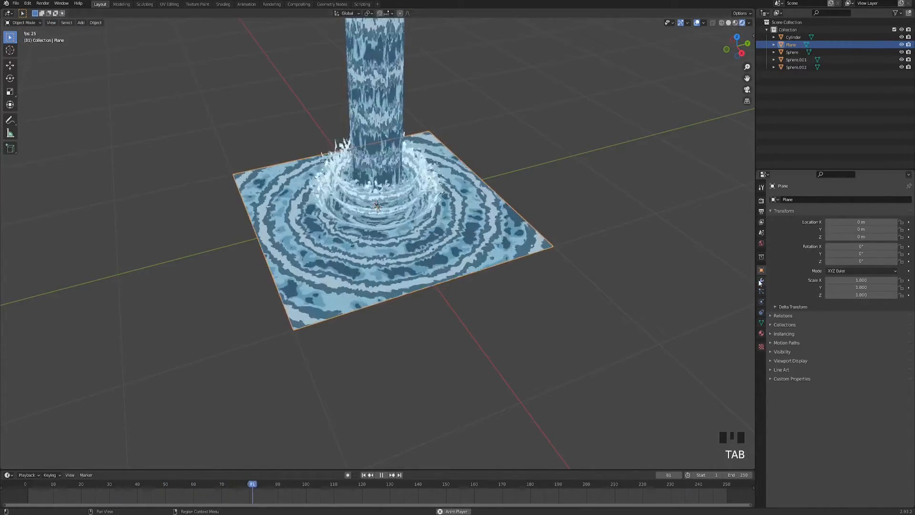
Step: Add a Displace modifier to the plane with a new texture named WaterSurfaceDisplacement, and open that texture's settings
left_click(761, 281)
left_click(805, 199)
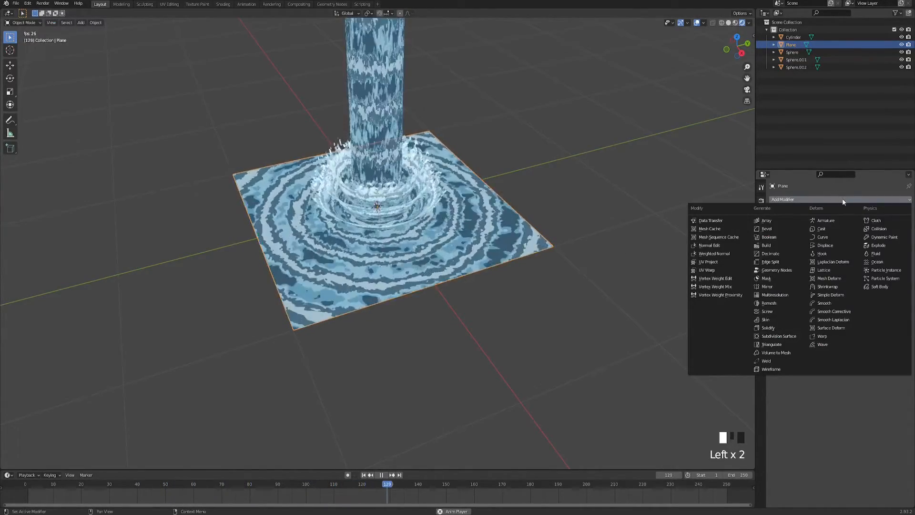
left_click(825, 245)
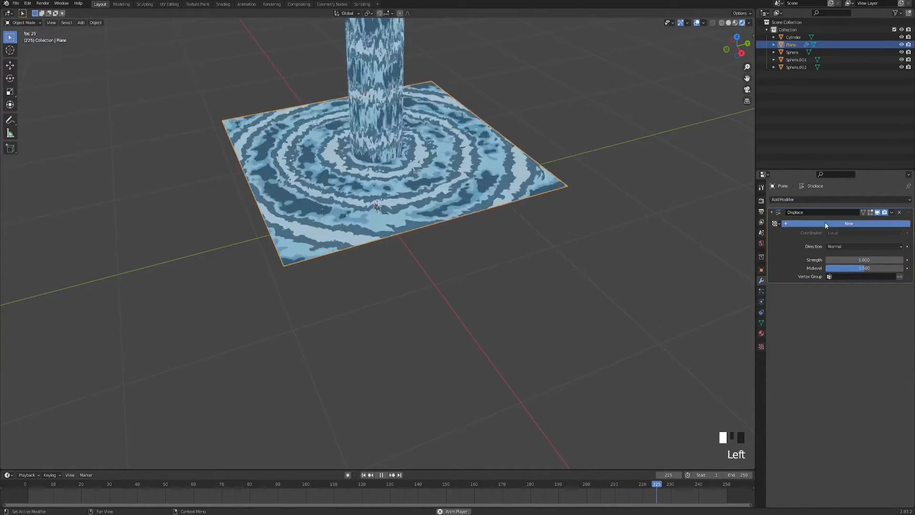
left_click(826, 224)
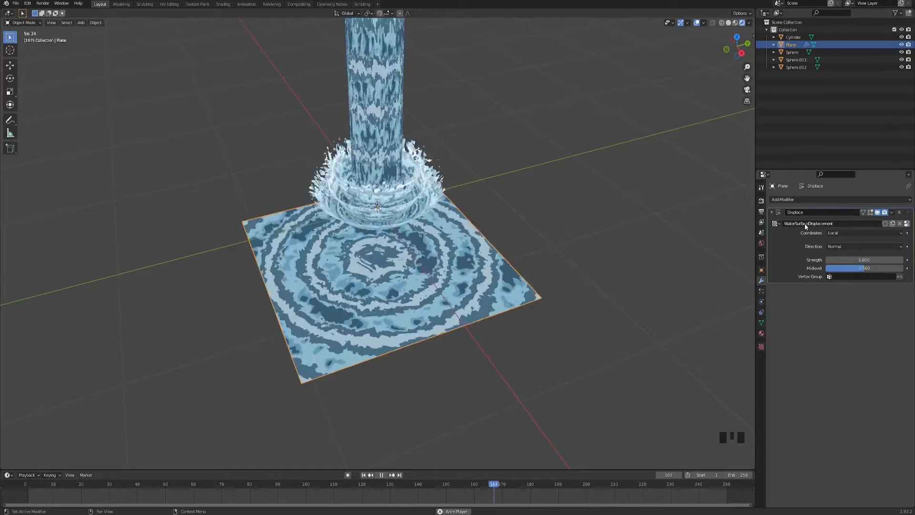
left_click(761, 347)
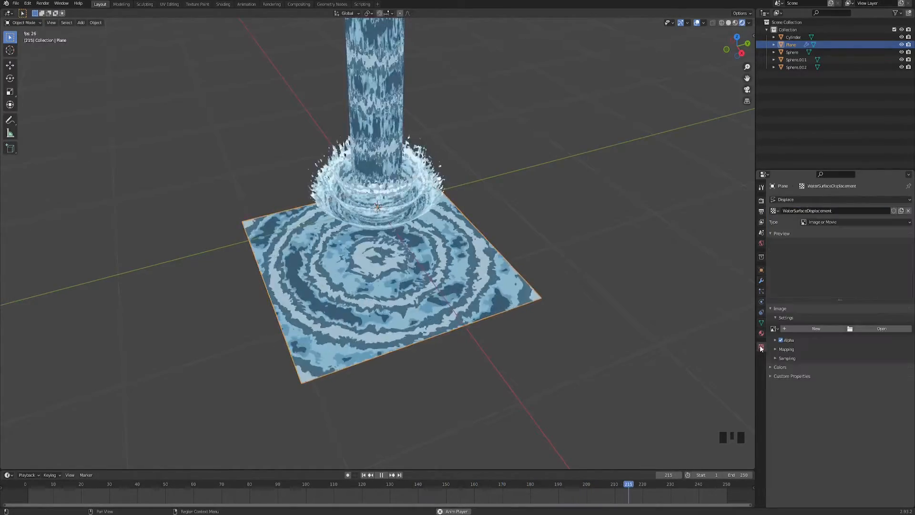
Step: Set the WaterSurfaceDisplacement texture's type to Wood with the Rings pattern and view the displaced plane from several sides
left_click(835, 222)
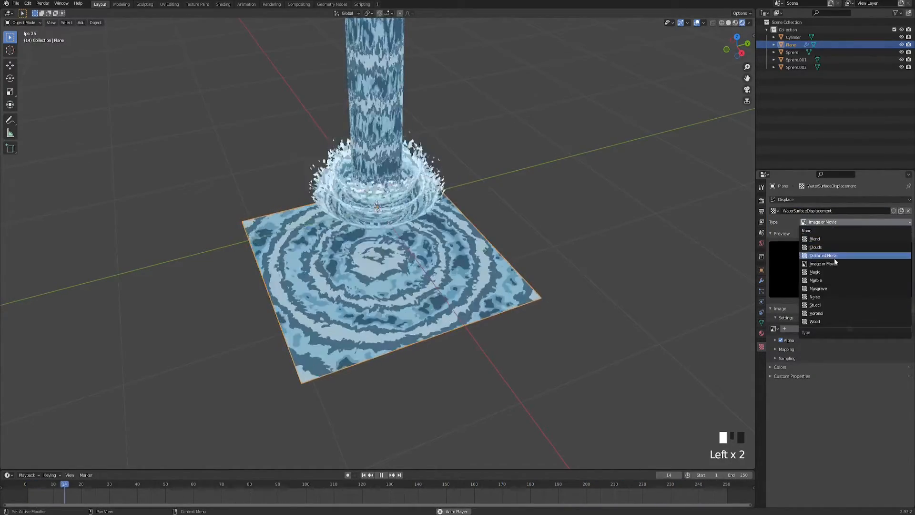
left_click(828, 322)
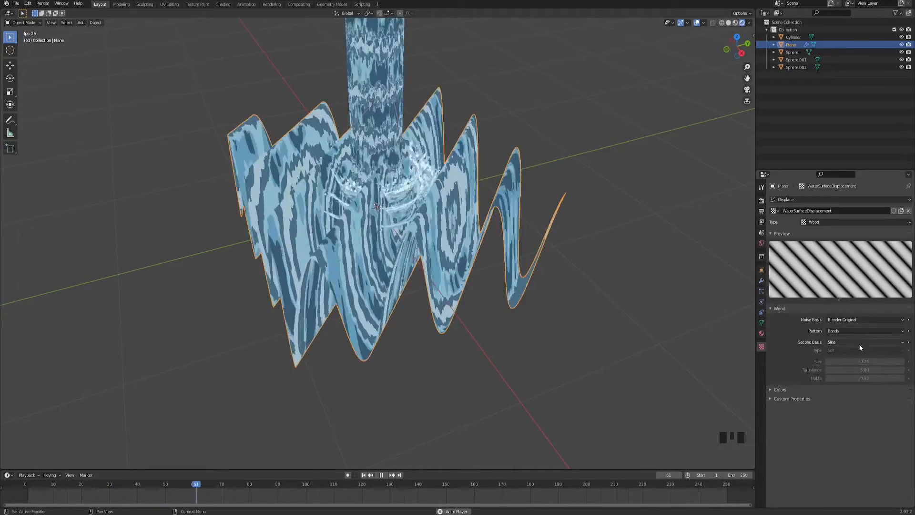
left_click(847, 332)
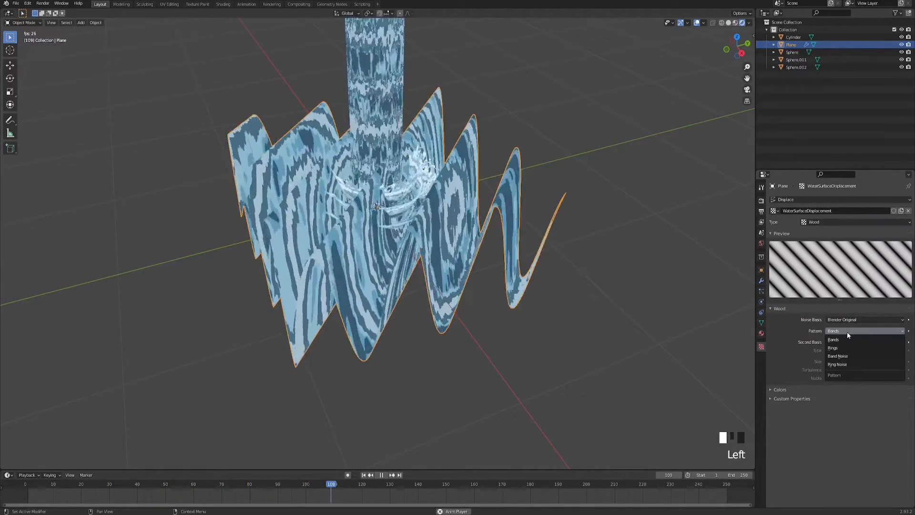
left_click(843, 347)
middle_click_drag(613, 266, 473, 222)
scroll(474, 222, "down", 2)
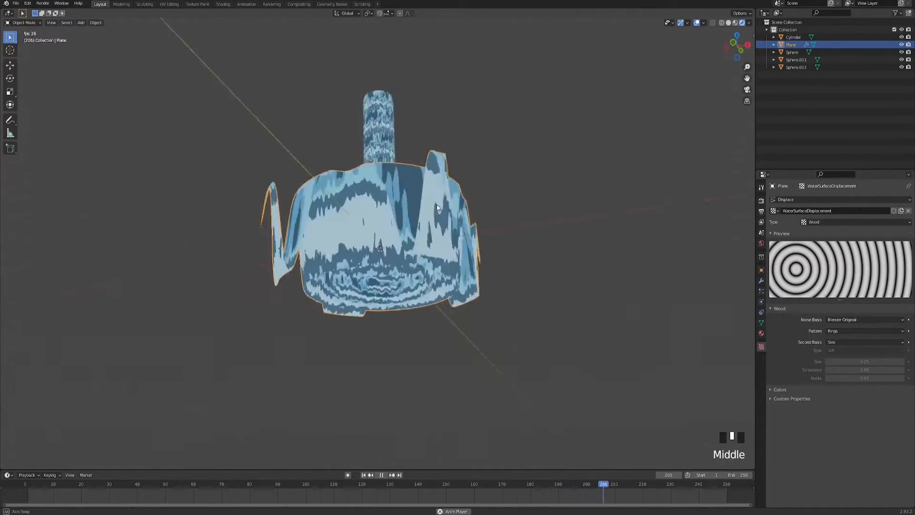
middle_click_drag(415, 218, 491, 272)
scroll(414, 224, "up", 2)
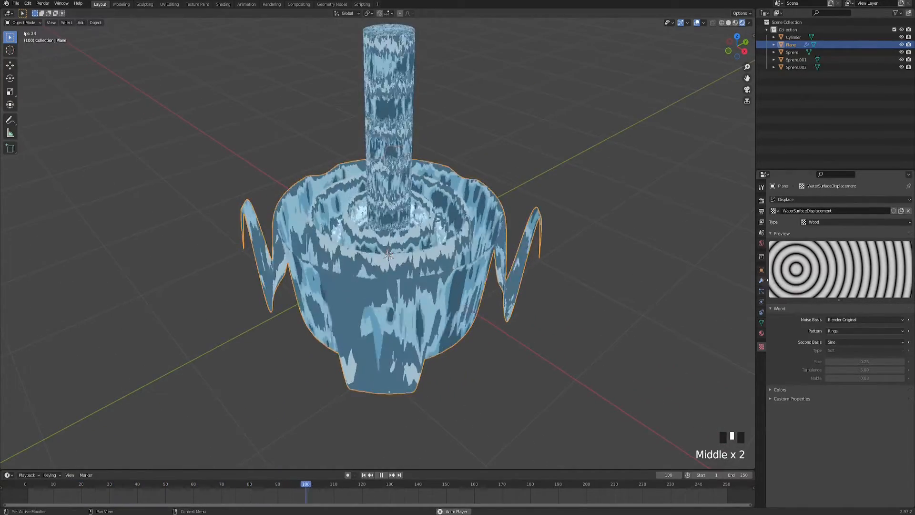
Step: Reduce the strength of the plane's Displace modifier to 0.060 for gentle ripples
left_click(761, 280)
left_click_drag(866, 260, 846, 260)
left_click(550, 245)
mouse_move(490, 247)
middle_mouse_down("shift")
mouse_move(498, 233)
mouse_move(479, 213)
middle_mouse_up("shift")
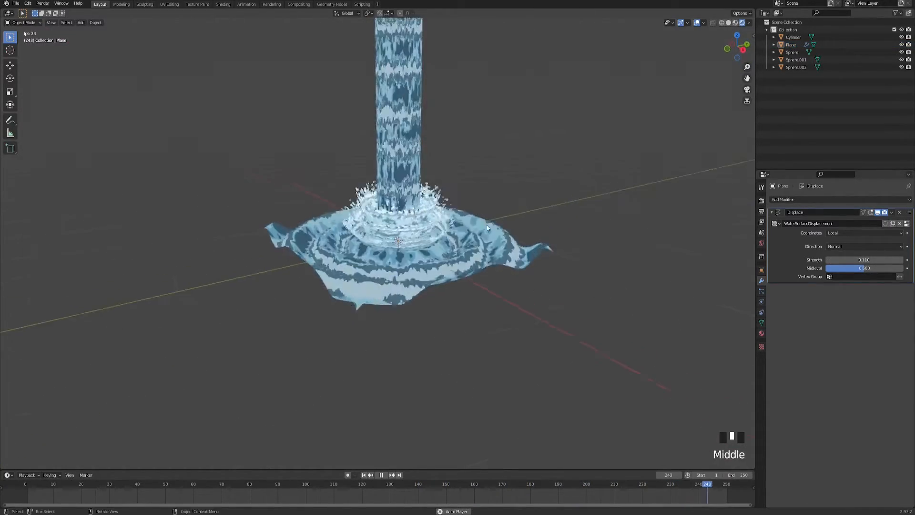
scroll(479, 212, "up", 2)
left_click(479, 213)
mouse_move(863, 260)
left_mouse_down("shift")
mouse_move(842, 260)
mouse_move(863, 261)
left_mouse_up("shift")
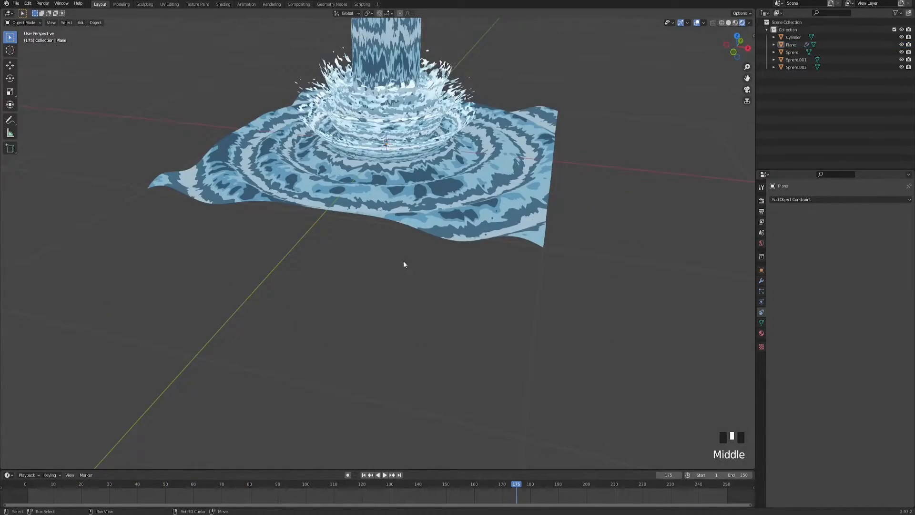
Step: Add a Plain Axes empty and lower it beneath the water plane
middle_click_drag(403, 261, 394, 279)
left_click(393, 279)
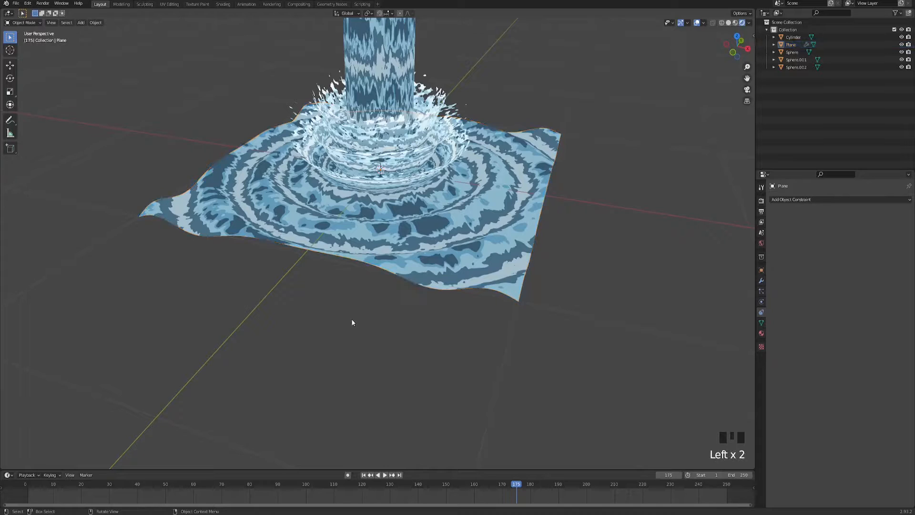
key("shift+a")
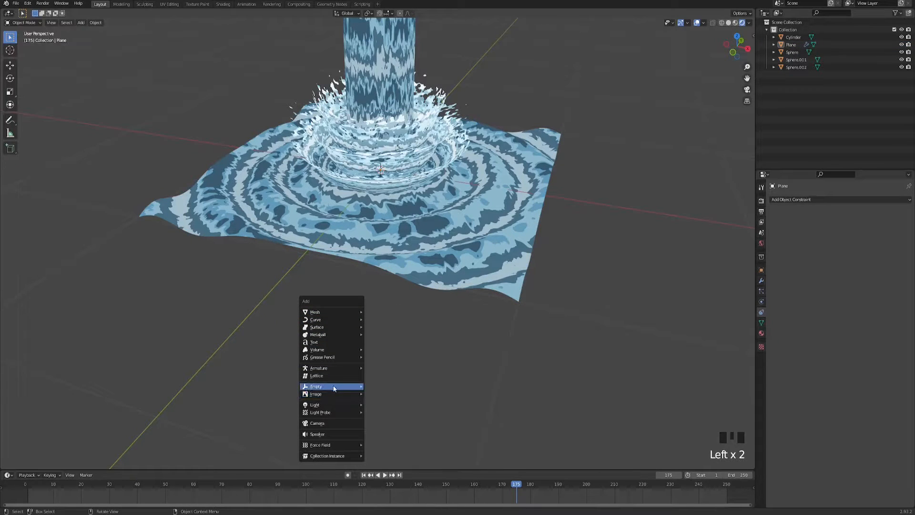
left_click(393, 386)
scroll(365, 302, "down", 2)
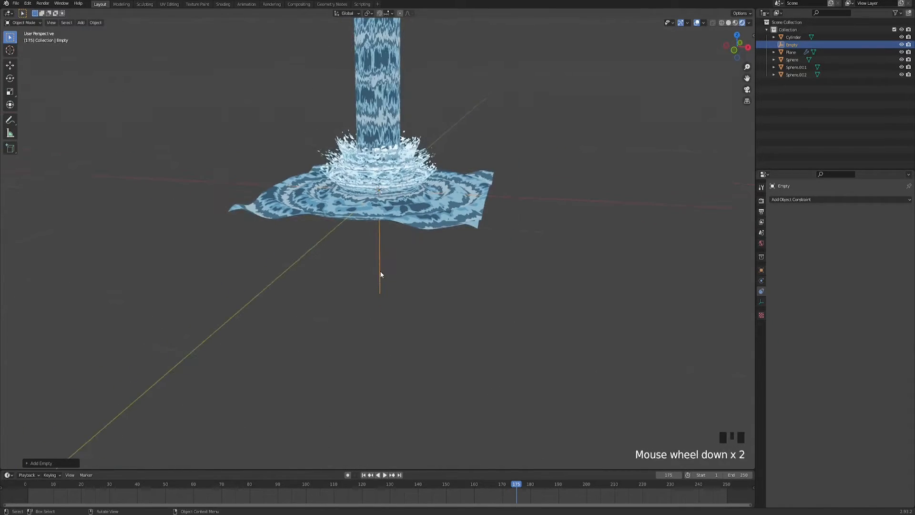
middle_click_drag(456, 344, 403, 315, "shift")
double_click(404, 316)
Step: Add a NURBS path, rotate it 90° about the Y axis and lower it beneath the water plane
key("shift+a")
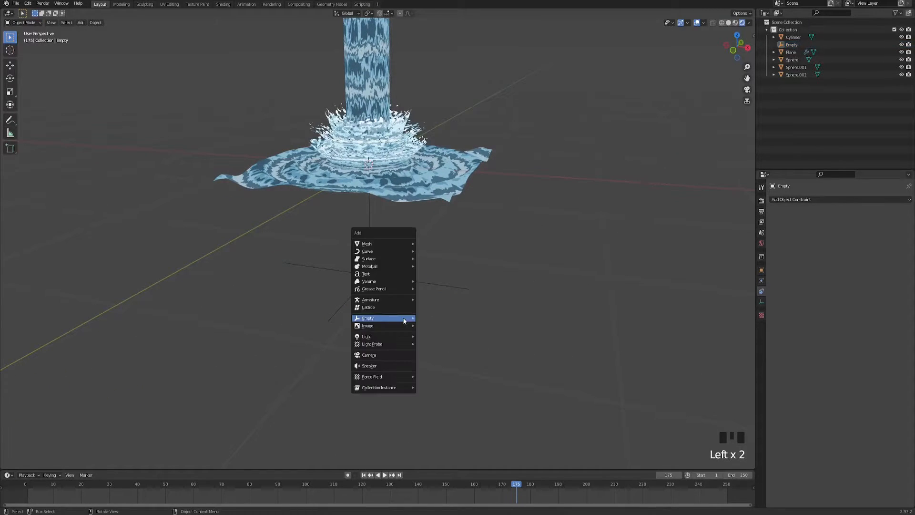
mouse_move(391, 250)
left_click(445, 286)
middle_click_drag(445, 285, 432, 228)
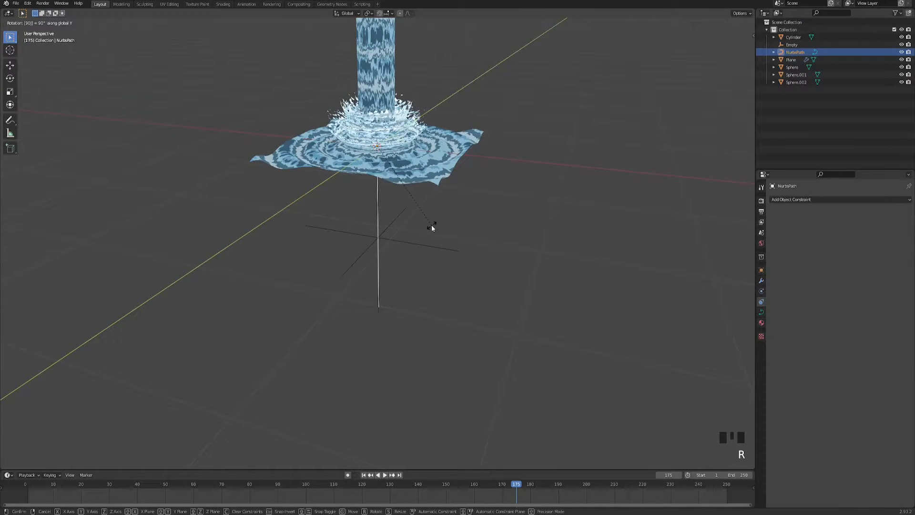
left_click(430, 225)
key("g")
key("z")
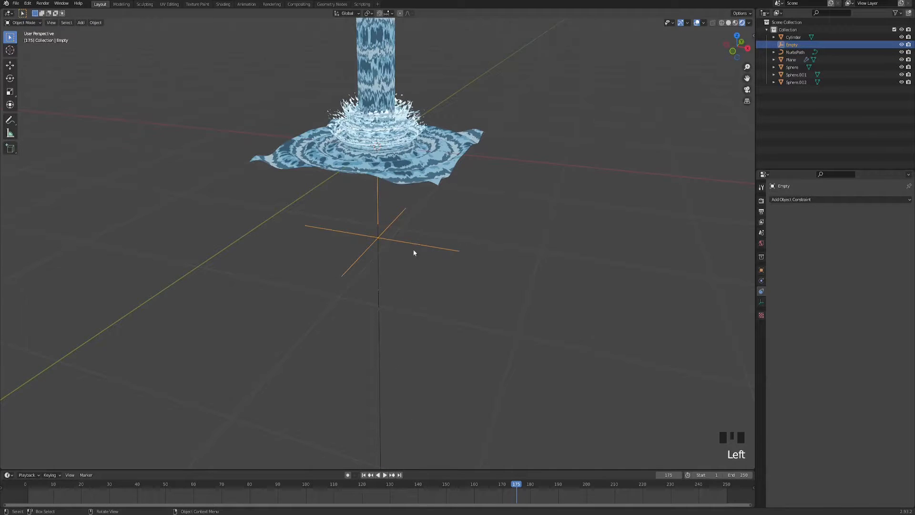
Step: Add a Follow Path constraint to the empty with NurbsPath as its target
left_click(816, 200)
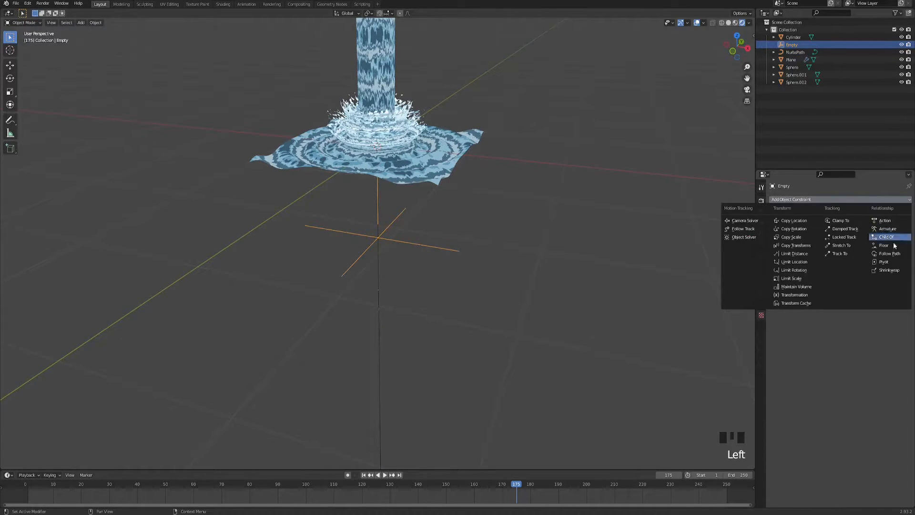
left_click(881, 260)
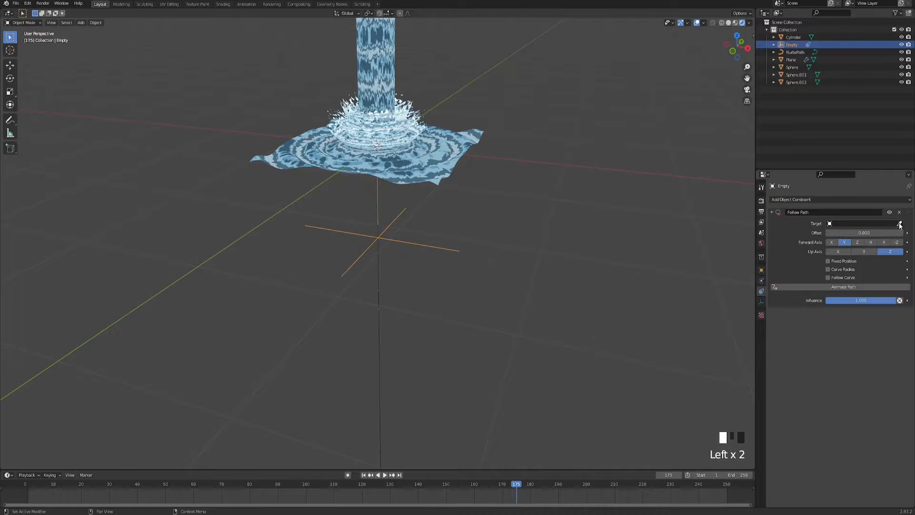
middle_click_drag(382, 397, 406, 343, "shift")
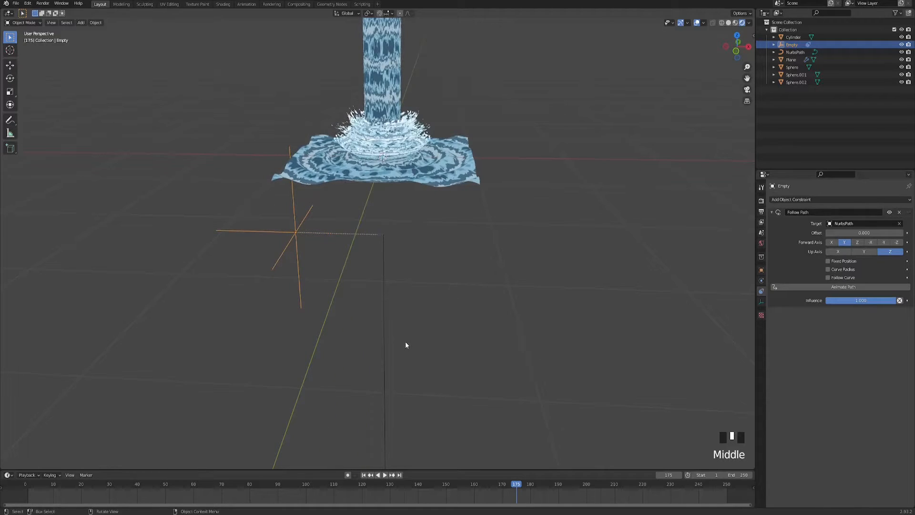
Step: Apply the path's object transform so the empty aligns with the vertical path
left_click(383, 350)
key("ctrl+a")
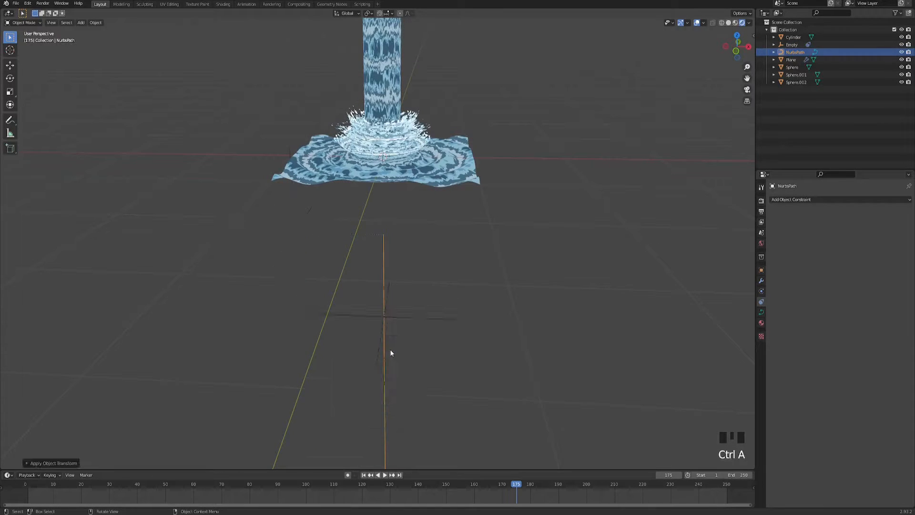
middle_click_drag(410, 372, 399, 351, "shift")
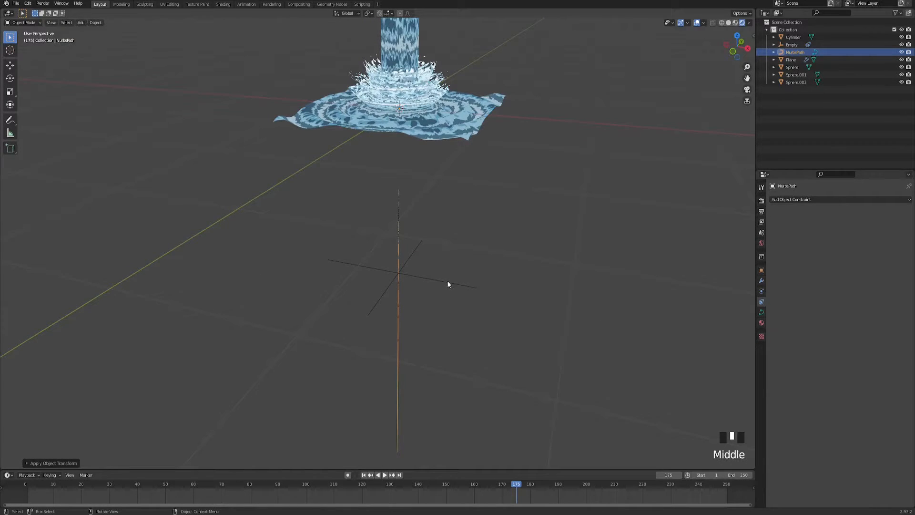
middle_click_drag(448, 282, 431, 316)
left_click(444, 299)
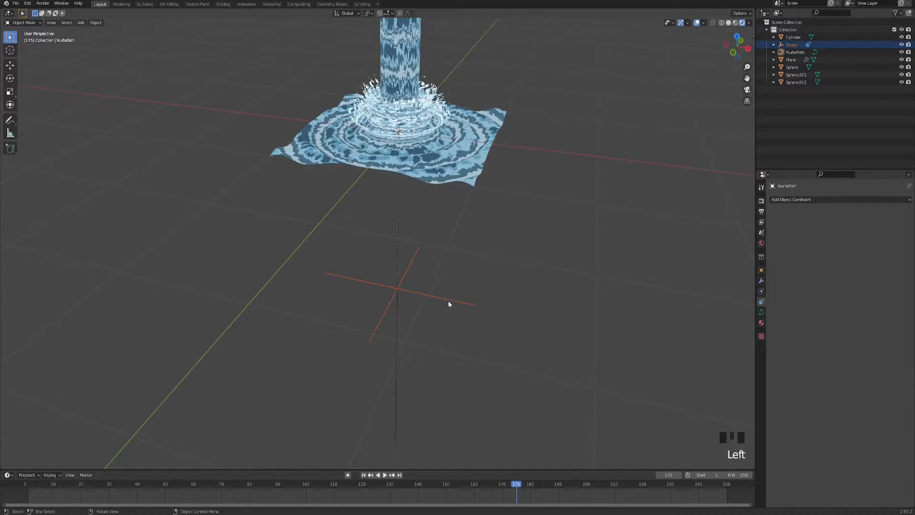
Step: Examine the water plane's ring displacement texture and its rippled surface up close
middle_click_drag(413, 209, 383, 254, "shift")
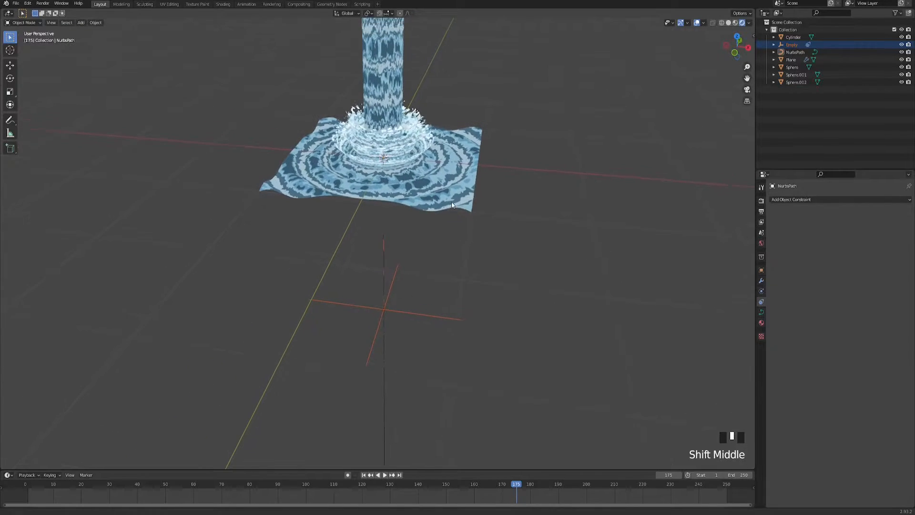
left_click(433, 184)
left_click(762, 347)
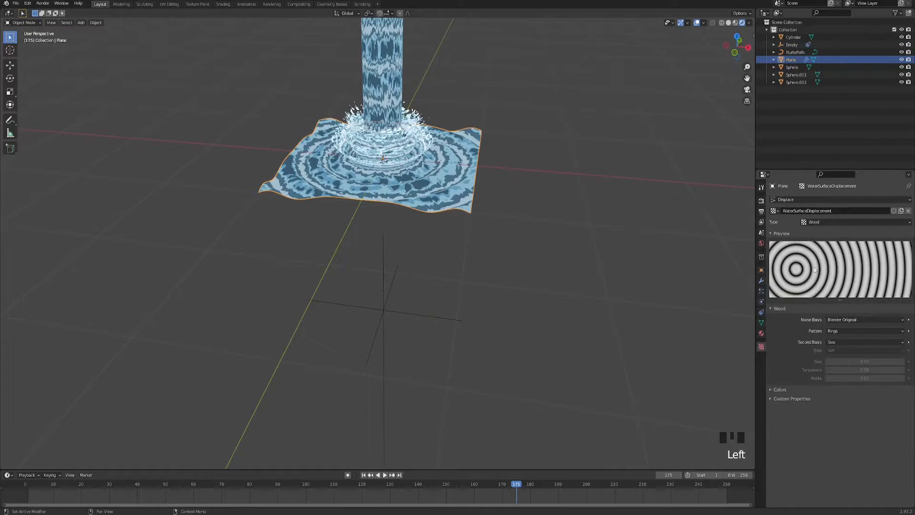
middle_click_drag(347, 212, 356, 218, "shift")
scroll(384, 205, "up", 4)
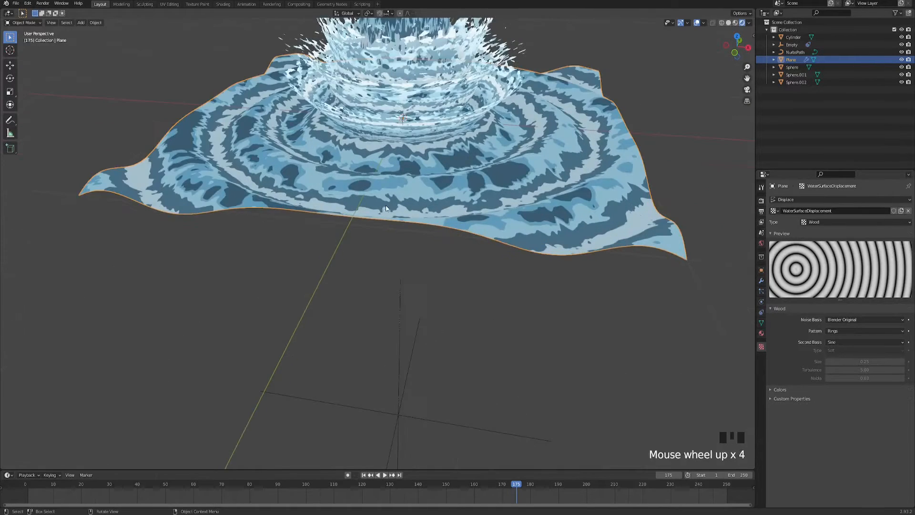
scroll(475, 194, "down", 2)
left_click(477, 189)
scroll(429, 167, "down", 2)
Step: Hide the waterfall cylinder and the three splash spheres, leaving the water plane in view
middle_click_drag(383, 149, 388, 221, "shift")
left_click(366, 93)
key("h")
left_click(400, 204)
key("h")
left_click(395, 219)
key("h")
left_click(397, 224)
key("h")
middle_click_drag(388, 221, 392, 165, "shift")
Step: Set the texture coordinates of the plane's Displace modifier to Object, using the empty as the object
left_click(401, 191)
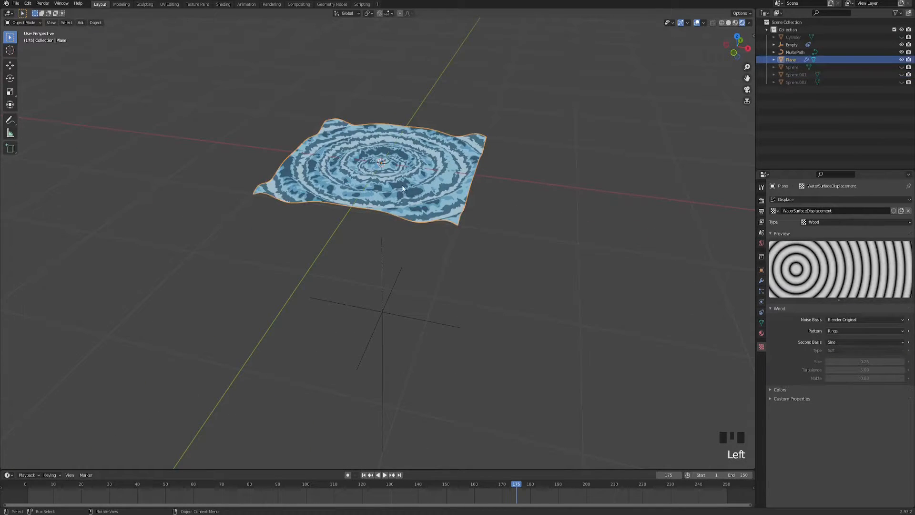
left_click(761, 281)
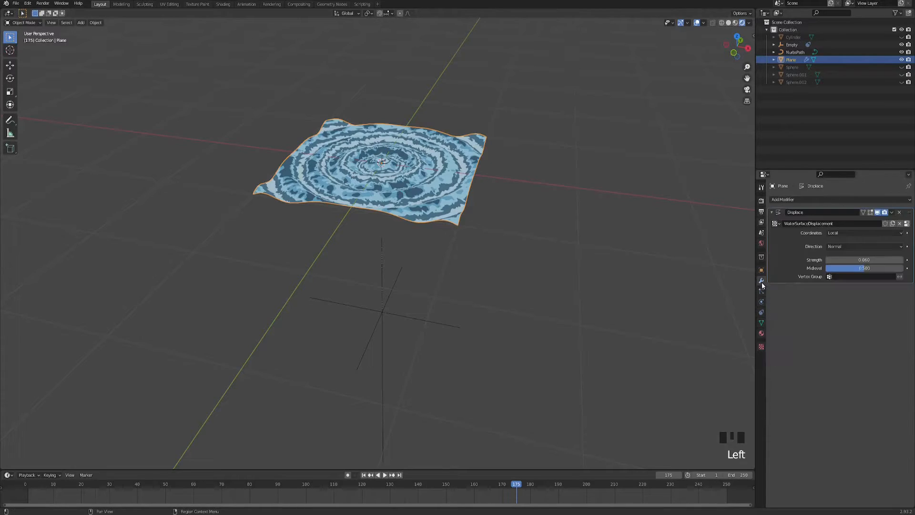
scroll(445, 215, "up", 2)
middle_click_drag(444, 214, 426, 201, "shift")
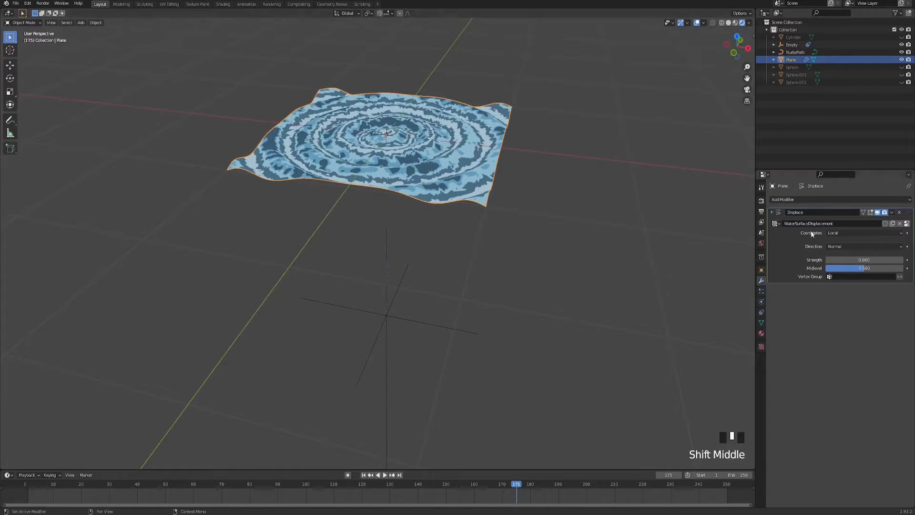
left_click(847, 233)
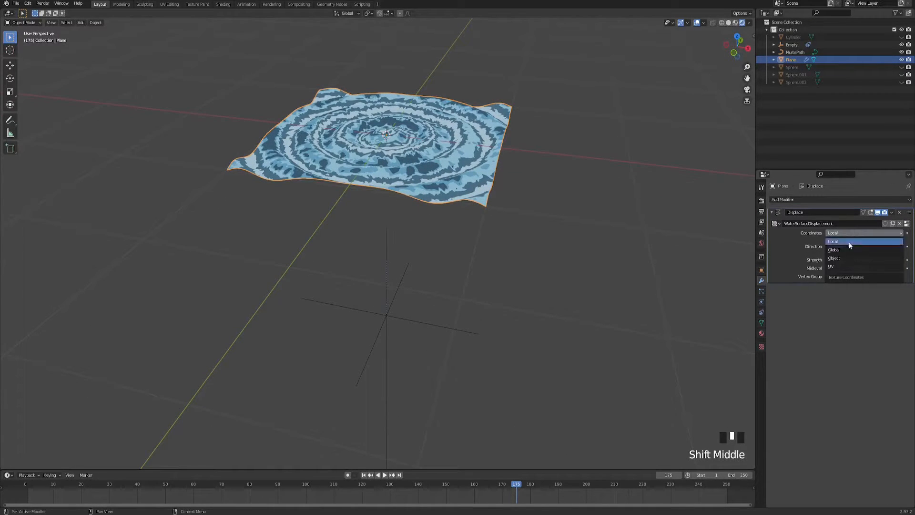
left_click(846, 259)
left_click(900, 241)
left_click(459, 331)
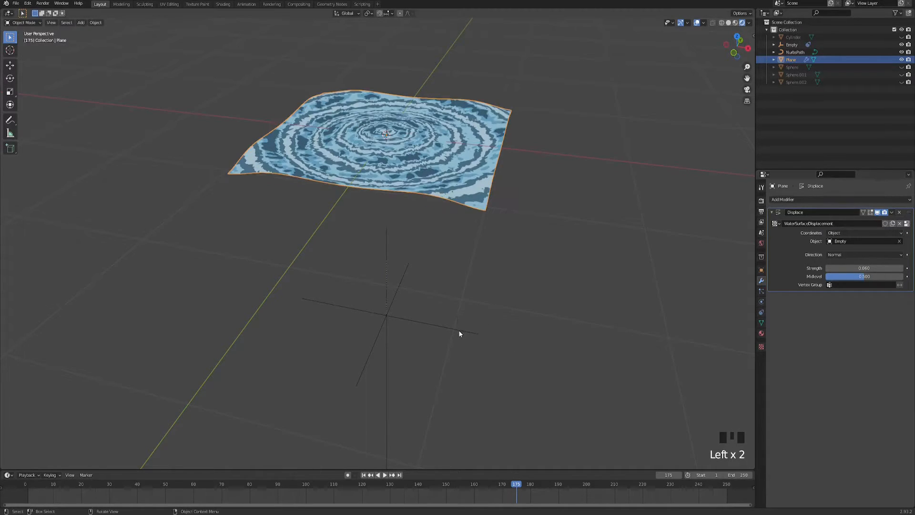
Step: Try moving the empty along the Z axis to test how the plane's ripples react
left_click(434, 327)
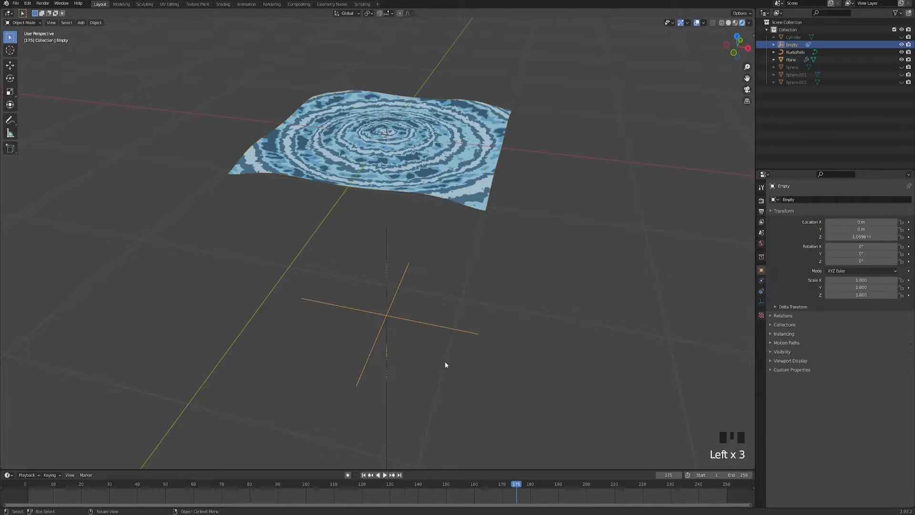
middle_click_drag(447, 359, 423, 357)
key("g")
key("z")
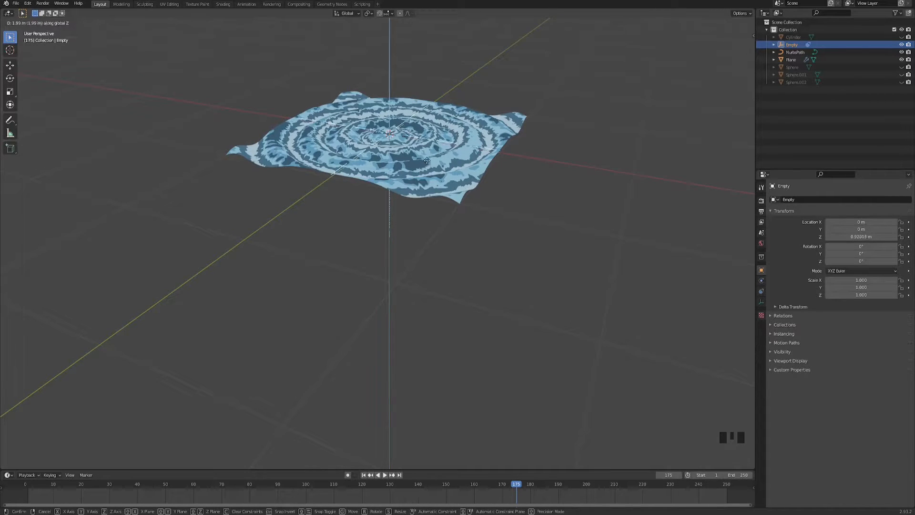
middle_click_drag(526, 329, 573, 355, "shift")
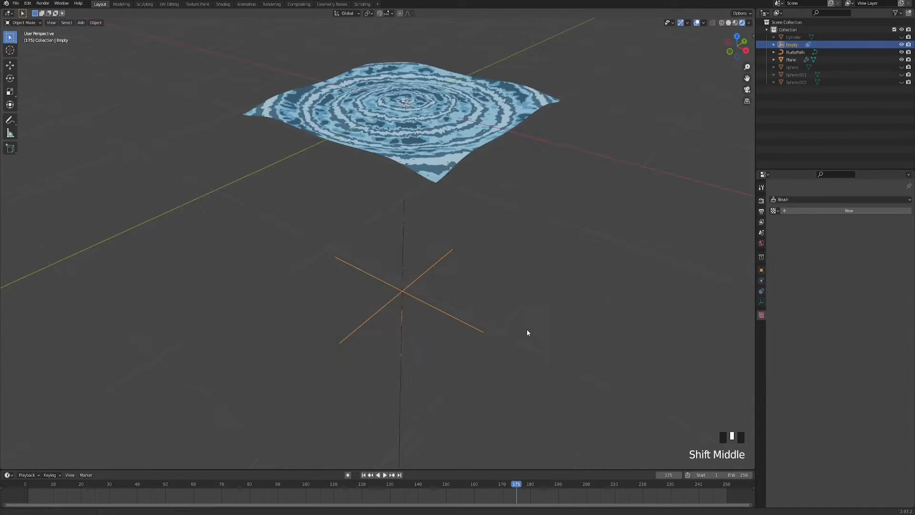
Step: Scale the empty down to about 0.43 to tighten the ripples on the plane
key("s")
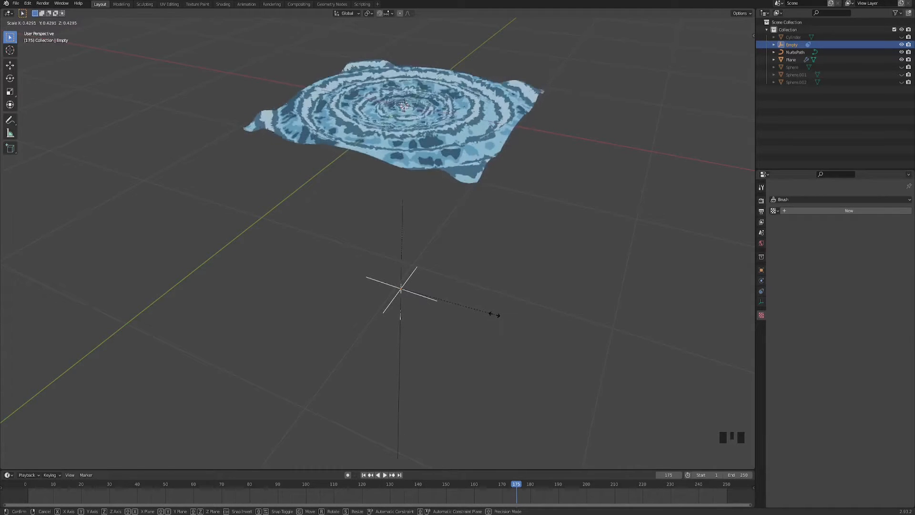
left_click(497, 314)
middle_click_drag(497, 314, 425, 333, "shift")
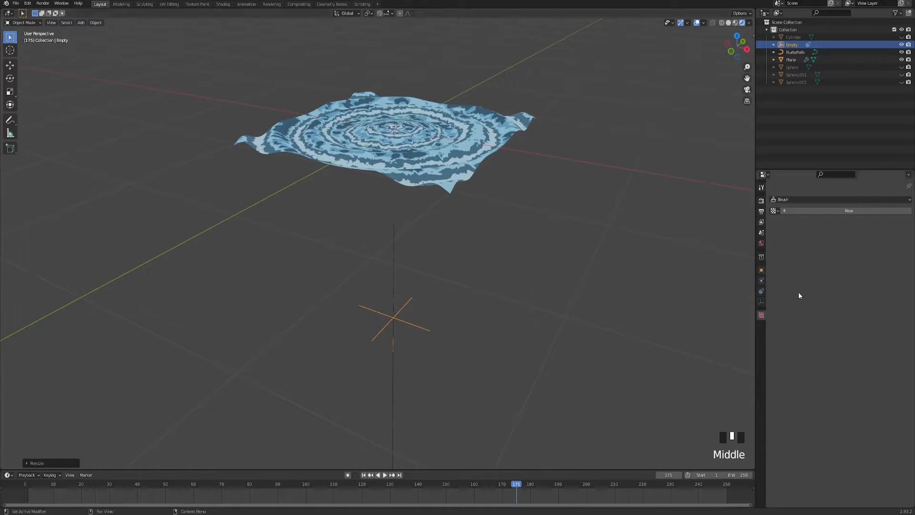
Step: Return the animation to frame 1 and keyframe the empty's Follow Path offset at 0
left_click(761, 292)
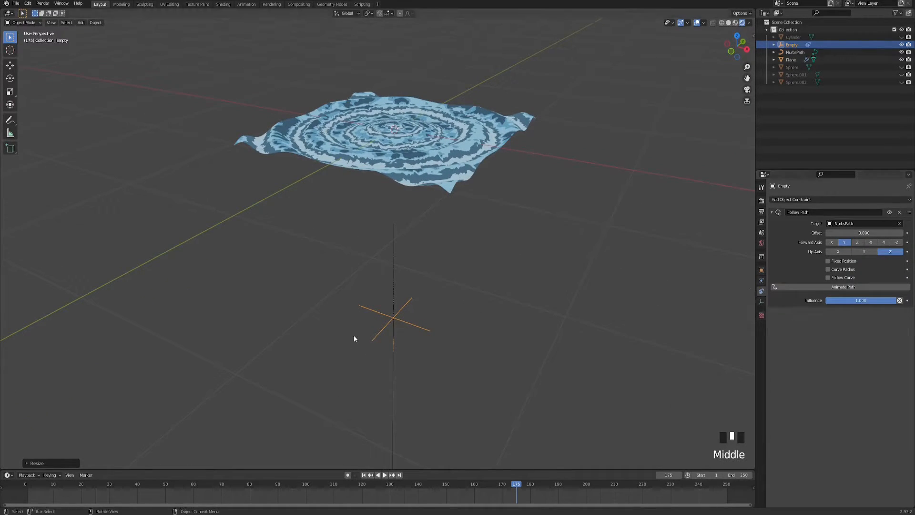
key("space")
double_click(484, 484)
left_click_drag(371, 485, 28, 490)
key("space")
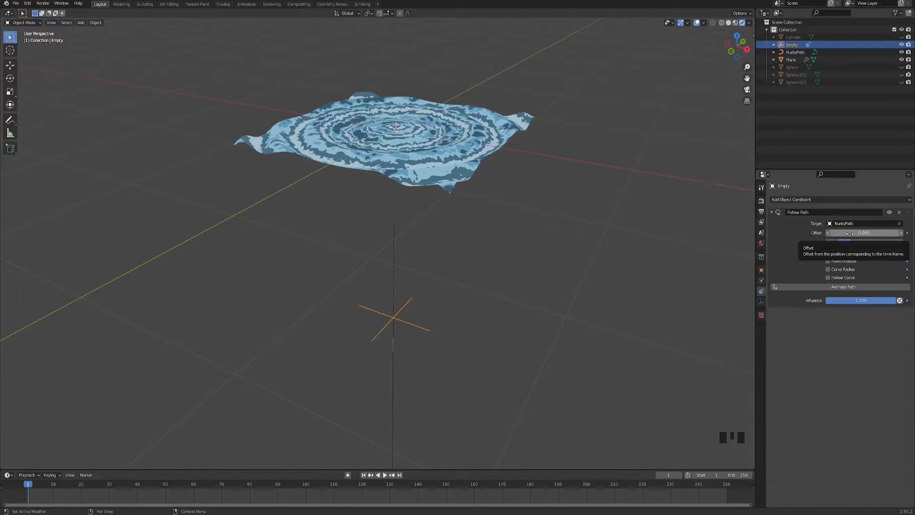
key("i")
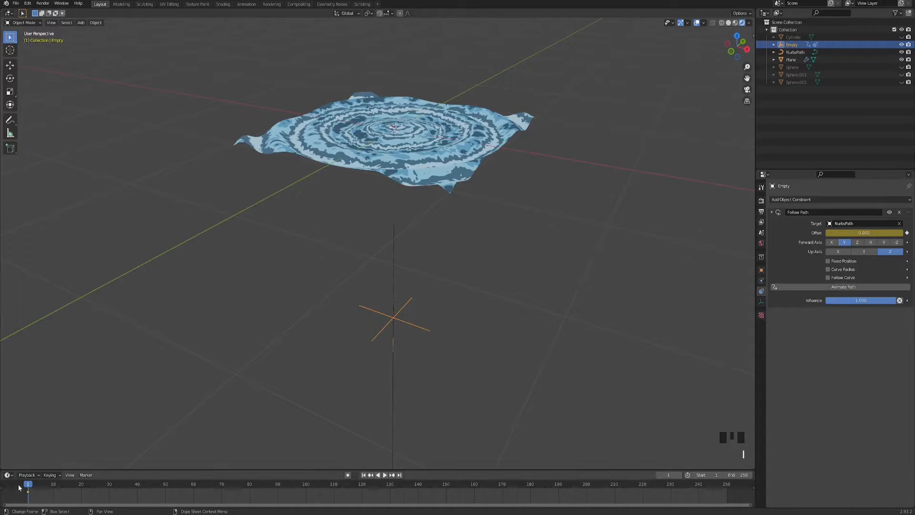
Step: Keyframe the empty's Follow Path offset at 50 on frame 251
left_click_drag(28, 486, 729, 486)
left_click(864, 232)
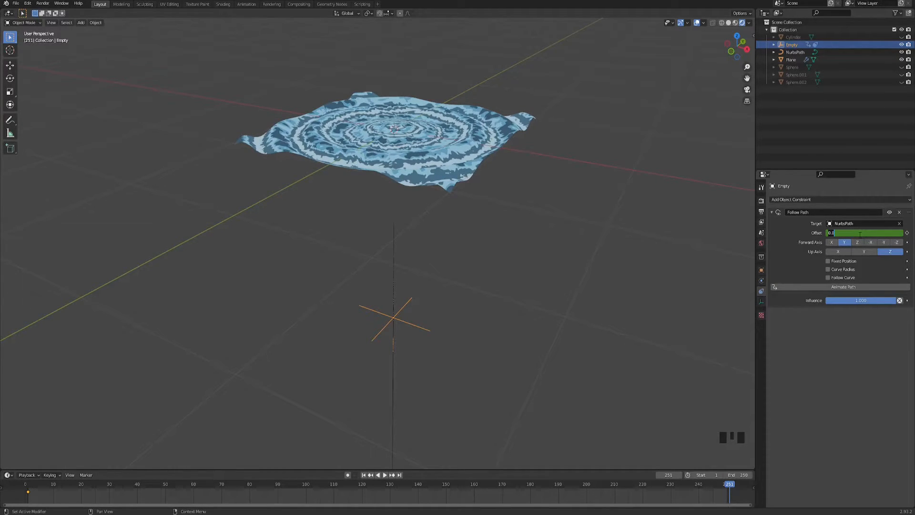
key("Return")
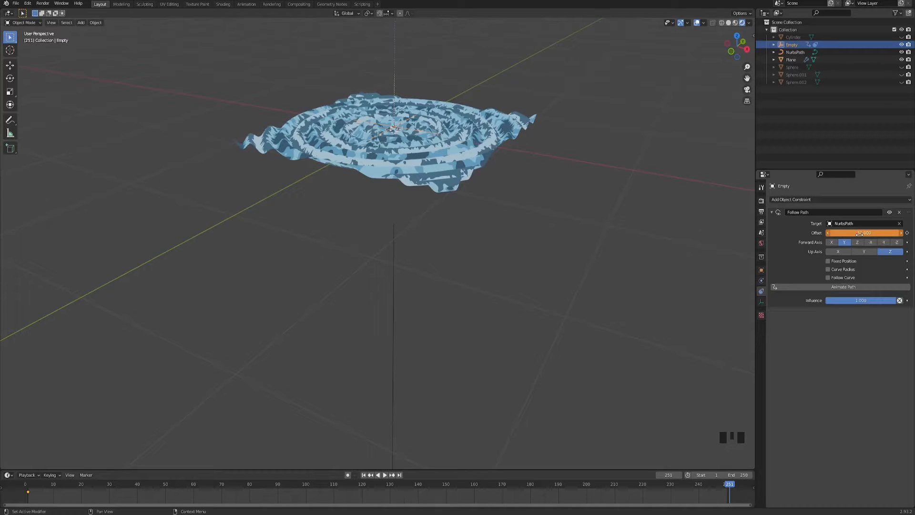
key("i")
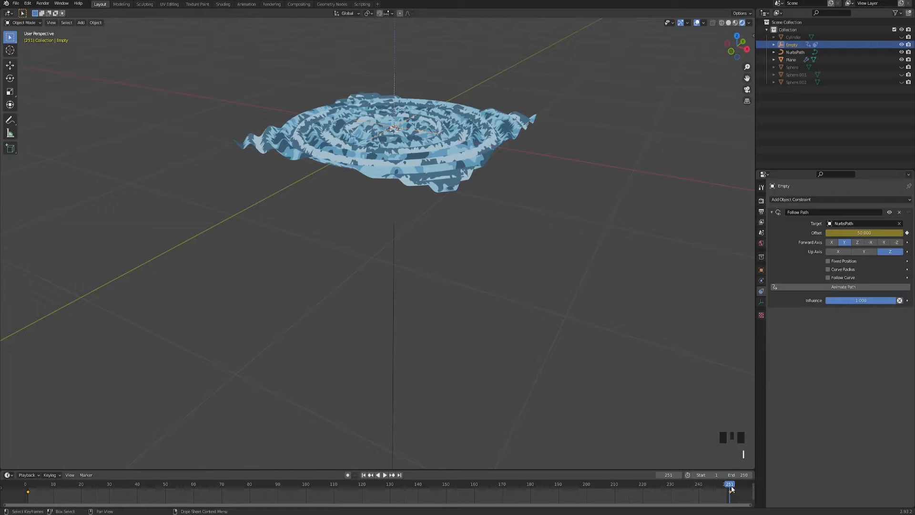
Step: Play the animation to inspect the plane's moving ripples and return to frame 1
left_click(385, 474)
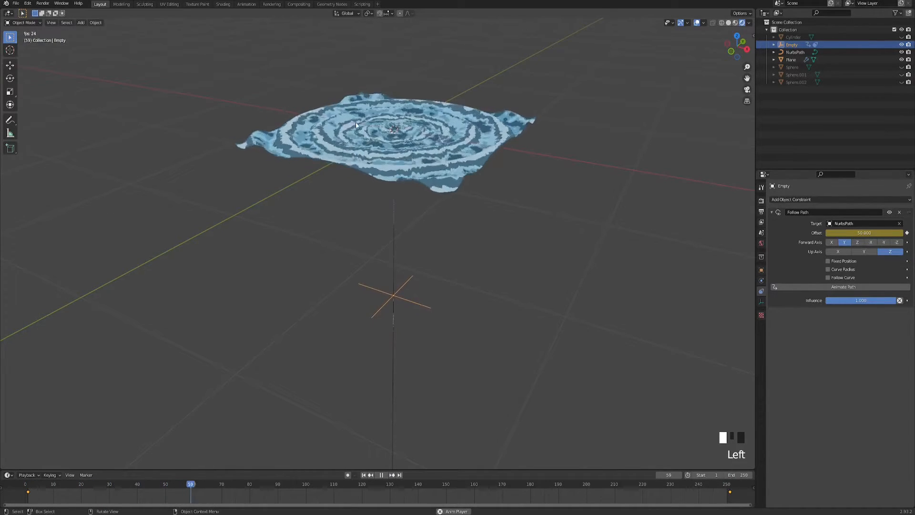
middle_click_drag(334, 214, 400, 250)
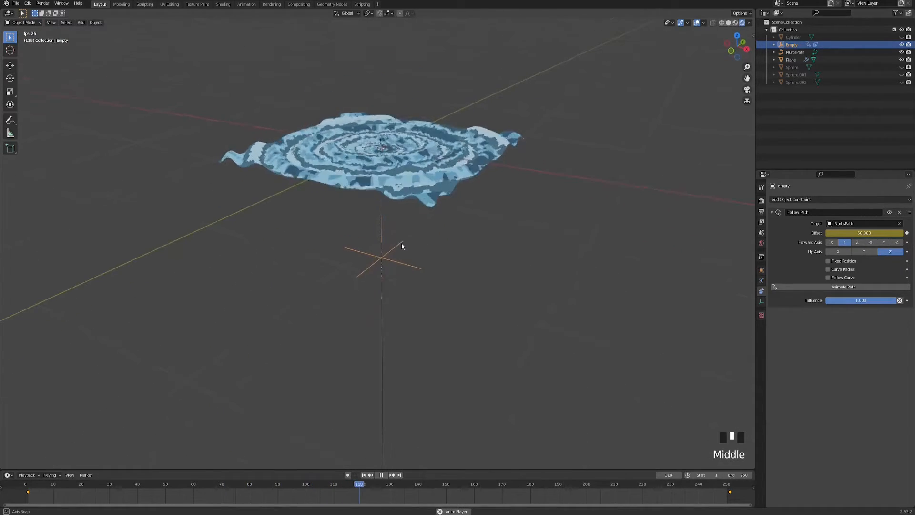
left_click(381, 475)
middle_click_drag(379, 198, 396, 241)
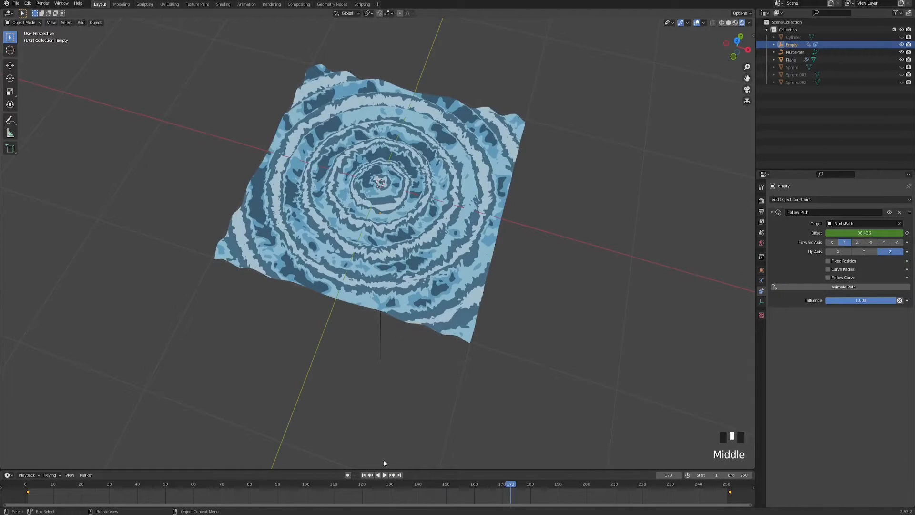
left_click(363, 475)
middle_click_drag(408, 388, 452, 294, "shift")
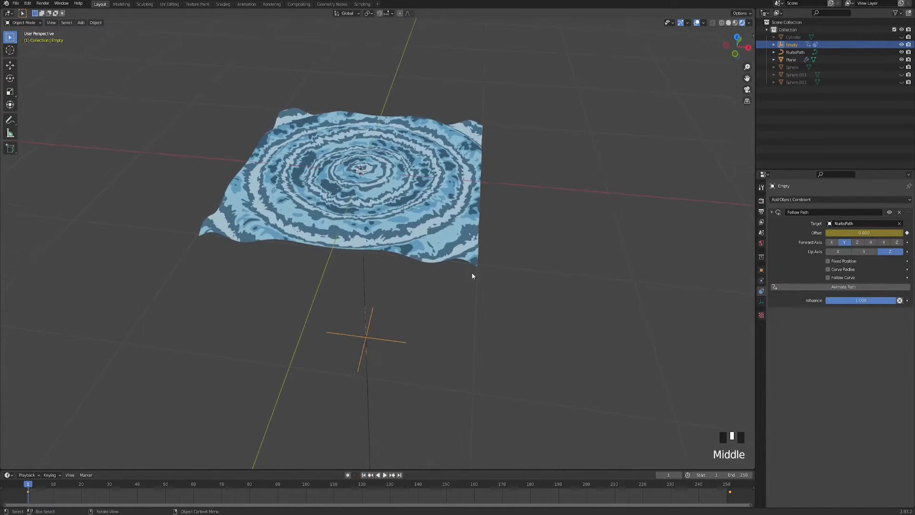
Step: Unhide all objects and examine the rippling plane together with the waterfall column and splash
left_click(529, 203)
key("alt+h")
middle_click_drag(366, 171, 393, 237, "shift")
middle_click_drag(326, 213, 305, 157)
left_click(378, 68)
scroll(370, 234, "up", 1)
left_click(370, 235)
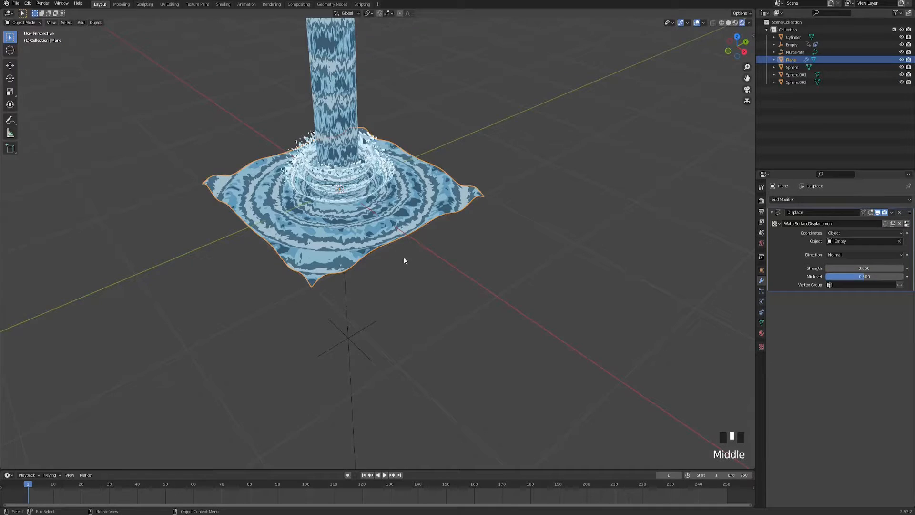
middle_click_drag(403, 256, 466, 225, "shift")
scroll(459, 268, "up", 2)
left_click(419, 195)
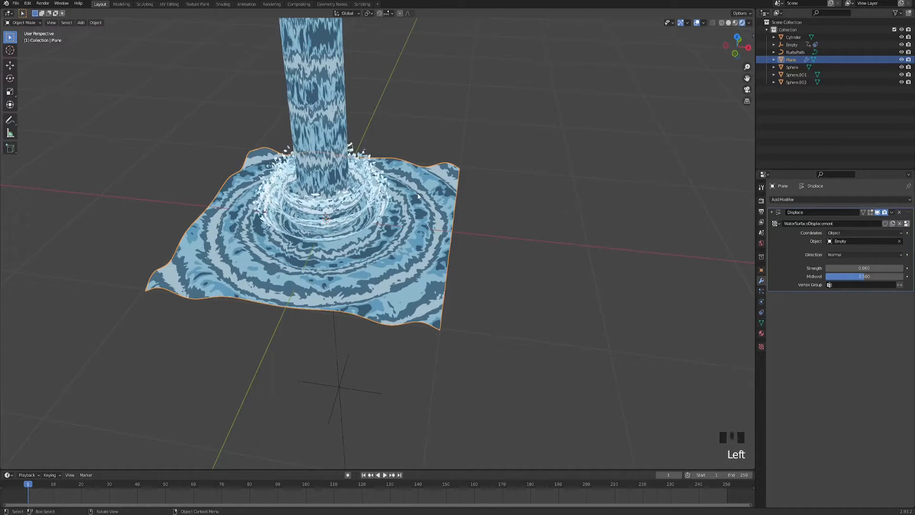
middle_click_drag(417, 197, 512, 245)
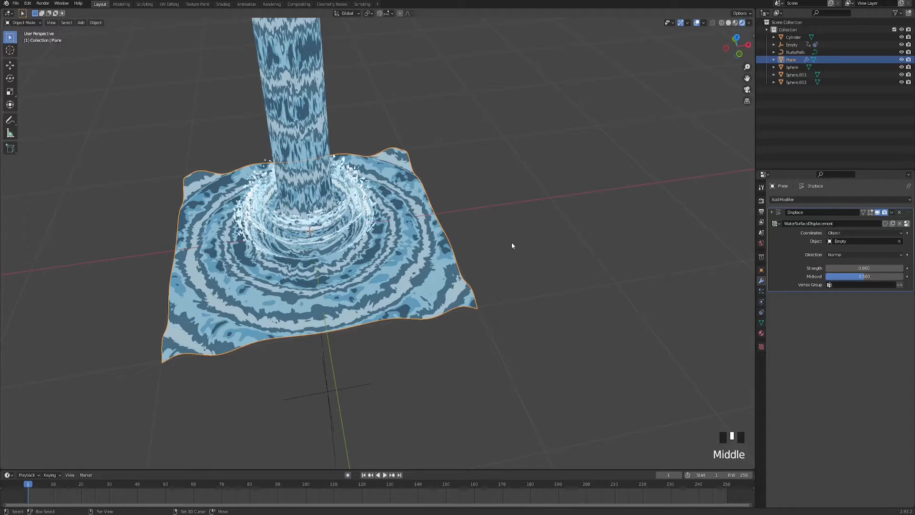
Step: Hide everything except the plane and remove its Displace modifier
key("shift+h")
middle_click_drag(482, 245, 530, 231)
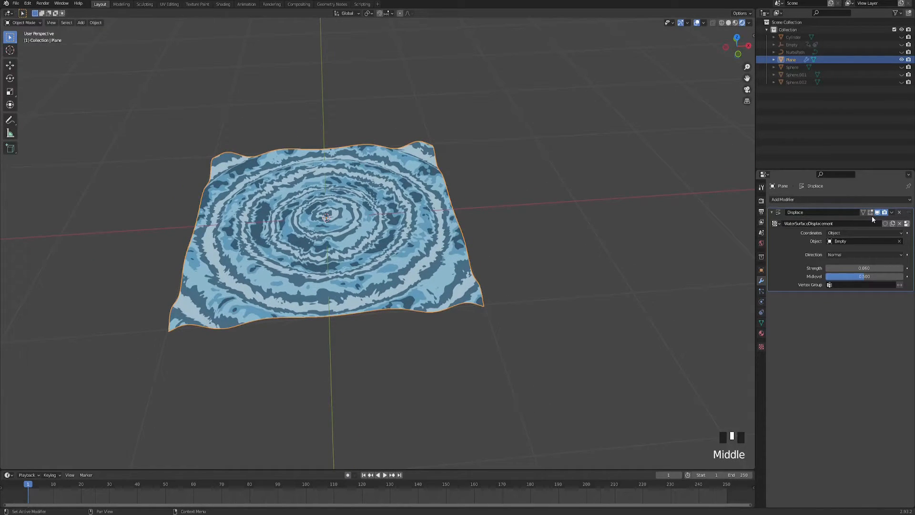
left_click(900, 212)
middle_click_drag(537, 219, 470, 237, "shift")
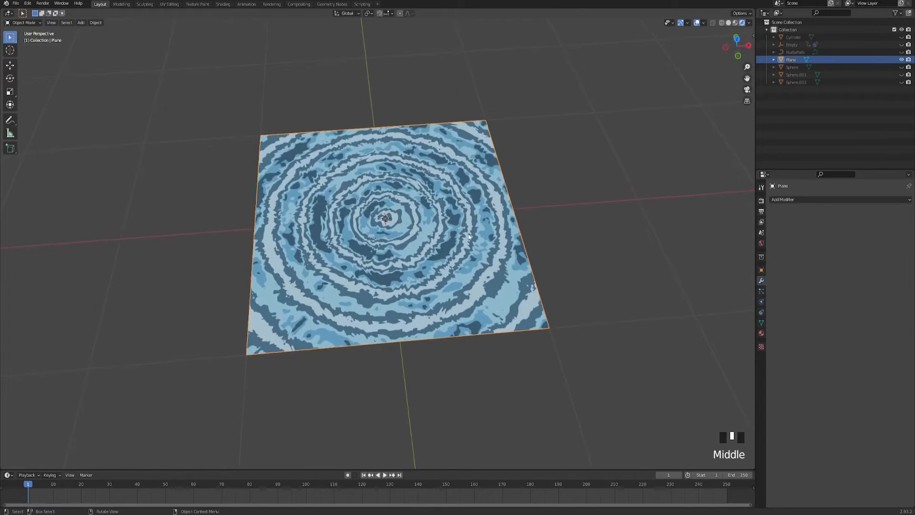
Step: Make an independent copy of the plane's water material and name it runningriverwater
left_click(222, 4)
middle_click_drag(469, 160, 418, 169)
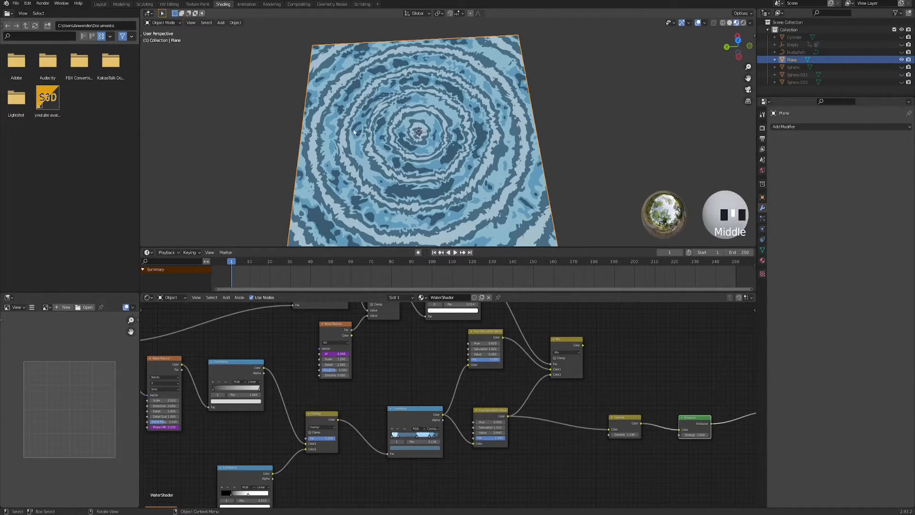
scroll(435, 368, "down", 1)
middle_click_drag(395, 354, 376, 396)
left_click(481, 298)
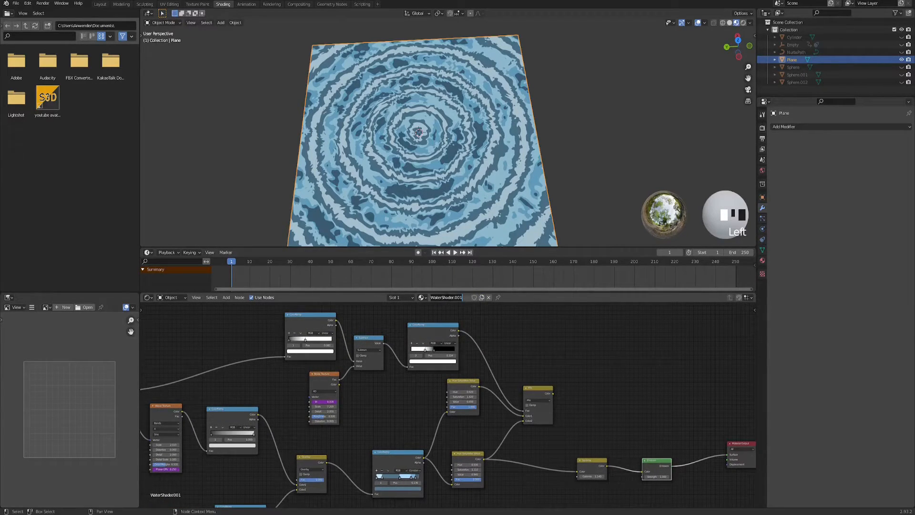
type("runningriverwater")
key("Return")
Step: Feed the Mapping node's Vector from the UV output of the Texture Coordinate node
middle_click_drag(226, 381, 535, 374)
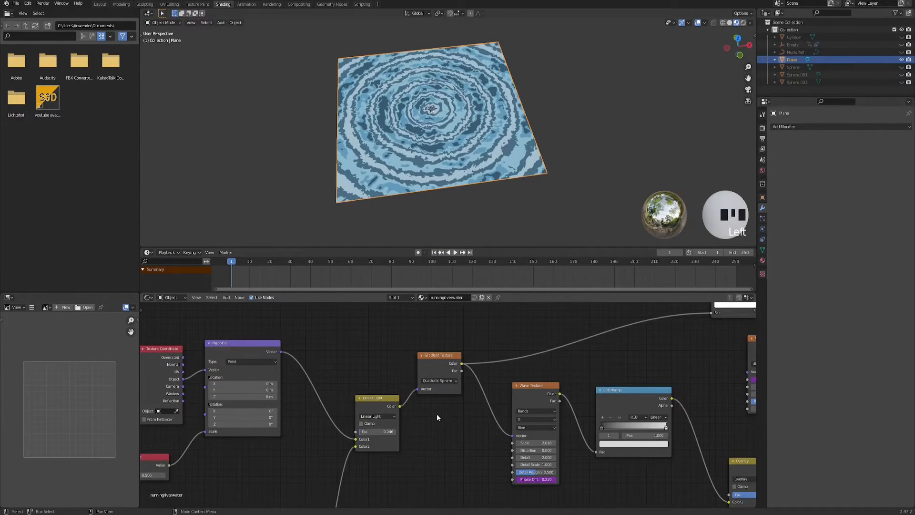
scroll(437, 414, "up", 1)
middle_click_drag(289, 332, 533, 350)
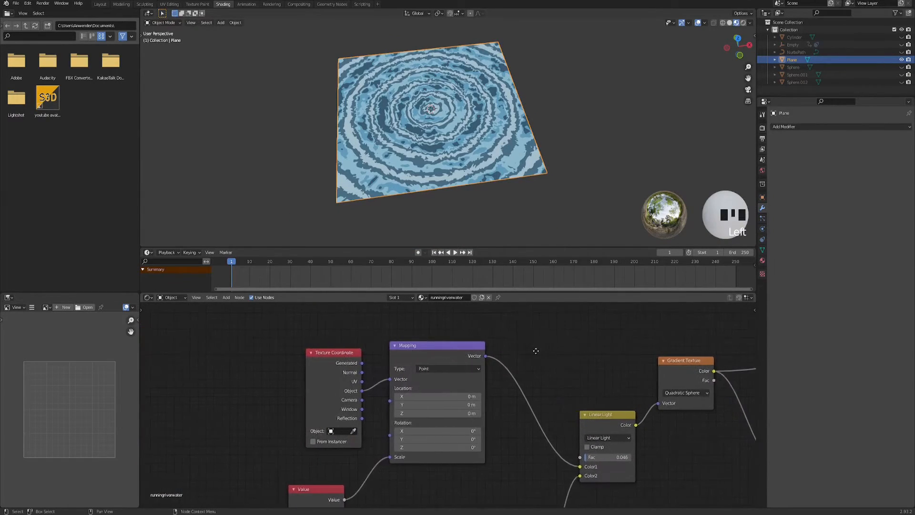
scroll(347, 410, "up", 2)
scroll(270, 384, "up", 1)
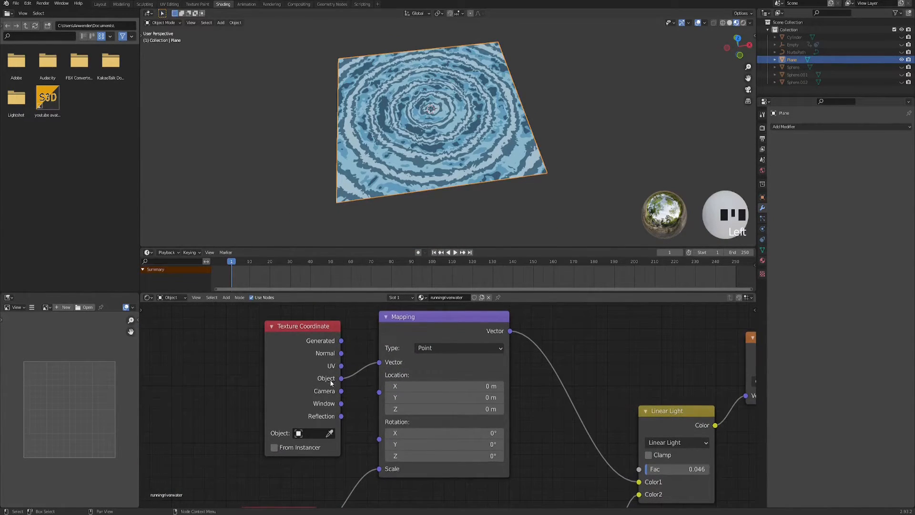
left_click_drag(340, 364, 381, 363)
Step: Set the Gradient Texture type to Linear, preview the flow animation and return to frame 1
middle_click_drag(602, 365, 332, 365)
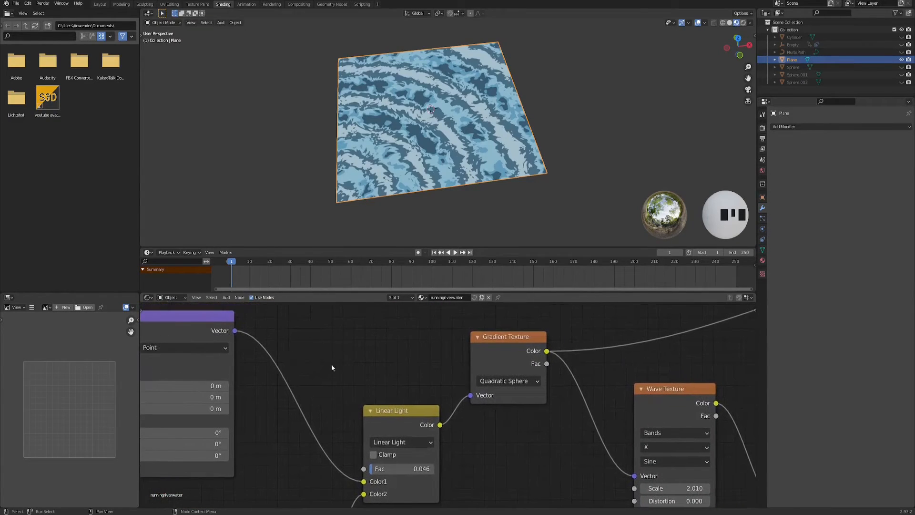
left_click(508, 383)
left_click(504, 395)
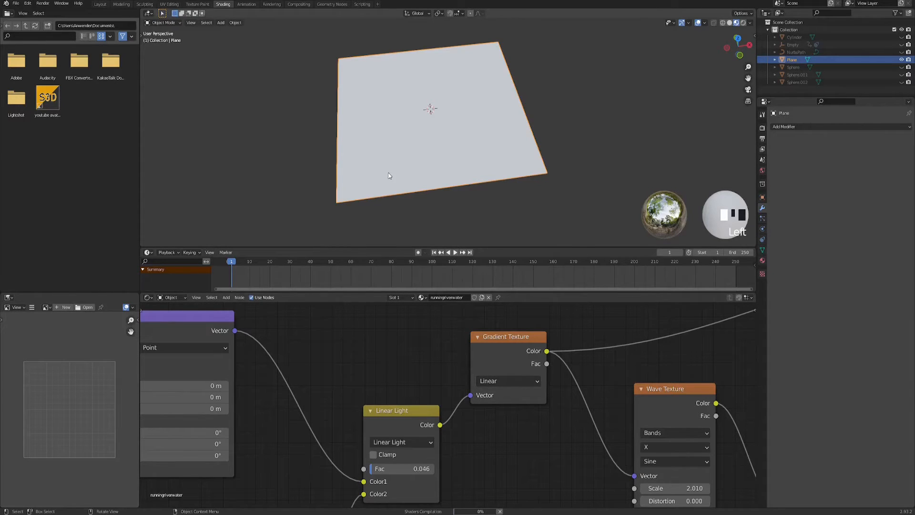
left_click(454, 252)
left_click(452, 252)
left_click(435, 252)
Step: Add an Array modifier to the plane in the Layout workspace with a count of 14
left_click(98, 6)
scroll(460, 214, "down", 1)
middle_click_drag(461, 213, 463, 186, "shift")
left_click(794, 201)
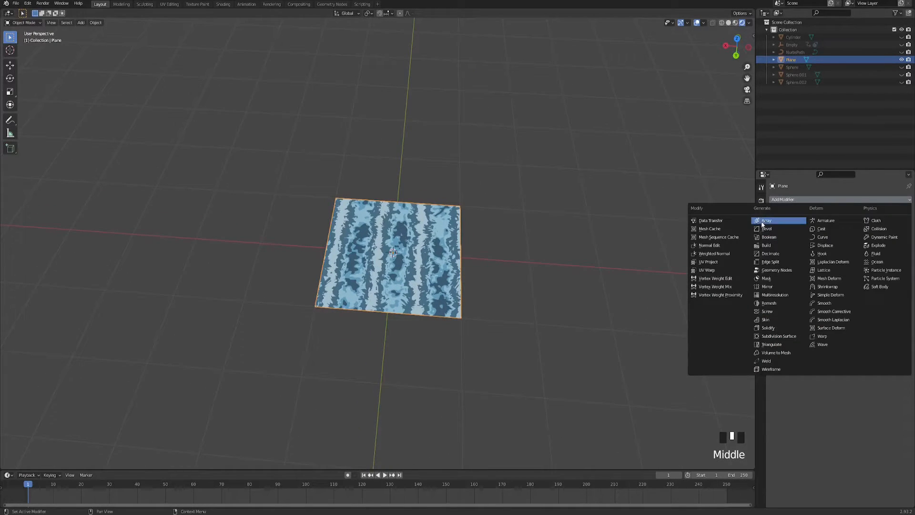
left_click(765, 220)
left_click_drag(848, 234, 858, 233)
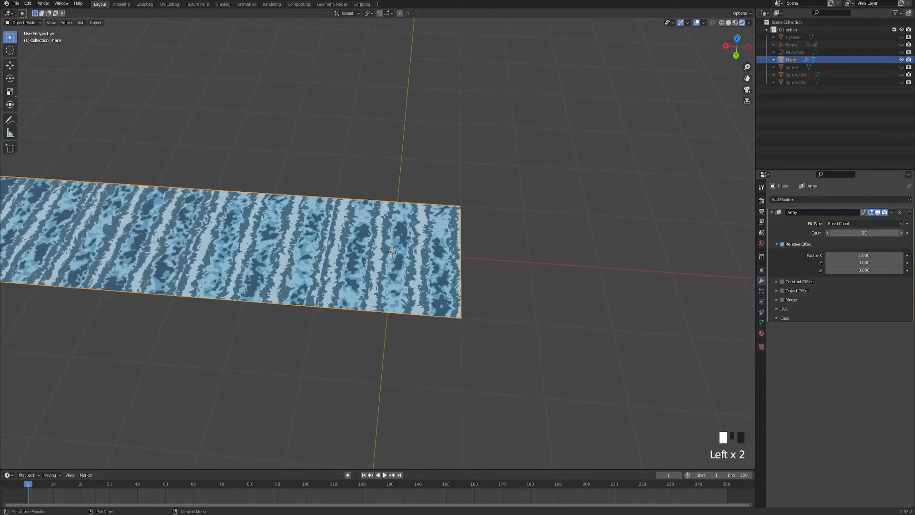
scroll(433, 242, "down", 4)
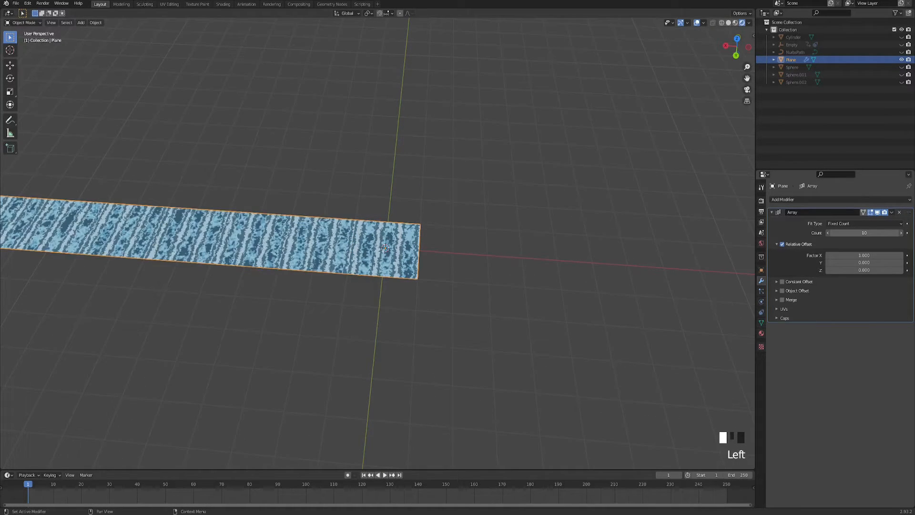
left_click_drag(864, 233, 882, 233)
scroll(301, 235, "down", 3)
middle_click_drag(301, 234, 411, 332)
Step: Add a Bezier curve and reposition its end control point in Edit Mode
left_click(410, 332)
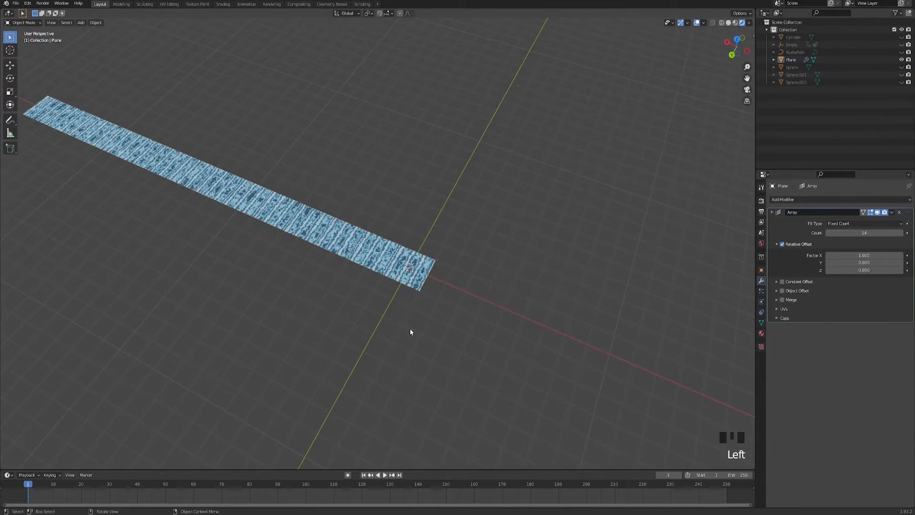
scroll(410, 331, "up", 4)
key("shift+a")
mouse_move(394, 350)
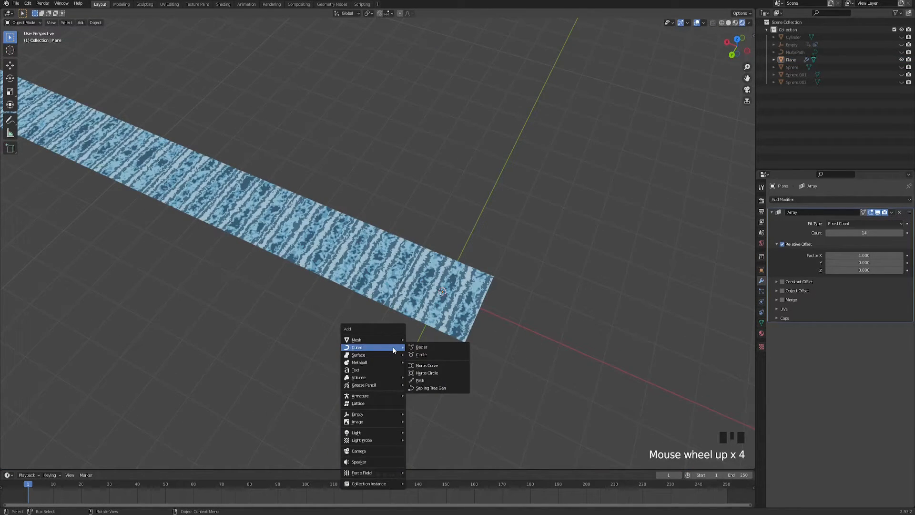
left_click(445, 351)
middle_click_drag(447, 347, 419, 327)
key("Tab")
left_click_drag(370, 246, 391, 264)
scroll(392, 260, "down", 1)
key("g")
left_click(448, 211)
Step: Extrude three more control points from the curve's end, rotating and scaling them to form a winding river path
key("e")
left_click(627, 207)
key("r")
left_click(589, 308)
key("e")
left_click(685, 373)
middle_click_drag(608, 298, 493, 389, "shift")
key("r")
left_click(550, 364)
key("s")
left_click(674, 410)
middle_click_drag(491, 325, 415, 333, "shift")
key("e")
left_click(634, 260)
key("r")
left_click(680, 196)
middle_click_drag(180, 273, 523, 258, "shift")
key("Tab")
Step: Add a Curve modifier to the plane with BezierCurve as its curve object
scroll(381, 266, "up", 3)
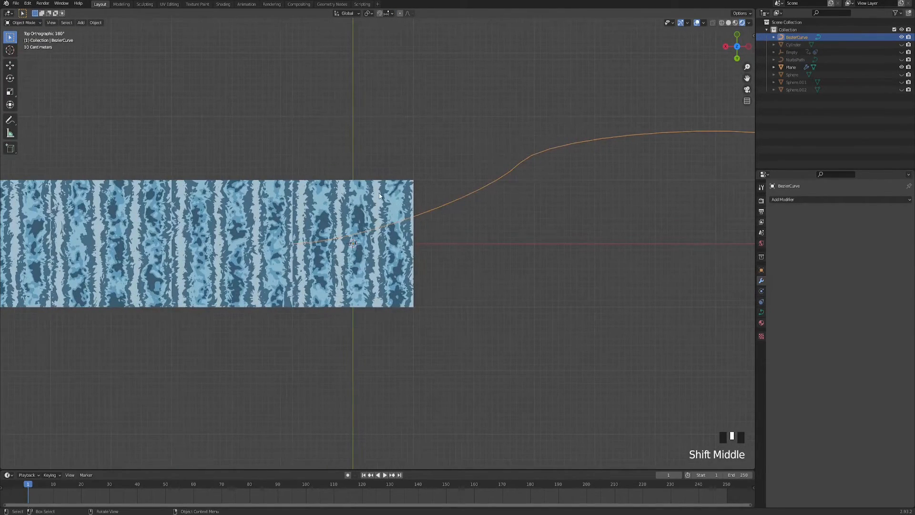
left_click(364, 282)
middle_click_drag(358, 343, 331, 293)
middle_click_drag(350, 303, 364, 313)
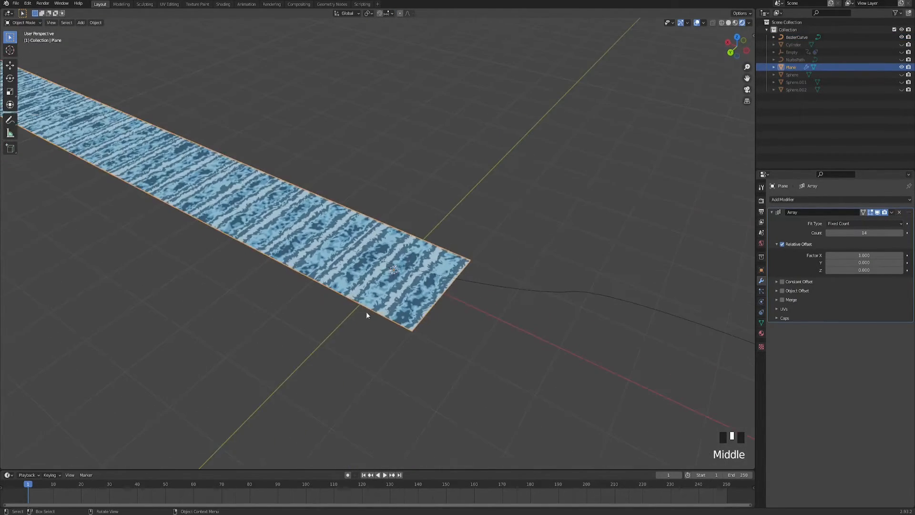
scroll(396, 293, "up", 2)
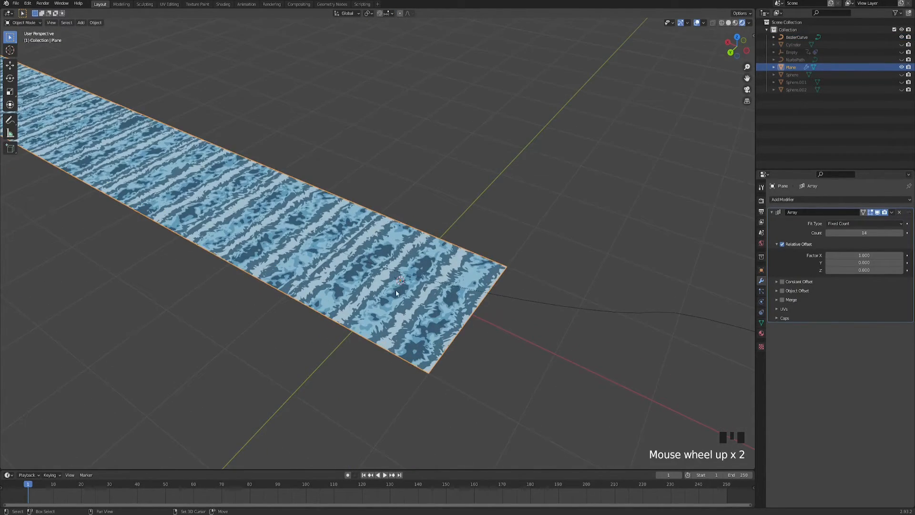
left_click(798, 200)
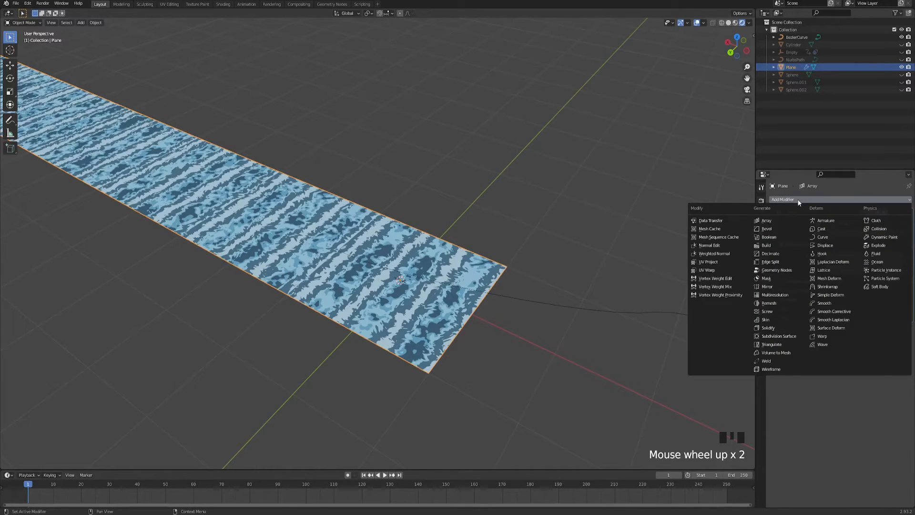
left_click(822, 238)
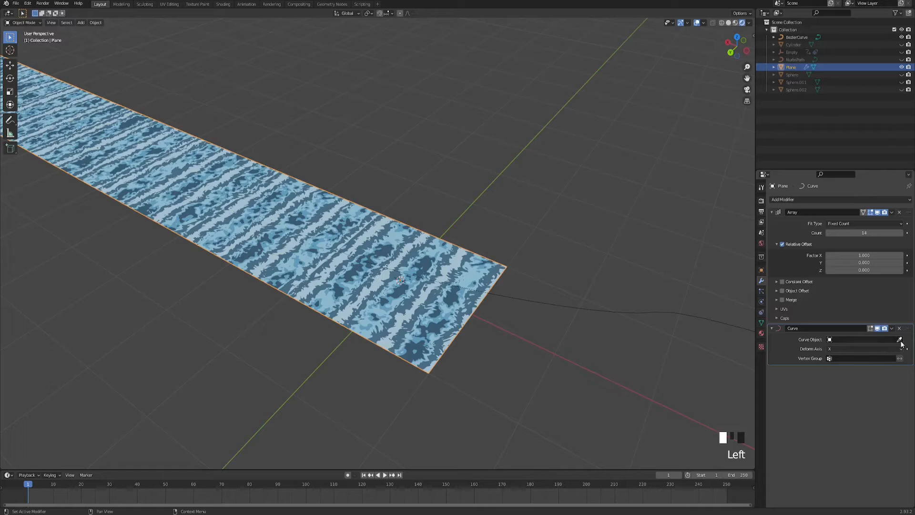
left_click(601, 310)
Step: Play the animation and inspect how the water flows along the curved strip
middle_click_drag(601, 310, 403, 308, "shift")
scroll(456, 317, "down", 2)
middle_click_drag(331, 338, 347, 331, "shift")
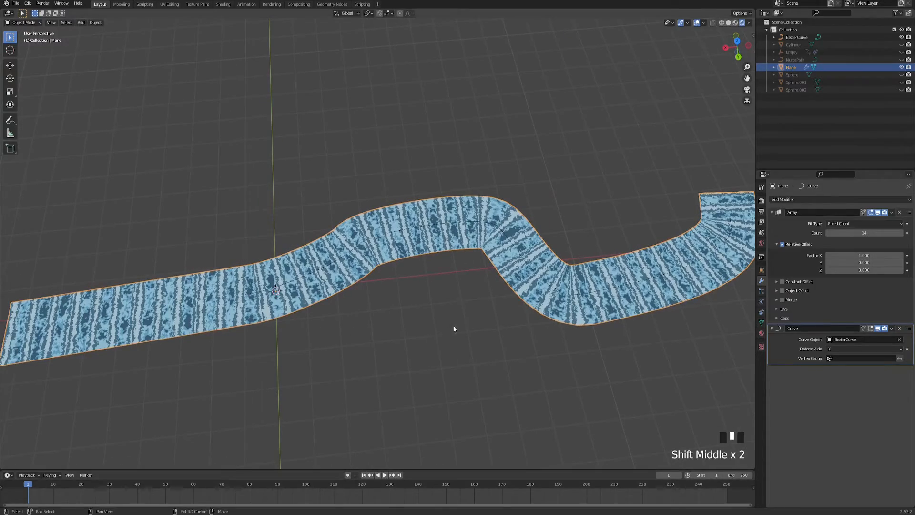
middle_click_drag(453, 329, 385, 327, "shift")
left_click(385, 475)
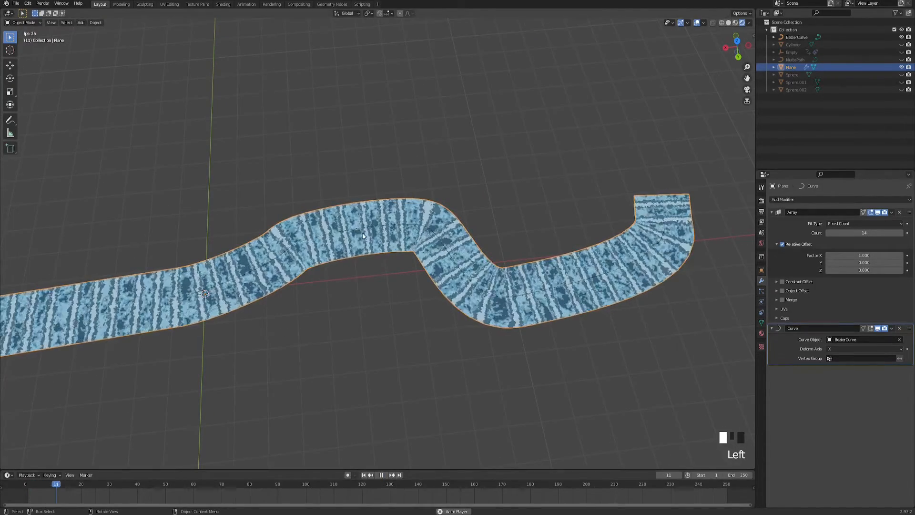
middle_click_drag(337, 302, 422, 312)
scroll(377, 292, "up", 4)
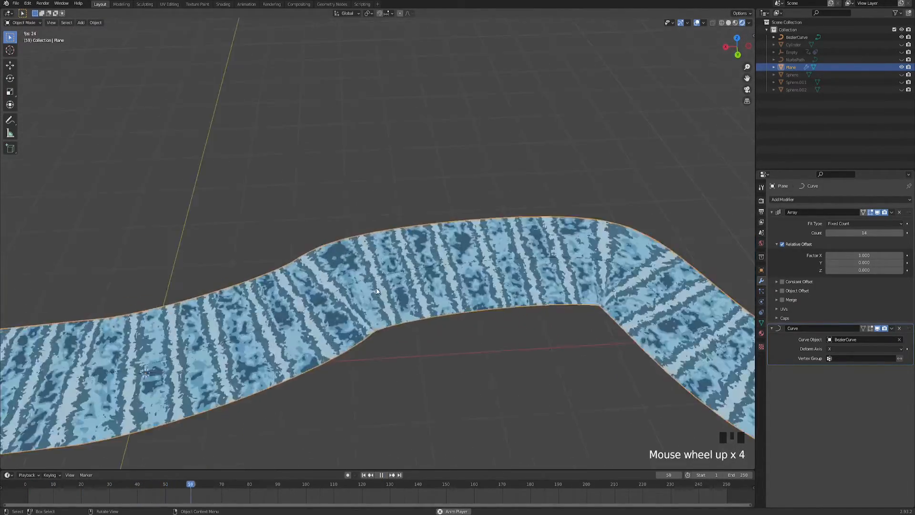
Step: Extend the Bezier curve by extruding further points from its end and rotating them so the river bends back
left_click(365, 279)
left_click(365, 279)
middle_click_drag(364, 280, 394, 322)
middle_click_drag(394, 322, 398, 318, "shift")
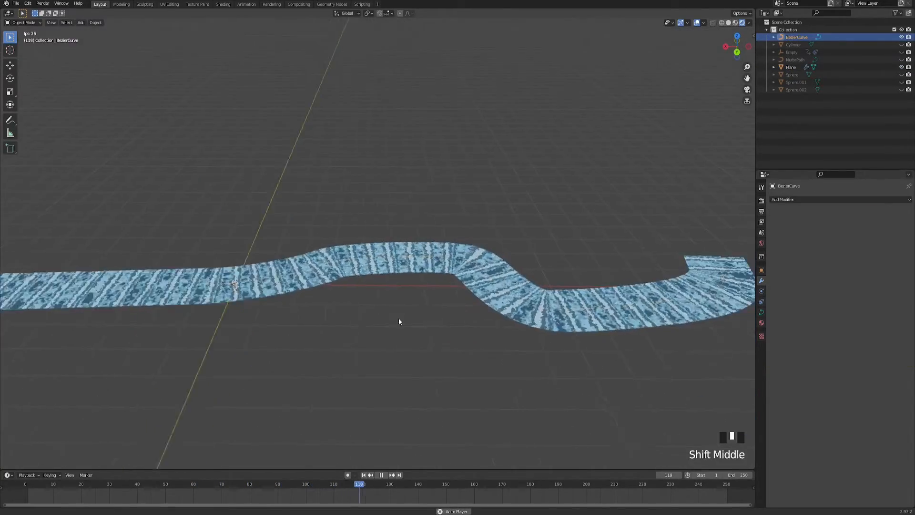
scroll(438, 345, "down", 2)
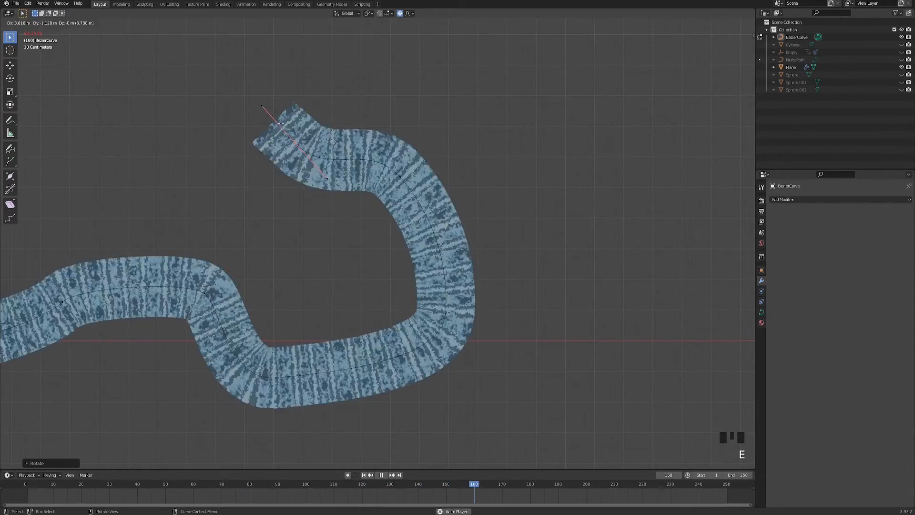
left_click(280, 124)
key("r")
left_click(313, 255)
key("Tab")
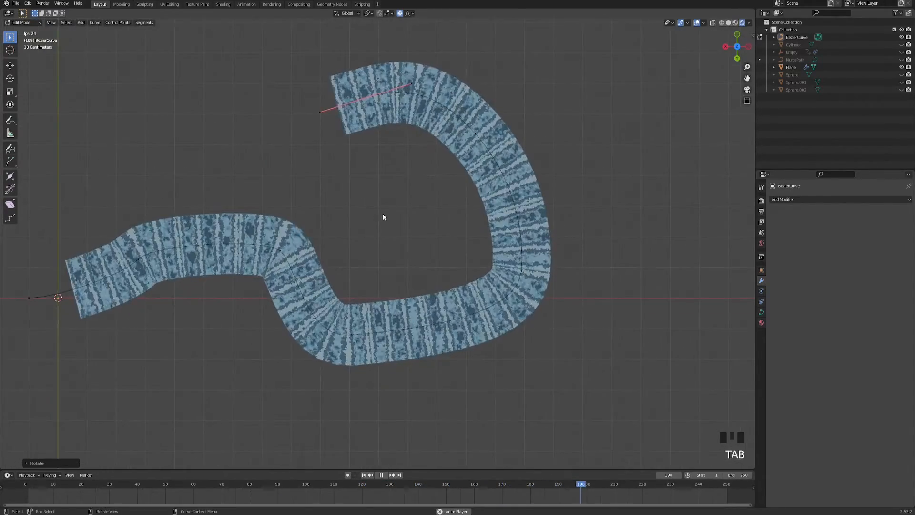
Step: Examine the animated water bands along the curved river strip up close in the Shading workspace
scroll(333, 313, "up", 3)
middle_click_drag(333, 313, 391, 269, "shift")
scroll(343, 319, "up", 8)
middle_click_drag(343, 318, 345, 211, "shift")
scroll(345, 211, "up", 2)
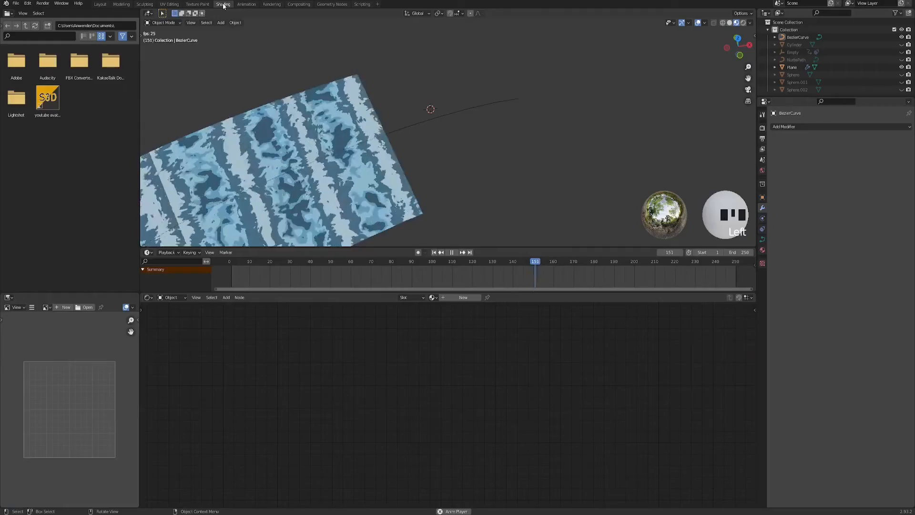
left_click(223, 4)
scroll(391, 152, "down", 8)
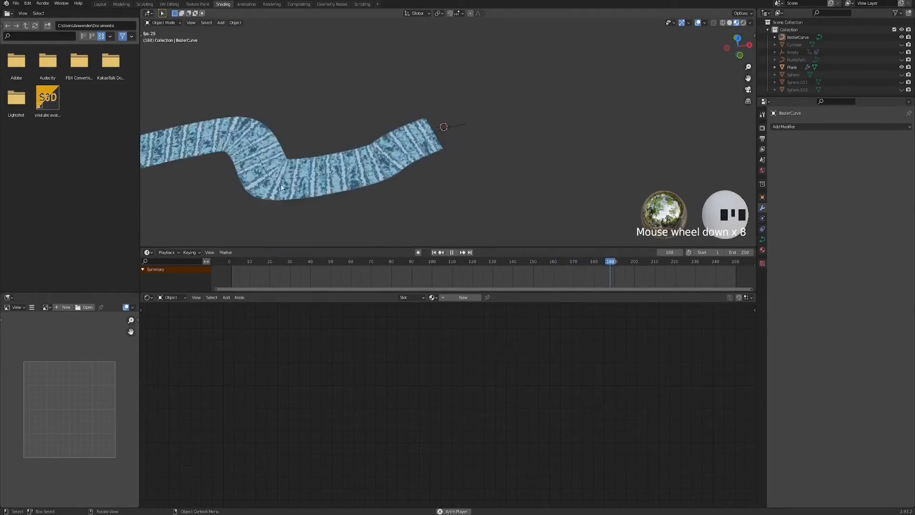
scroll(379, 175, "up", 10)
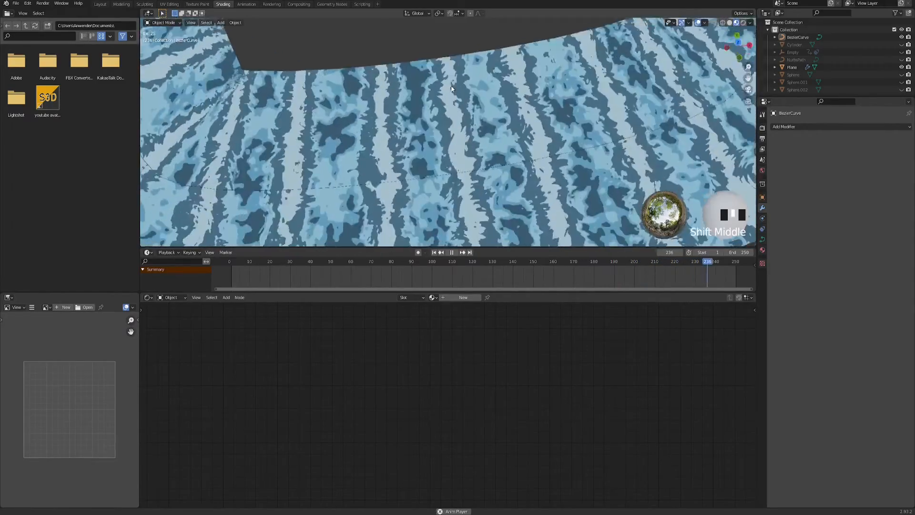
middle_click_drag(377, 164, 358, 145, "shift")
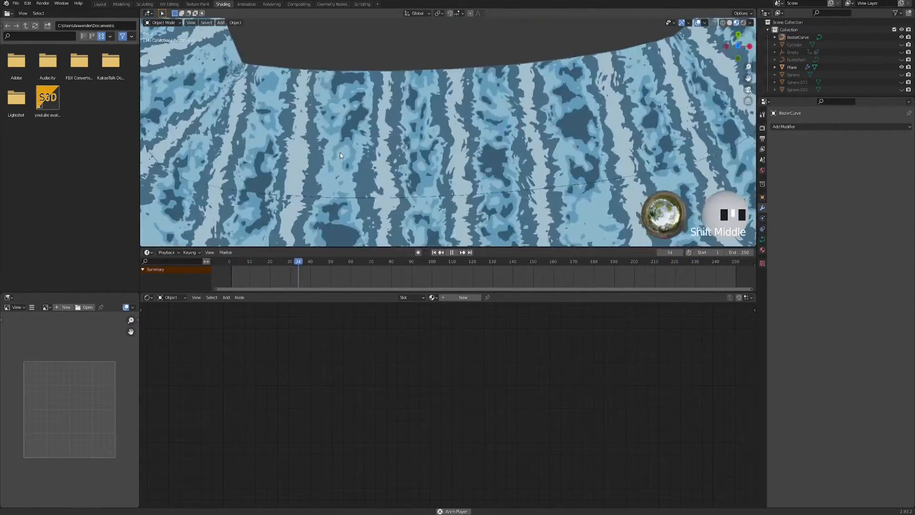
Step: Select the river plane, undo the last change and locate the Wave Texture node in its runningriverwater material
left_click(402, 129)
scroll(364, 382, "down", 3)
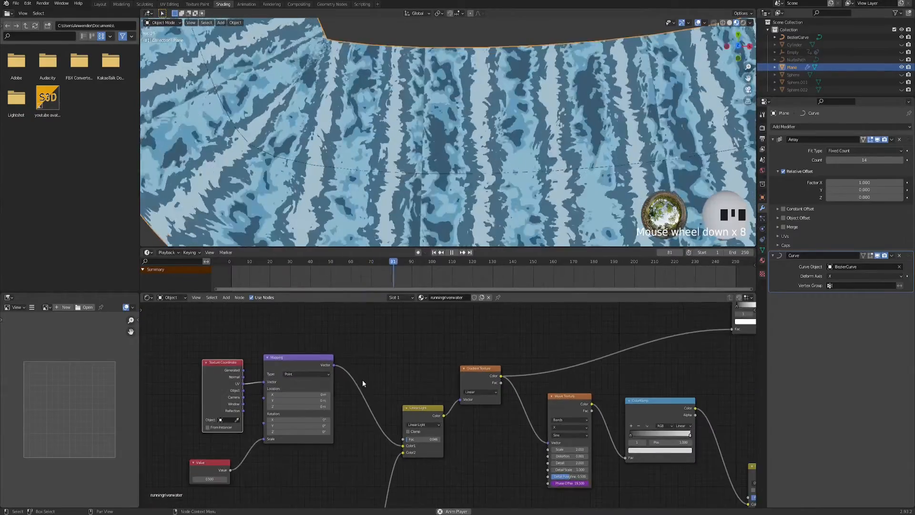
middle_click_drag(368, 378, 576, 305)
scroll(567, 345, "up", 4)
middle_click_drag(567, 348, 451, 434)
scroll(456, 422, "up", 4)
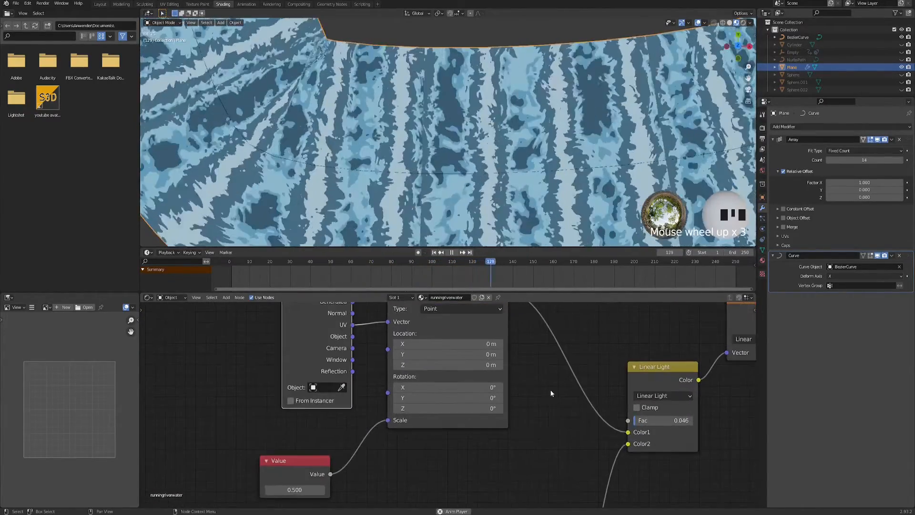
middle_click_drag(548, 395, 539, 446)
key("ctrl+z")
middle_click_drag(618, 370, 233, 369)
scroll(326, 424, "down", 2)
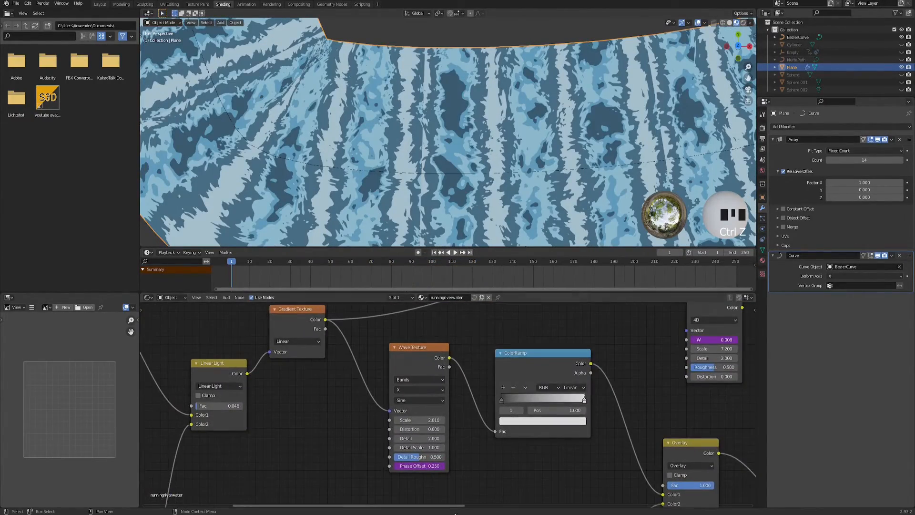
Step: Try Wave Texture scale values of 1, 1.9 and 1.5 to compare the band spacing on the river
scroll(419, 437, "up", 5)
middle_click_drag(292, 424, 342, 410)
scroll(343, 409, "up", 3)
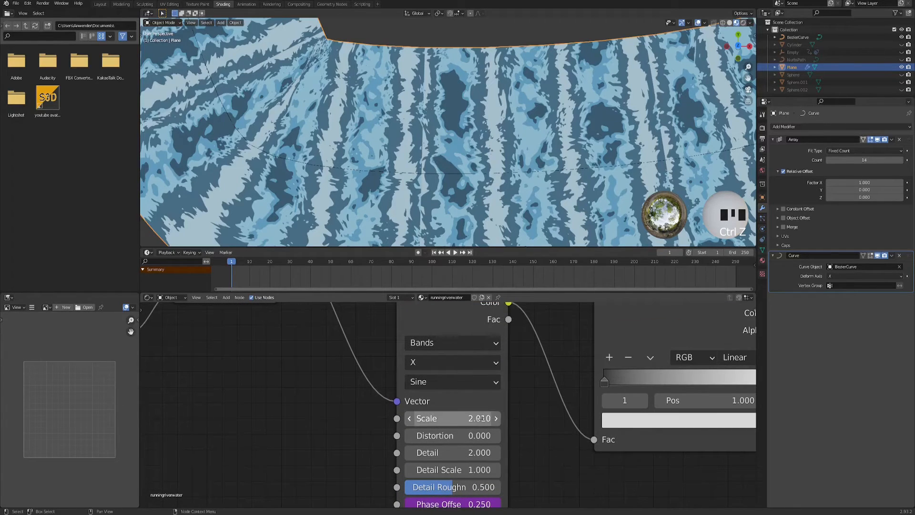
left_click_drag(453, 418, 444, 418, "shift")
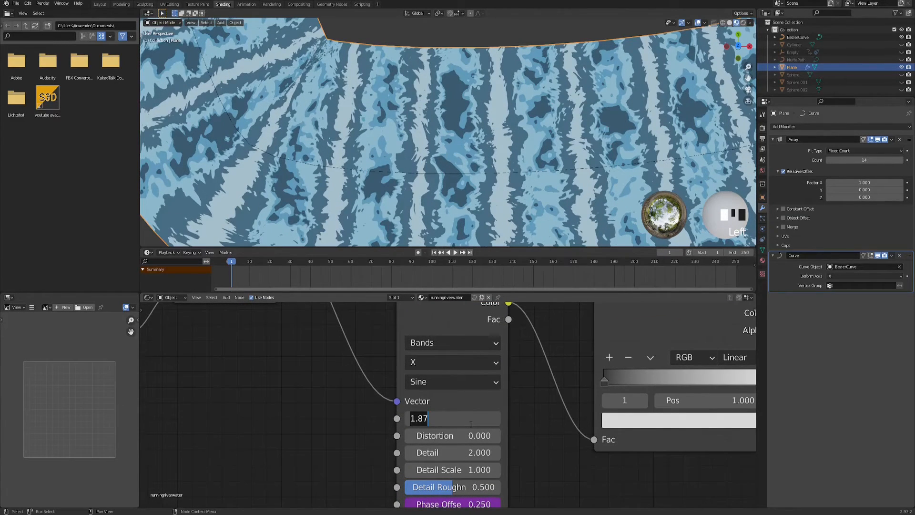
type("1")
key("Return")
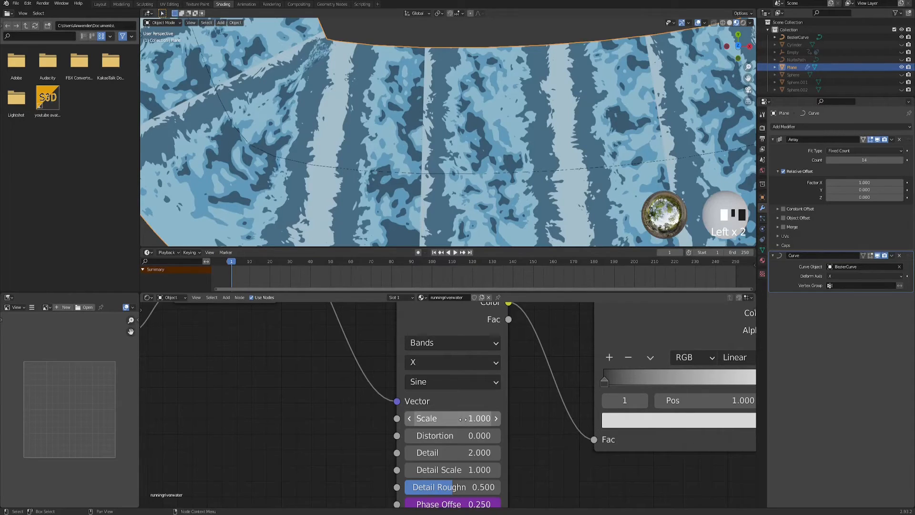
left_click_drag(452, 419, 481, 418)
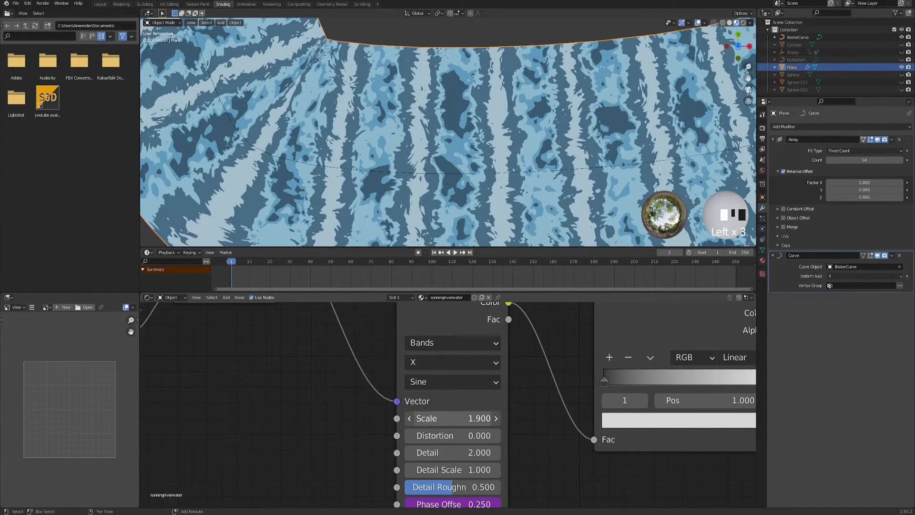
left_click(457, 416)
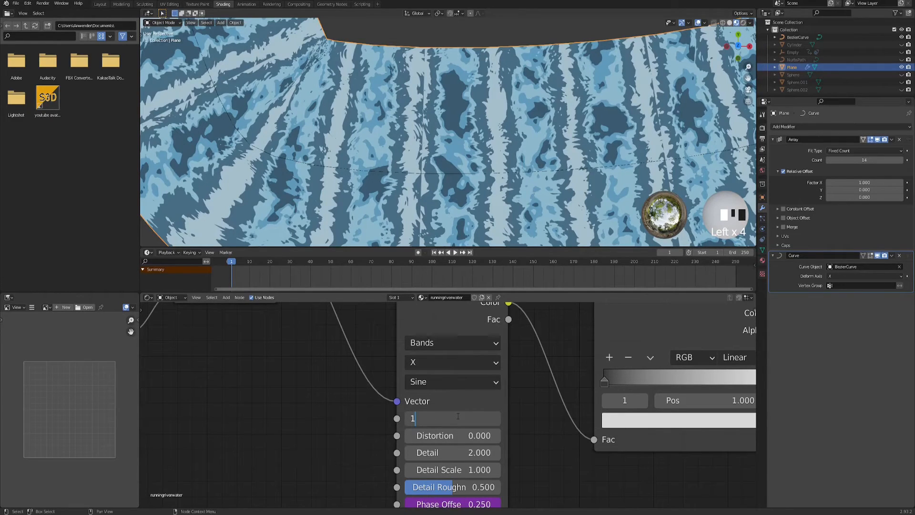
type("5")
key("KP_Enter")
Step: Set the Wave Texture scale to 1.9 and play the animation
left_click(458, 417)
type("1.9")
key("KP_Enter")
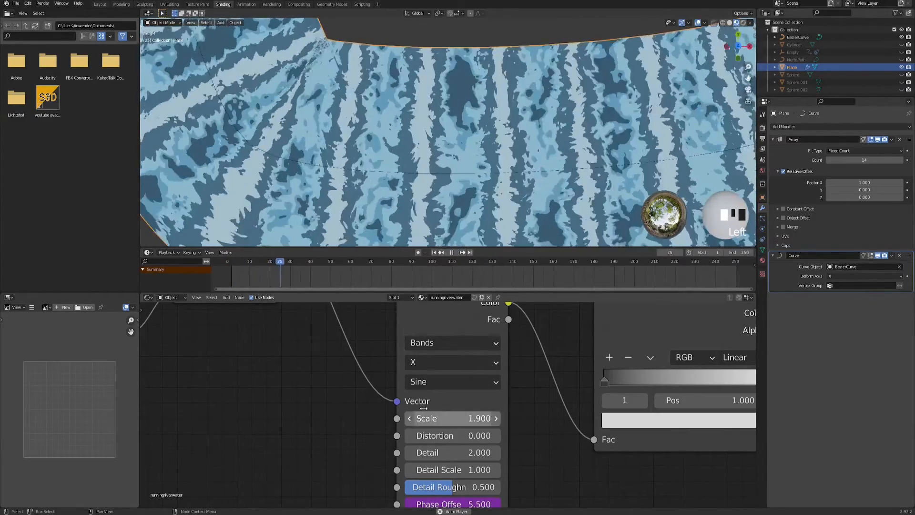
Step: Select the Bezier curve's control point at the tight bend and scale up its handles to smooth the river's turn
scroll(406, 116, "down", 6)
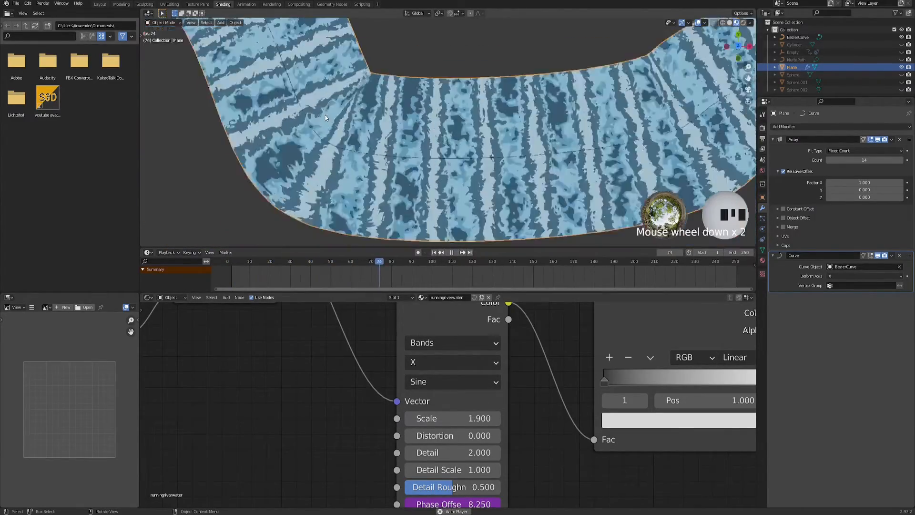
middle_click_drag(435, 87, 414, 157, "shift")
scroll(456, 141, "up", 5)
left_click(412, 146)
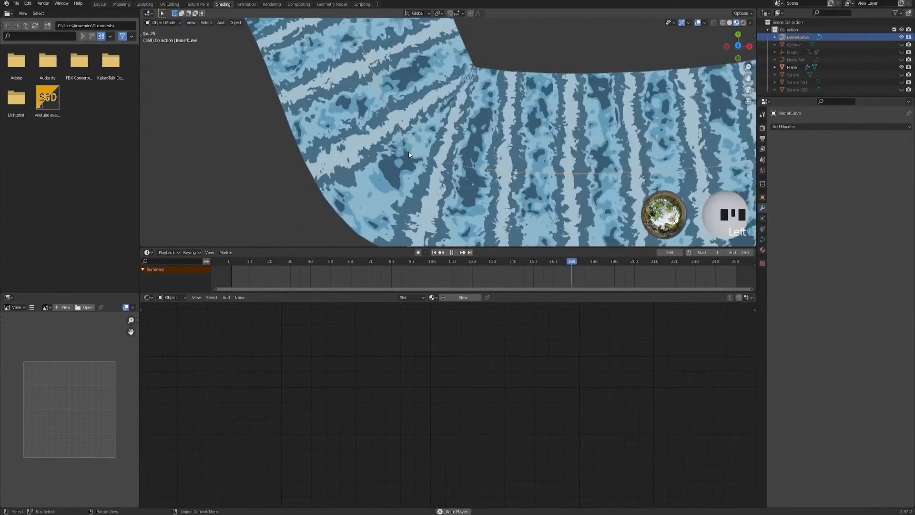
scroll(420, 143, "down", 3)
key("Tab")
left_click(427, 142)
key("s")
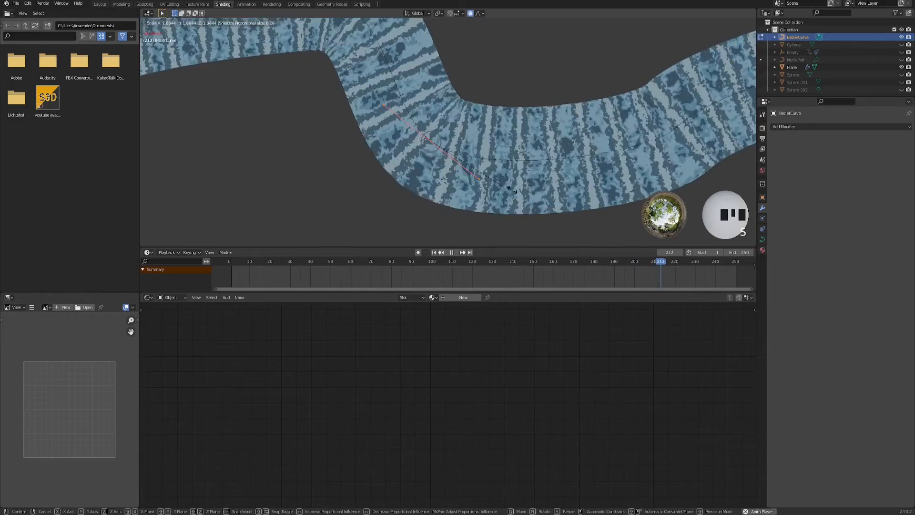
left_click(550, 209)
Step: Scale up the handles of the neighbouring control point and move it about 2.7 m to round the next bend
middle_click_drag(406, 81, 472, 187, "shift")
left_click_drag(363, 78, 405, 113)
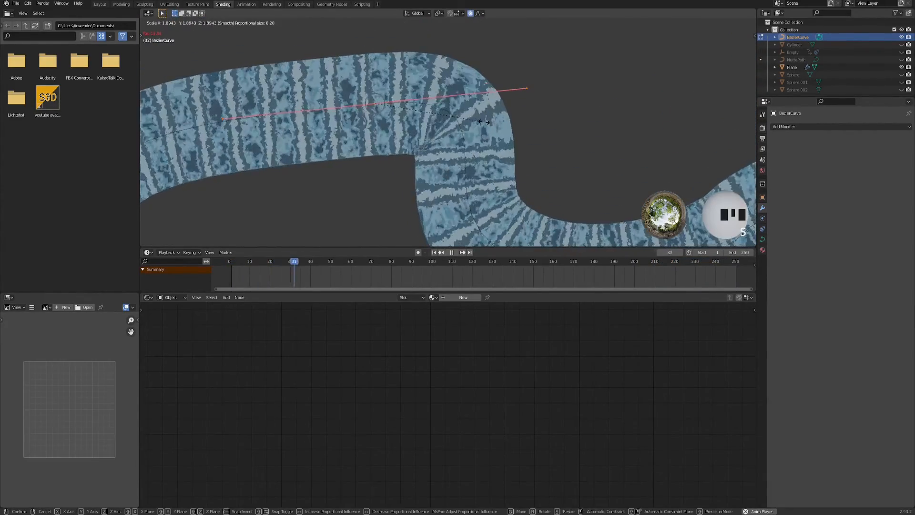
scroll(416, 143, "down", 3)
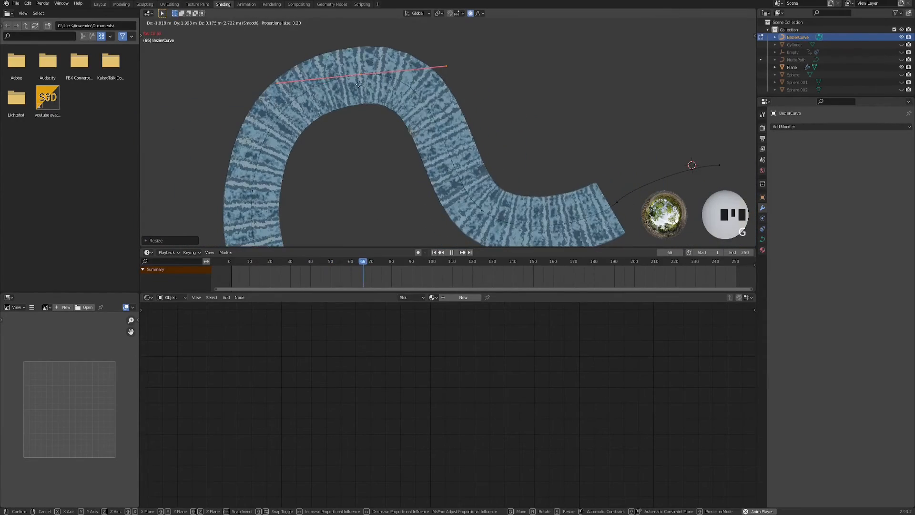
left_click(356, 81)
middle_click_drag(360, 157, 381, 144, "shift")
key("Tab")
Step: Examine the water flow along the reshaped river from different angles and return to the Layout workspace
scroll(381, 147, "down", 3)
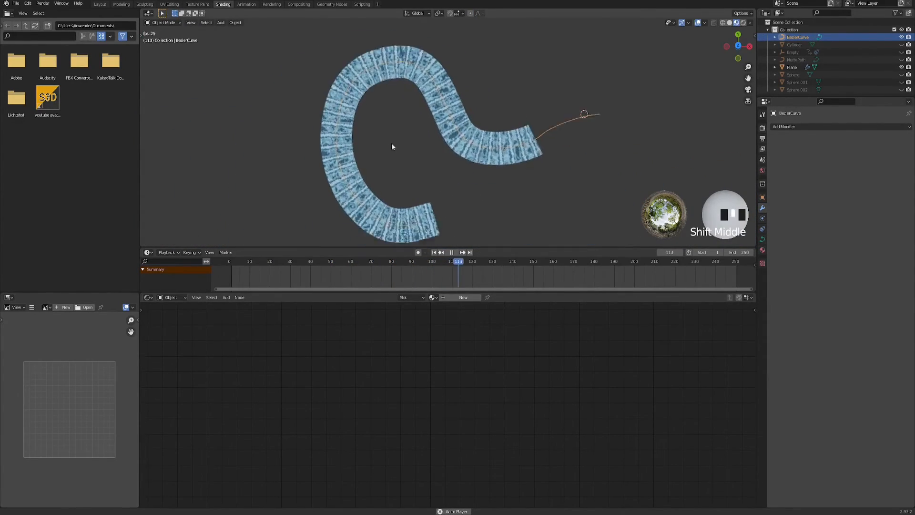
scroll(418, 183, "up", 4)
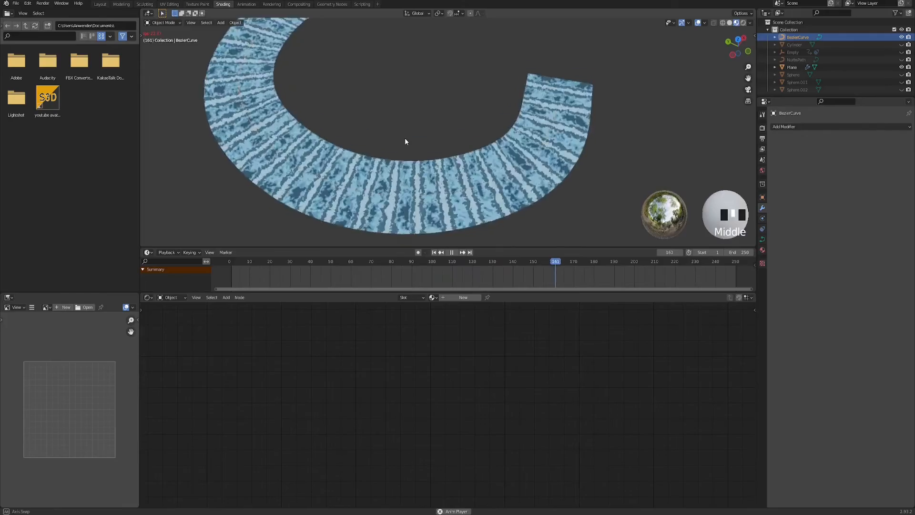
mouse_move(404, 139)
middle_mouse_down("shift")
mouse_move(400, 128)
mouse_move(396, 136)
middle_mouse_up("shift")
scroll(405, 130, "down", 1)
left_click(100, 4)
scroll(498, 258, "down", 8)
middle_click_drag(498, 257, 374, 217)
scroll(319, 247, "down", 2)
middle_click_drag(318, 246, 402, 301, "shift")
Step: Reveal all hidden objects so the waterfall cylinder and splash spheres appear with the river plane
left_click(402, 301)
key("alt+h")
middle_click_drag(339, 302, 366, 304, "shift")
scroll(374, 325, "up", 4)
middle_click_drag(378, 338, 400, 262, "shift")
Step: Remove the Array and Curve modifiers from the water plane and review the animated waterfall on it
left_click(532, 152)
key("Tab")
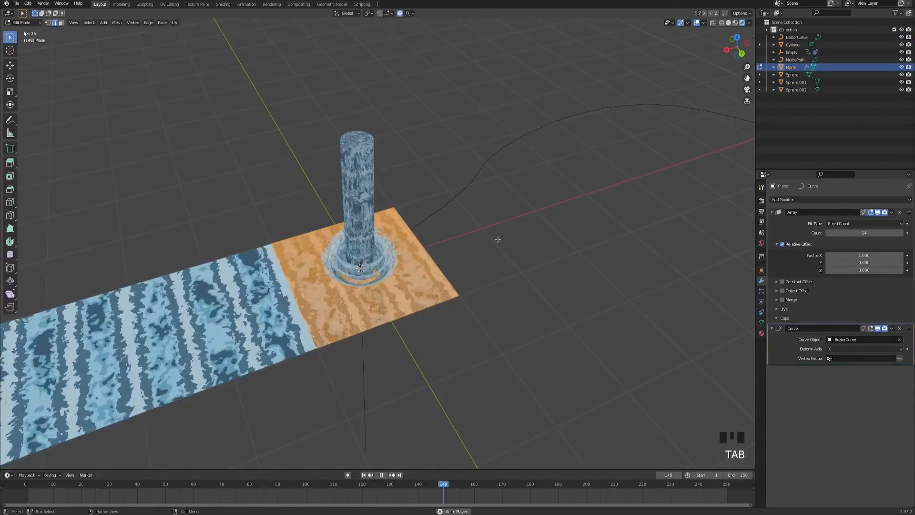
left_click(899, 212)
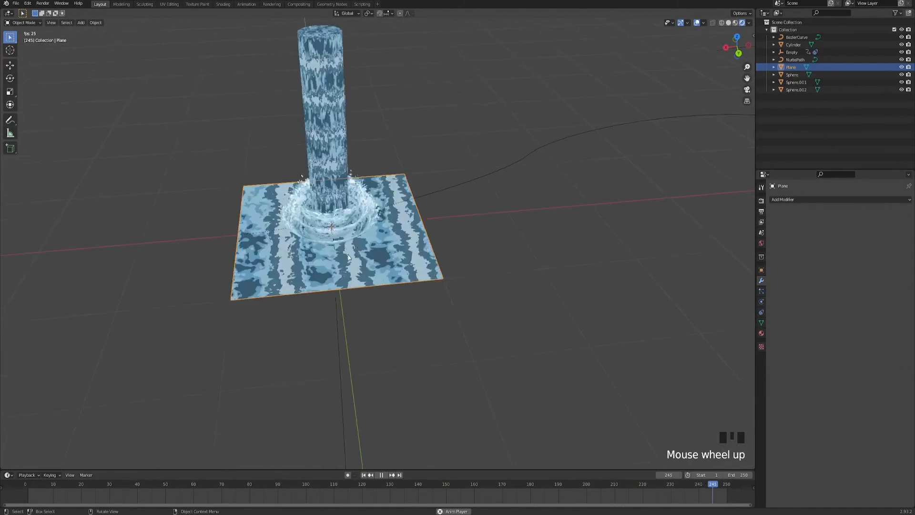
middle_click_drag(384, 263, 420, 262)
scroll(399, 248, "down", 3)
scroll(388, 268, "up", 3)
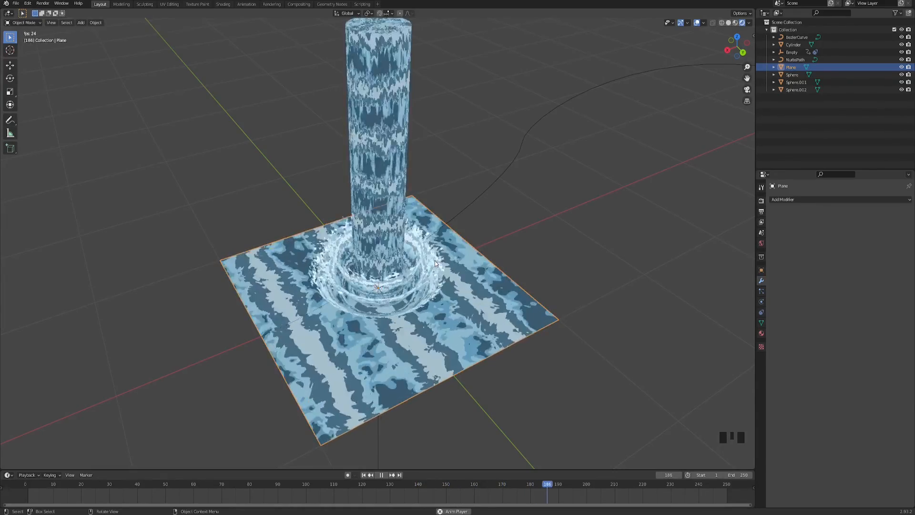
scroll(453, 207, "down", 2)
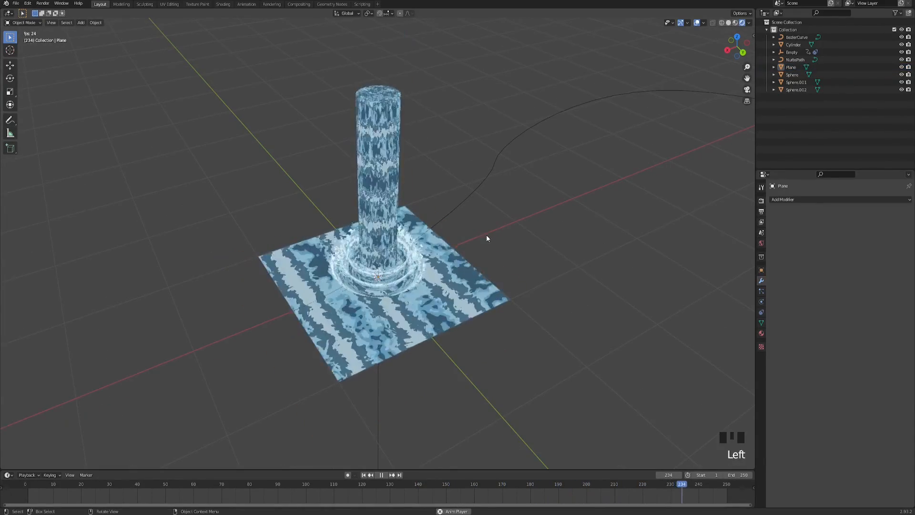